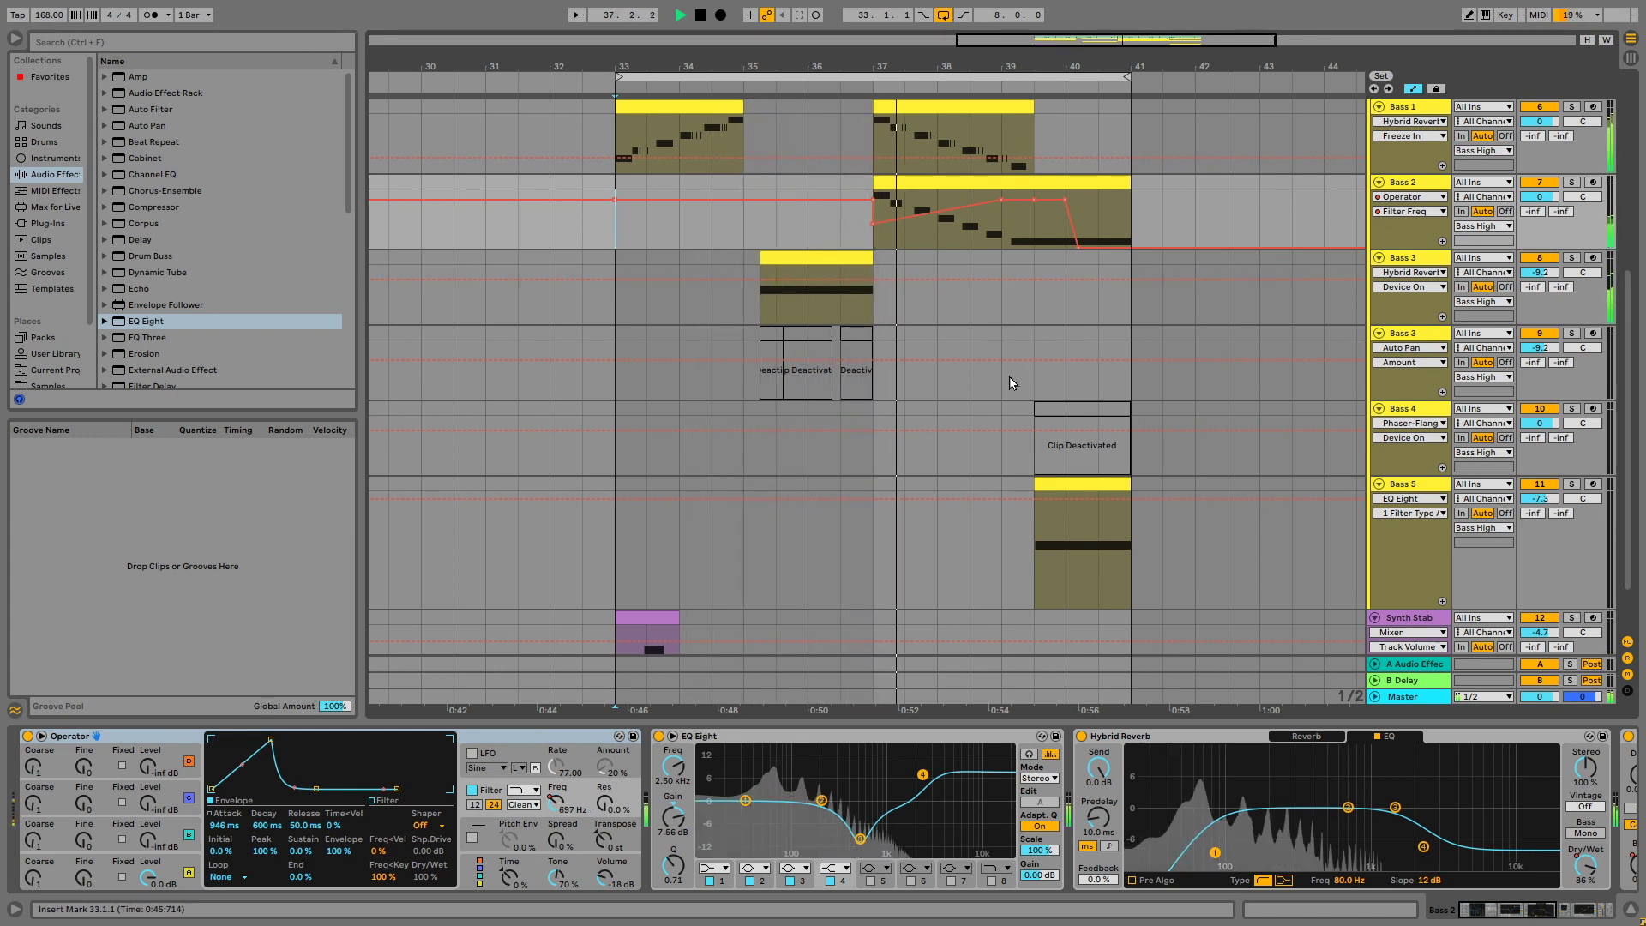
Inspect the effect chains of the Bass 3 and Bass 5 tracks during playback
left_click(823, 258)
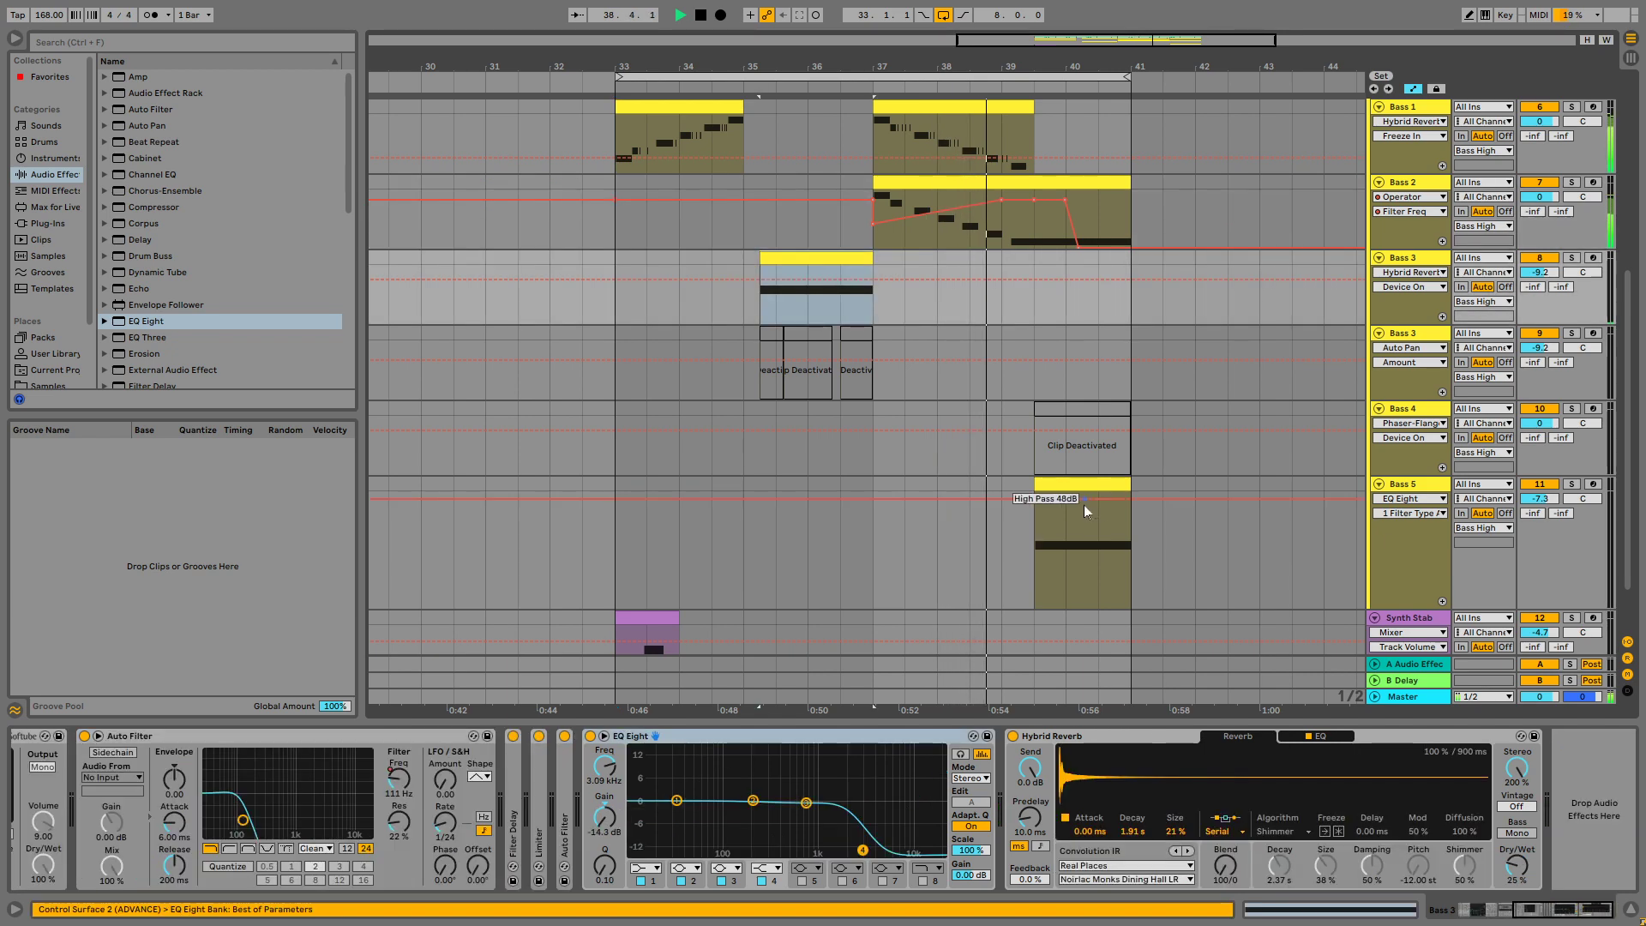
left_click(1097, 485)
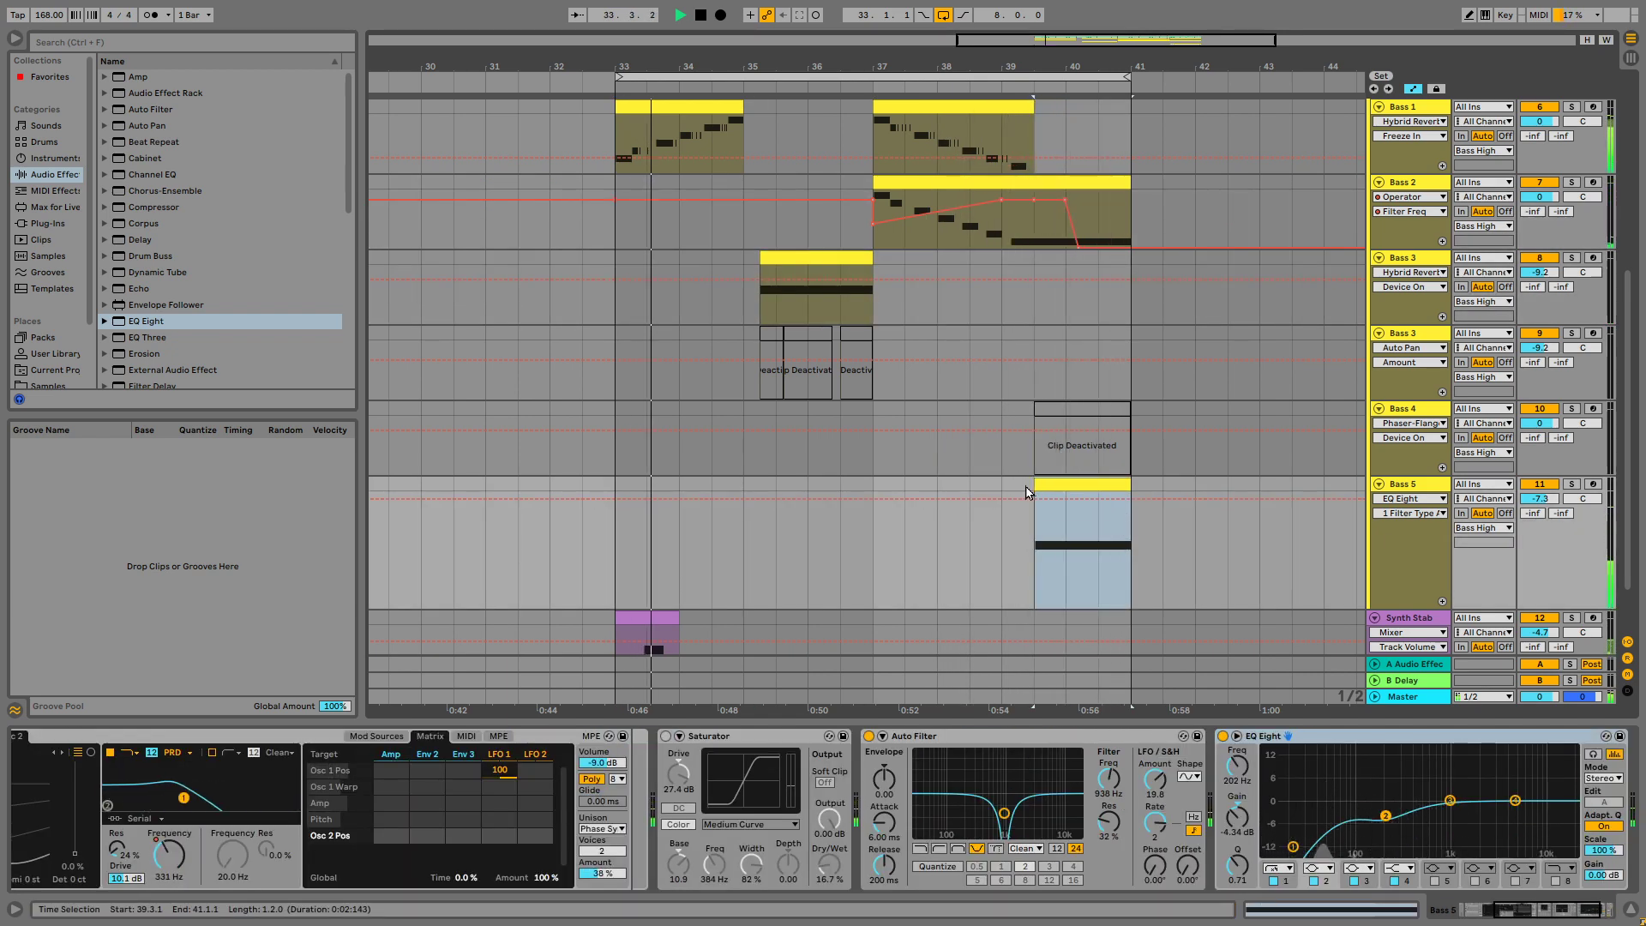
key("space")
scroll(755, 523, "down", 2)
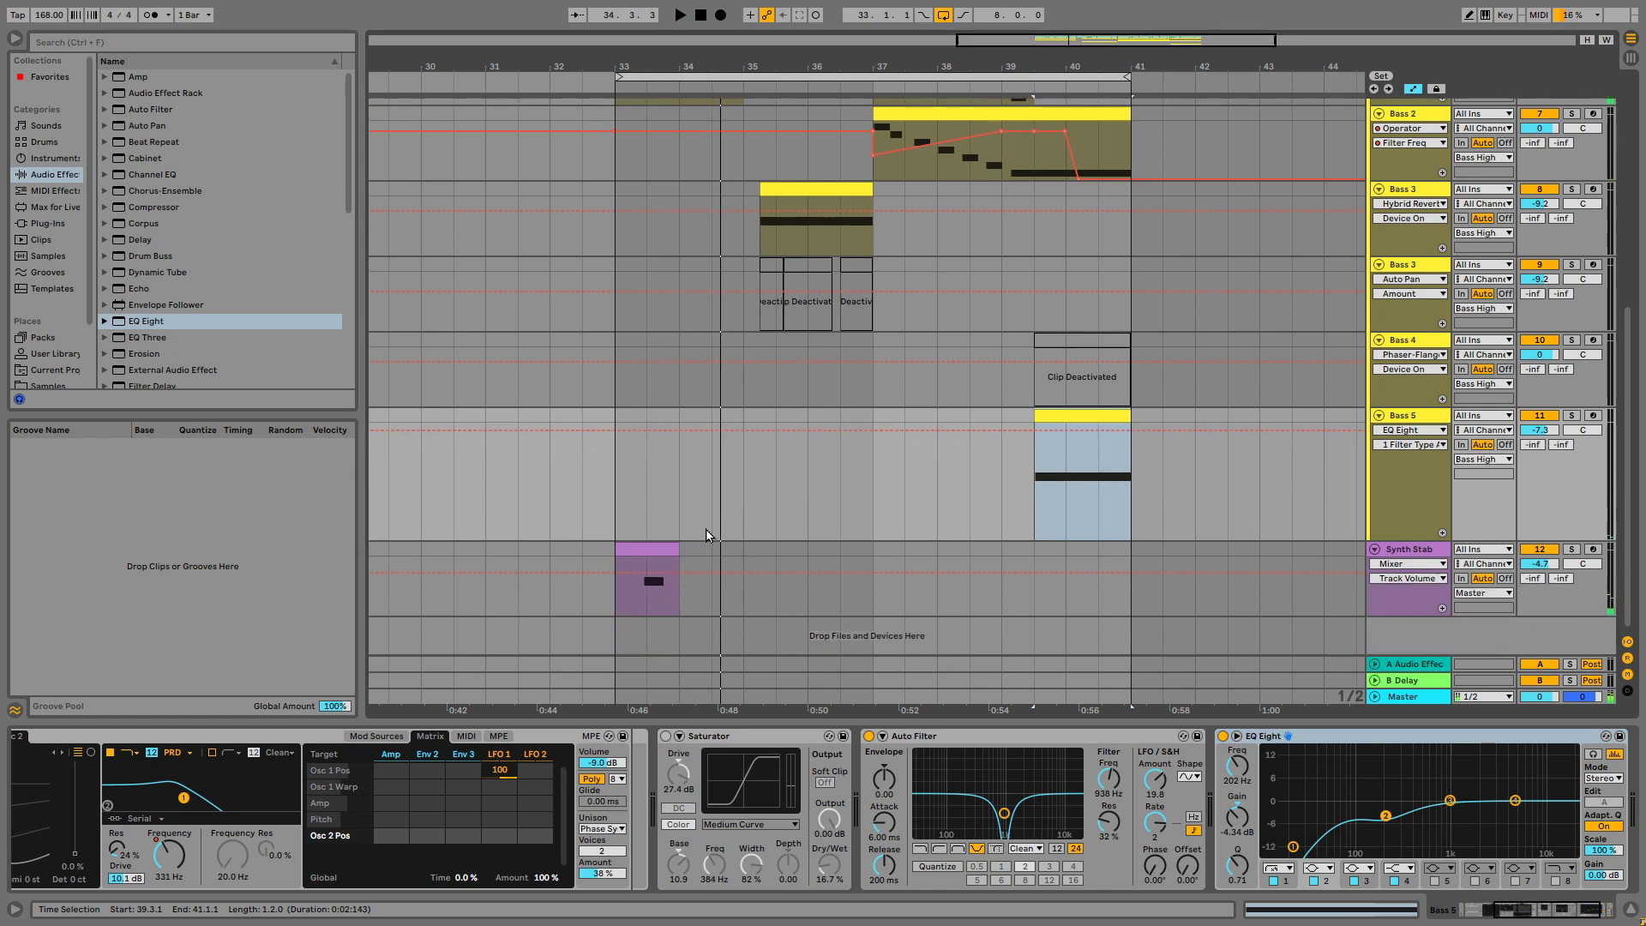
Select the Synth Stab clip at bar 33 and audition it together with its device chain
left_click(639, 556)
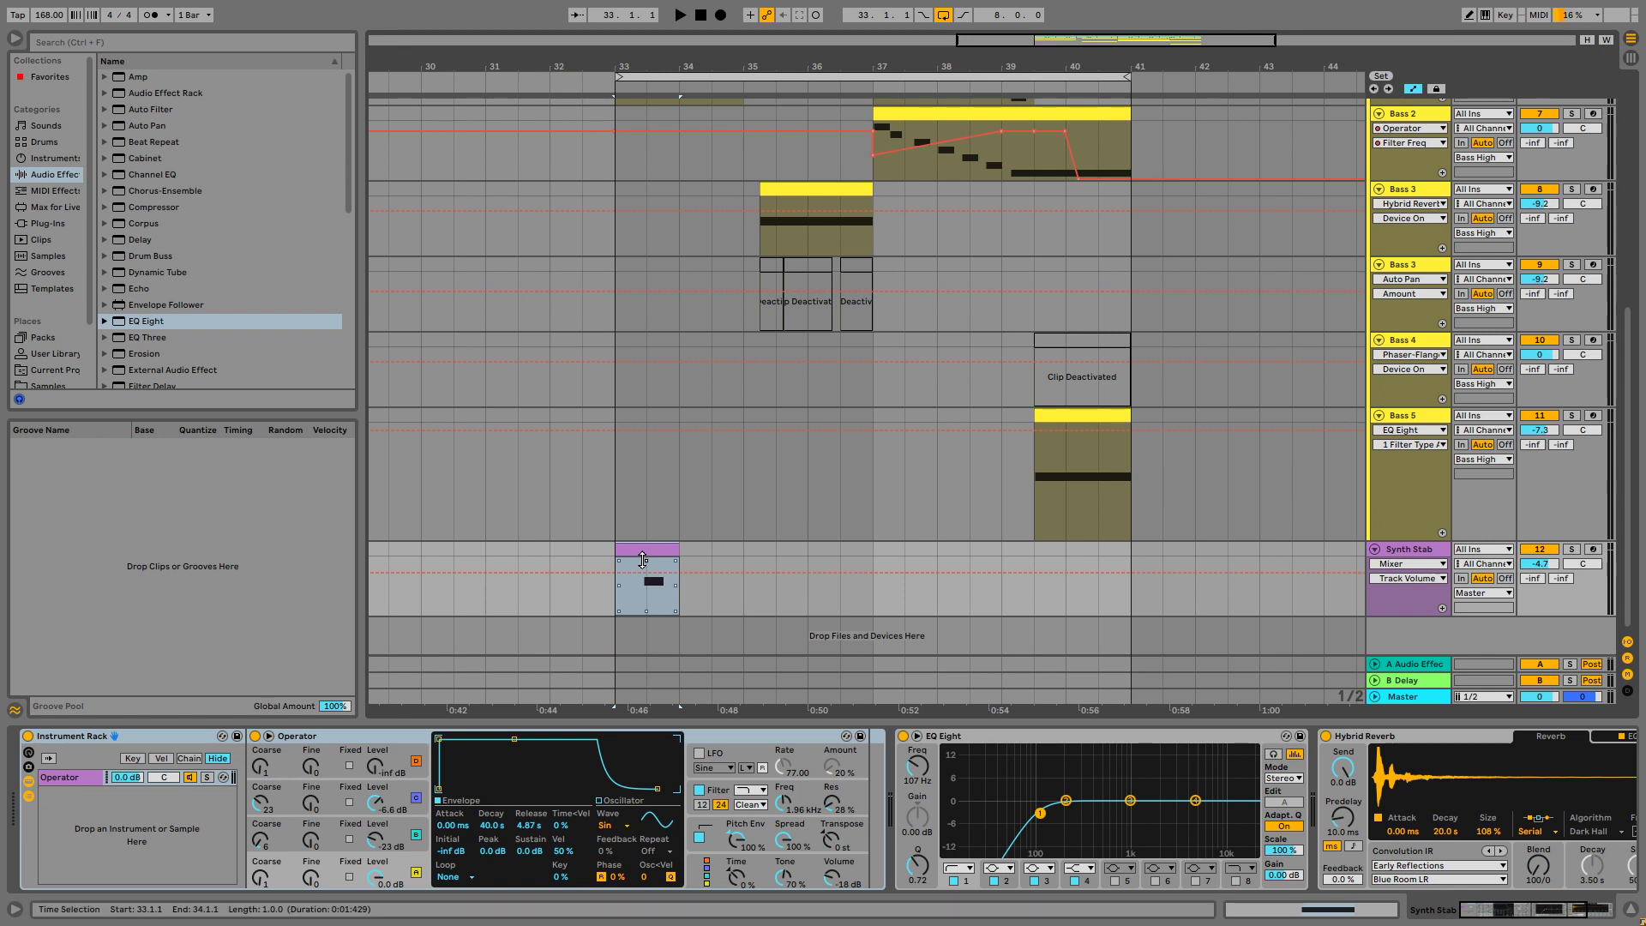
key("space")
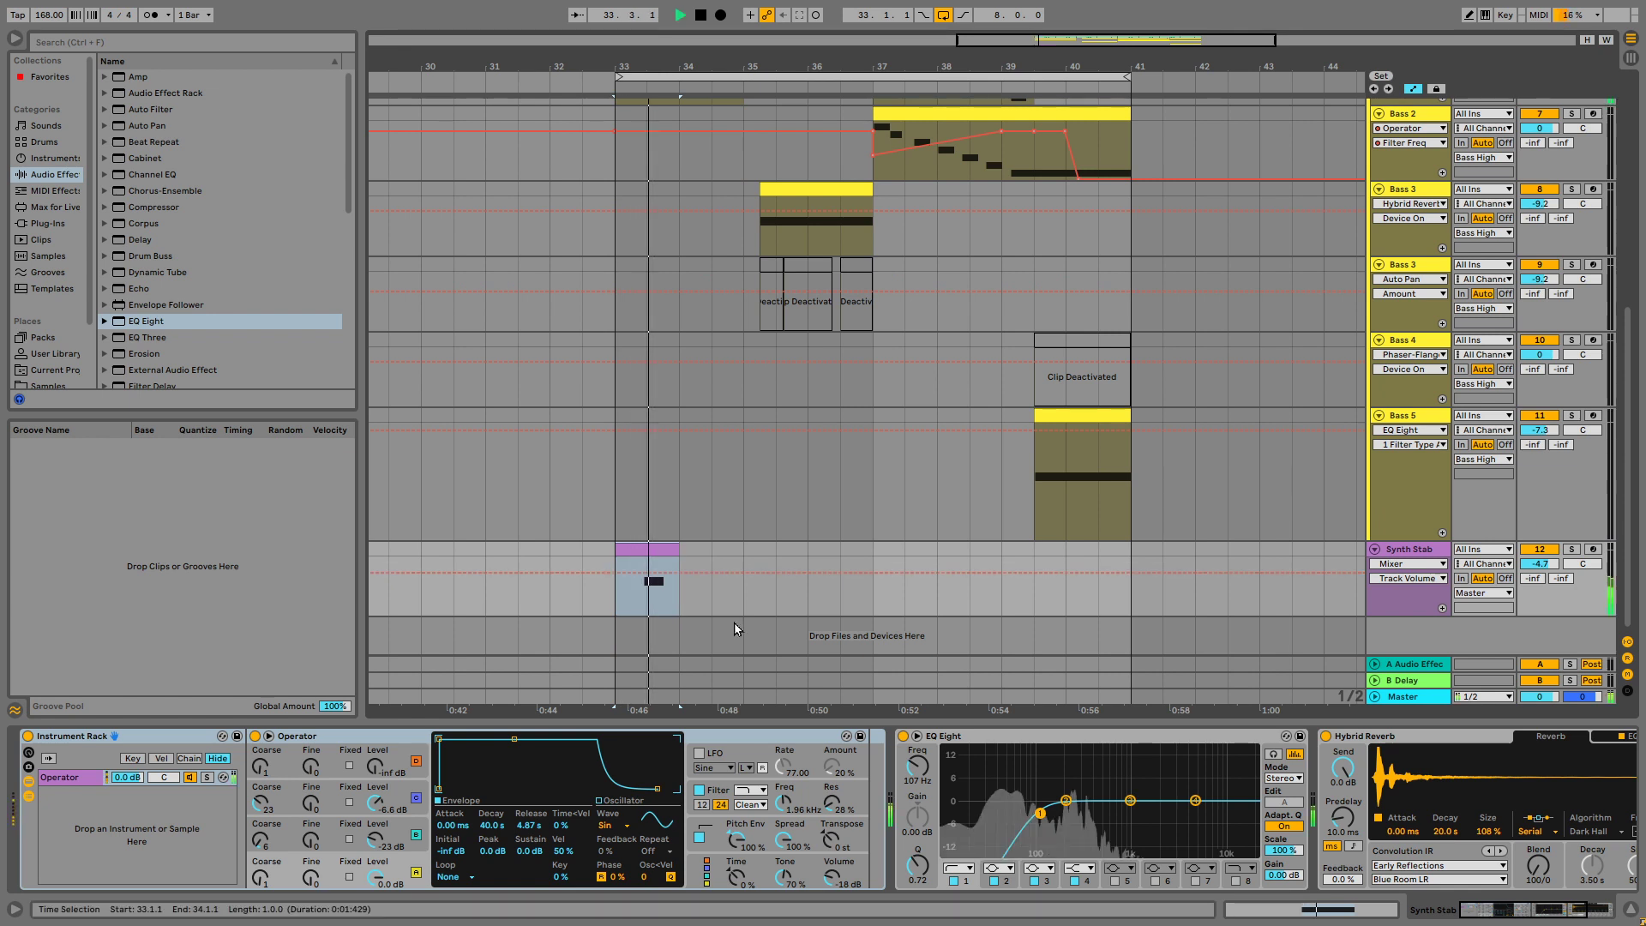
key("space")
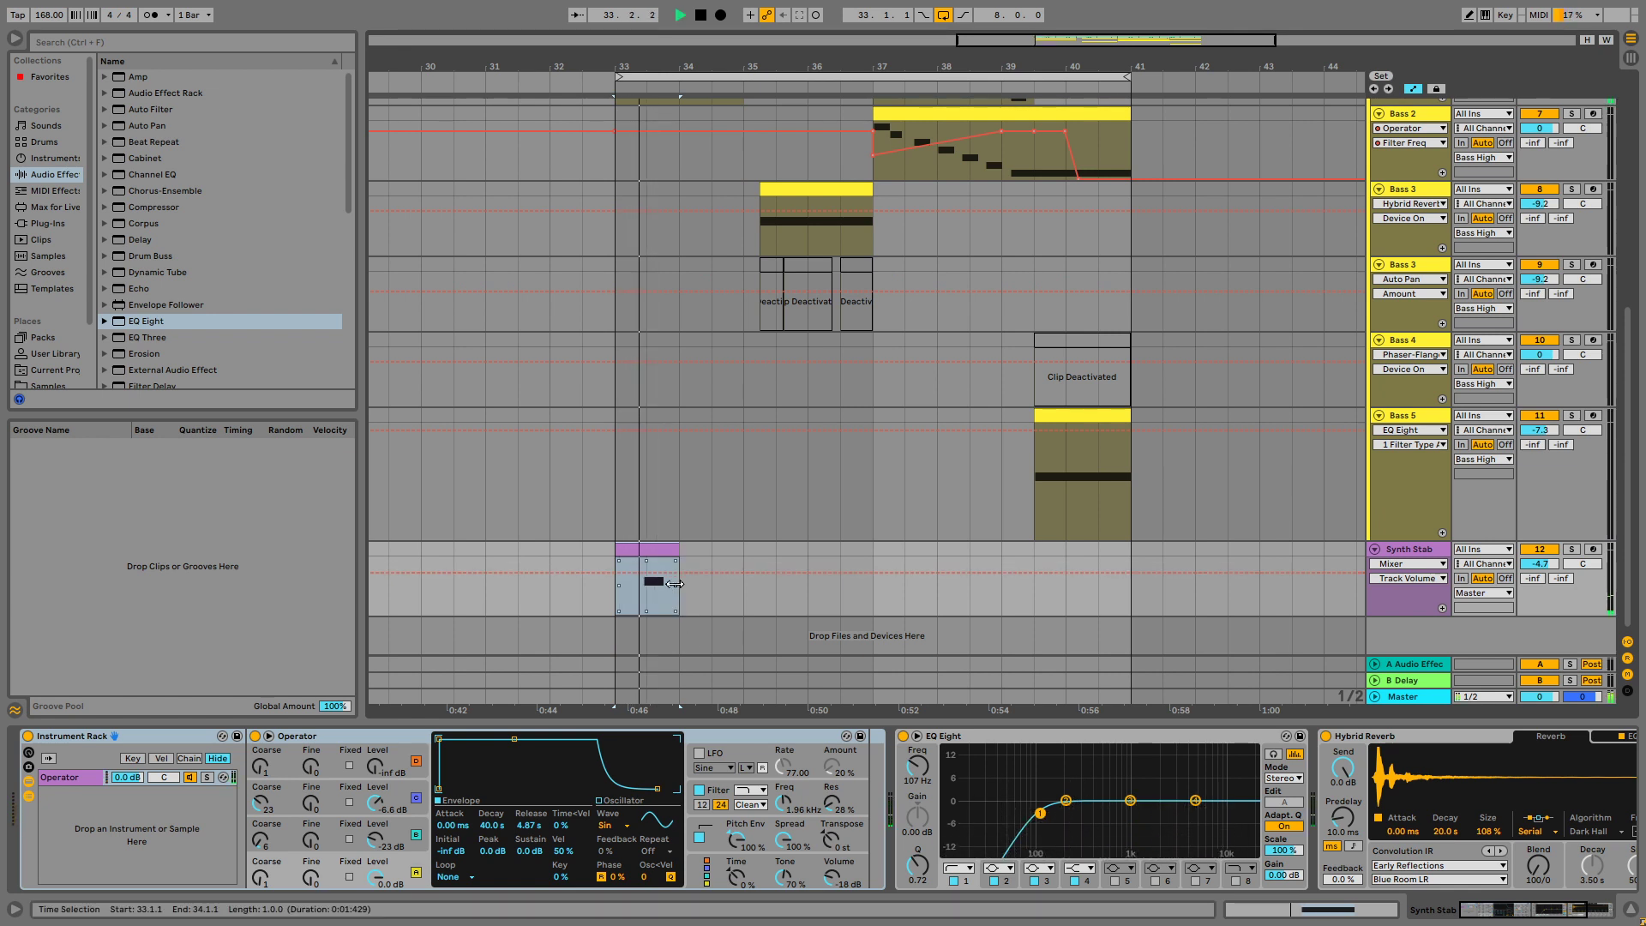
key("space")
Move the Synth Stab clip's note to 1.1.2, transpose it up an octave to G1 and audition it
double_click(629, 549)
left_click(878, 770)
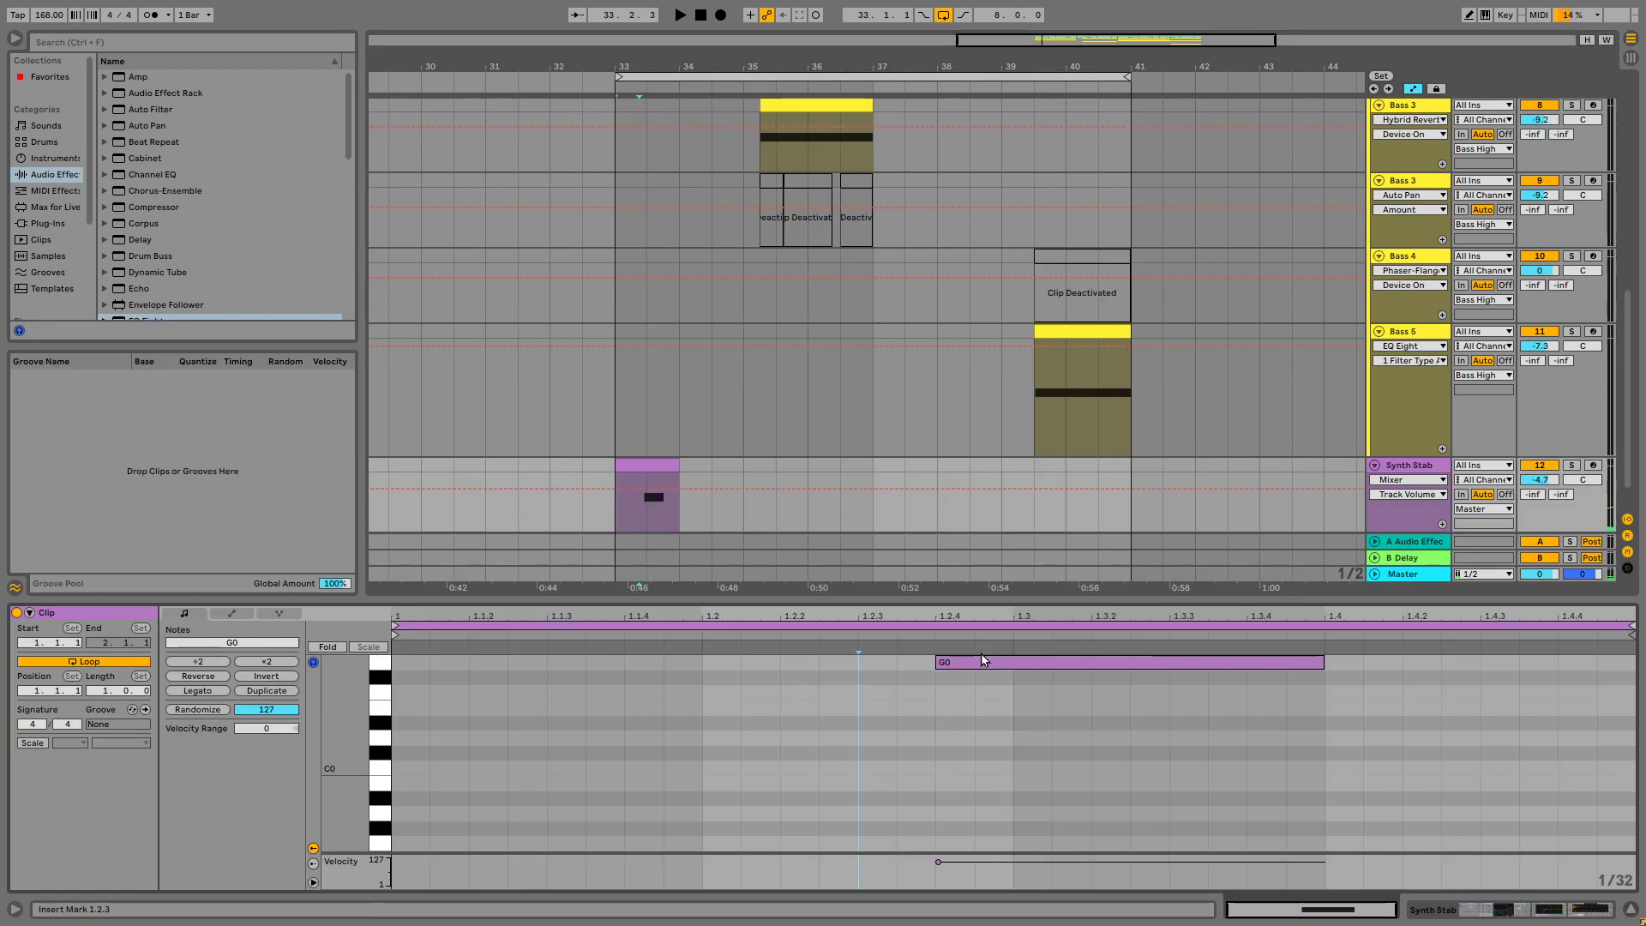
left_click_drag(988, 660, 530, 739)
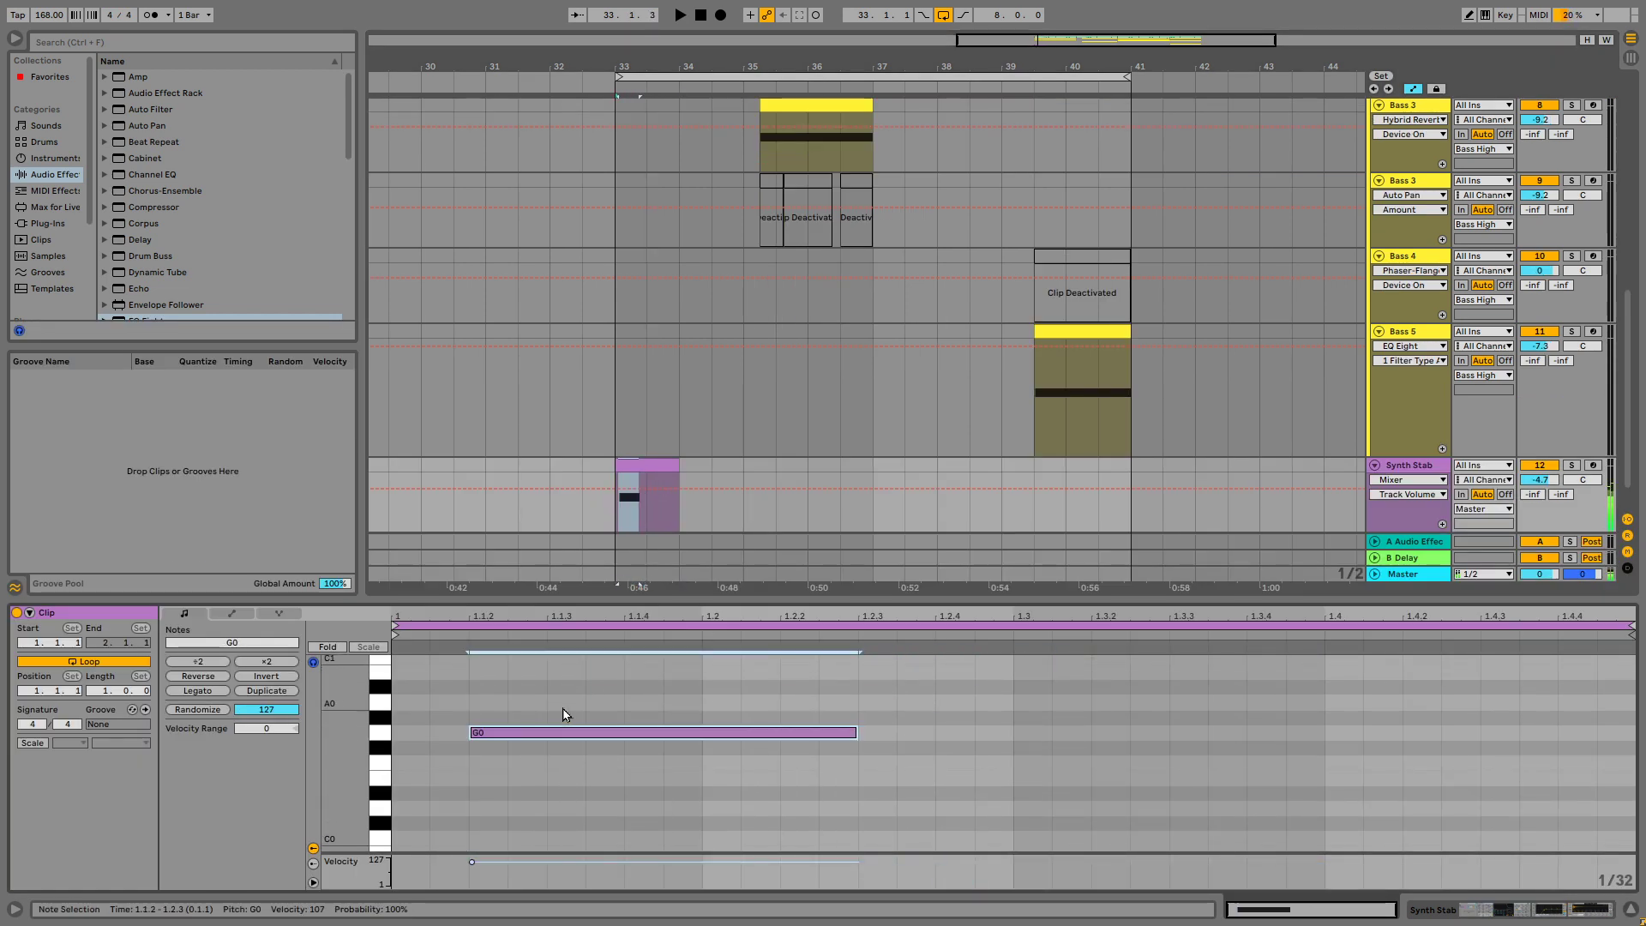
scroll(563, 715, "up", 3)
scroll(564, 714, "down", 5)
key("shift+Down")
scroll(563, 714, "down", 4)
key("space")
key("space")
key("space")
key("space")
key("space")
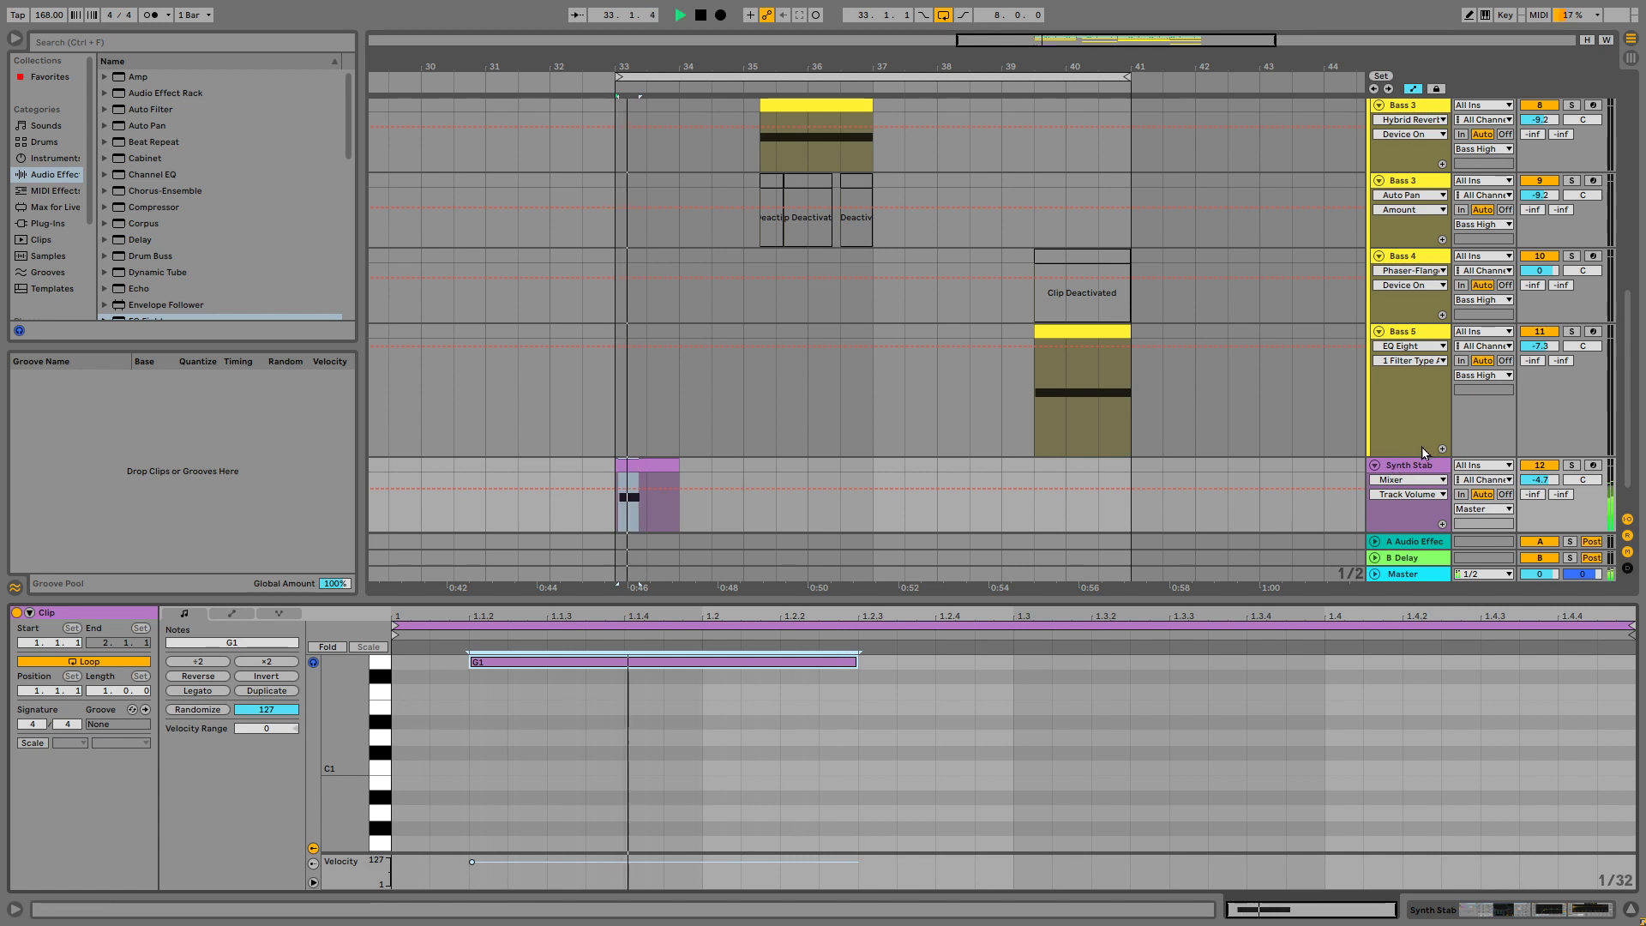
Shorten the G1 note to a 1/32 length and solo the Synth Stab track for playback
left_click(1418, 466)
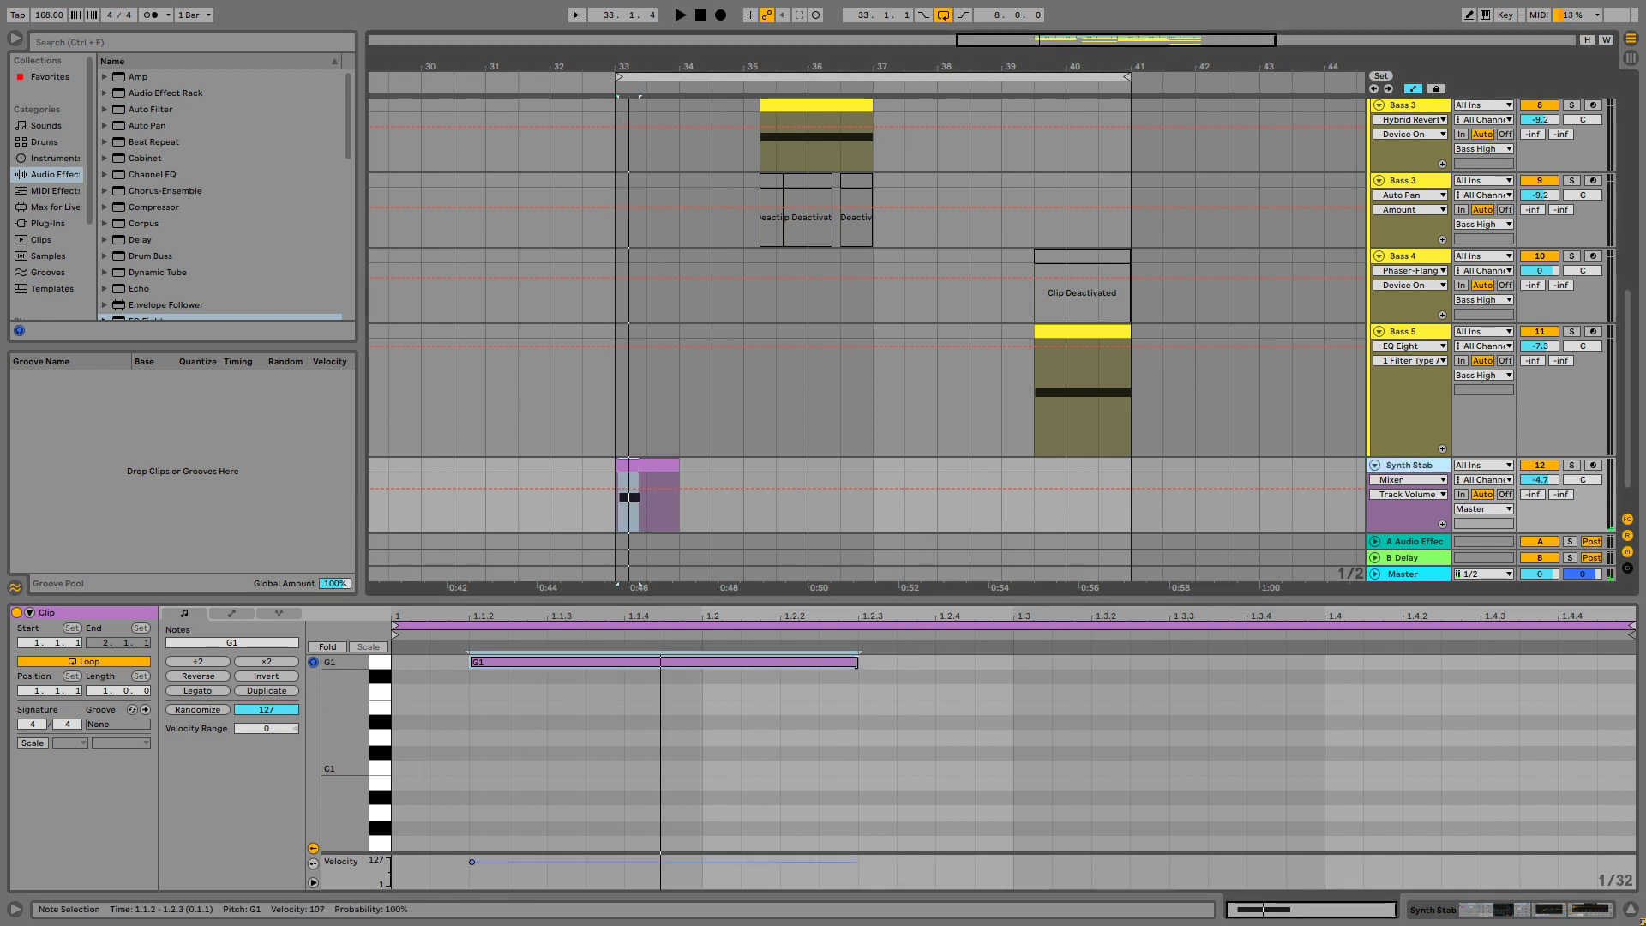
left_click_drag(857, 663, 587, 686)
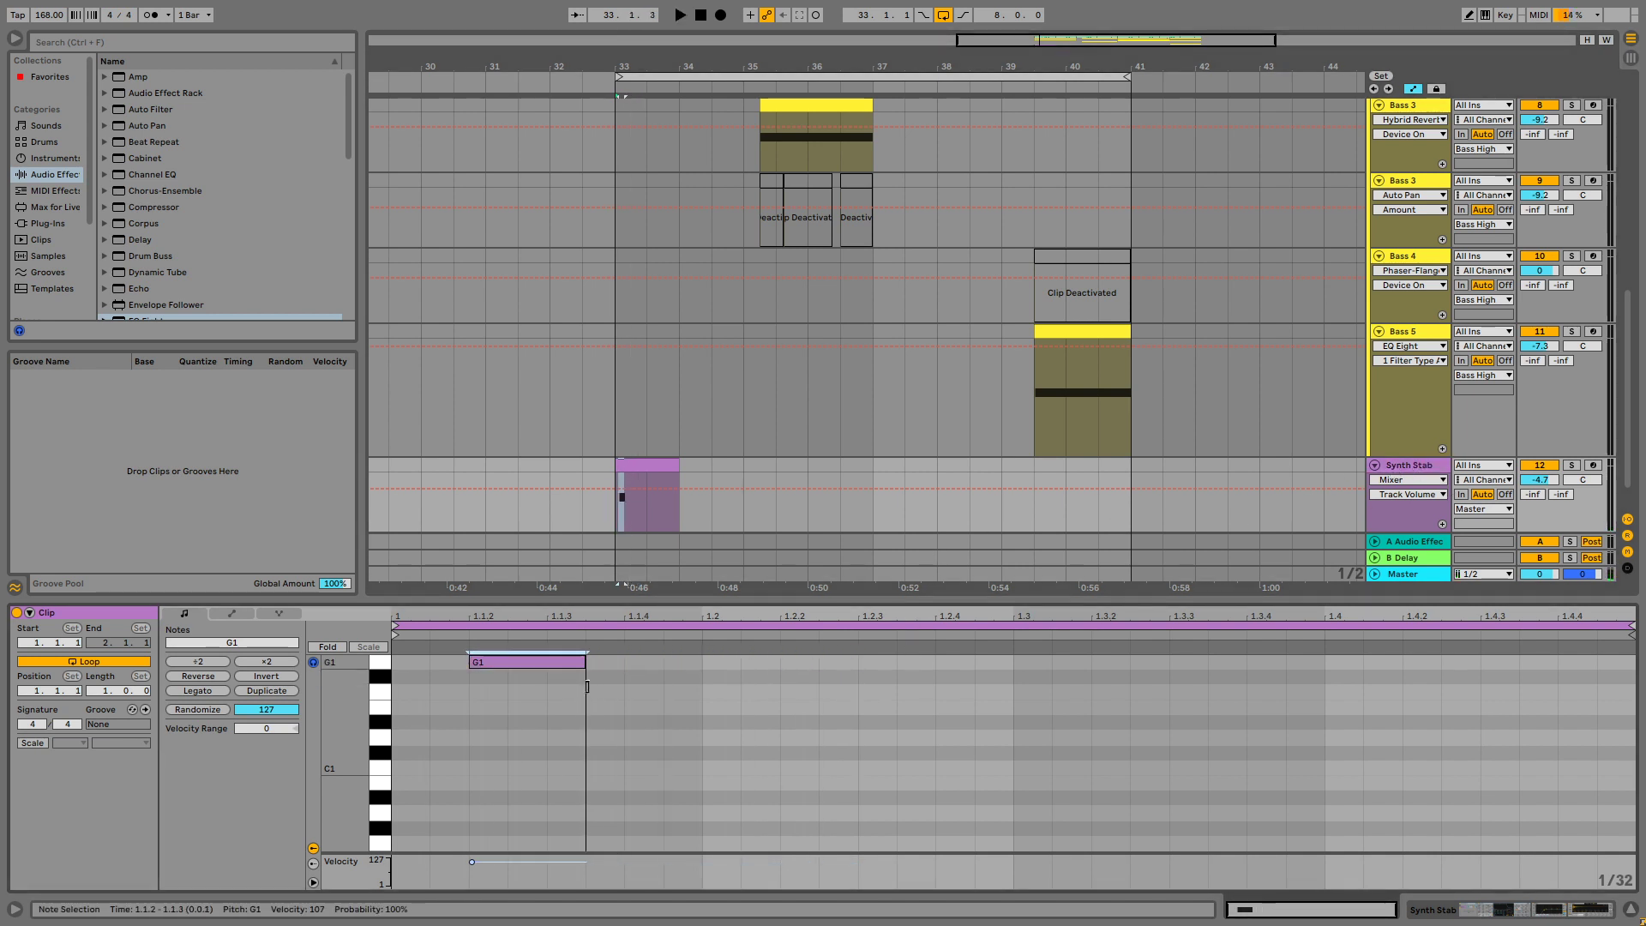
left_click(1573, 465)
key("space")
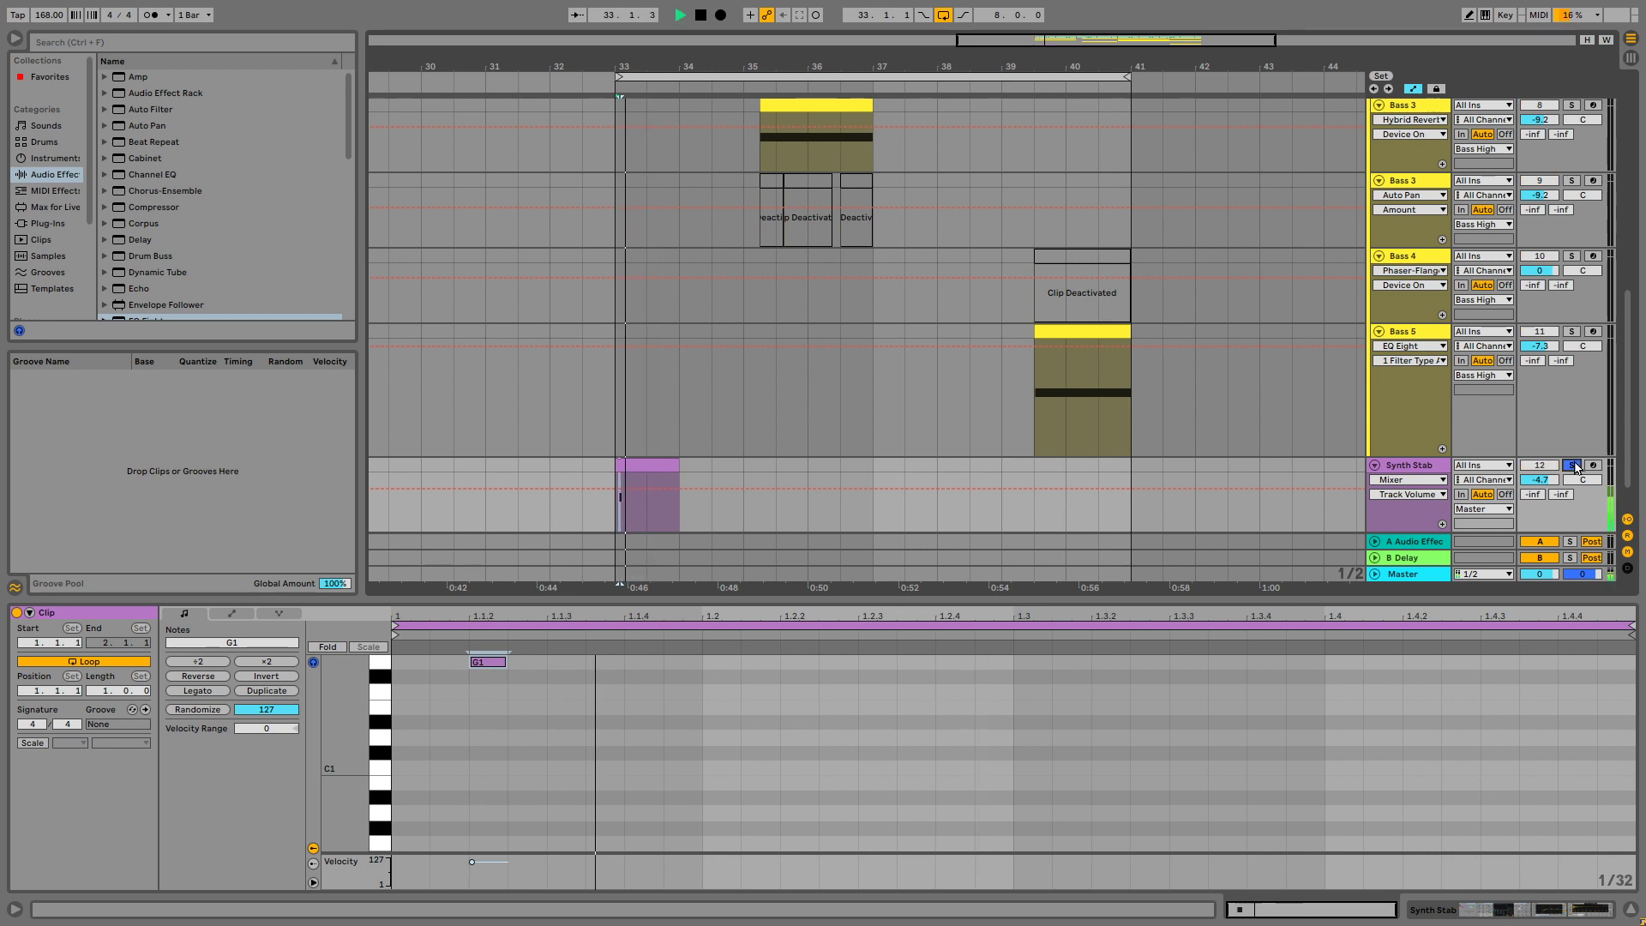
Lower the low-cut band of Synth Stab's EQ Eight to 57.4 Hz with a Q of 0.17, and unsolo the track
double_click(1430, 469)
left_click_drag(1040, 813, 1015, 841)
key("space")
key("space")
key("space")
key("space")
key("space")
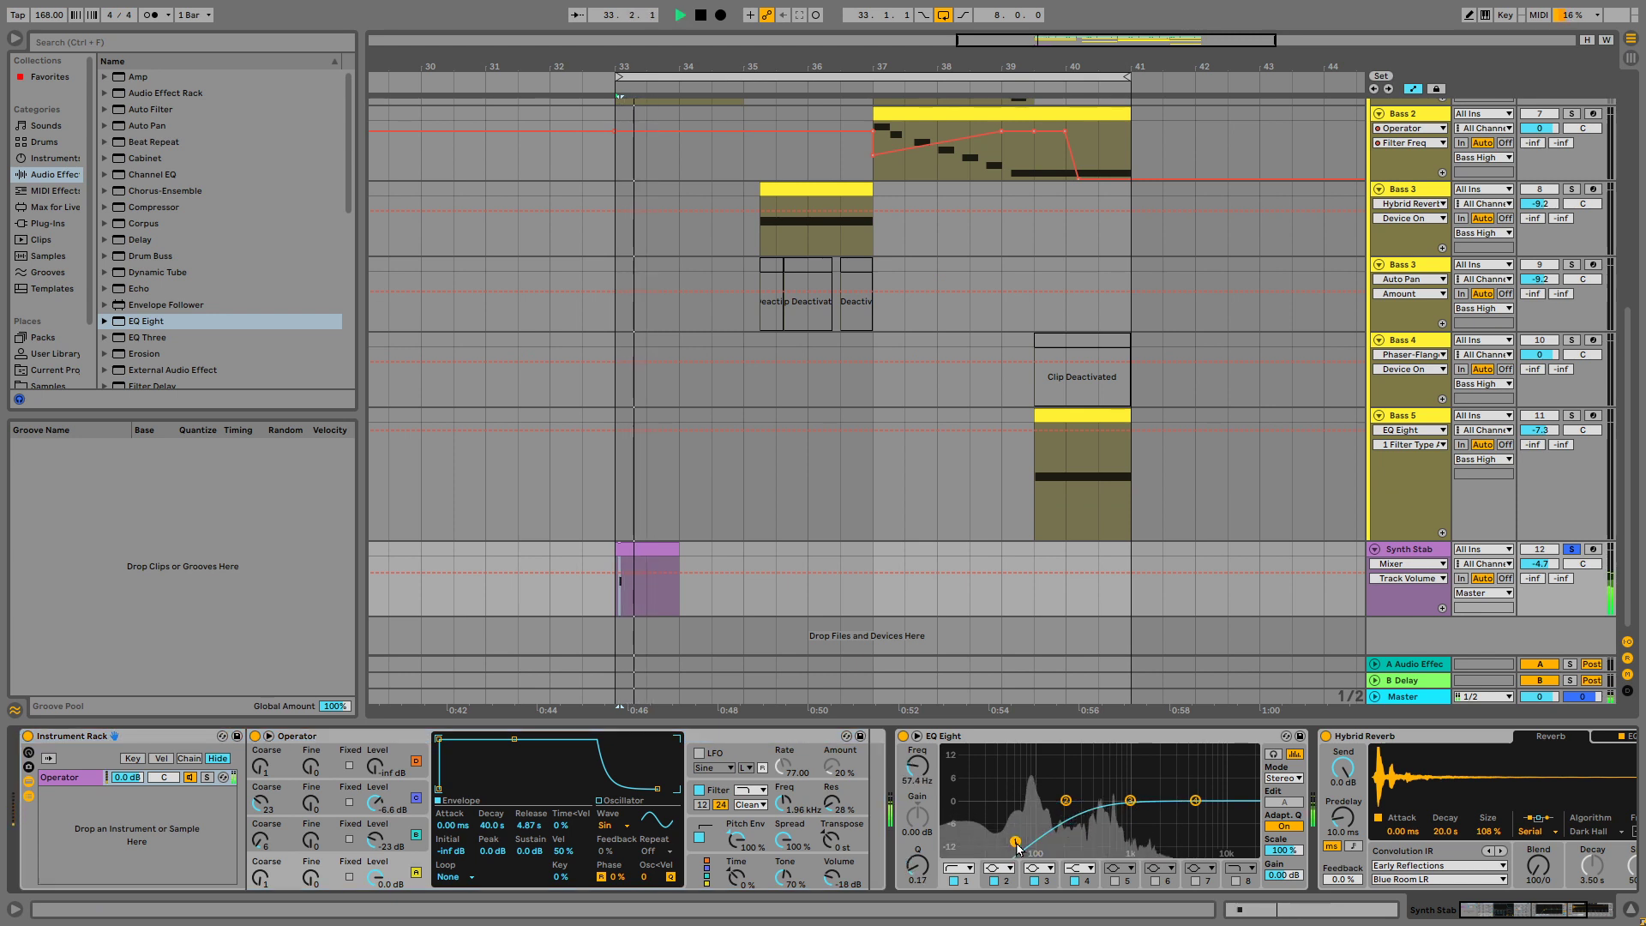
left_click(1571, 550)
key("space")
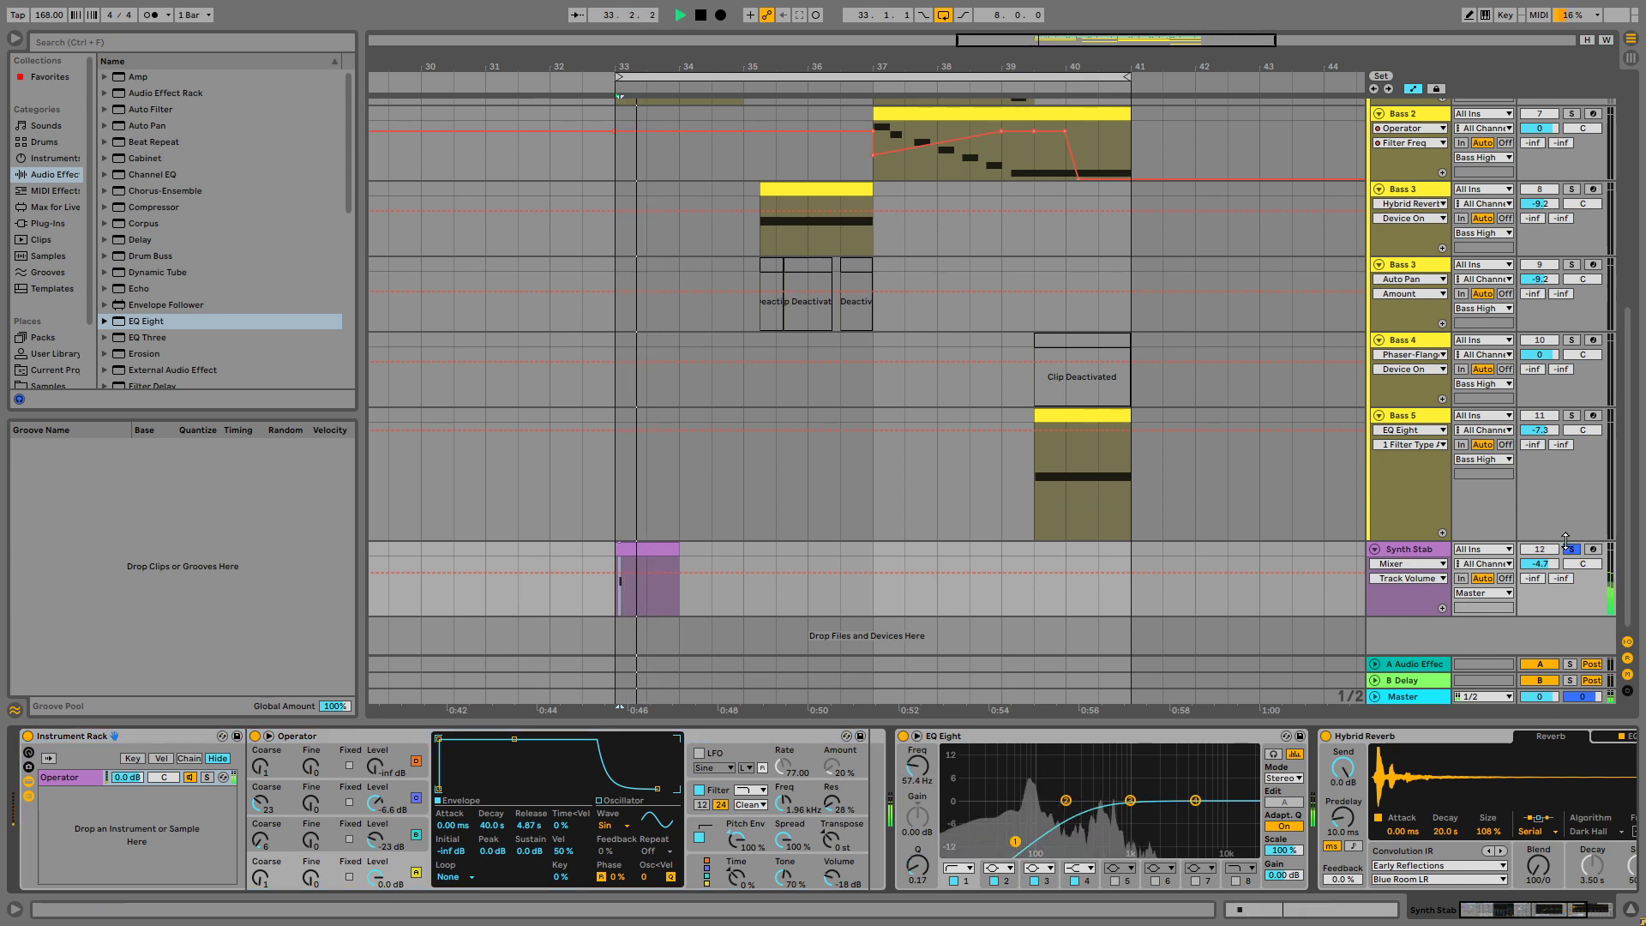
key("space")
Move the G1 note in the Synth Stab clip to start at 1.1.3 and return to the device view
double_click(647, 557)
left_click(486, 665)
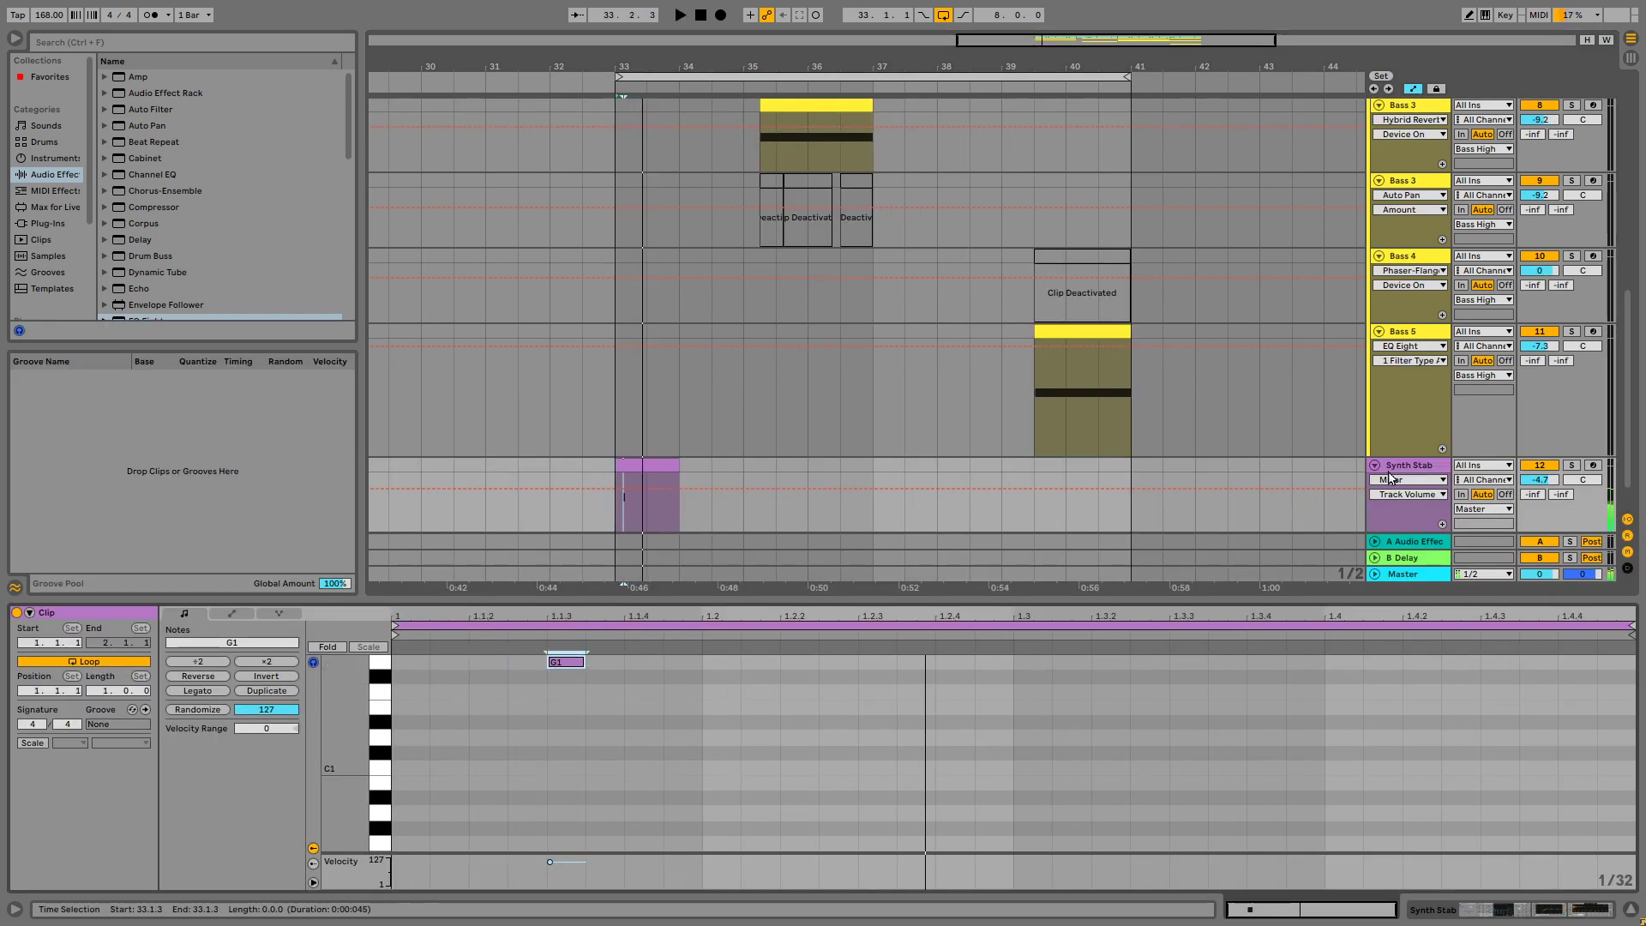
key("shift+Tab")
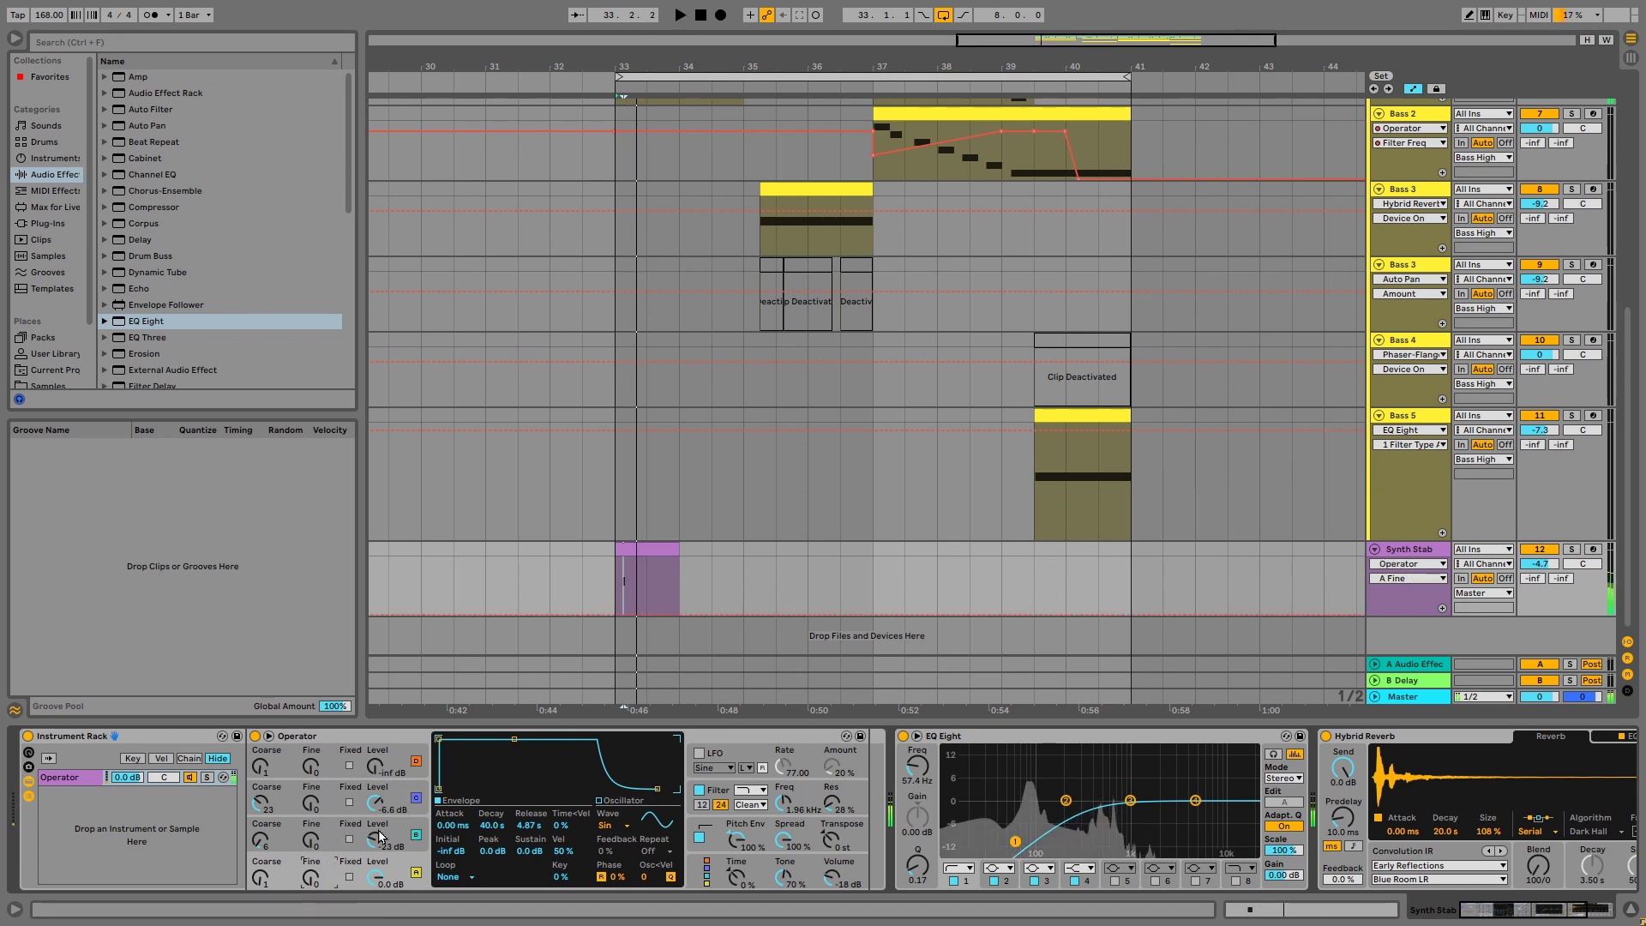
Inspect the envelope settings of Operator's individual oscillators while auditioning the stab
left_click(327, 839)
left_click(334, 796)
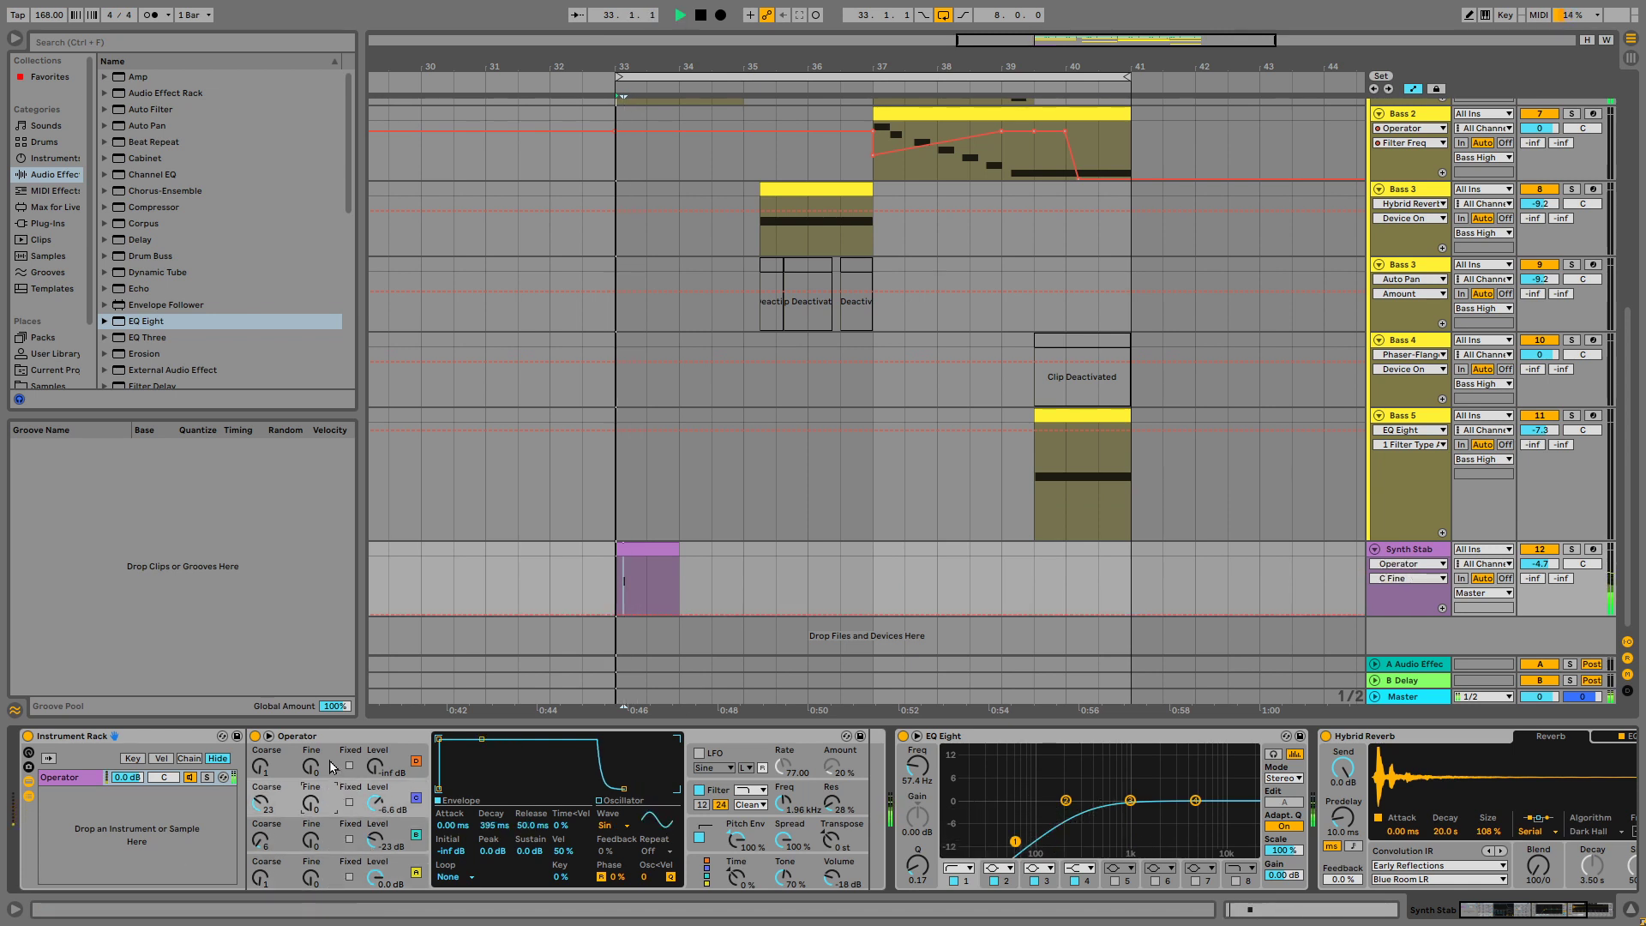
left_click(329, 762)
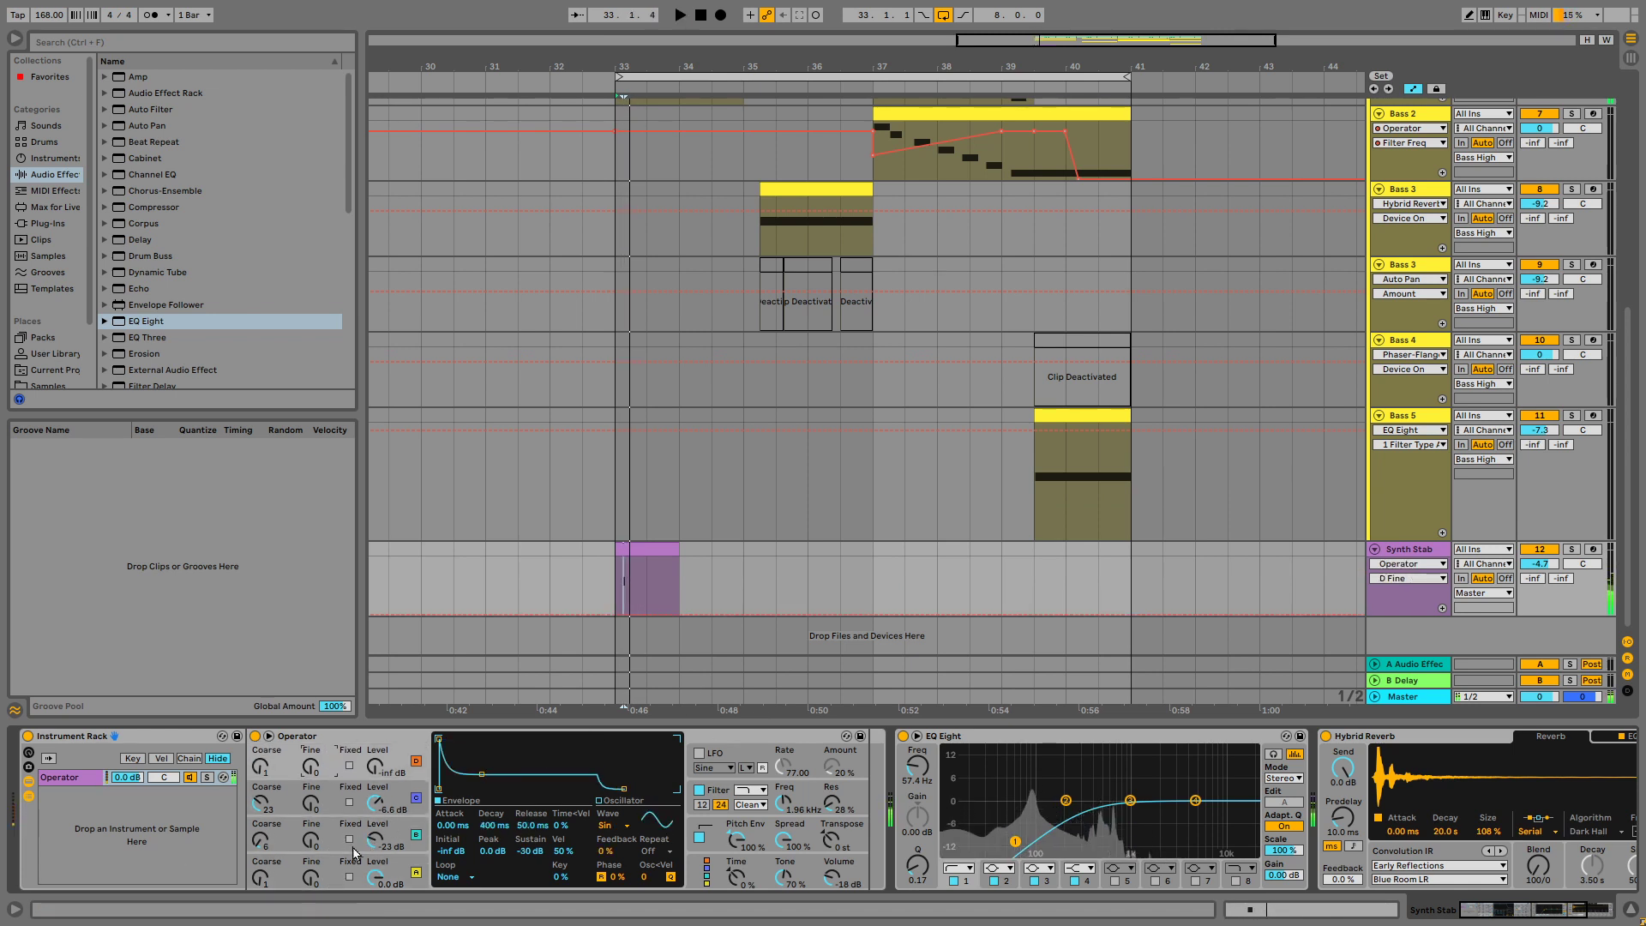
Lengthen the G1 note in the Synth Stab clip so that it ends at beat 1.2
left_click(627, 554)
double_click(628, 554)
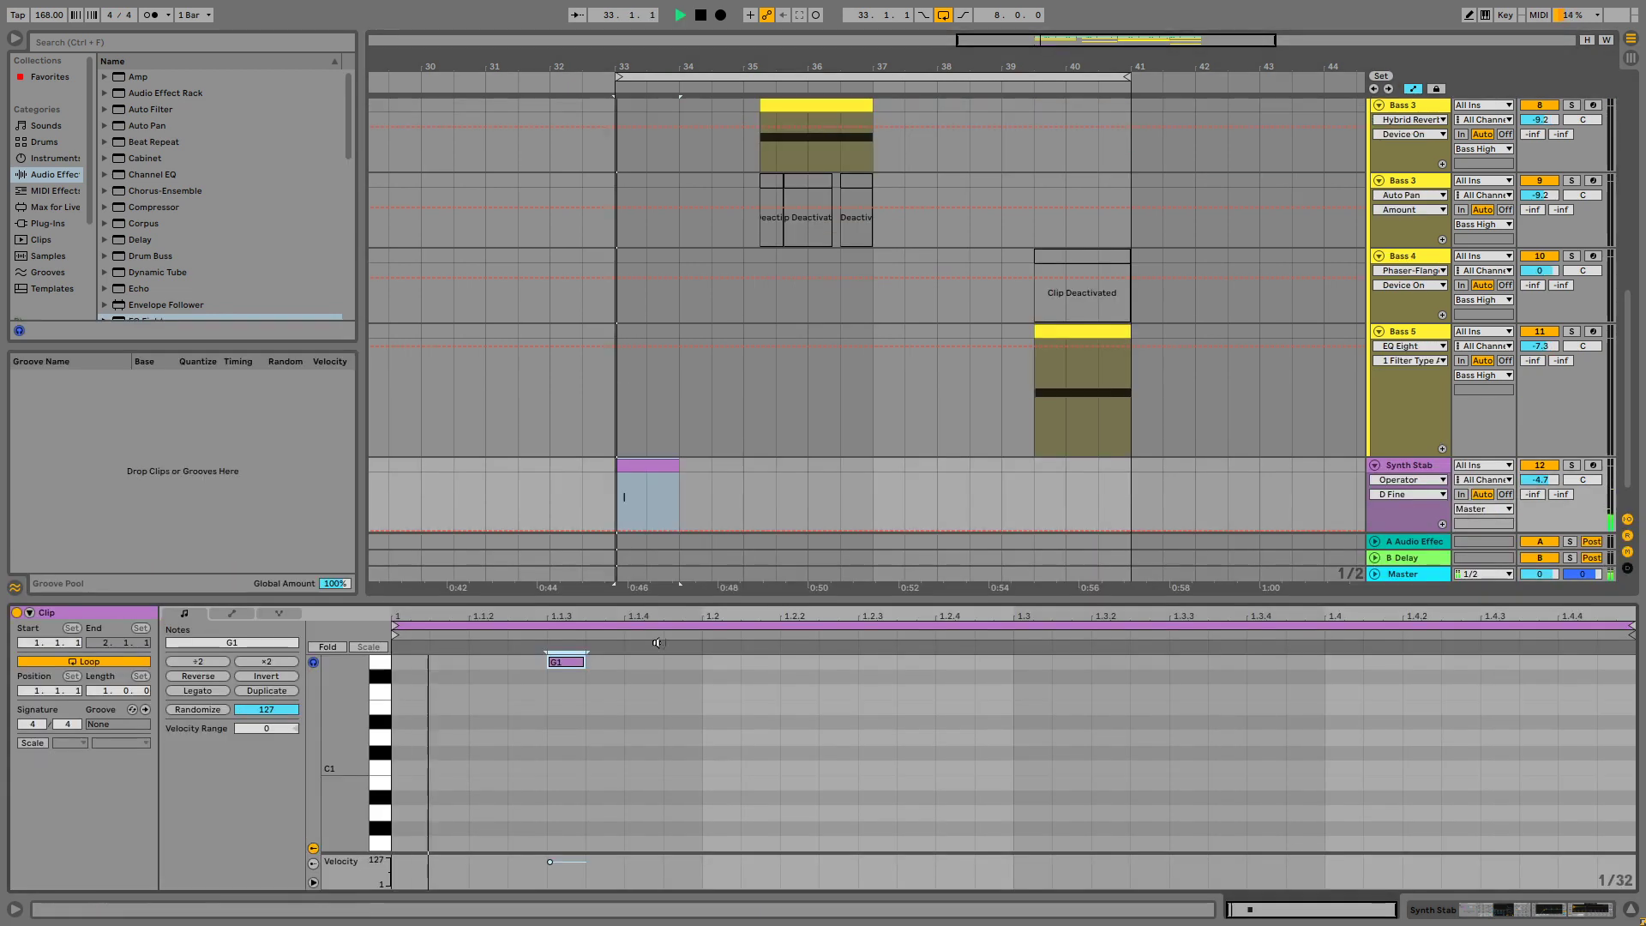
left_click_drag(584, 662, 693, 662)
key("space")
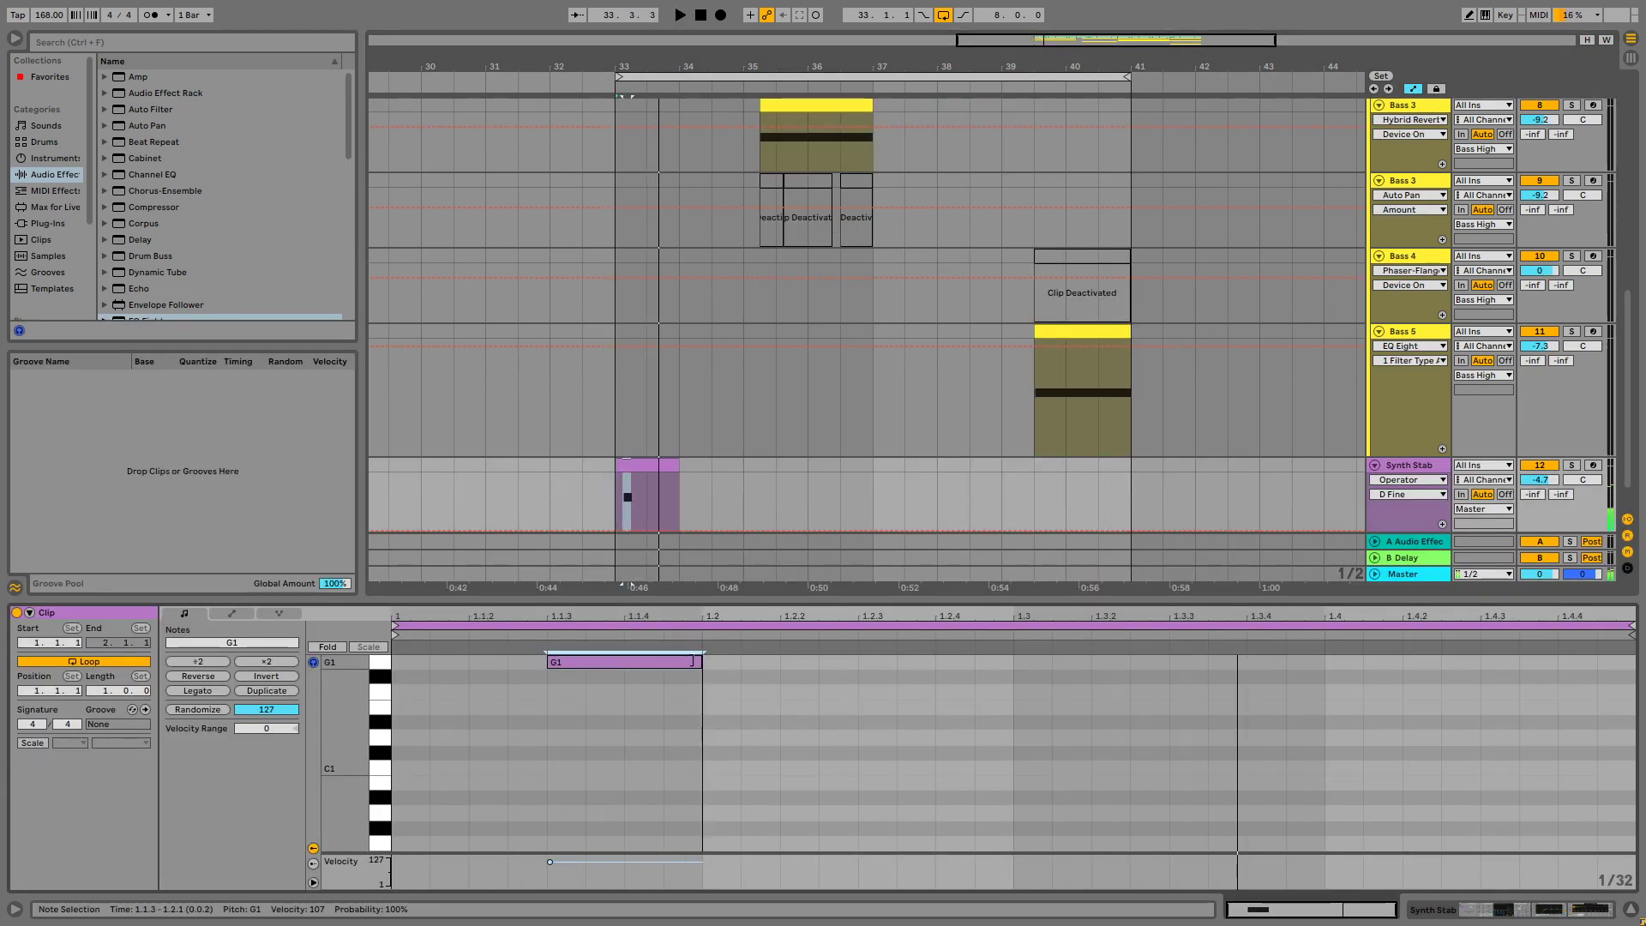
Return to Synth Stab's devices, examine Operator's filter envelope and audition the stab
left_click(1406, 455)
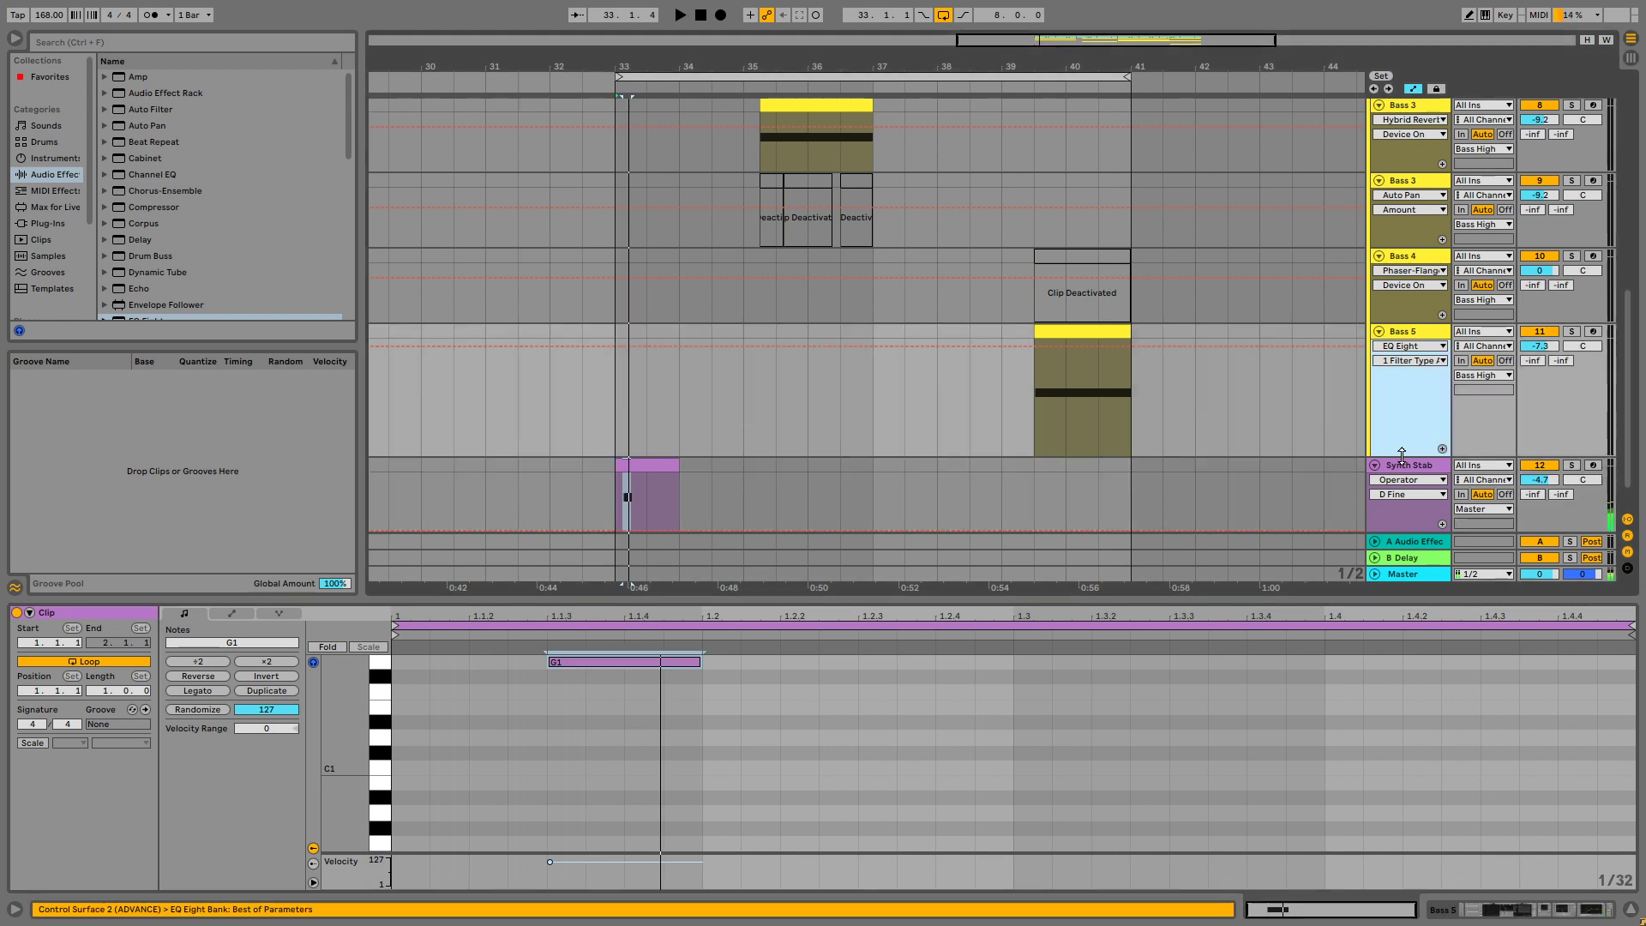
left_click(1408, 470)
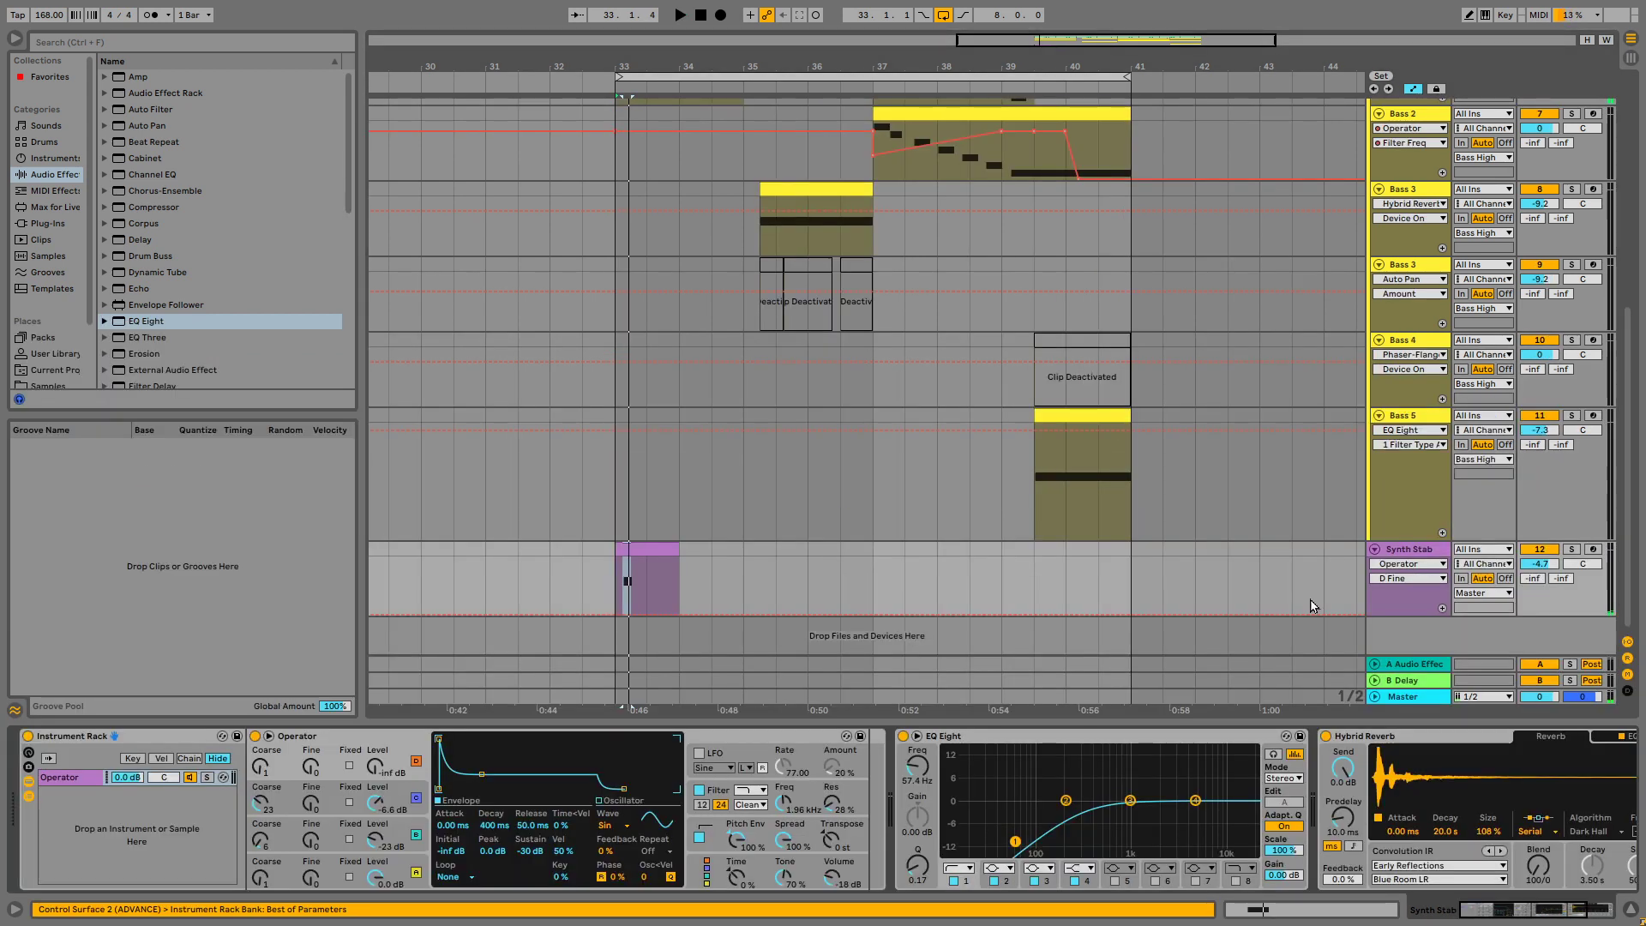
left_click(721, 793)
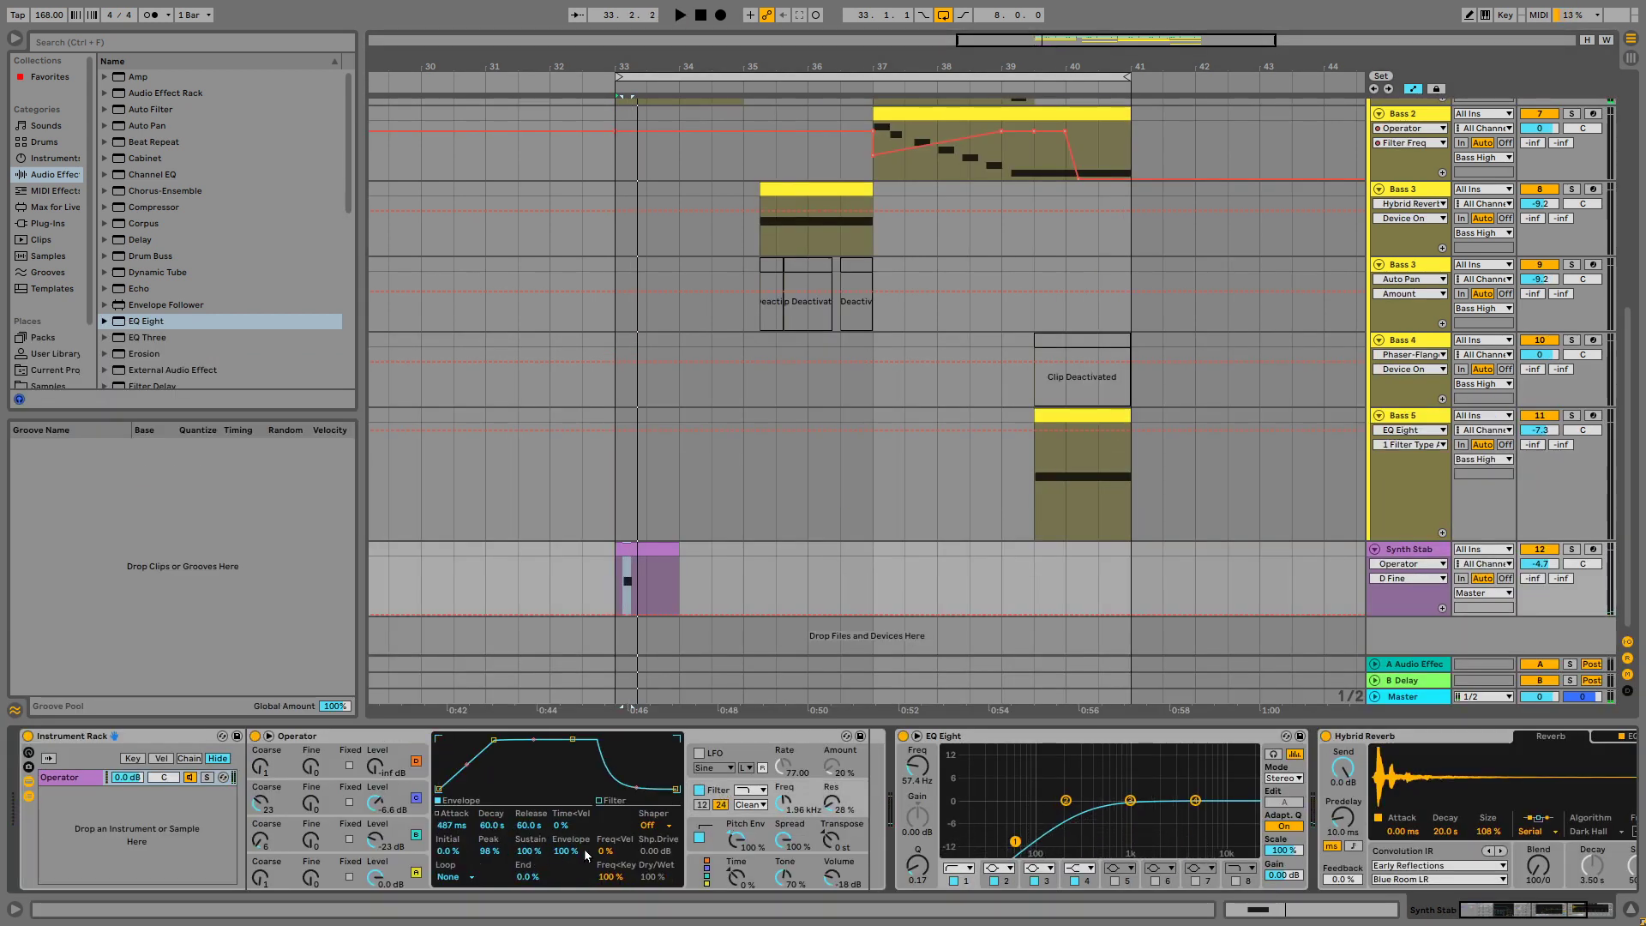
key("space")
key("space")
key("space")
key("space")
key("space")
key("space")
Adjust the Coarse tuning of Operator's oscillators C and B, and set oscillator A's Coarse to 0.5
left_click_drag(270, 804, 269, 783)
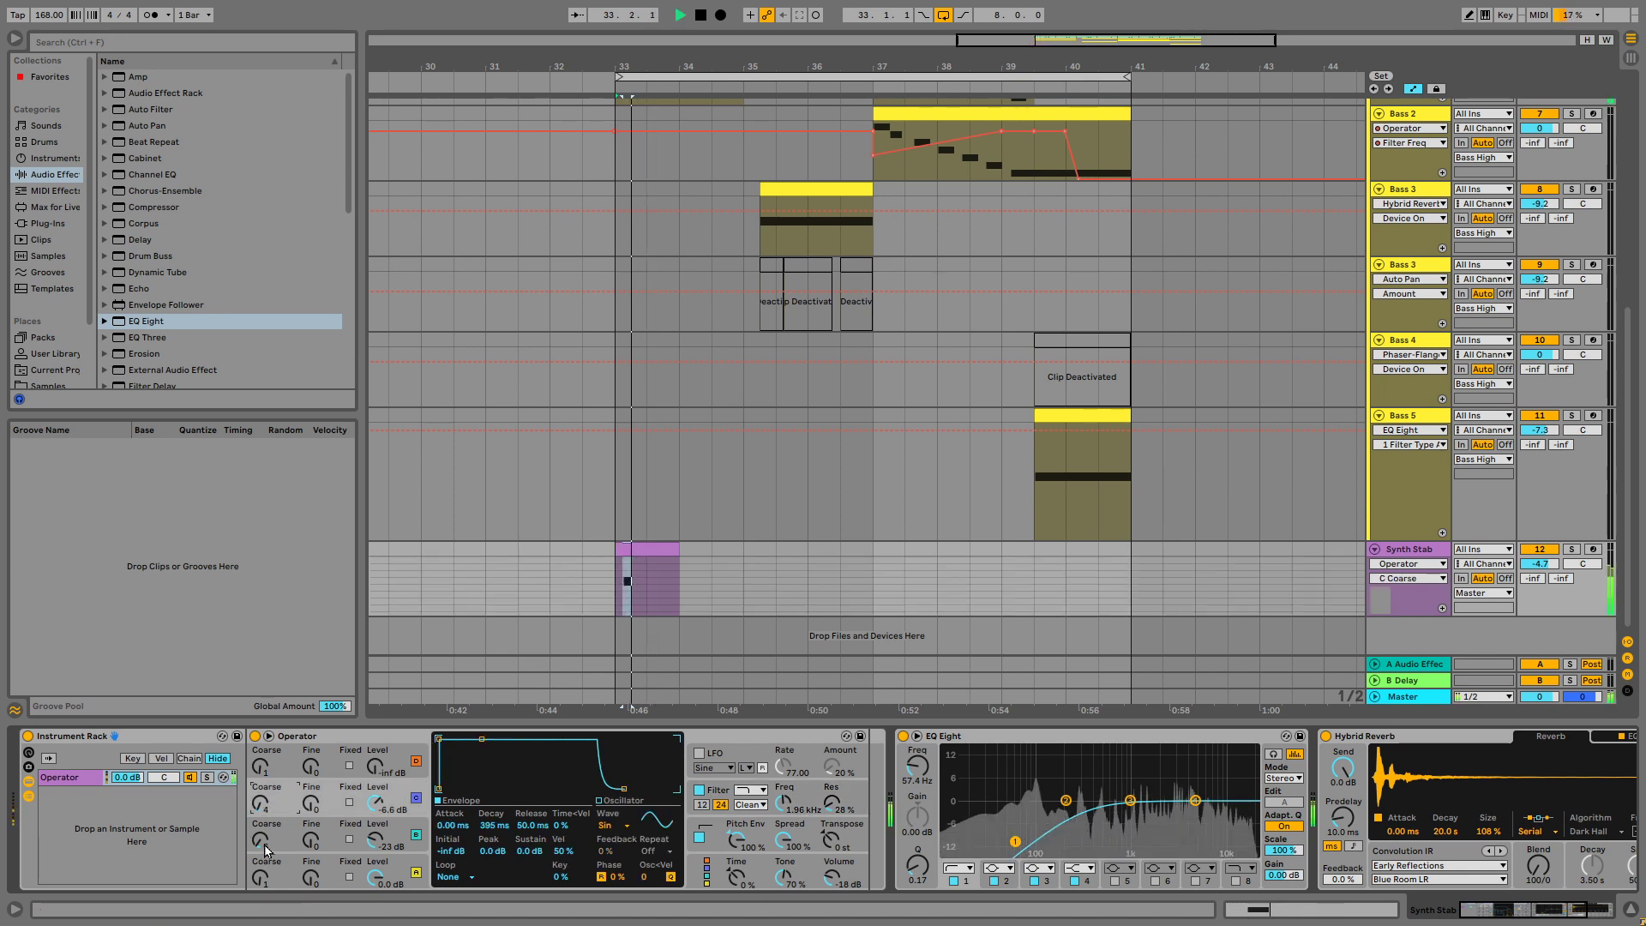
left_click_drag(266, 853, 266, 870)
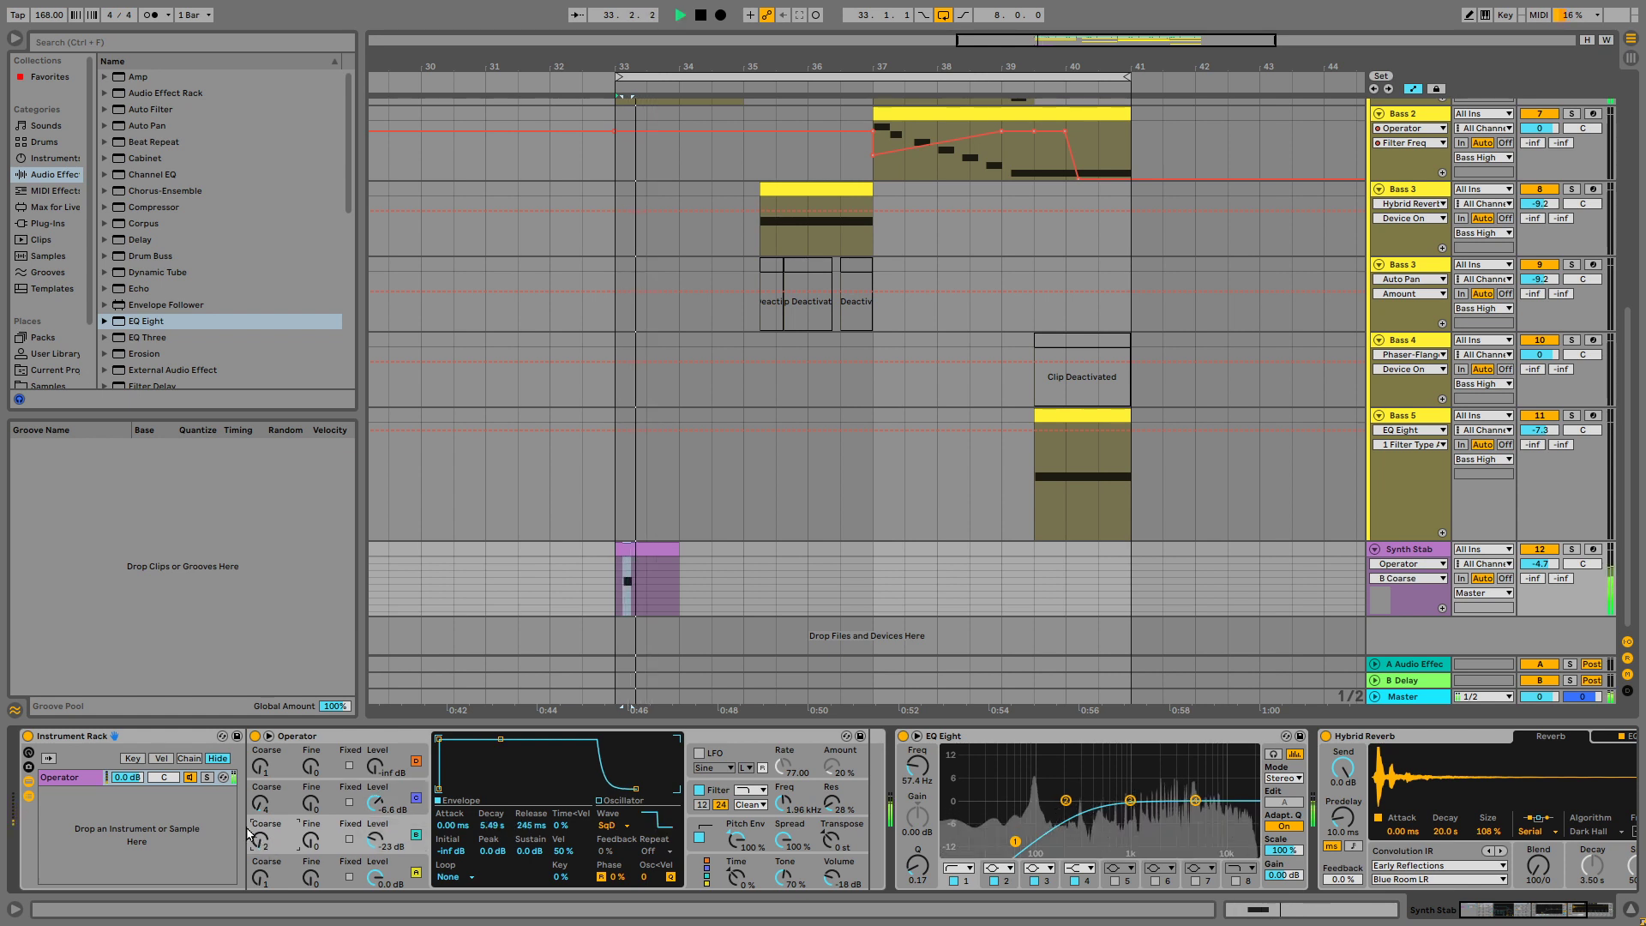
left_click_drag(260, 804, 257, 884)
key("space")
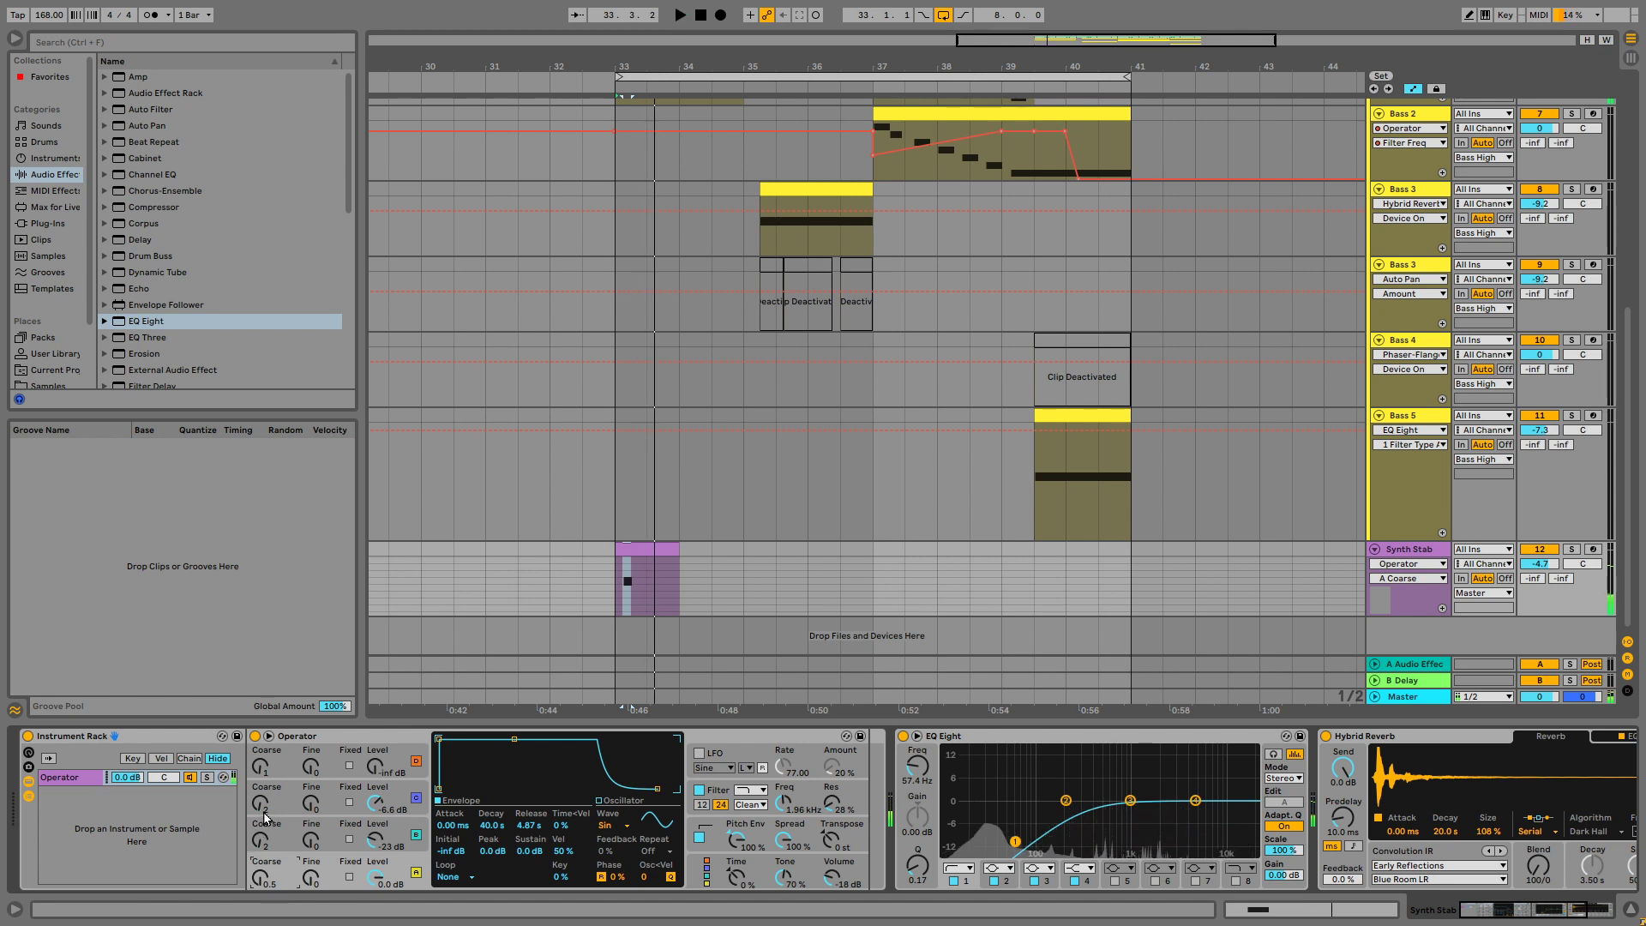
Set oscillator B's envelope to 445 ms decay and -69 dB sustain, and lower oscillator C's sustain
left_click_drag(260, 804, 260, 789)
left_click(260, 840)
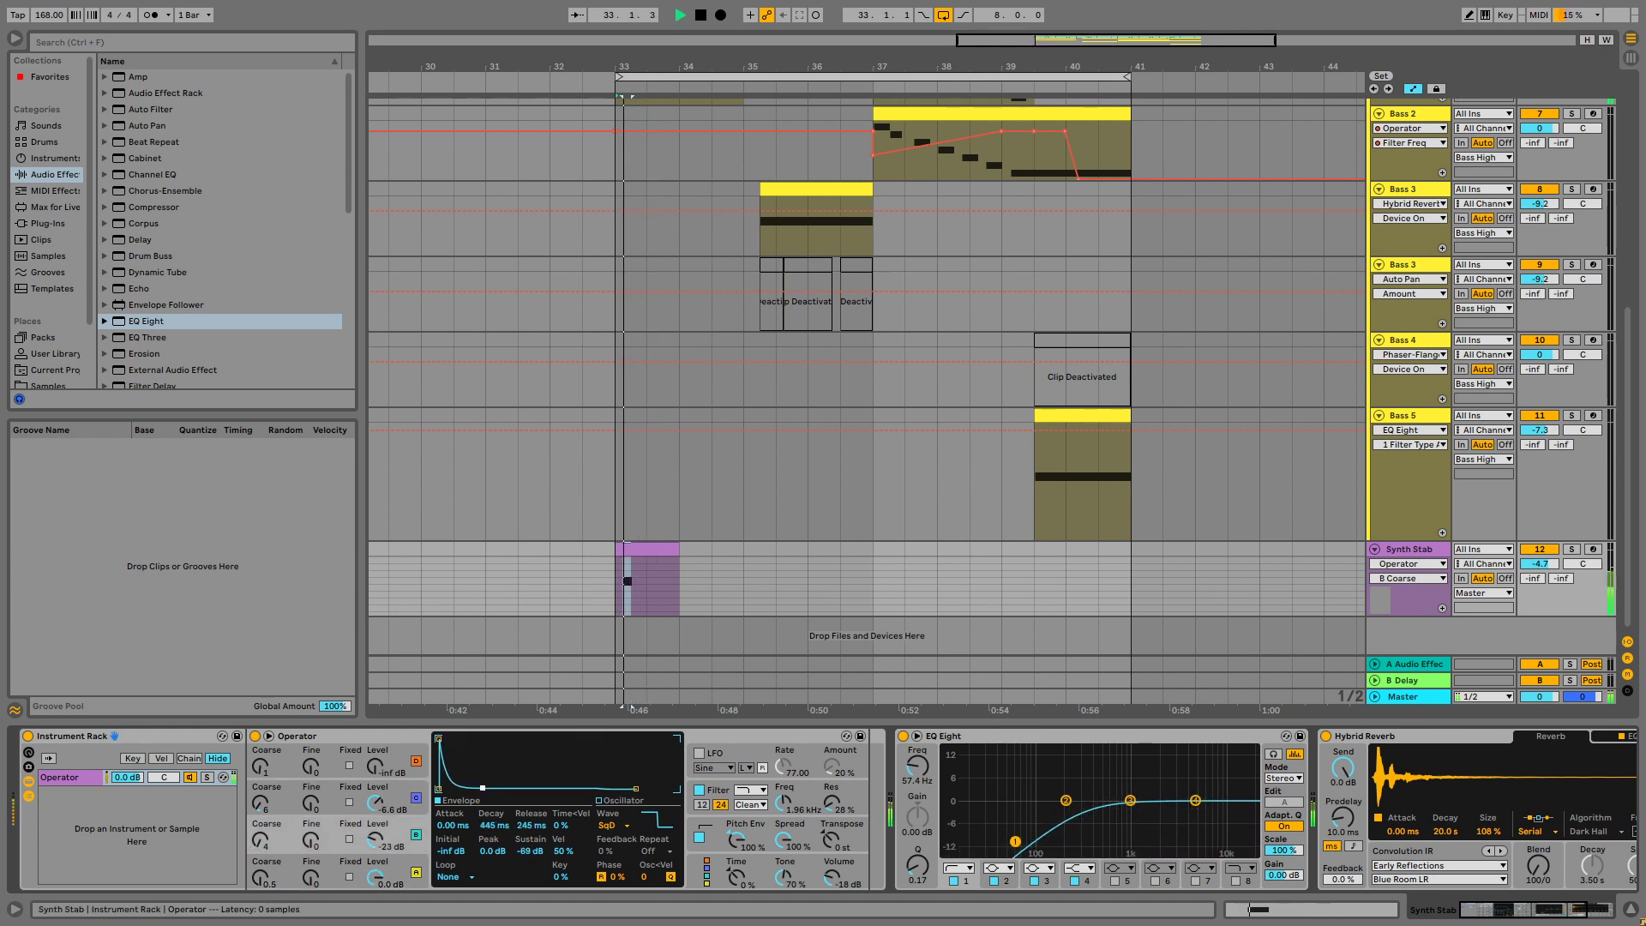
key("space")
left_click(343, 810)
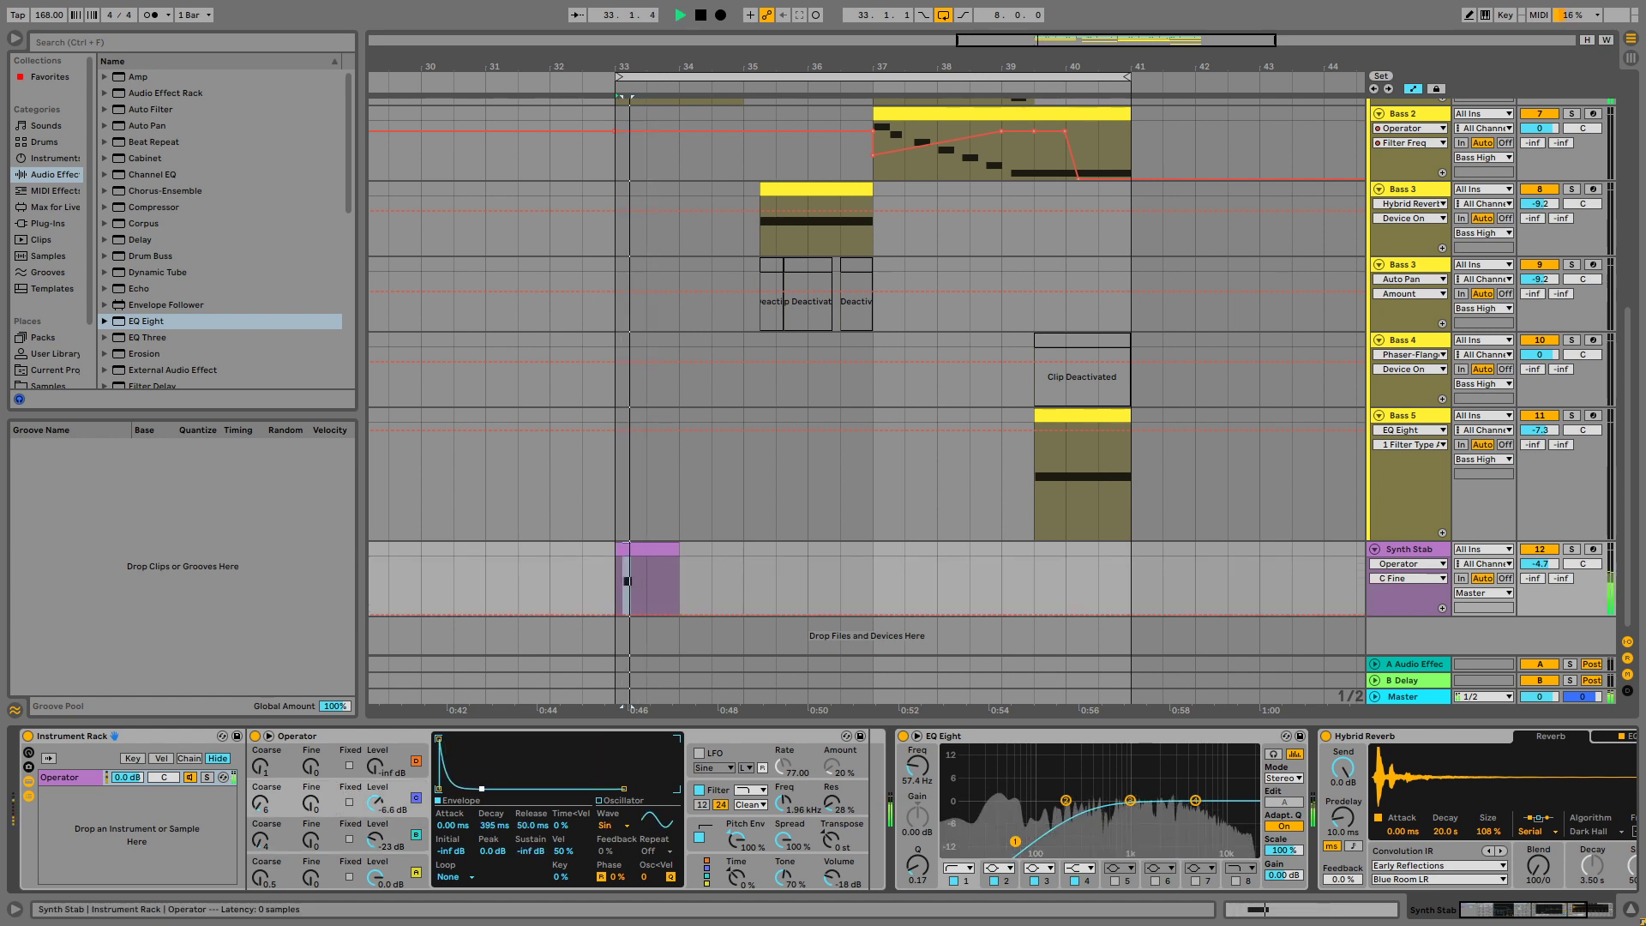
Fine-tune the Coarse ratios of oscillators B and C and raise oscillator C's level during playback
left_click(267, 850)
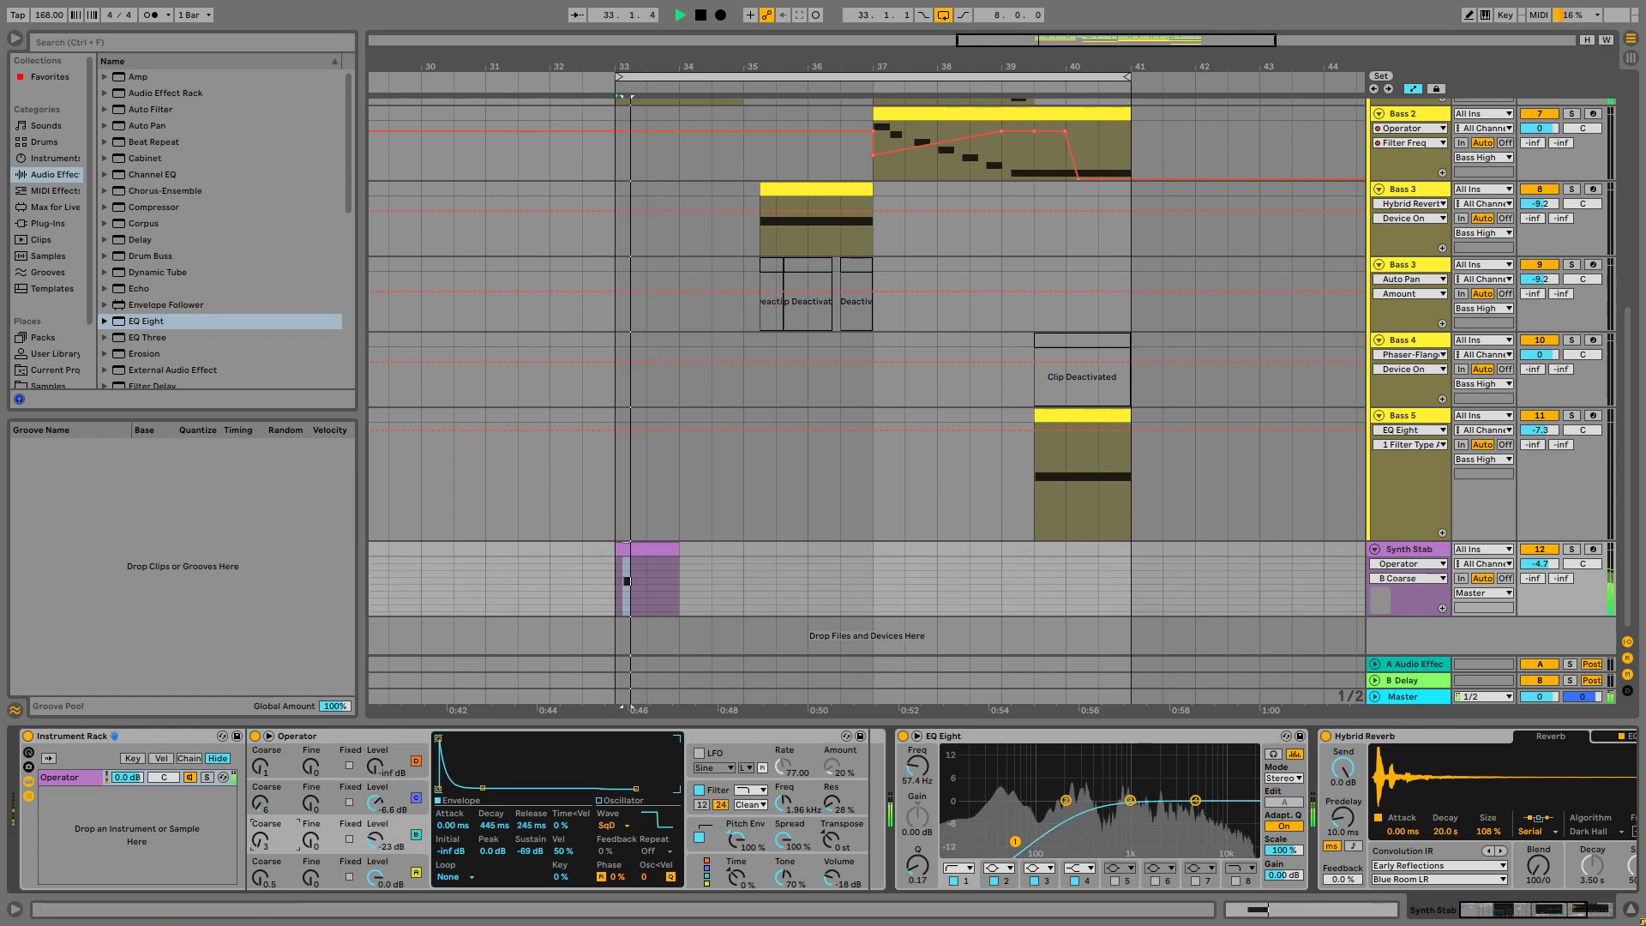
left_click(266, 807)
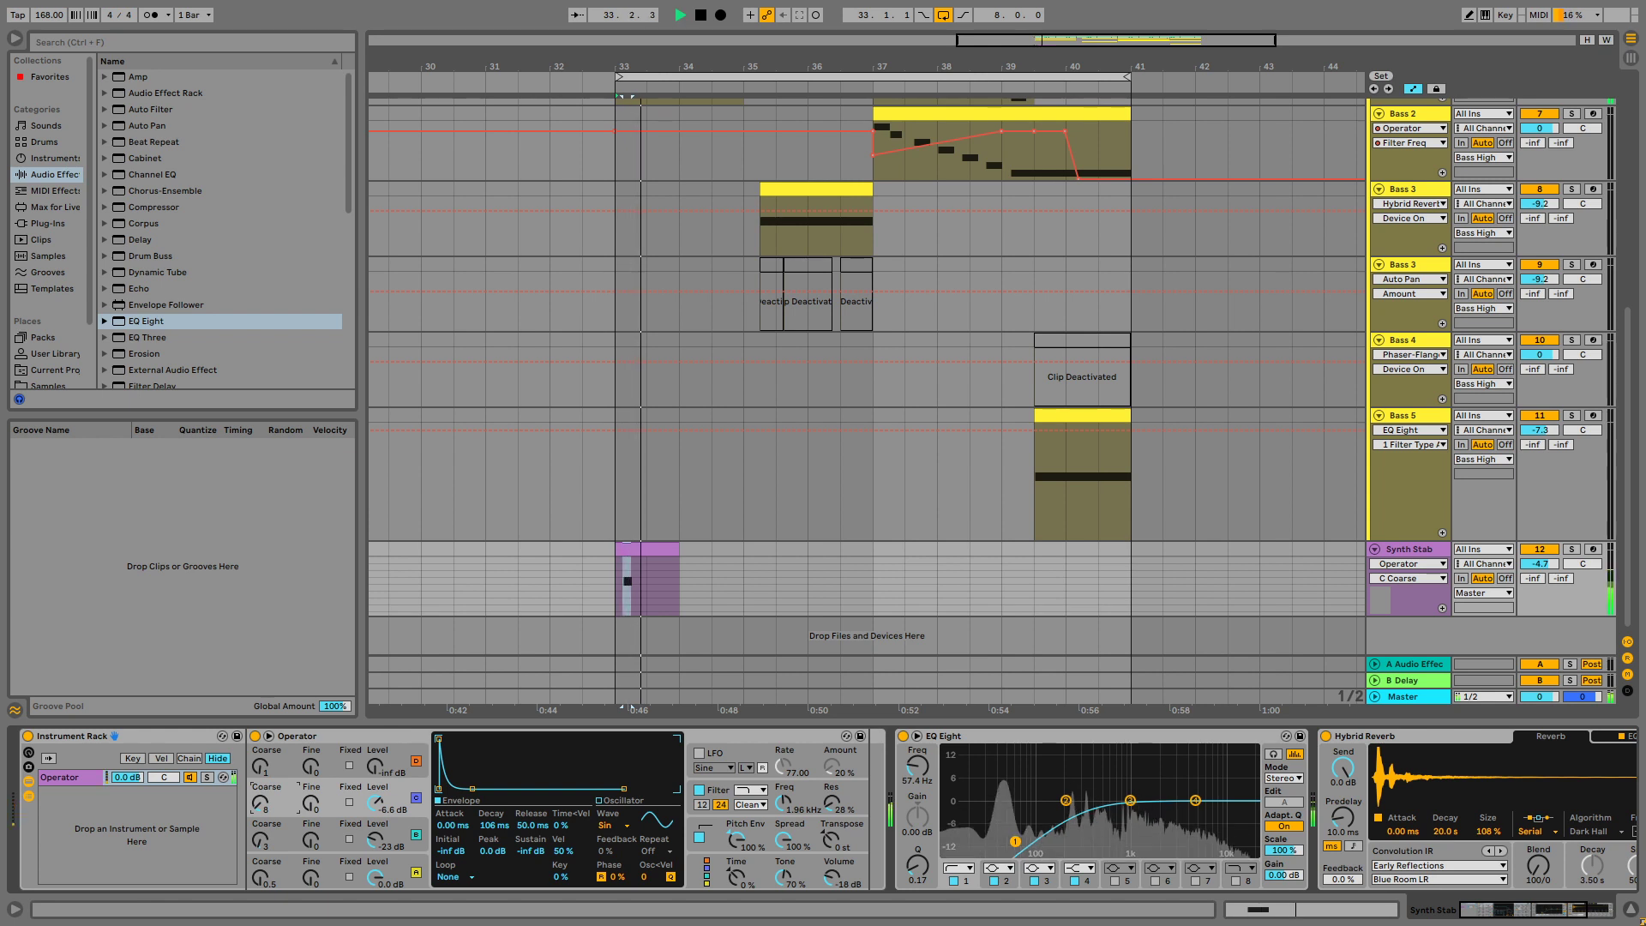
left_click(311, 814)
key("space")
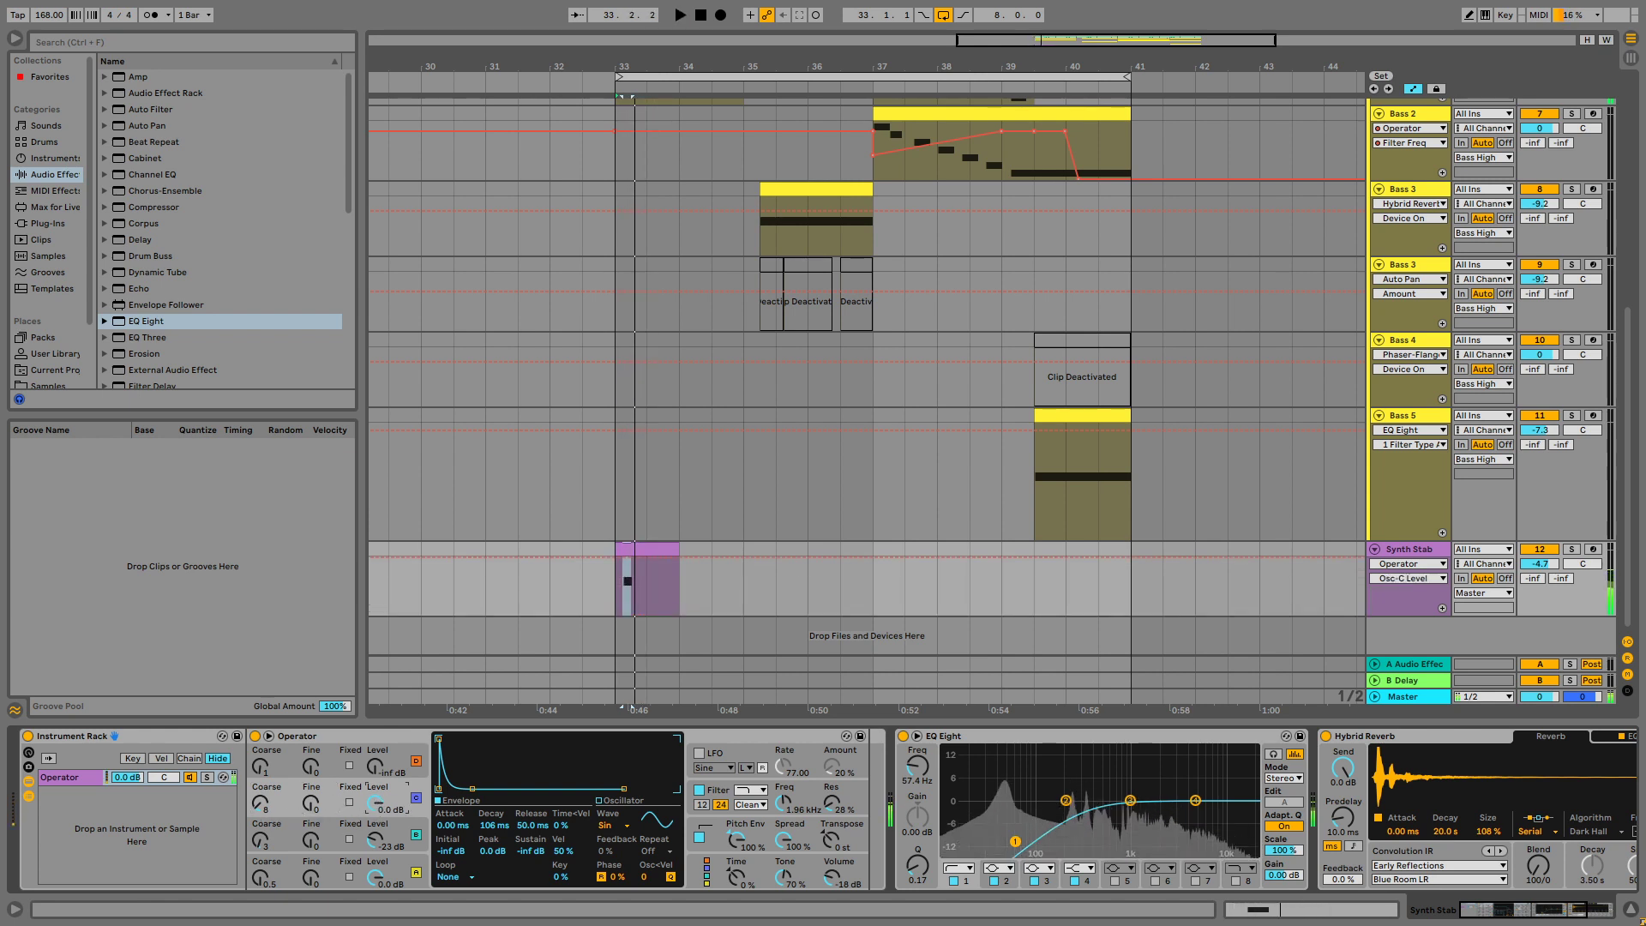
Lengthen oscillator C's envelope decay slightly and audition the stab
key("space")
mouse_move(471, 788)
left_mouse_down()
mouse_move(477, 739)
mouse_move(478, 788)
left_mouse_up()
key("space")
key("space")
key("space")
key("space")
Switch oscillator B's waveform to Sine, raise its level to about -16 dB and audition the stab
left_click(401, 838)
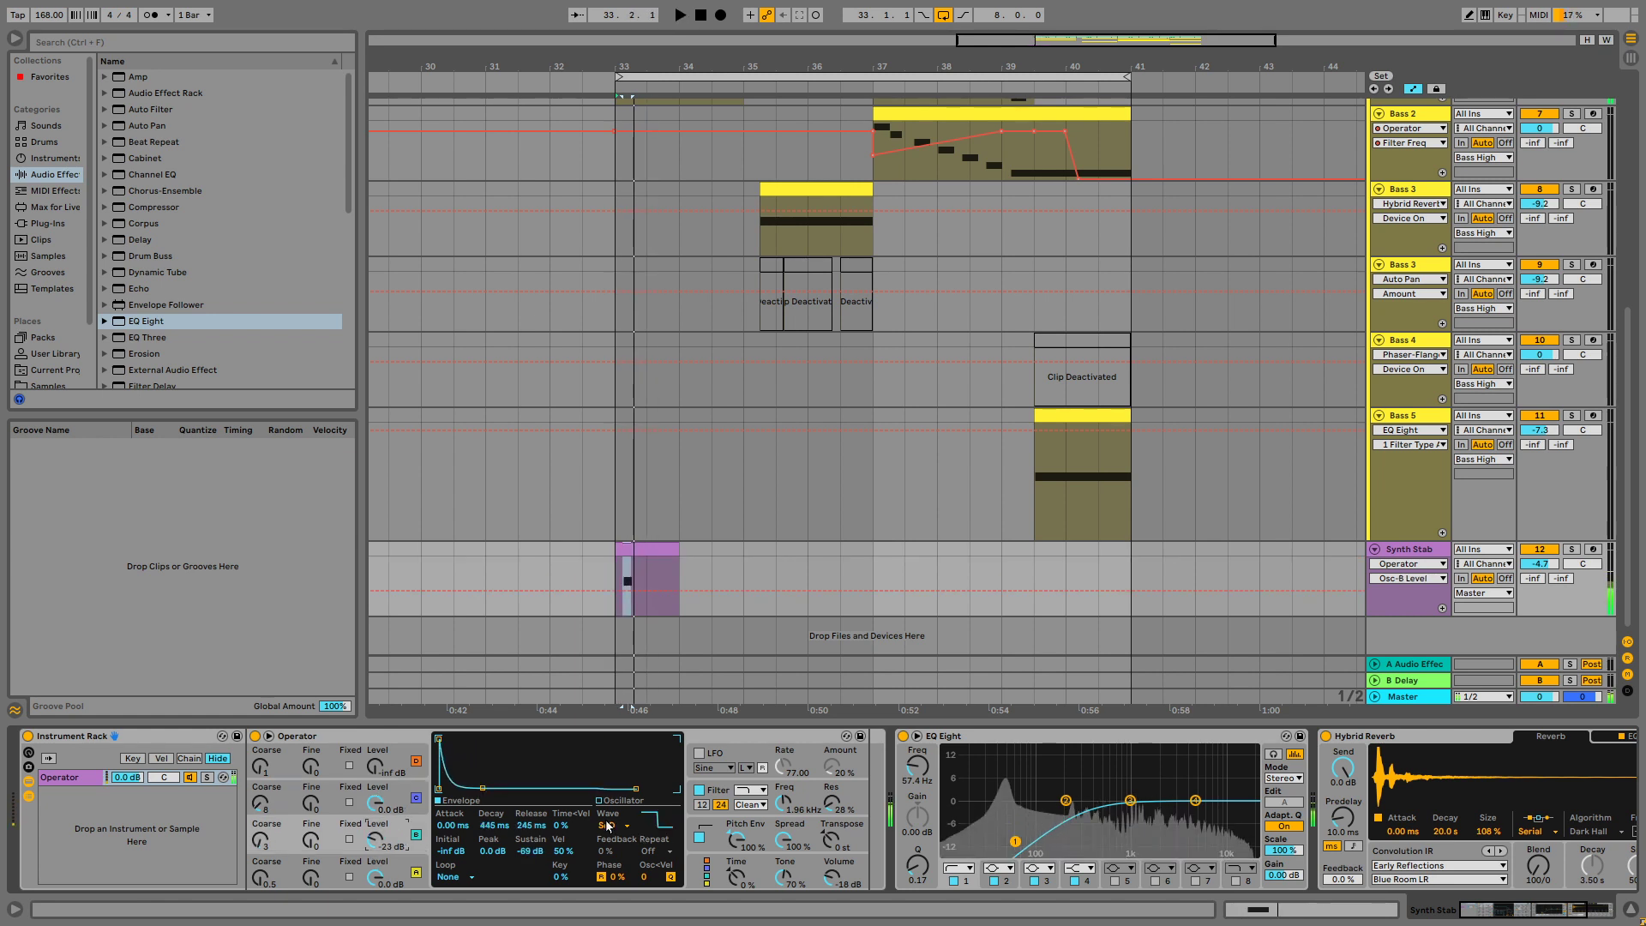
left_click(607, 825)
left_click(624, 530)
key("space")
key("space")
key("space")
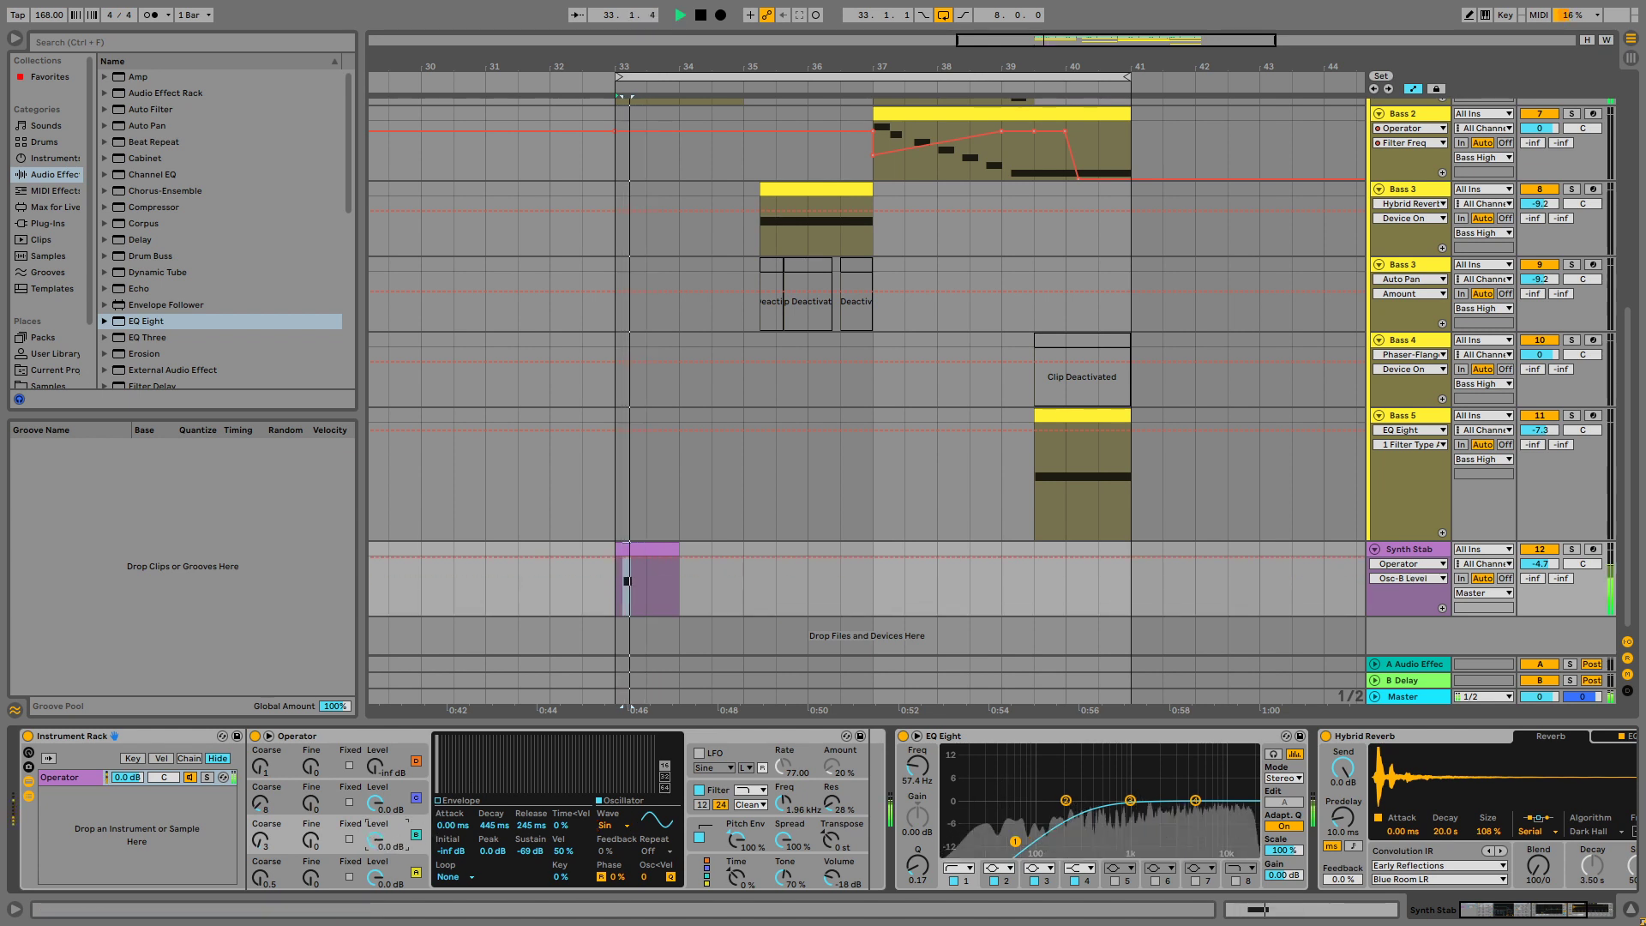
Display oscillator A's envelope and shorten its release to 3.31 ms
left_click(384, 865)
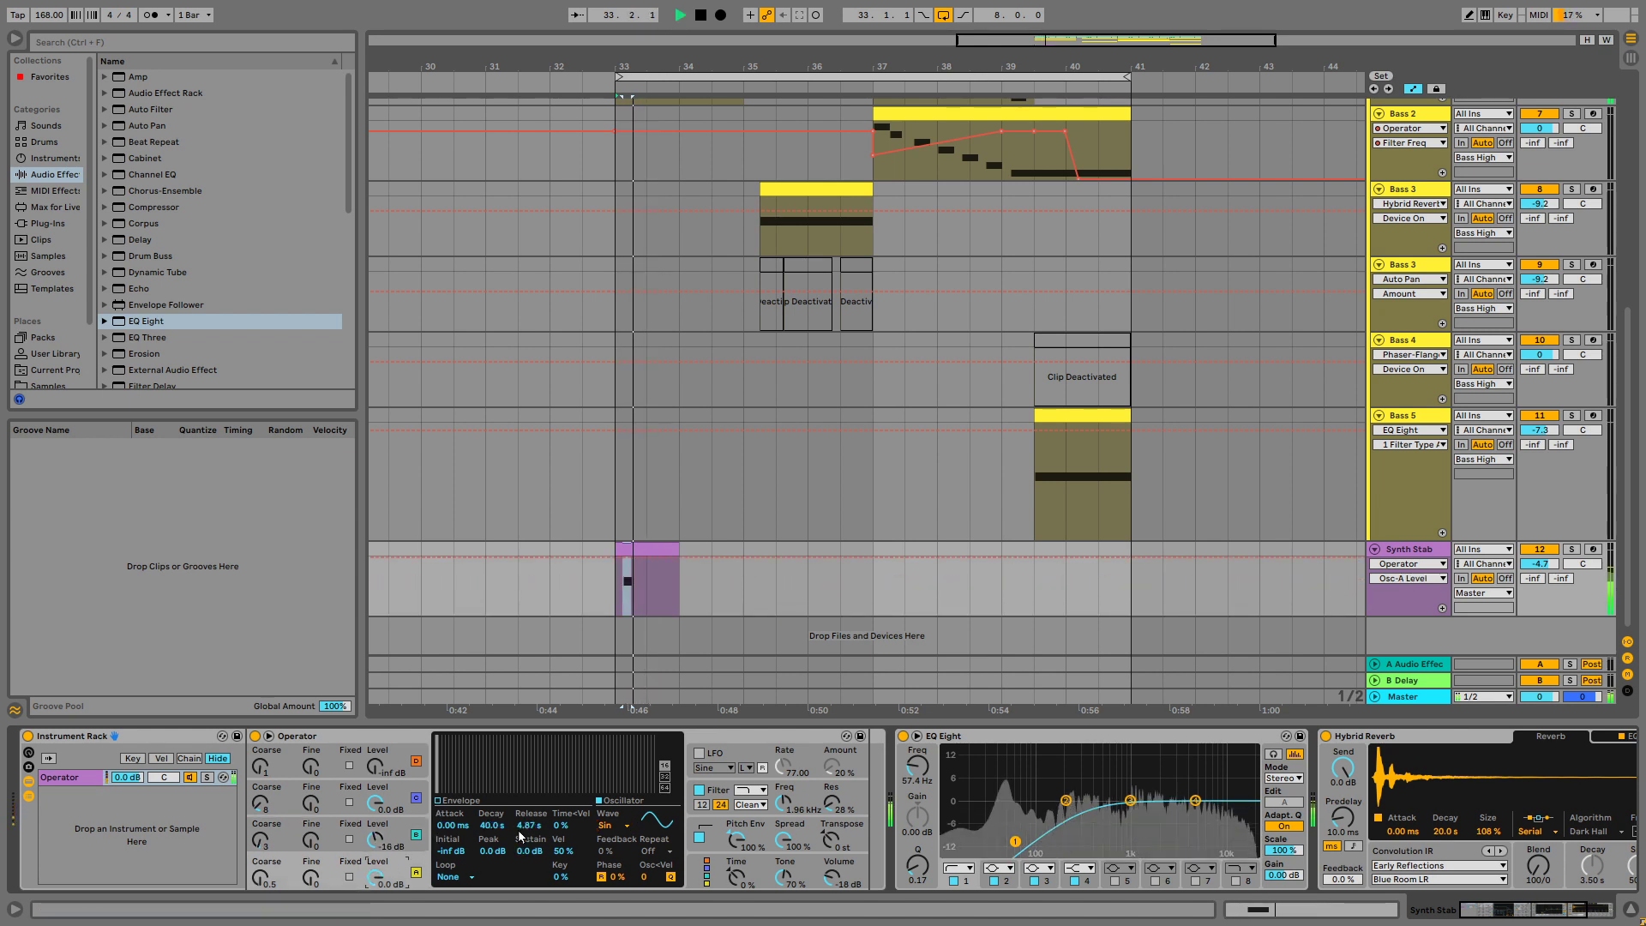
left_click(475, 808)
key("space")
left_click_drag(650, 791, 605, 788)
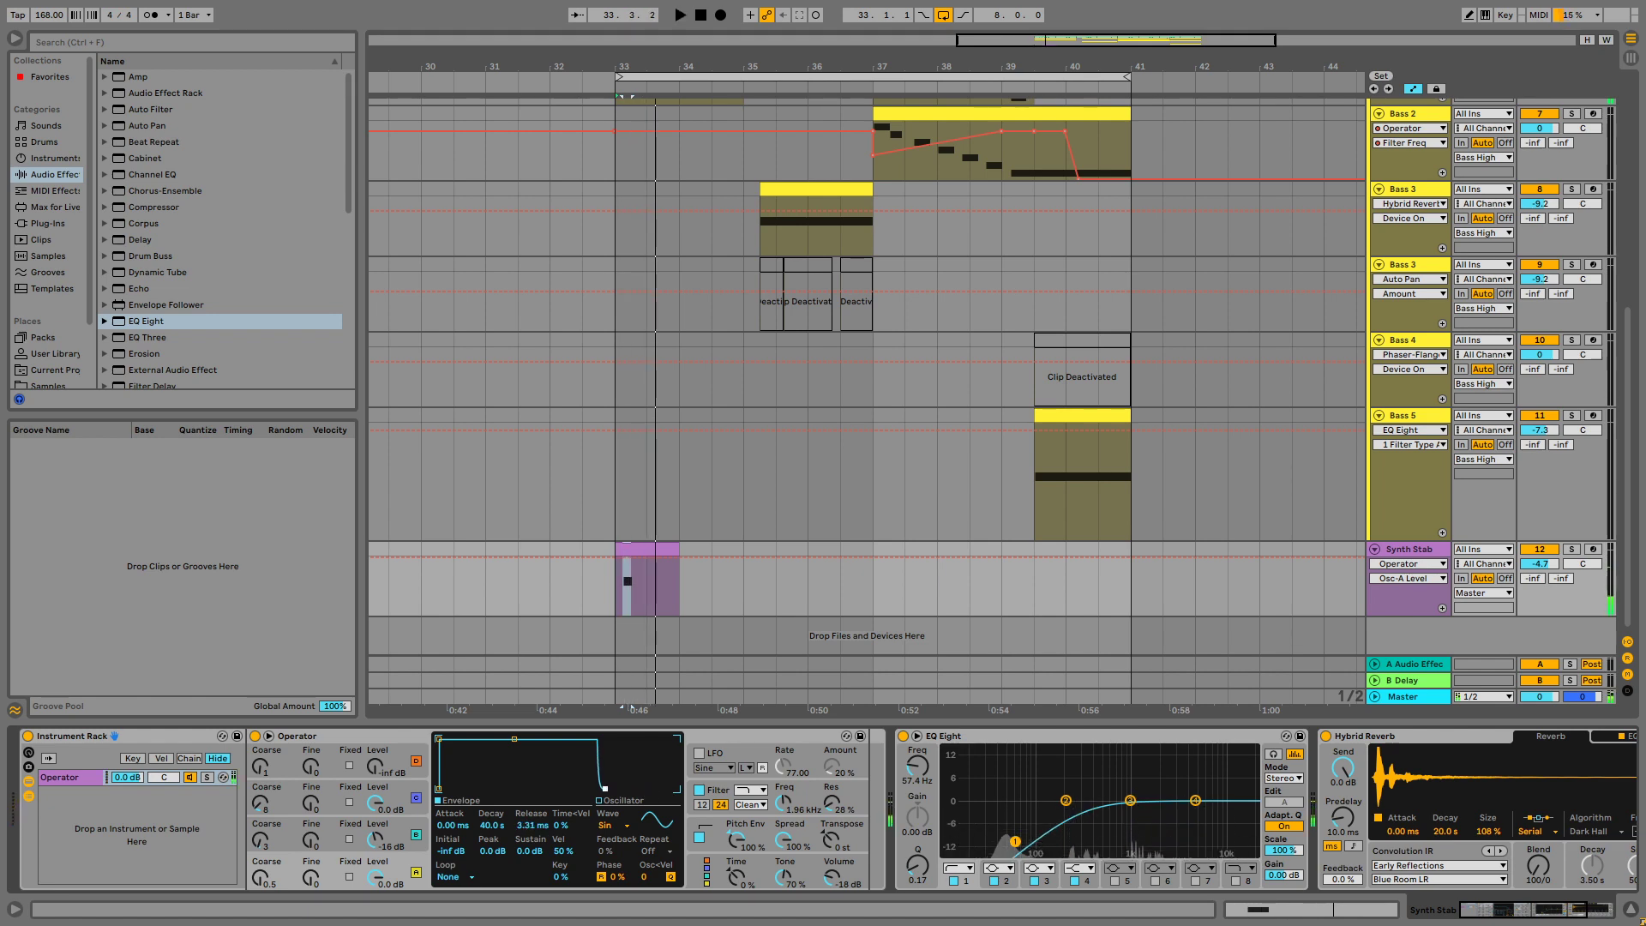
Open the Synth Stab clip, transpose its note by octaves and move it to G0 at the clip's start while auditioning it
key("space")
double_click(627, 550)
left_click_drag(620, 741, 614, 632)
key("shift+Up")
key("shift+Up")
key("shift+Up")
key("shift+Up")
key("shift+Up")
key("shift+Down")
key("shift+Down")
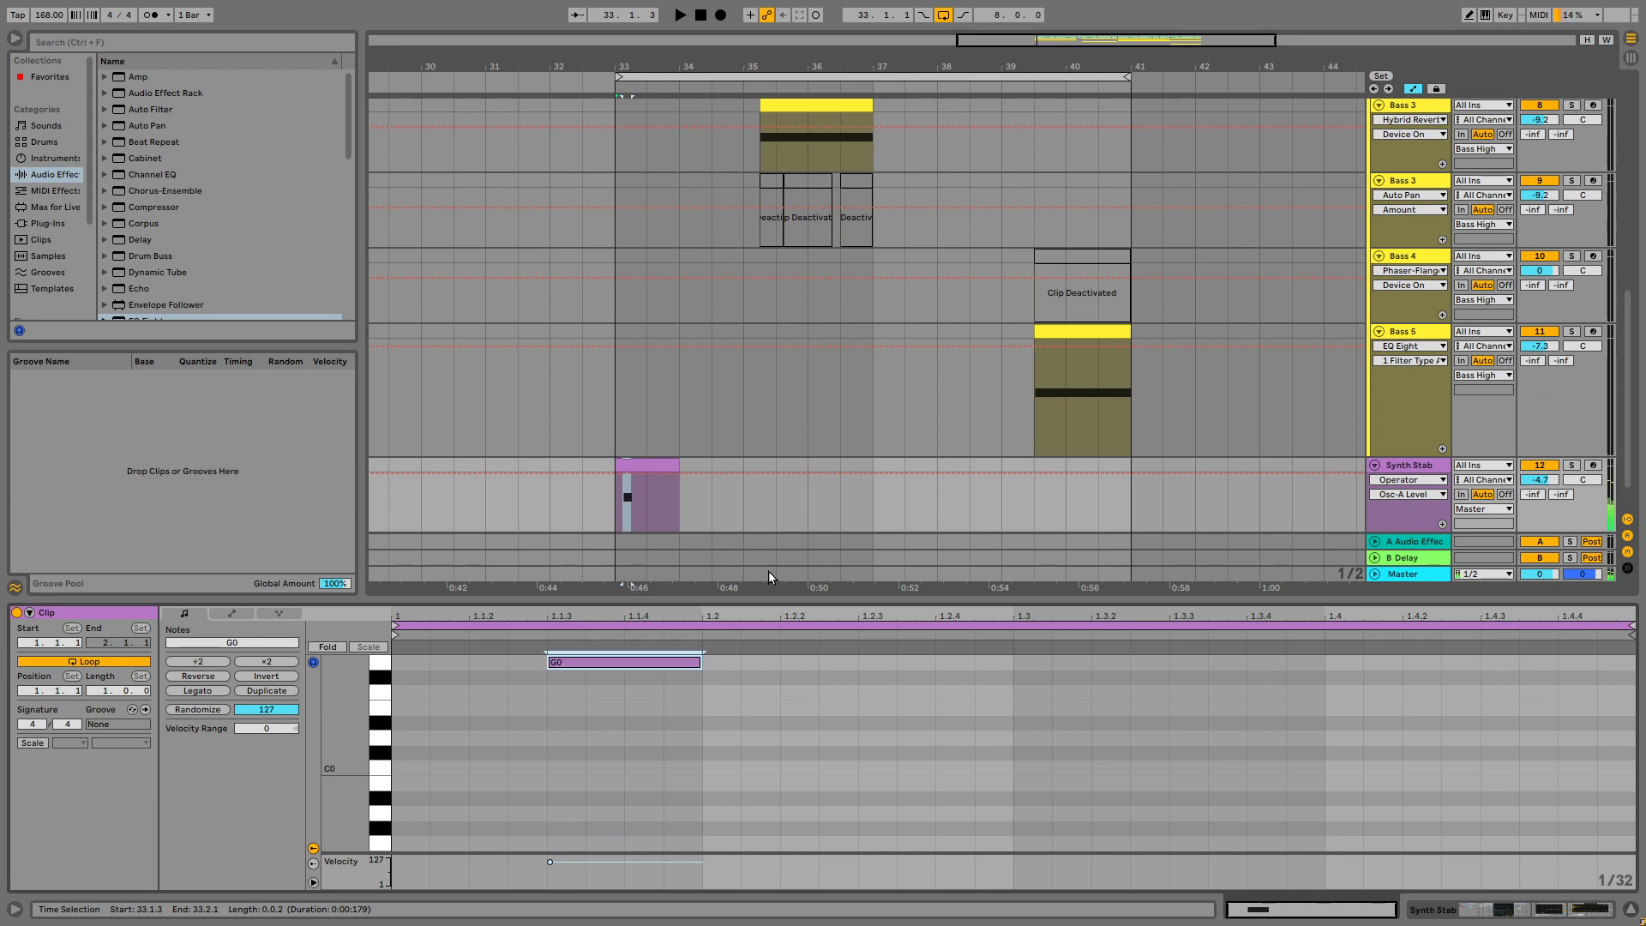
key("space")
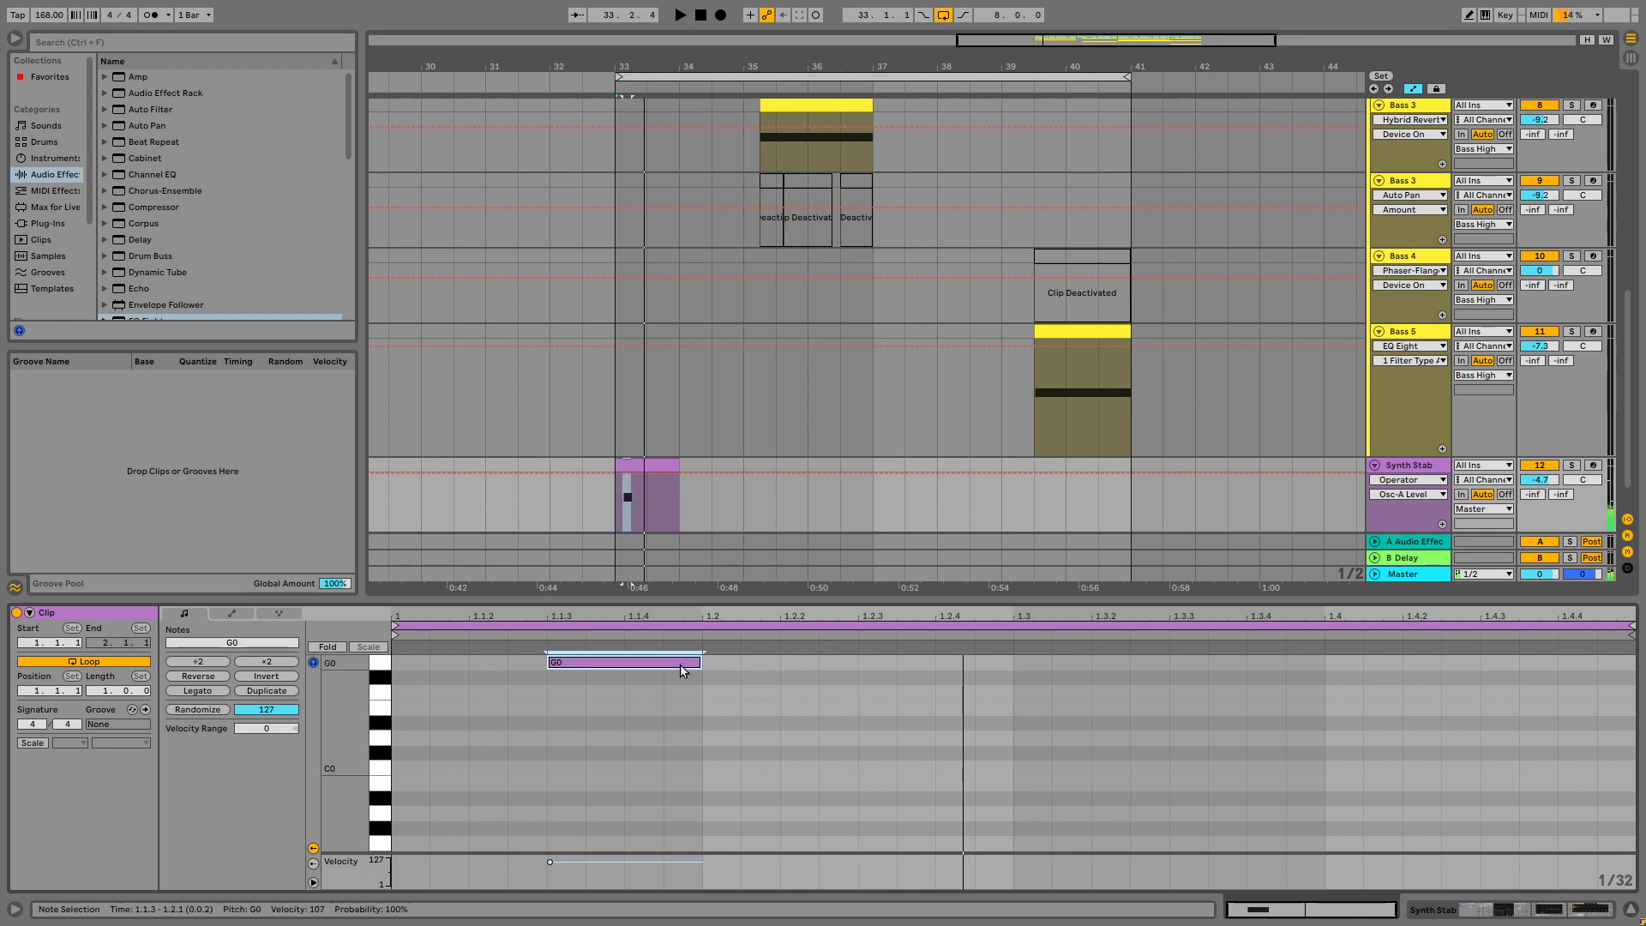
left_click_drag(663, 675, 431, 664)
key("space")
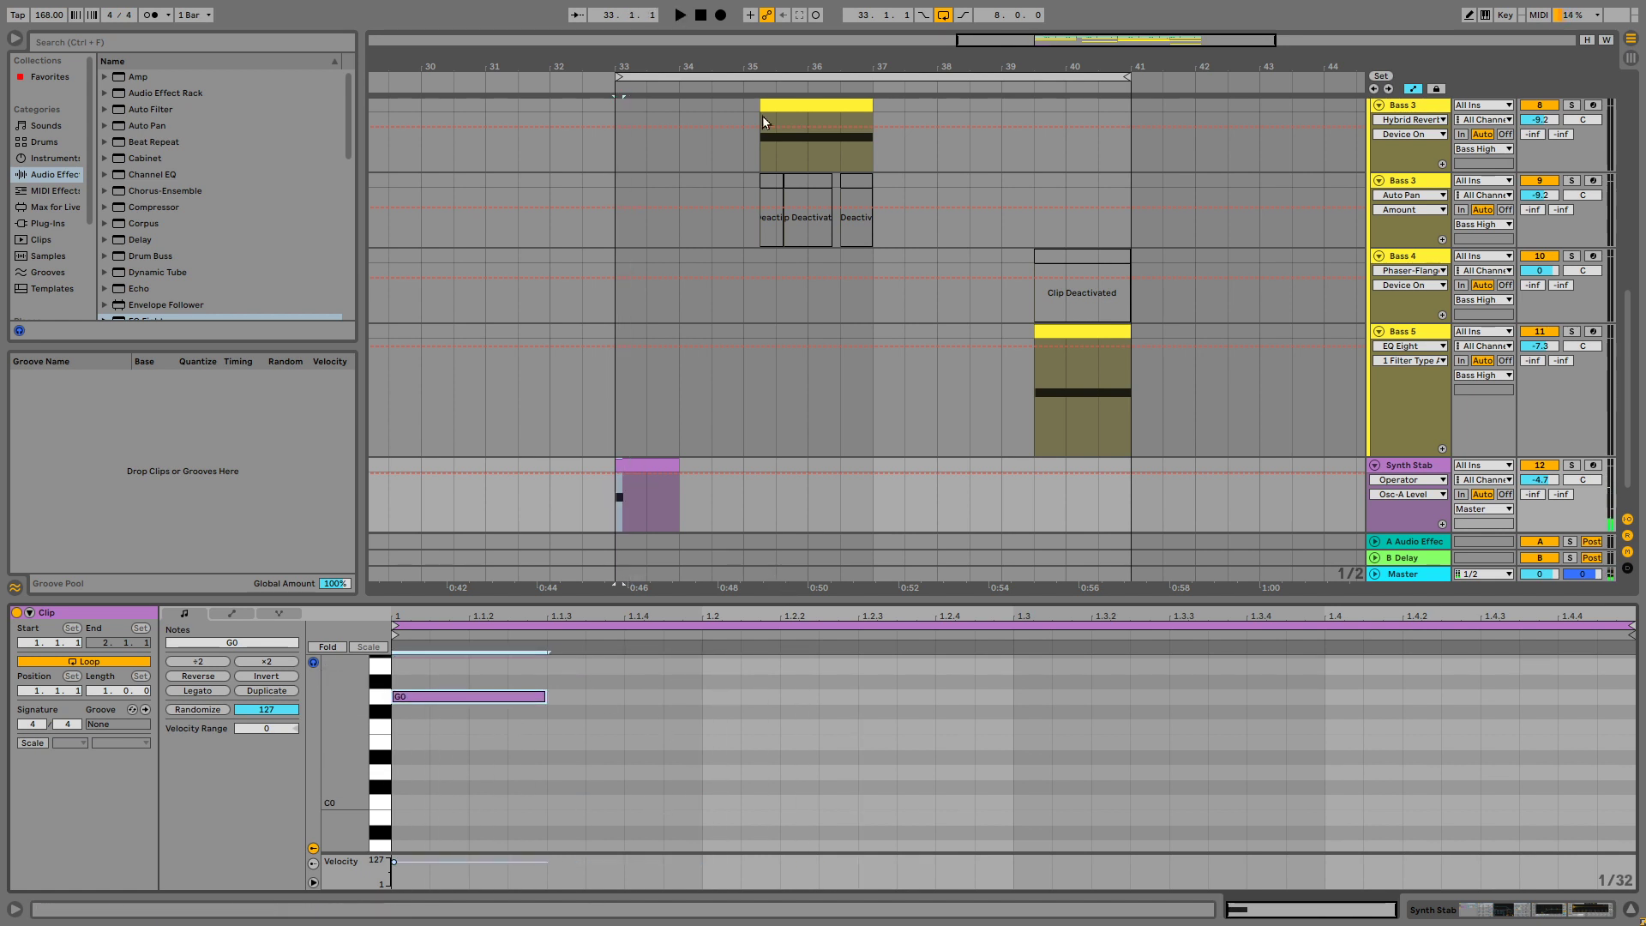
Copy the first Bass 1 clip, paste it onto the Synth Stab track at bar 33 and play it
scroll(830, 206, "up", 5)
left_click(689, 194)
key("ctrl+c")
scroll(775, 314, "down", 6)
left_click(610, 479)
key("ctrl+v")
key("space")
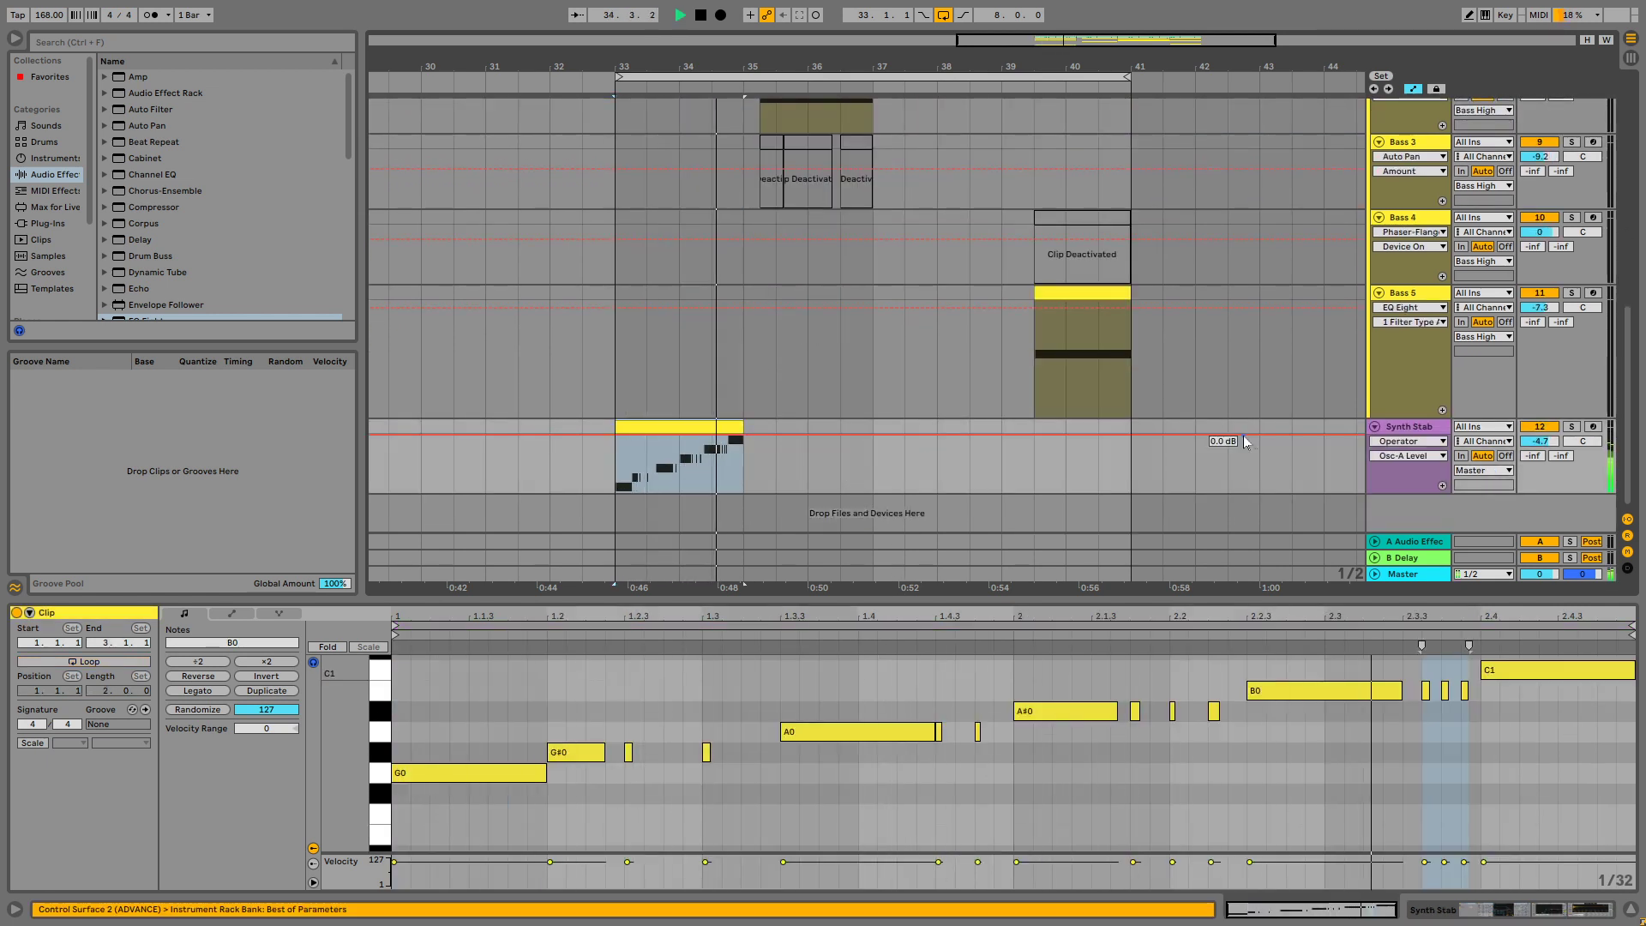
Display the Synth Stab devices, set oscillator A's envelope attack to 66.8 ms and audition the clip
double_click(1408, 427)
key("space")
key("space")
key("space")
left_click(387, 828)
left_click(364, 856)
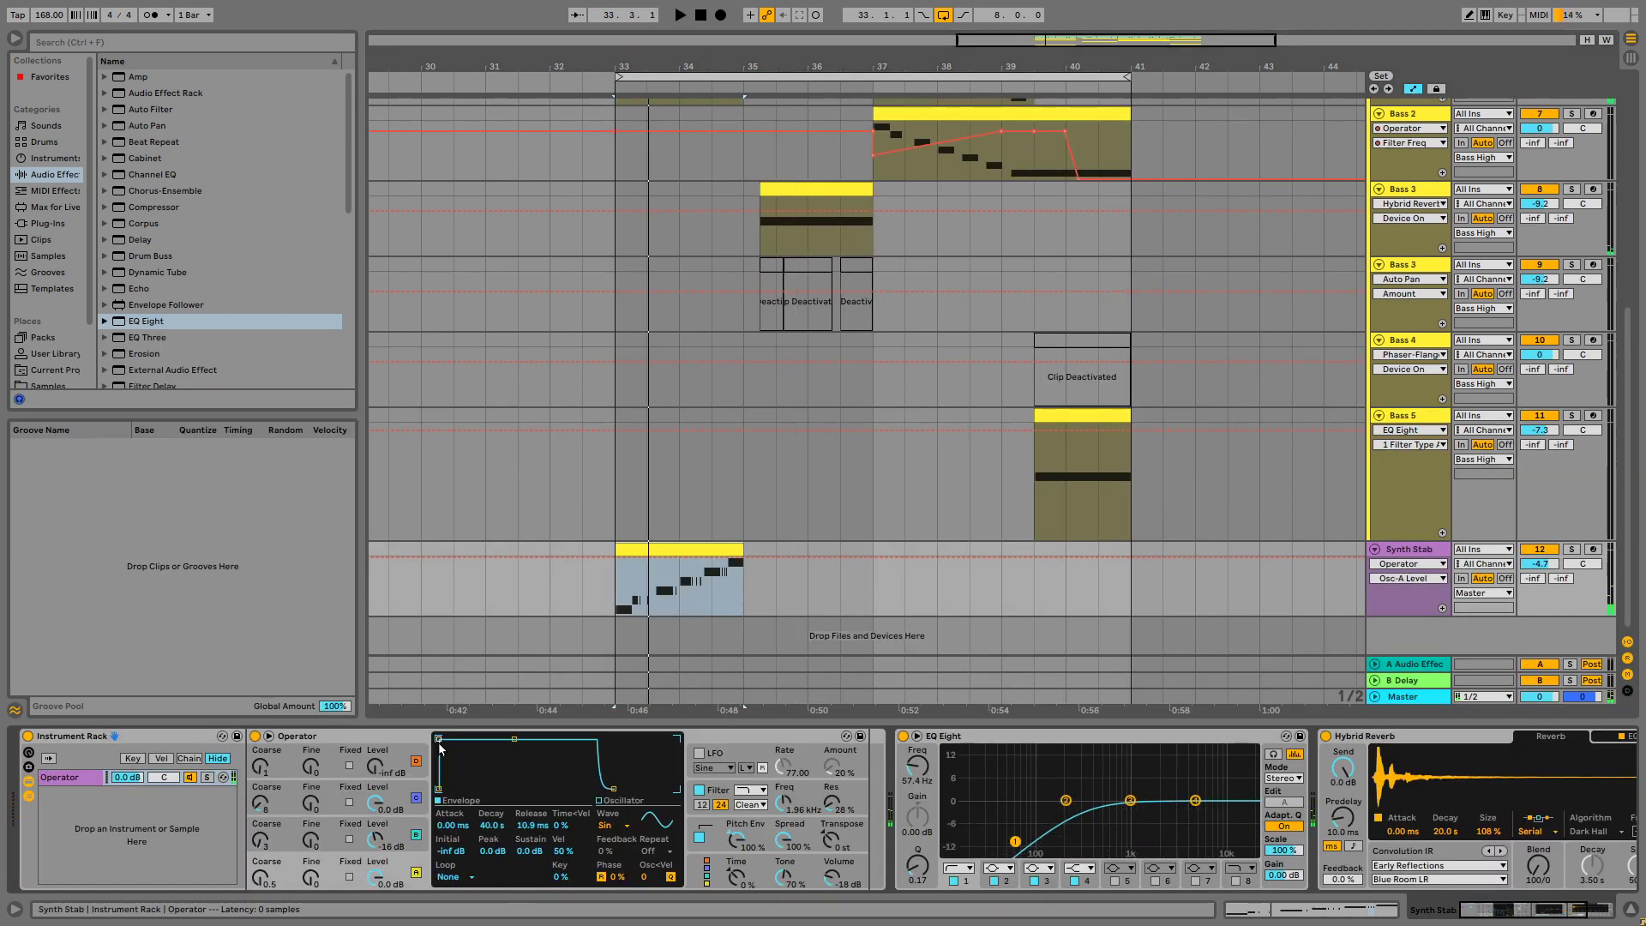
left_click_drag(439, 739, 482, 740)
key("space")
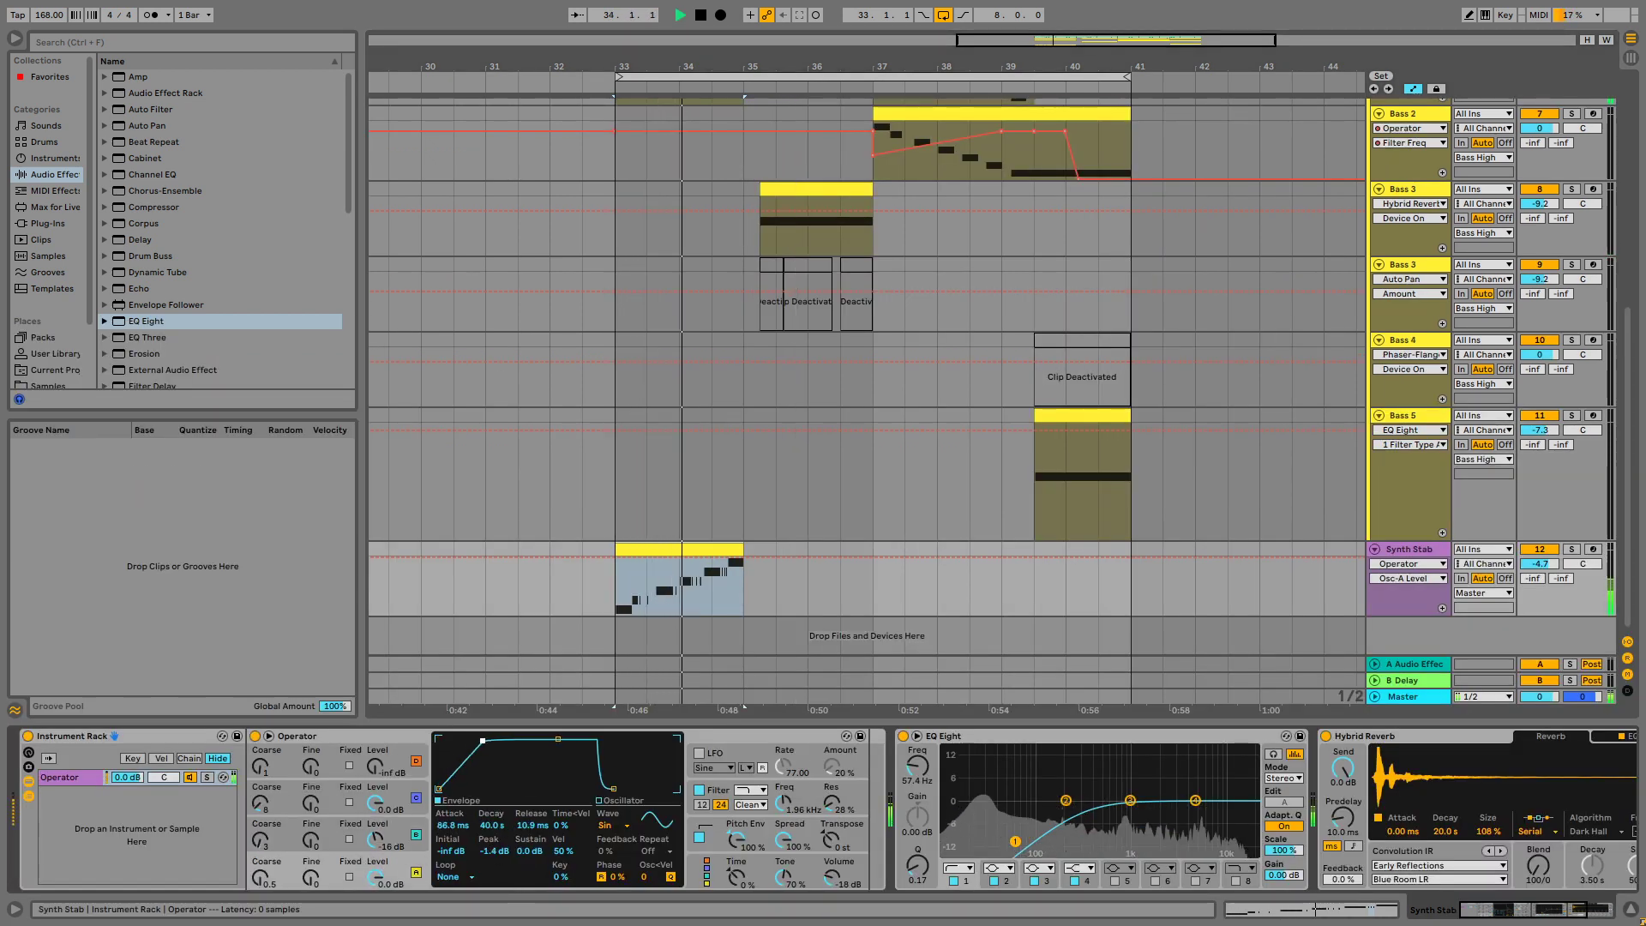
Set the attack of Operator's filter envelope to 635 ms and audition the Synth Stab clip repeatedly
left_click(723, 793)
key("space")
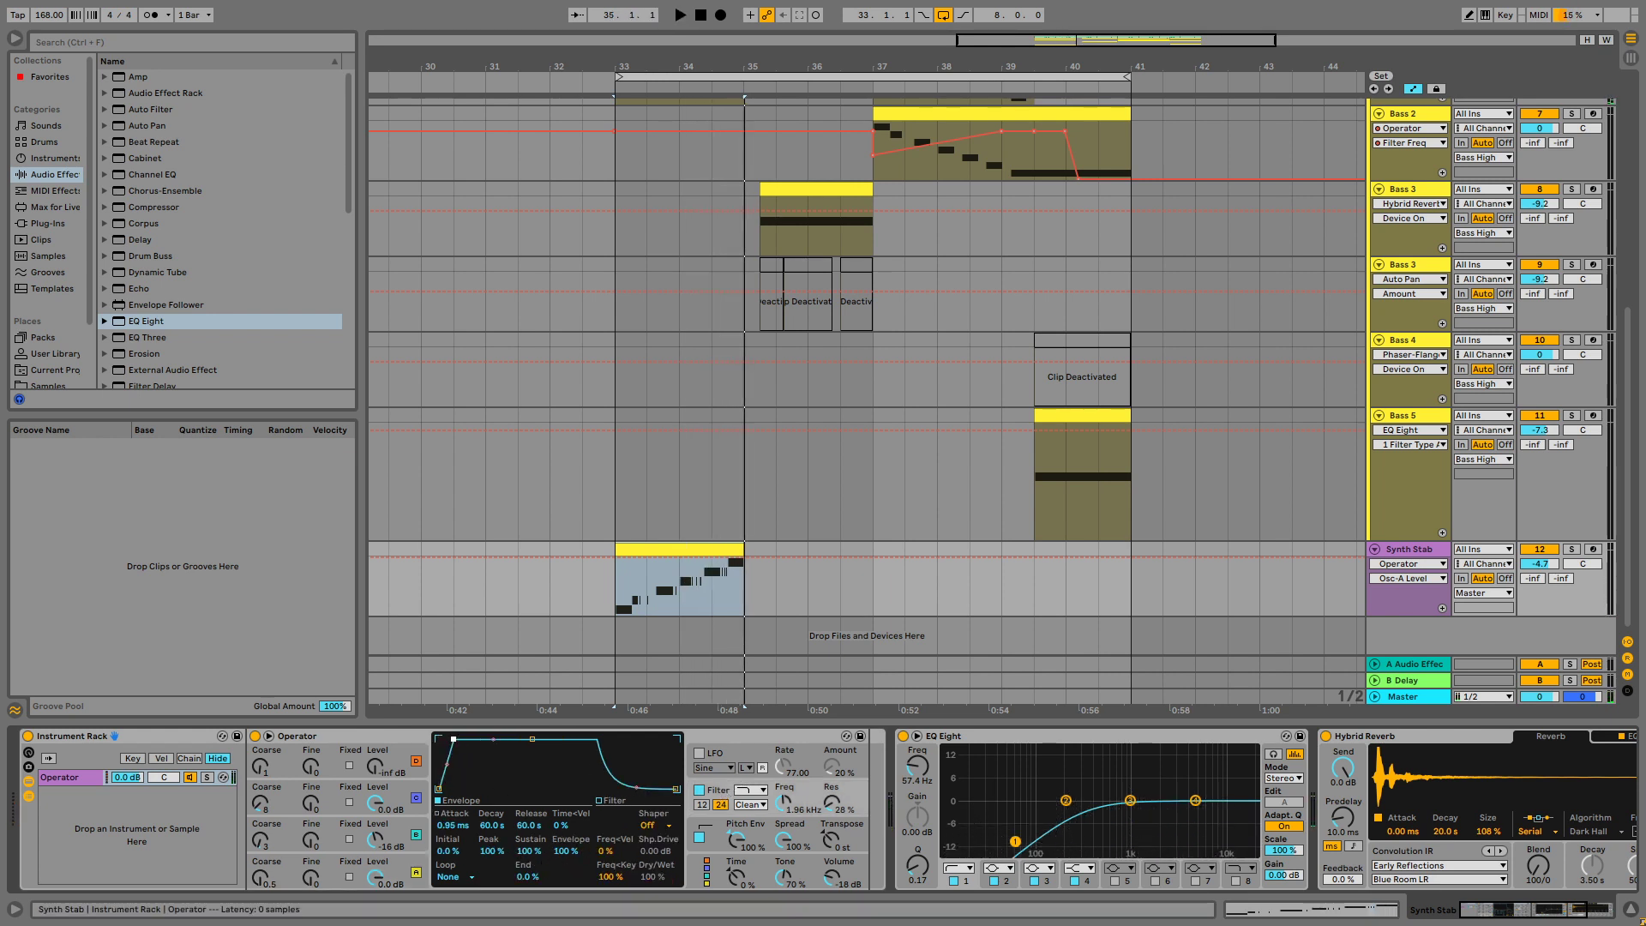
left_click_drag(461, 739, 496, 739)
key("space")
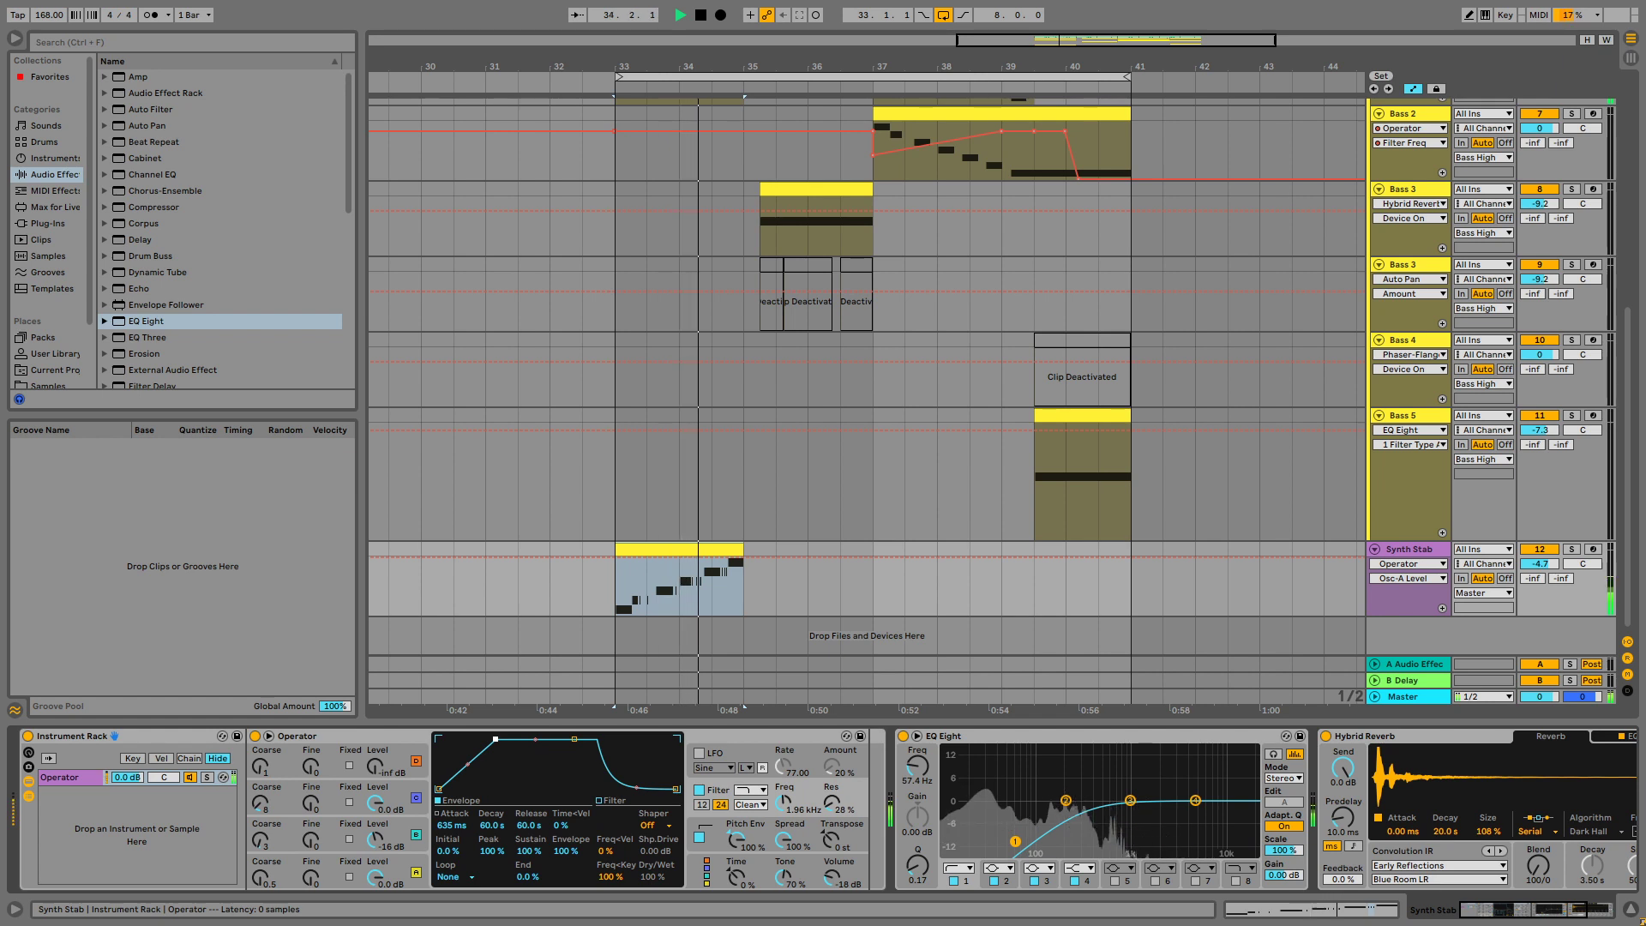
key("space")
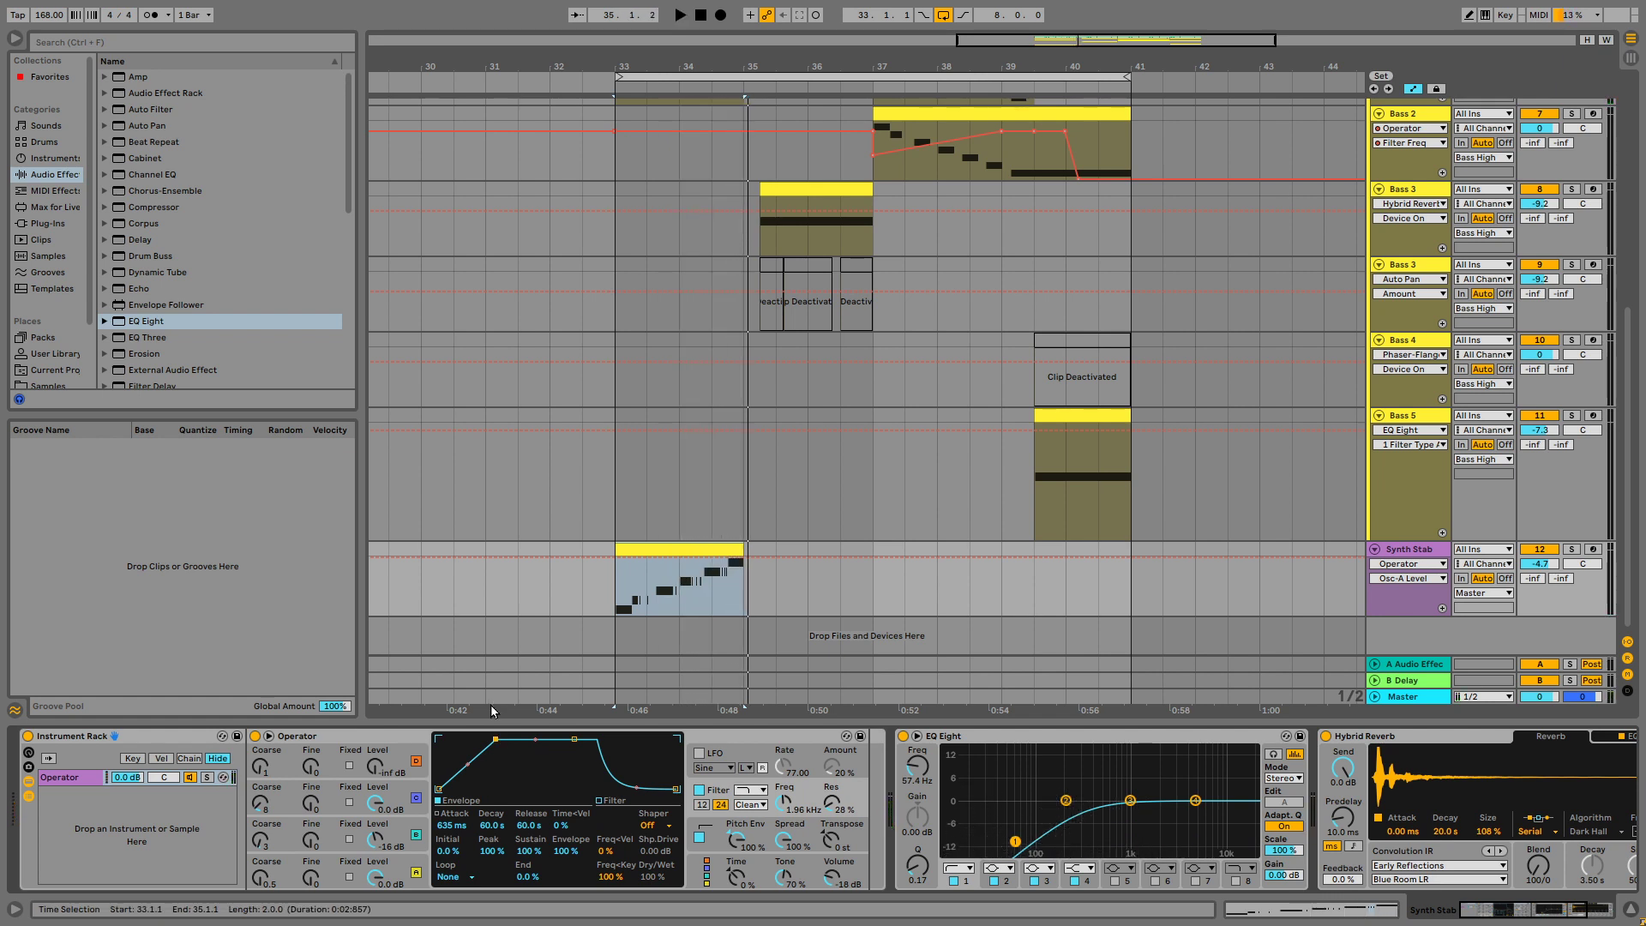
key("space")
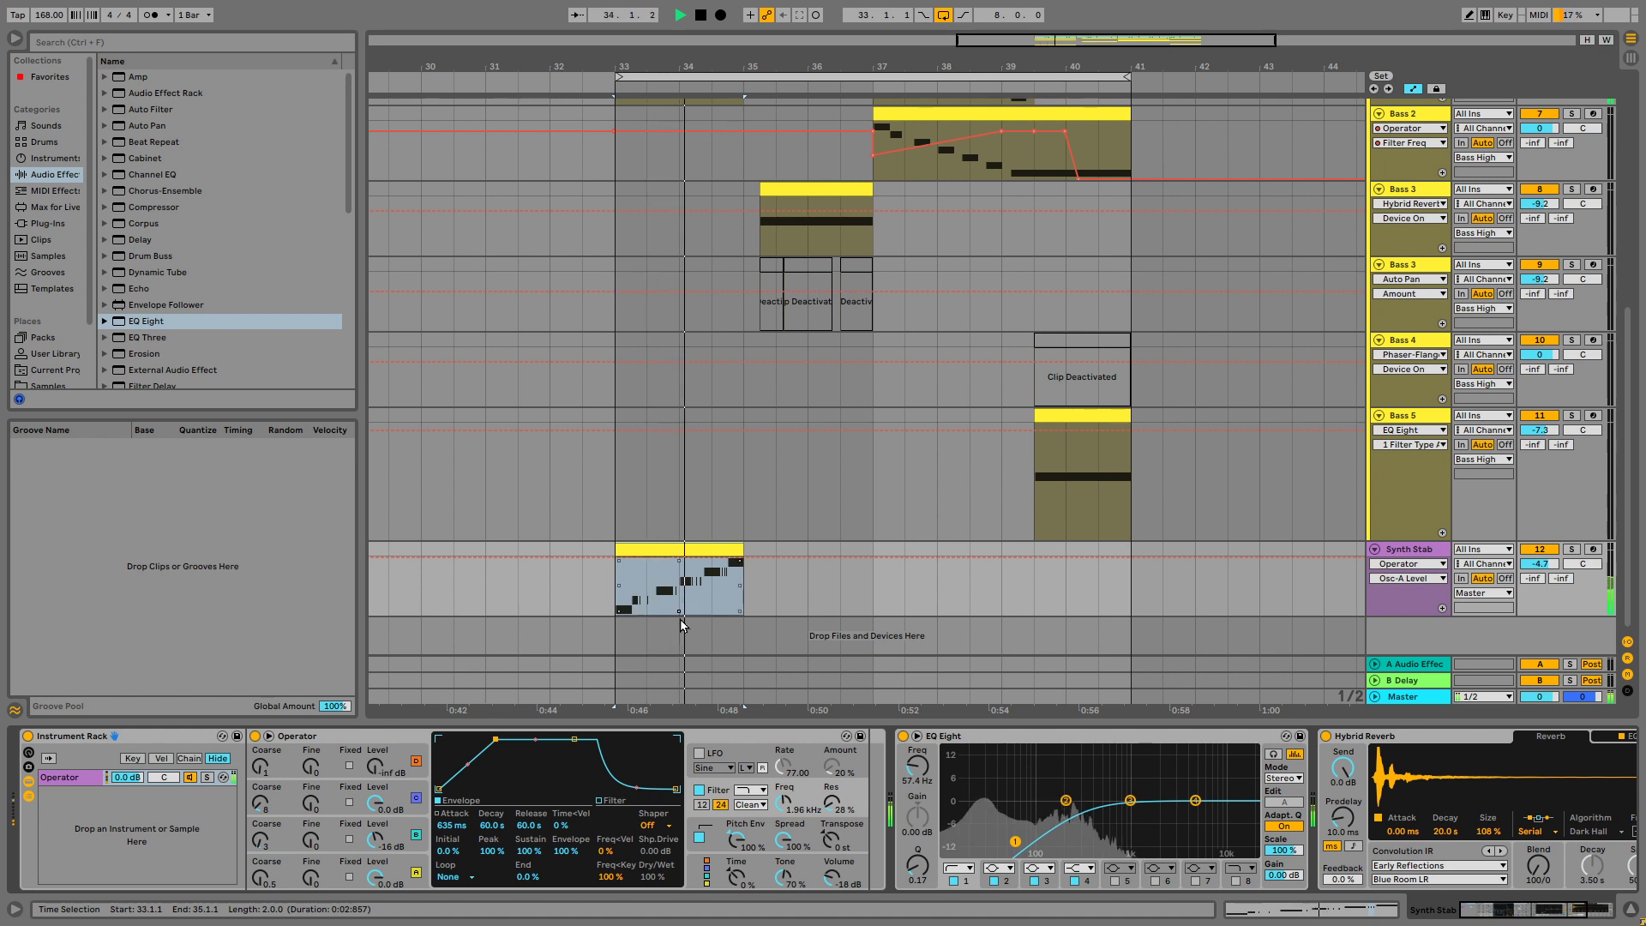
key("space")
key("space")
key("space")
Raise the Synth Stab track volume to 1.4 dB during playback
key("space")
left_click_drag(1541, 565, 1540, 546)
key("space")
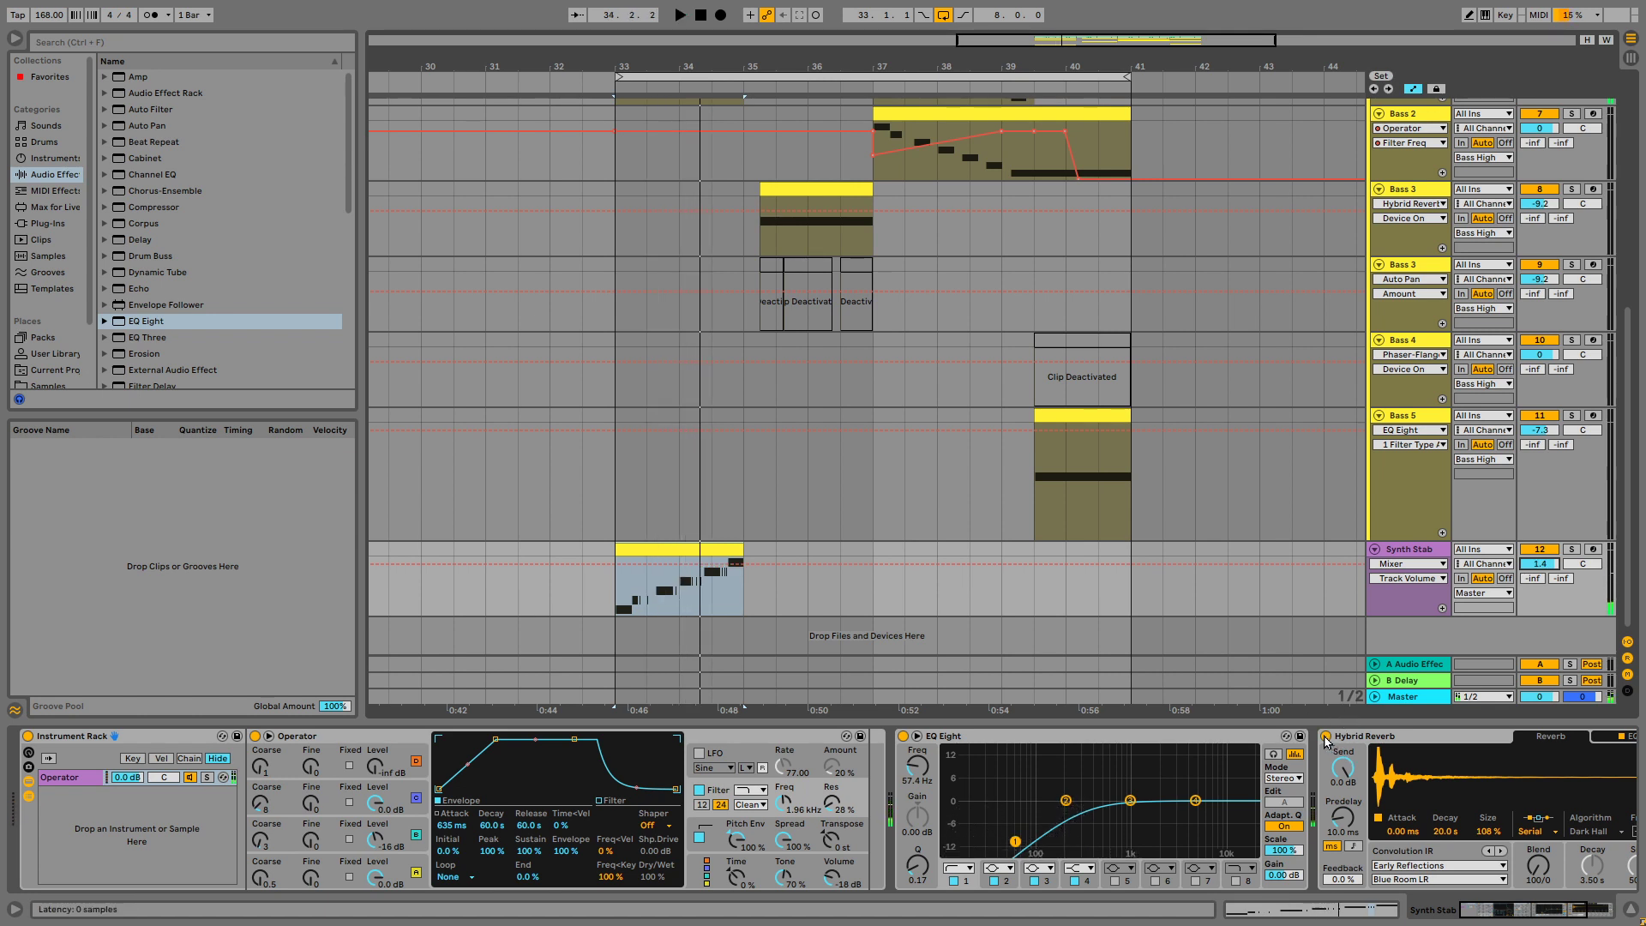
Audition the Synth Stab with Hybrid Reverb turned off and delete the reverb from the track
left_click(1326, 737)
key("space")
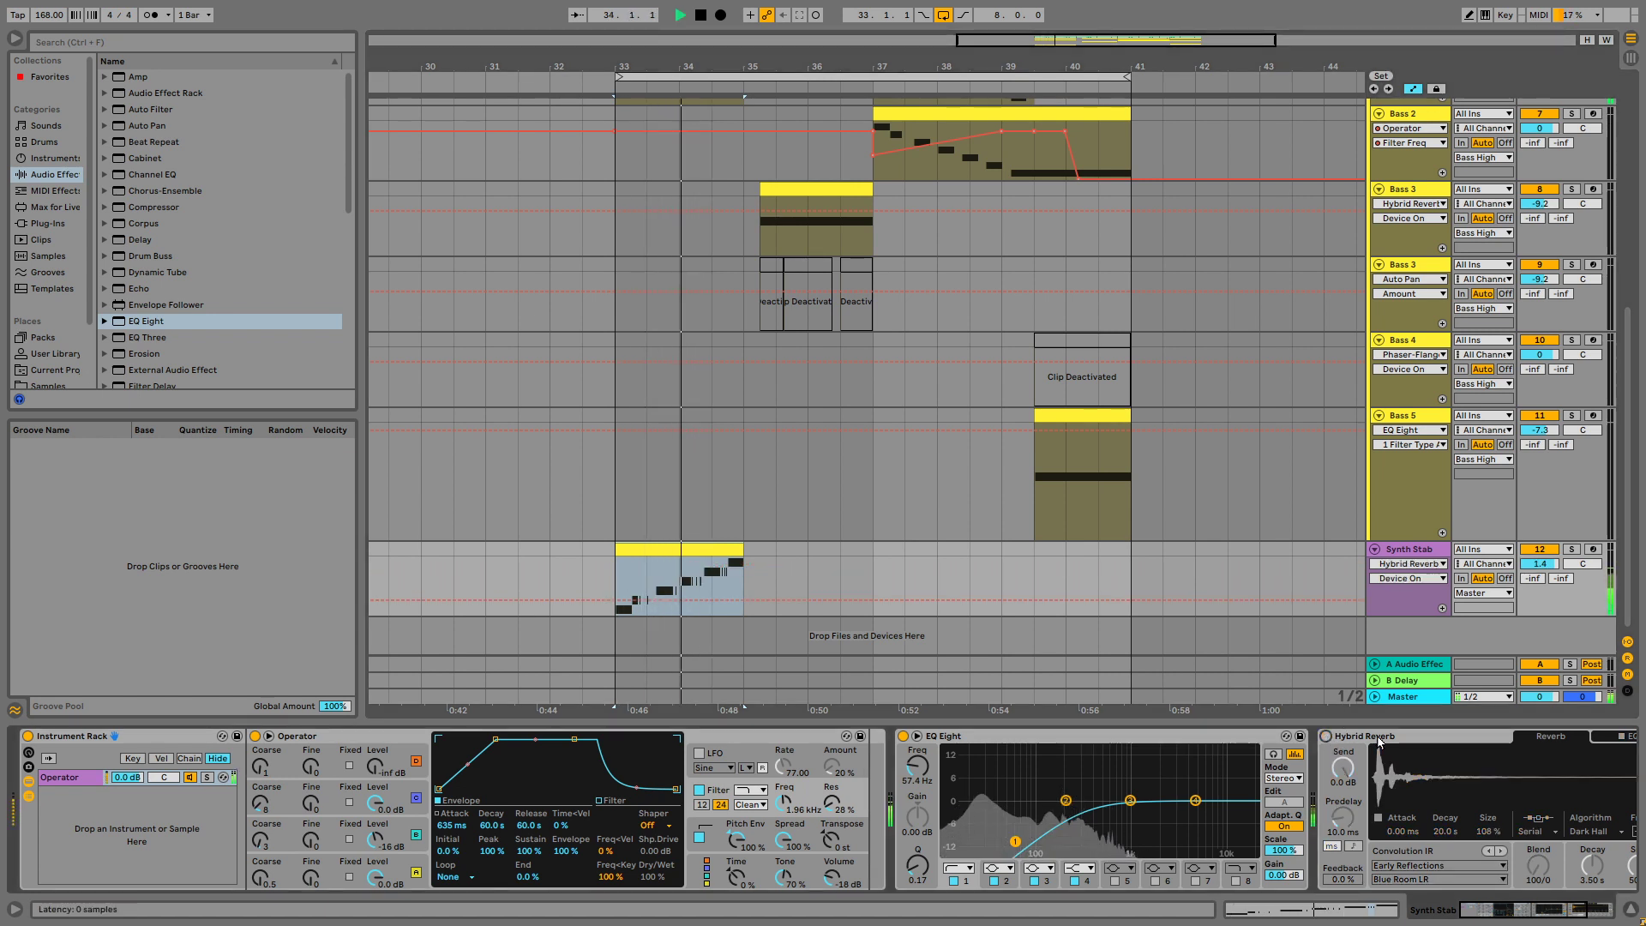
left_click(1378, 742)
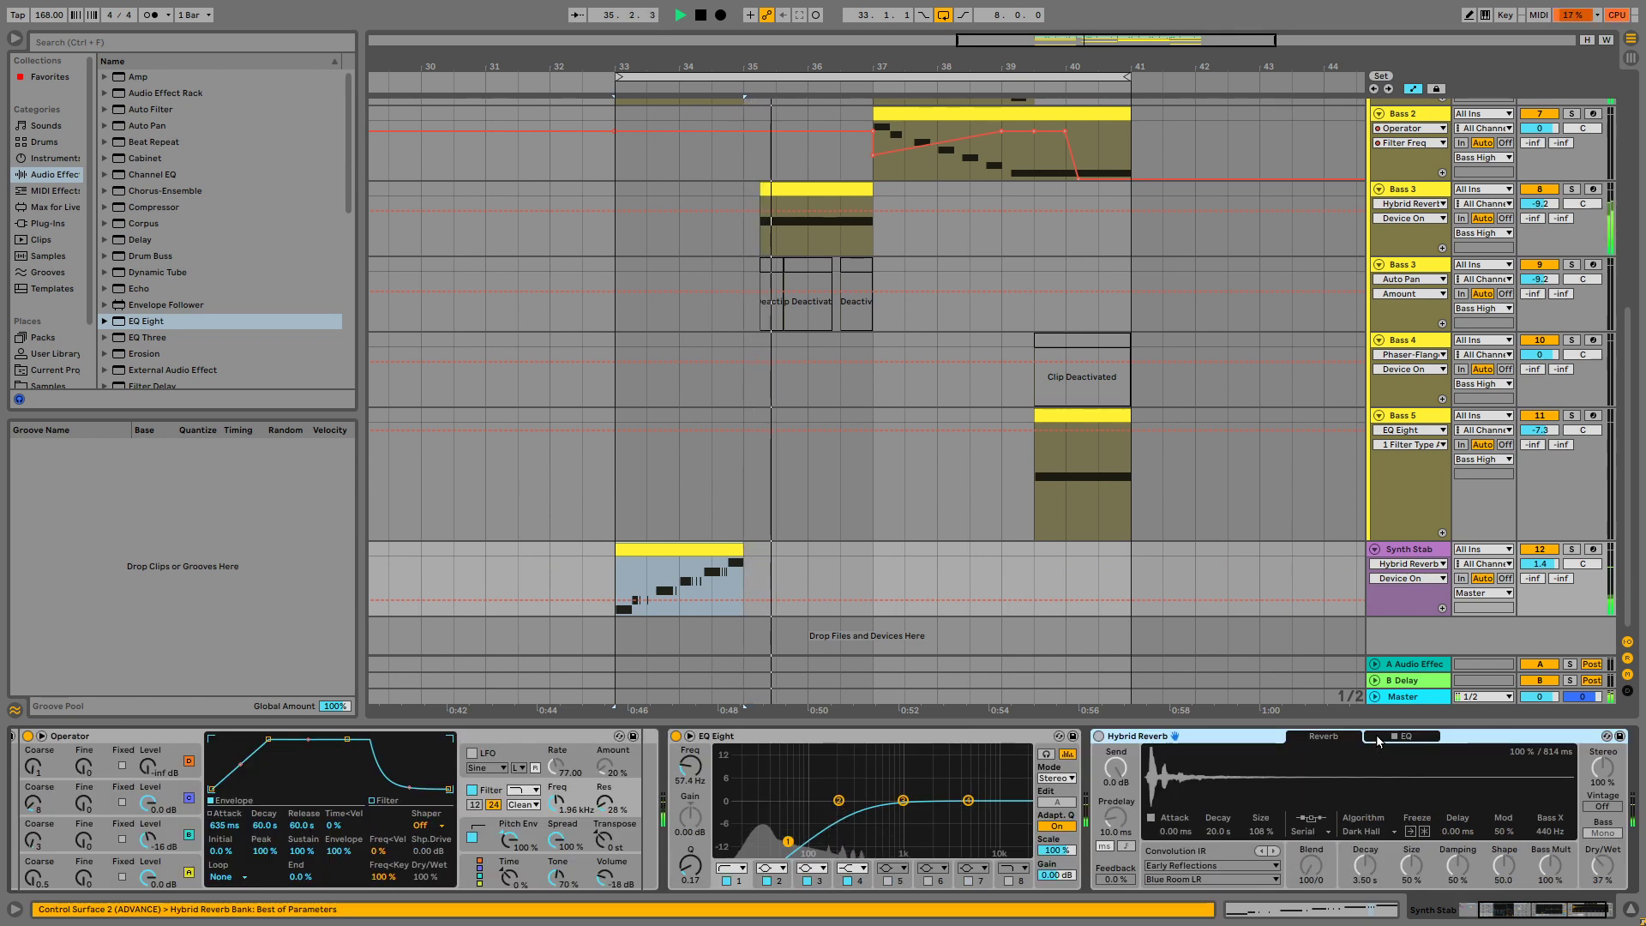
key("Delete")
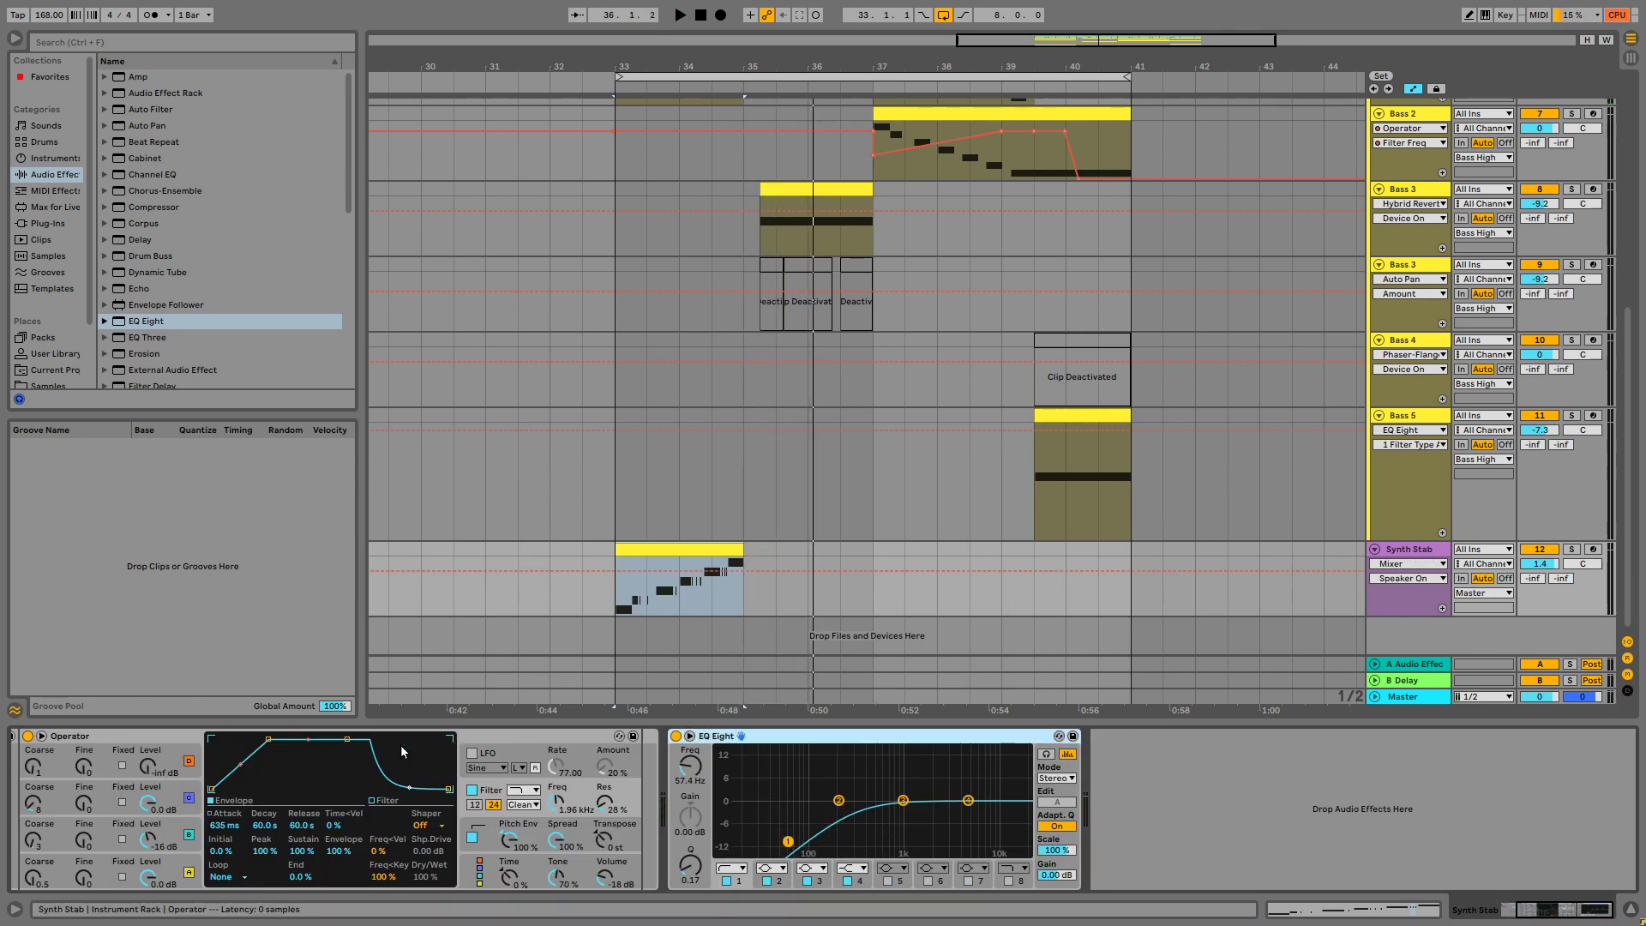
Solo the Synth Stab track and listen to its clip
left_click(1574, 549)
key("space")
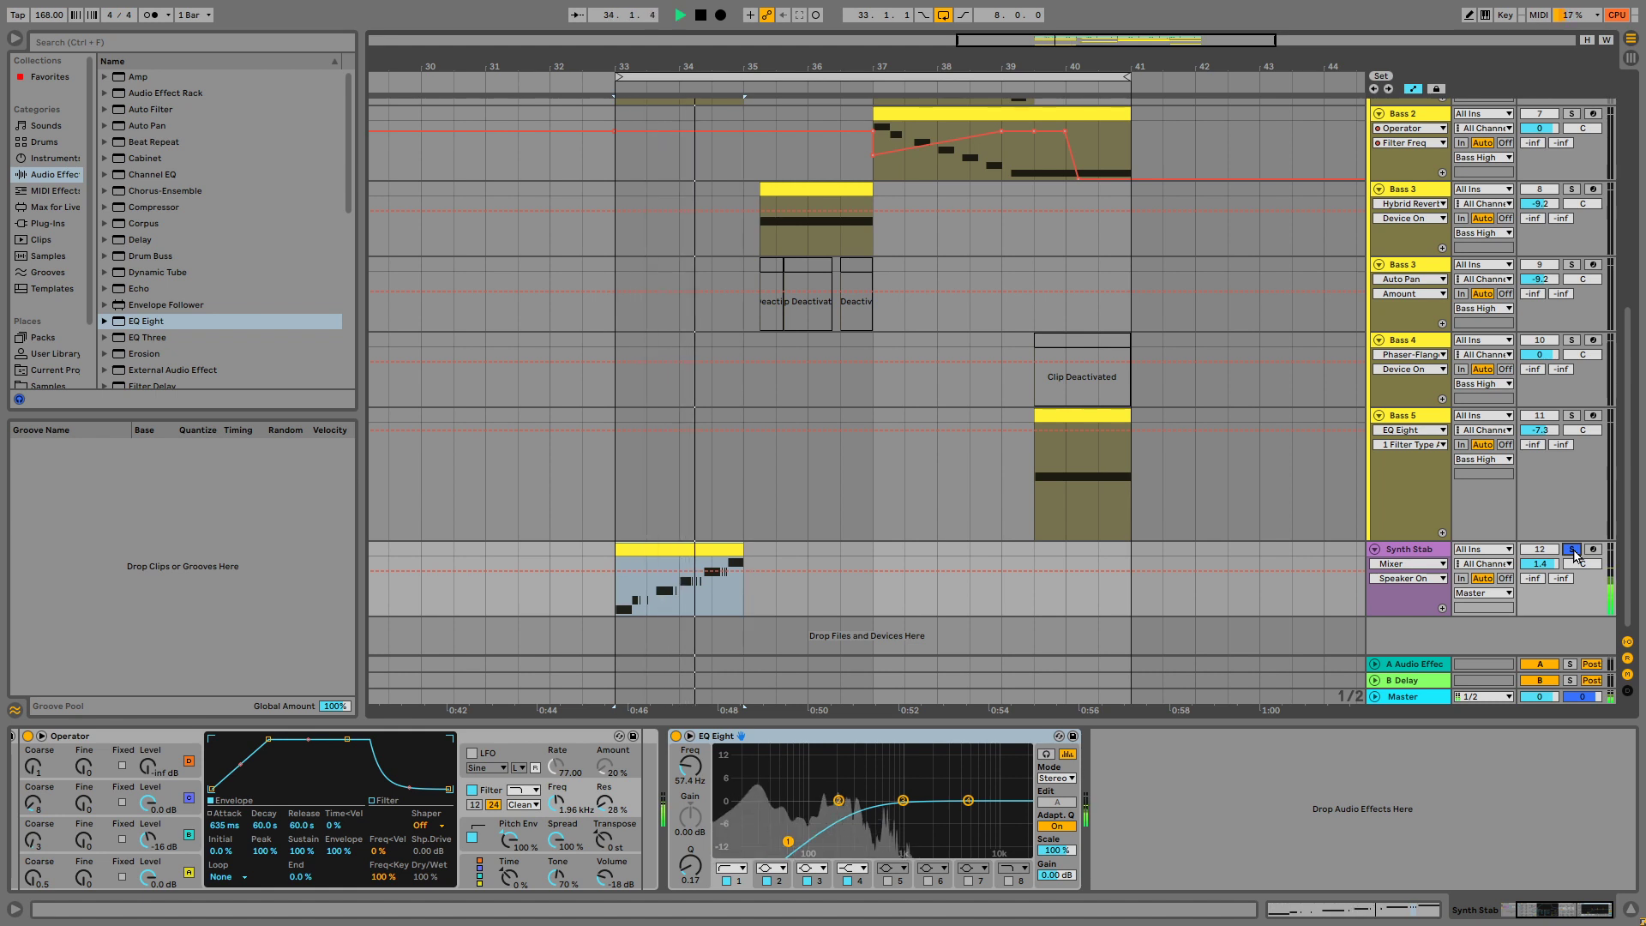
key("space")
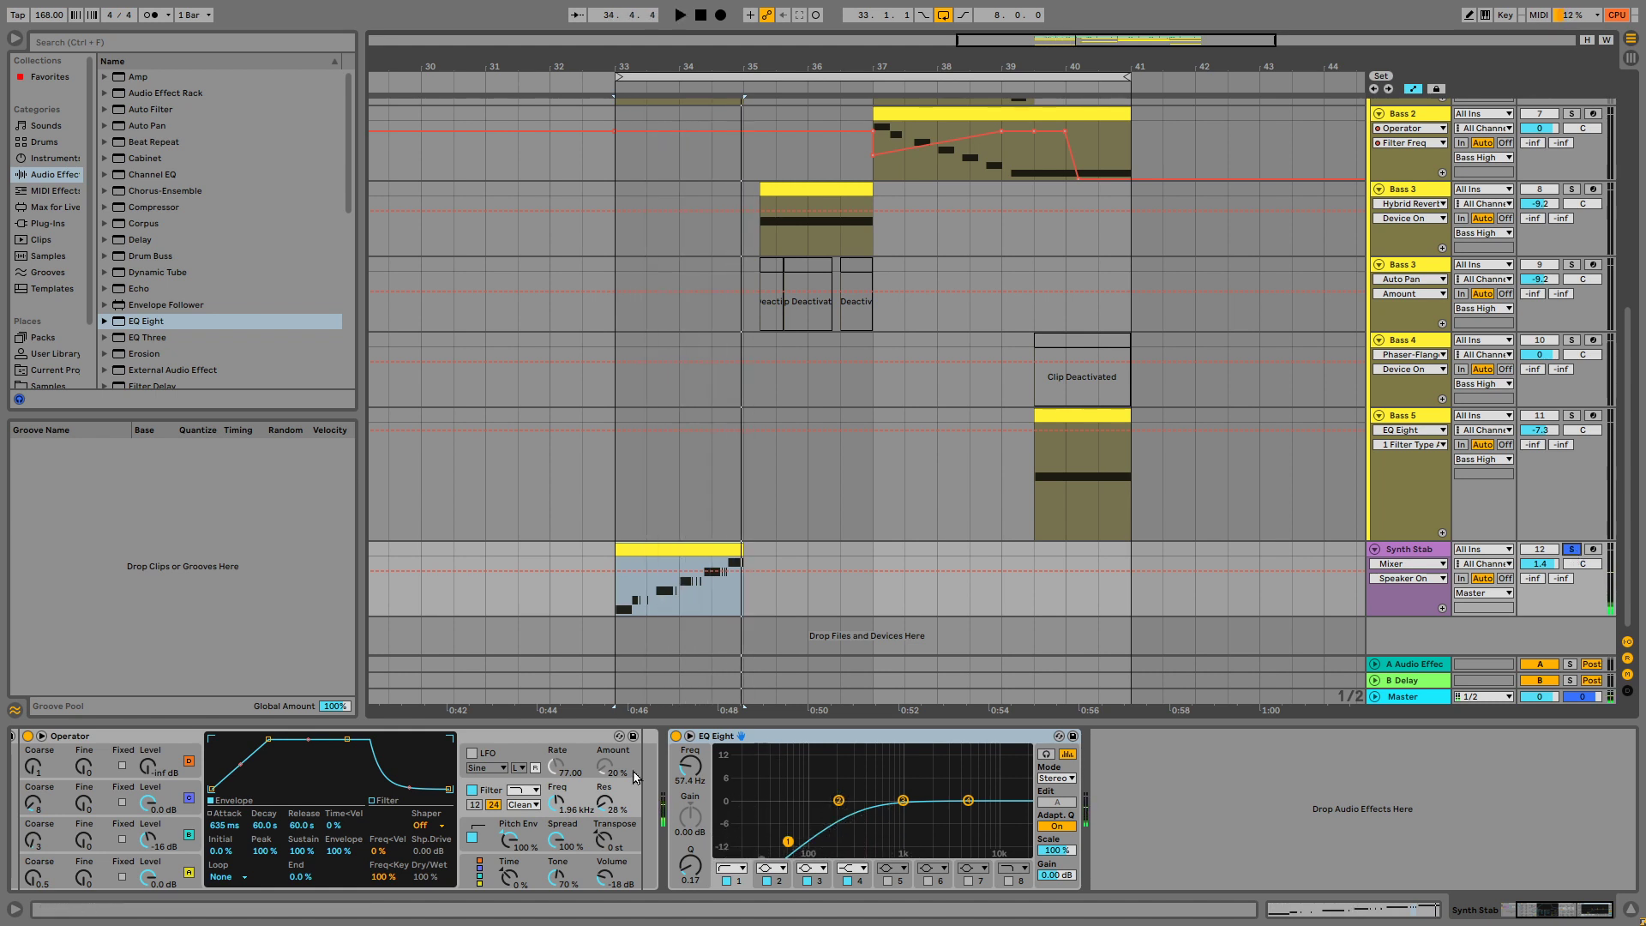
Display oscillator A's envelope, lengthen its release to 913 ms and audition the stab
left_click(178, 864)
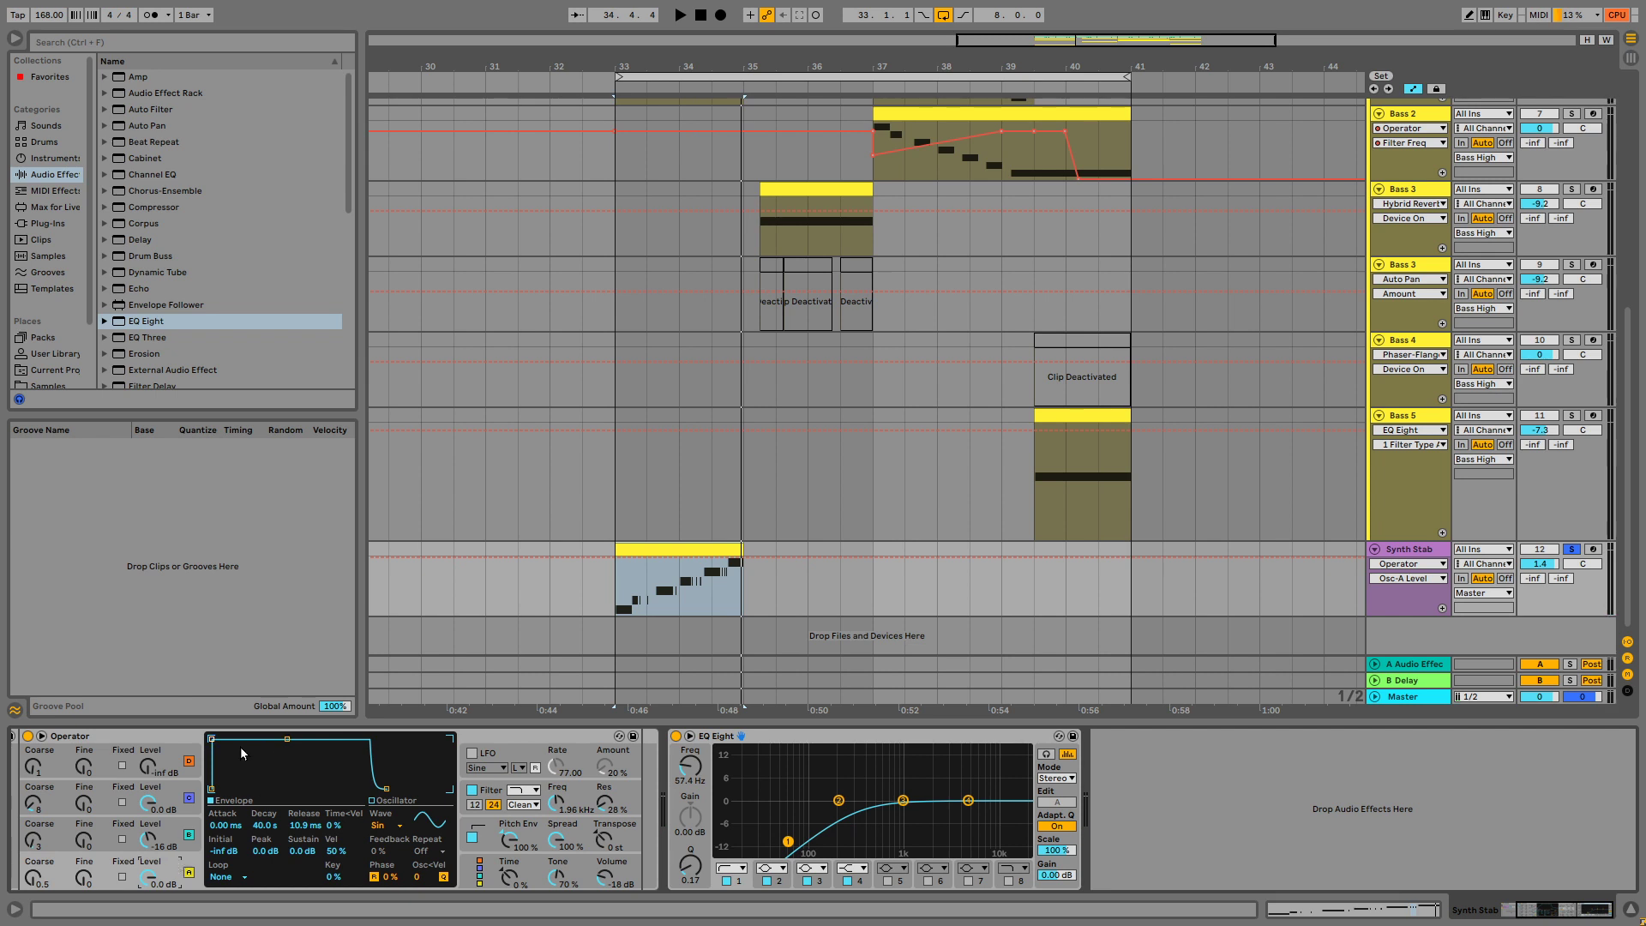
key("space")
mouse_move(386, 788)
left_mouse_down()
mouse_move(444, 787)
mouse_move(417, 788)
left_mouse_up()
key("space")
key("space")
key("space")
Set oscillator A's envelope attack to 0.29 ms and audition the stab
left_click_drag(212, 739, 219, 739)
key("space")
key("space")
key("space")
key("space")
Boost EQ Eight's band 4 by 9.05 dB at about 861 Hz, unsolo the Synth Stab and play it in the mix
left_click_drag(967, 801, 897, 770)
key("space")
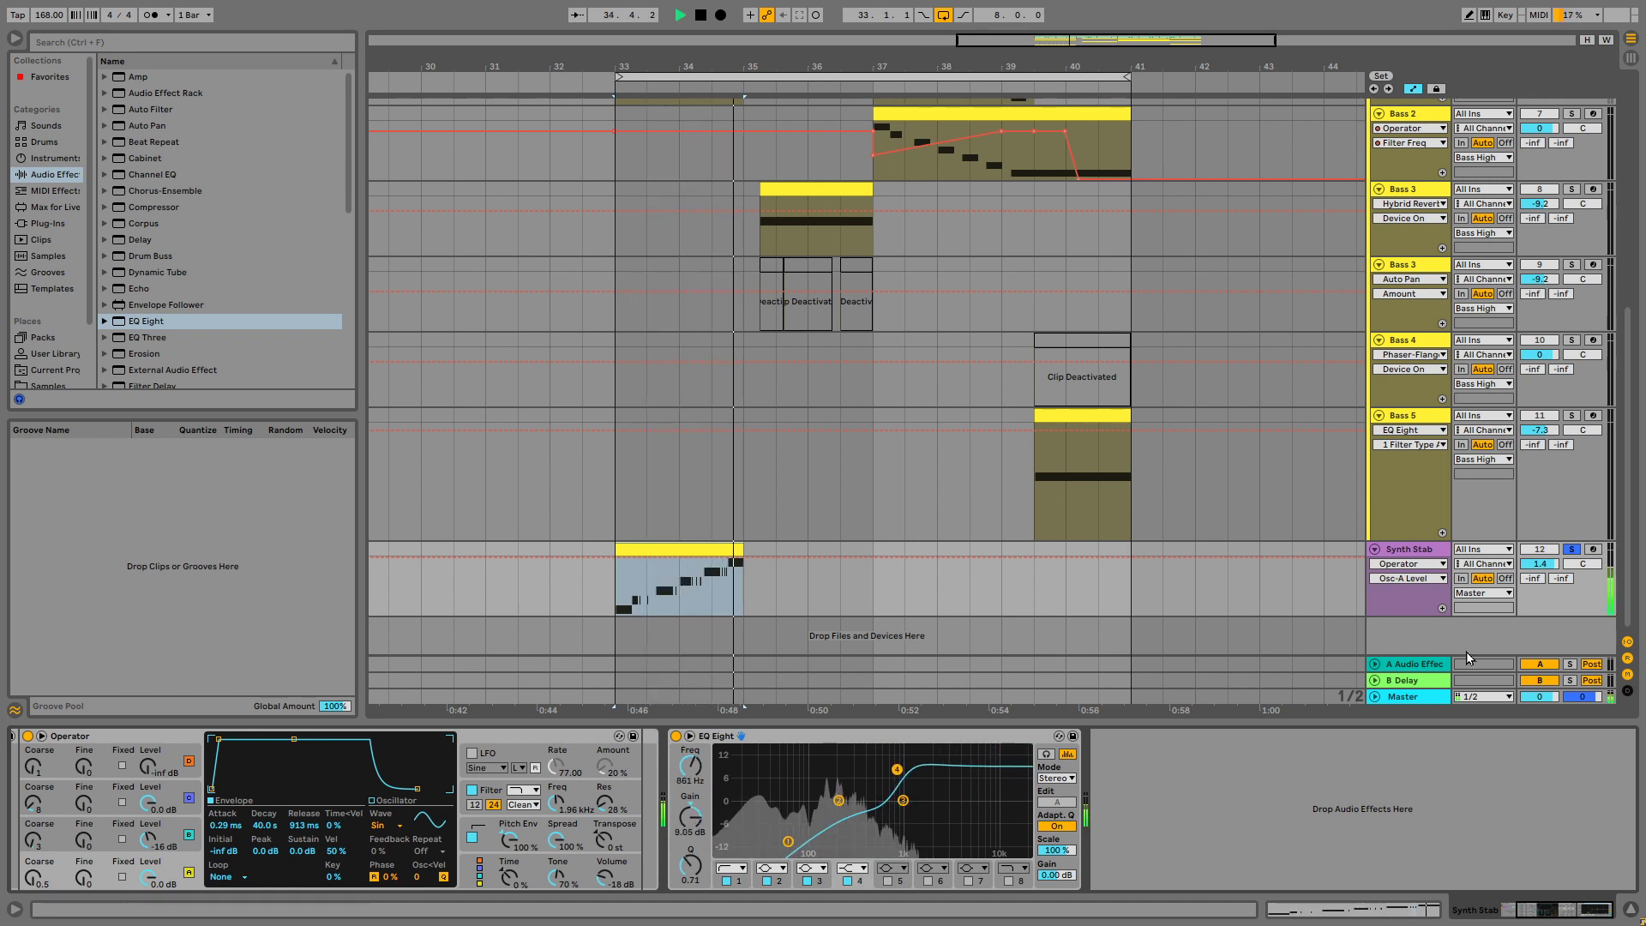
left_click(1571, 550)
key("space")
key("space")
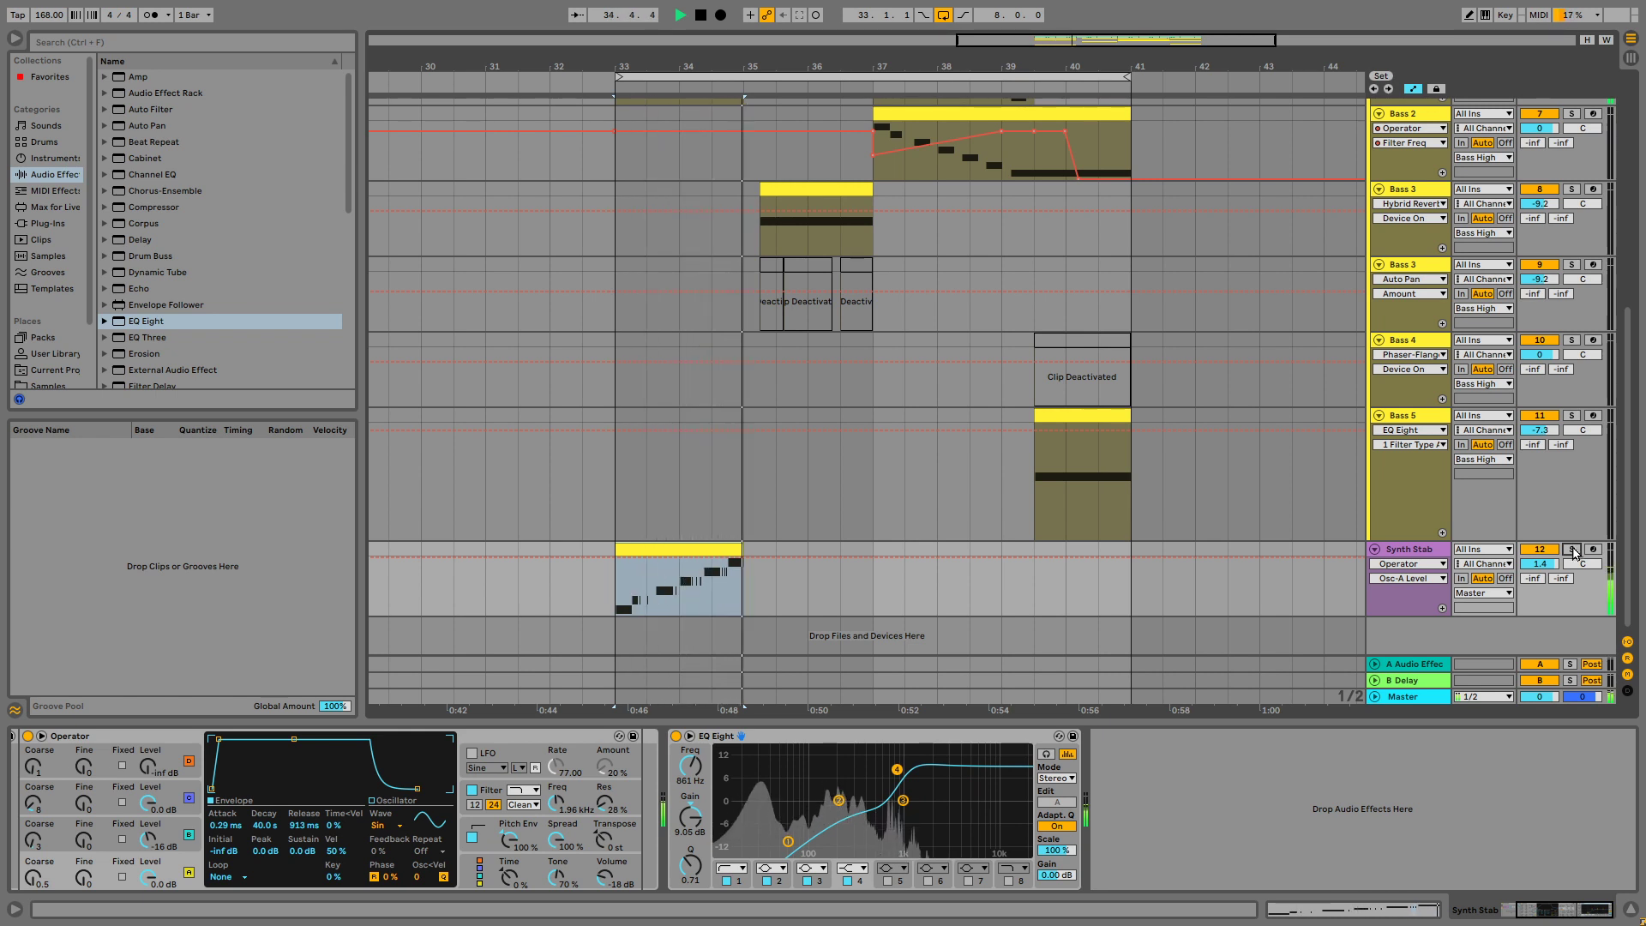
Solo the Synth Stab again, turn Operator's Spread all the way down and play the clip
left_click(1574, 553)
key("space")
left_click_drag(558, 840, 558, 922)
key("space")
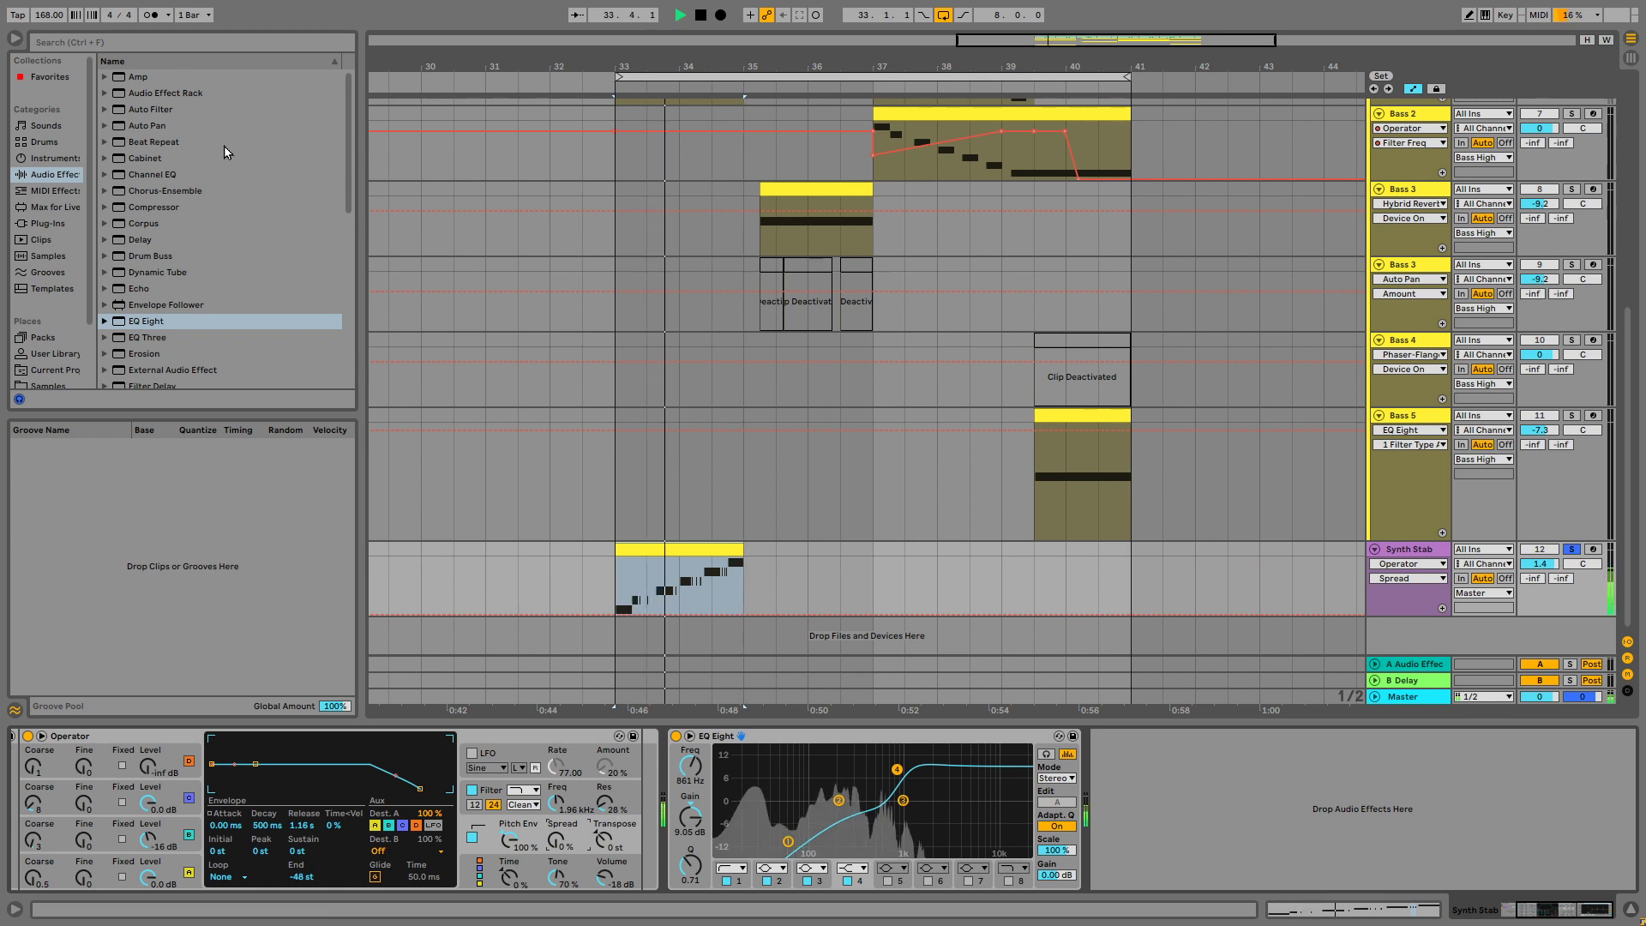
Find Filter Delay among the audio effects and add it after EQ Eight on the Synth Stab track
left_click(206, 323)
scroll(197, 322, "down", 3)
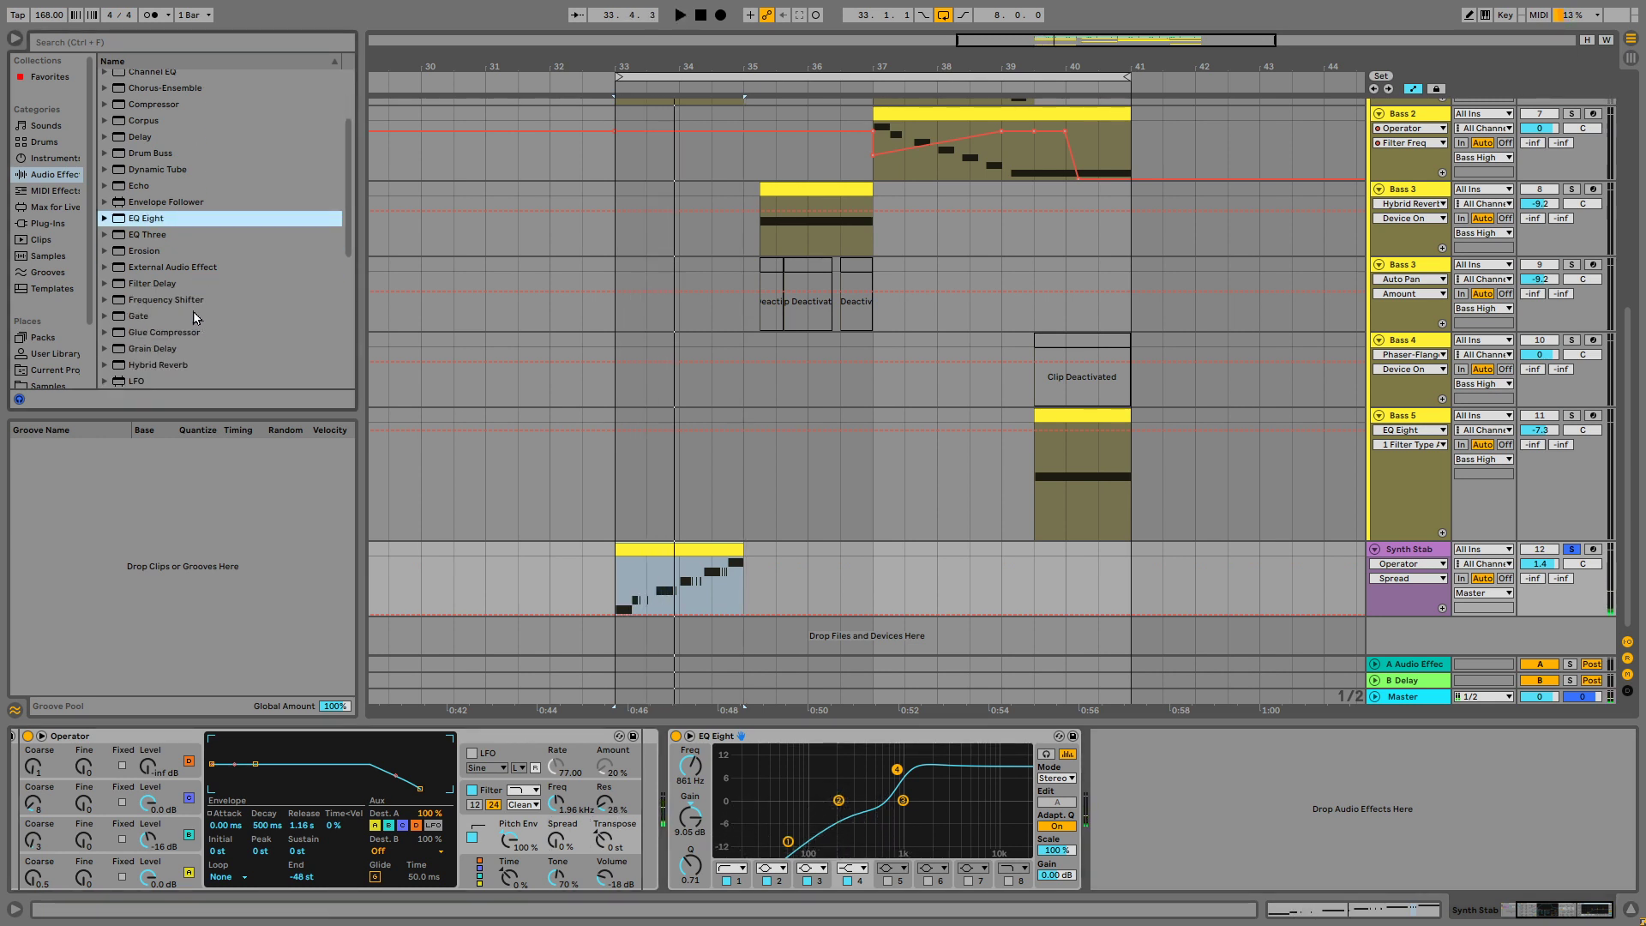
left_click(144, 269)
left_click_drag(172, 283, 1301, 780)
Set Filter Delay's left filter to 10.5 kHz and its right filter to 4.65 kHz while auditioning
left_click_drag(1201, 780, 1236, 765)
key("space")
key("space")
left_click_drag(1205, 868, 1225, 850)
key("space")
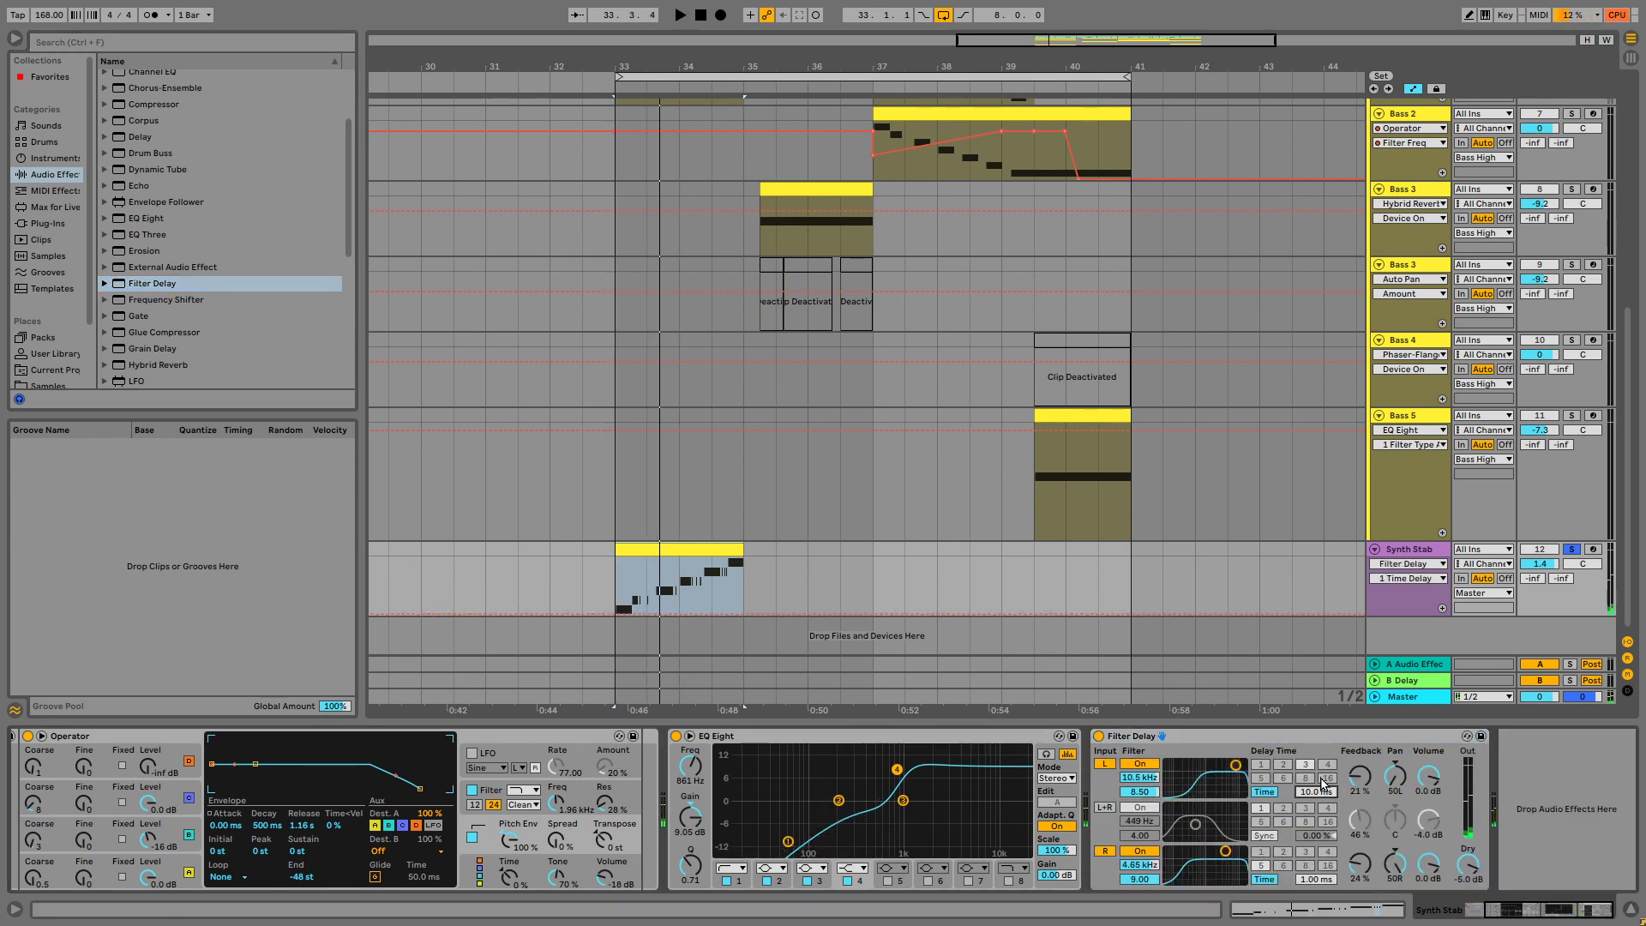
Configure Filter Delay with a 15 ms left delay, filters at 917 Hz left and 1.69 kHz right, and the Dry level at minimum
key("space")
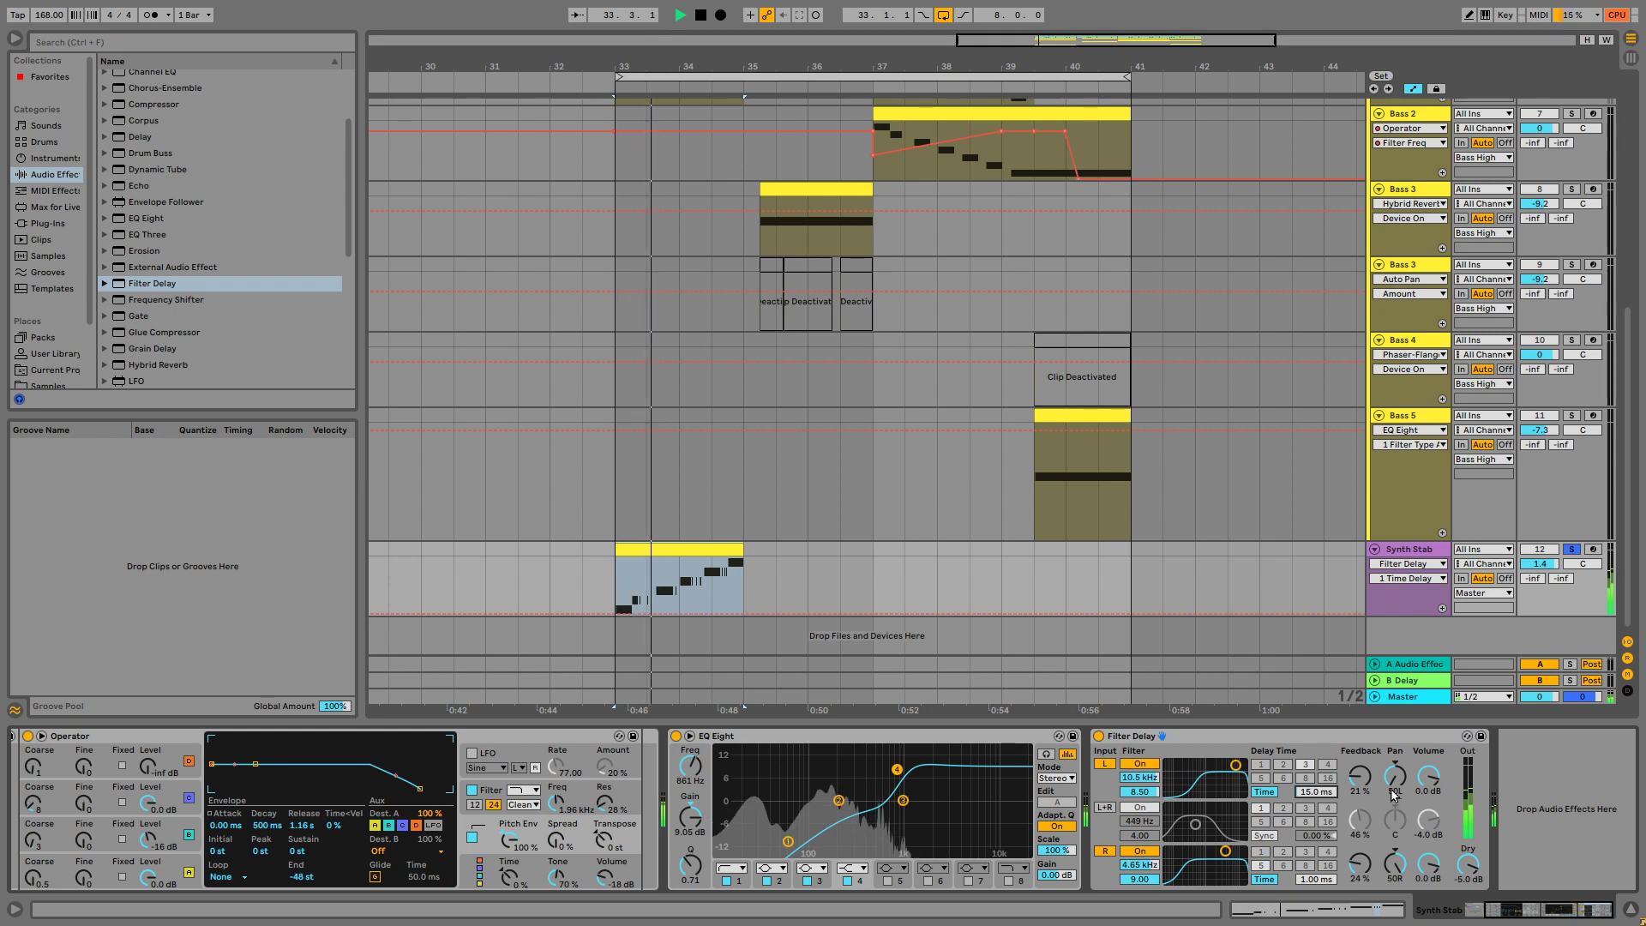
key("space")
left_click(1467, 863)
key("space")
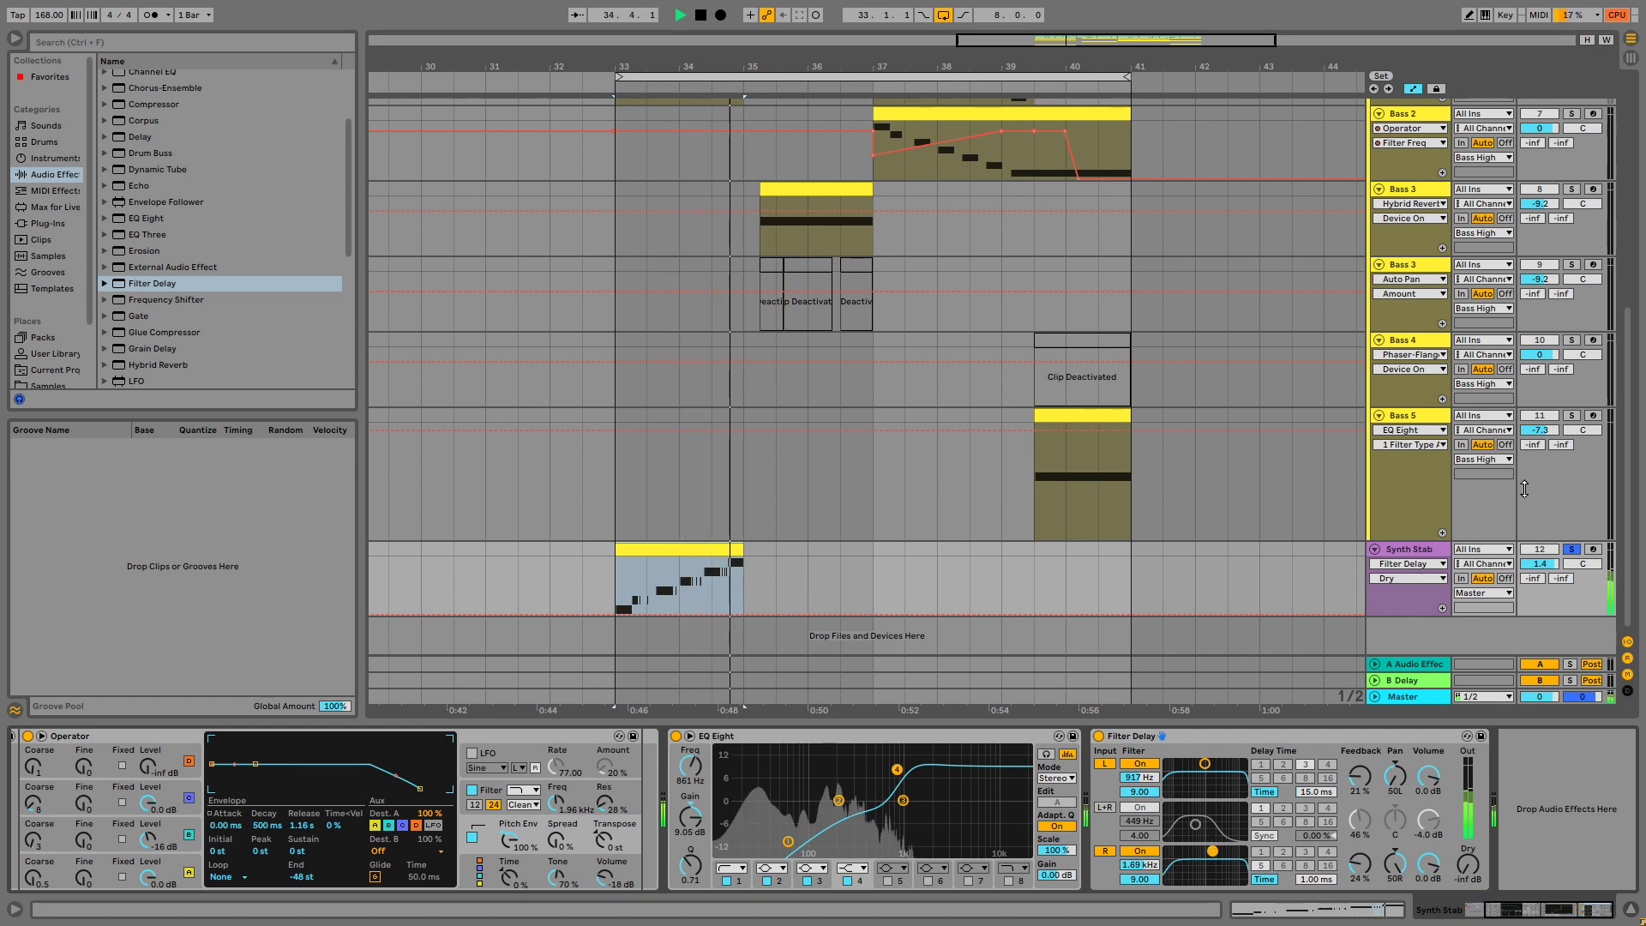
Unsolo the Synth Stab track and play the drop with all tracks
key("space")
left_click(1573, 551)
key("space")
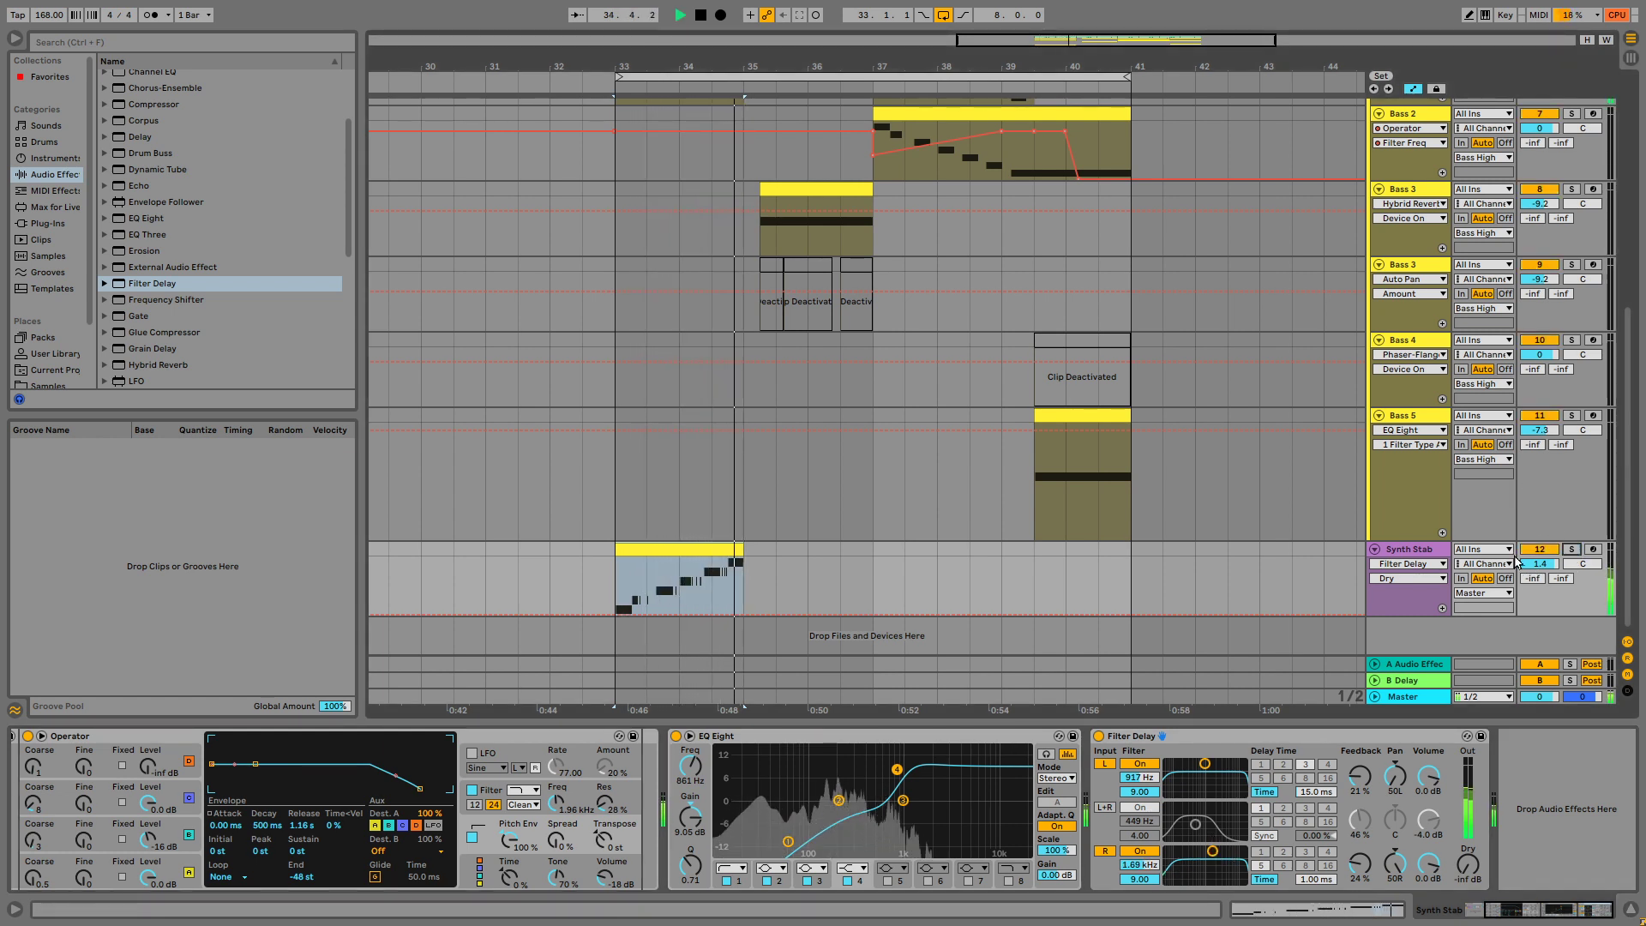
Copy the second Bass 1 clip and paste it onto the Synth Stab track at bar 37
scroll(876, 366, "up", 2)
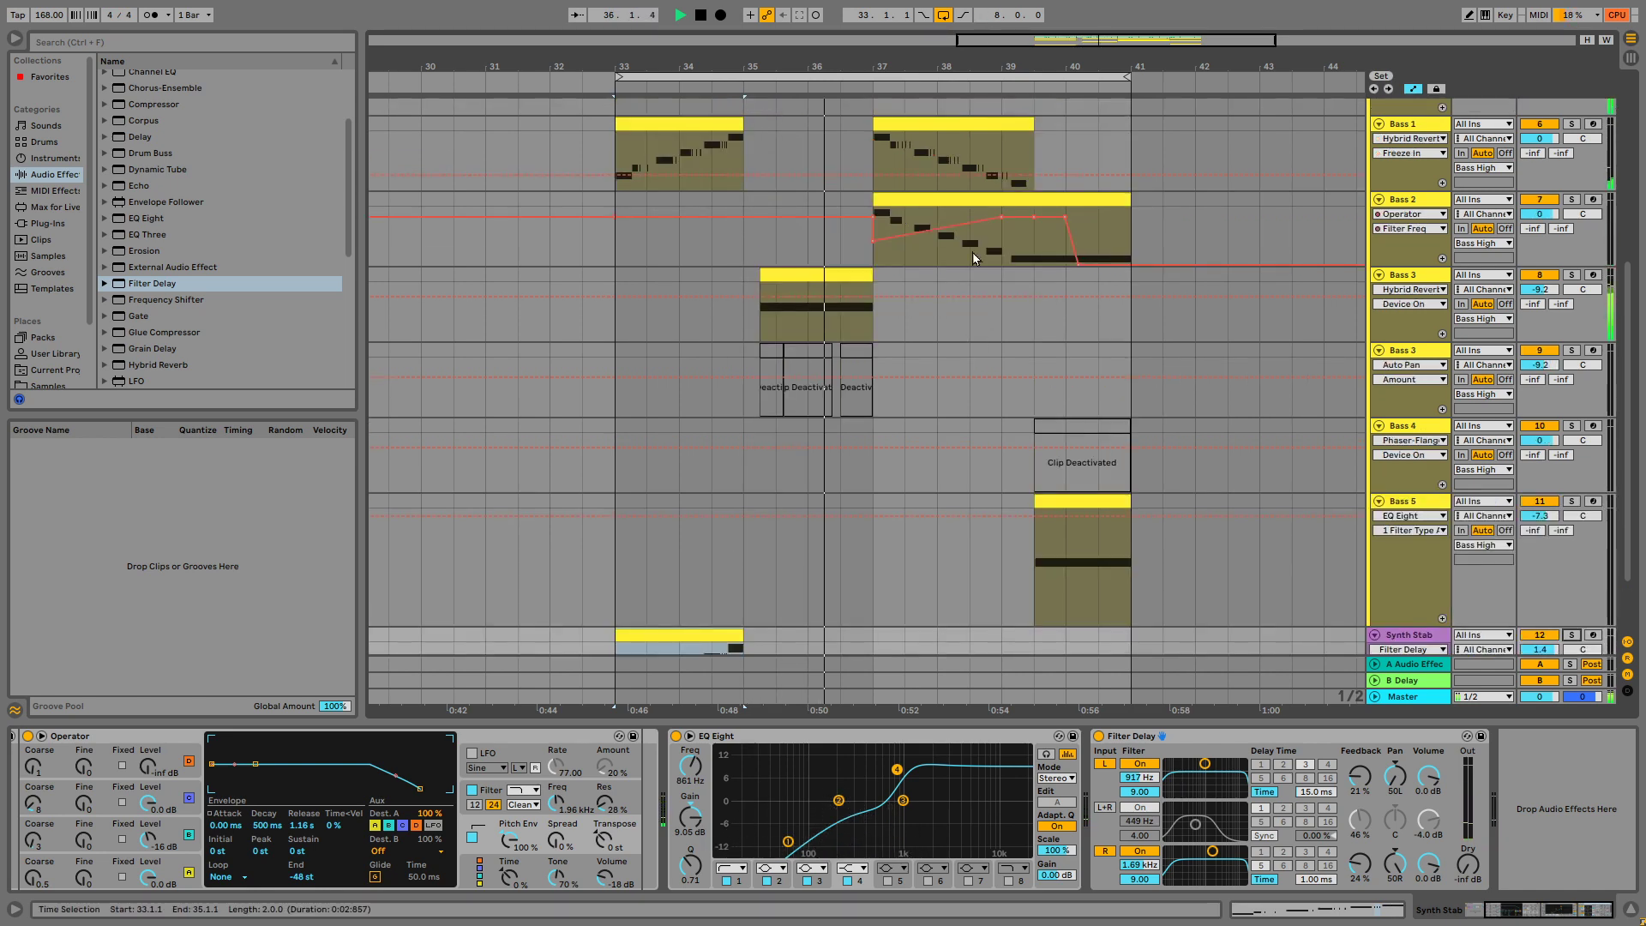
left_click(907, 111)
scroll(913, 542, "down", 1)
left_click(875, 601)
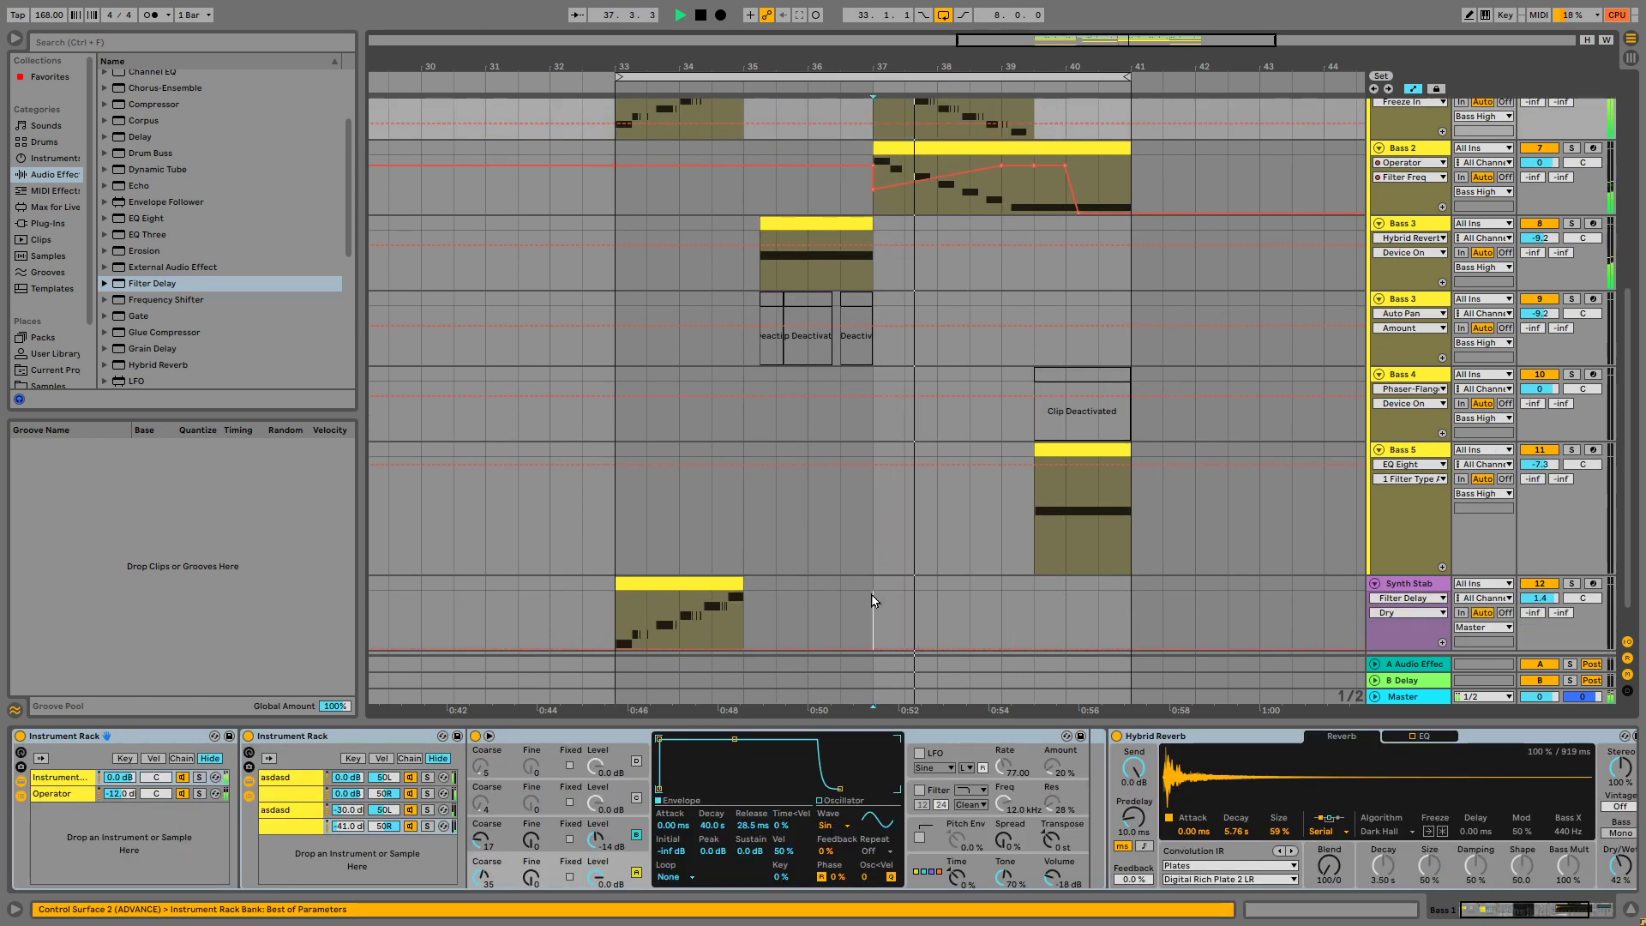
key("ctrl+v")
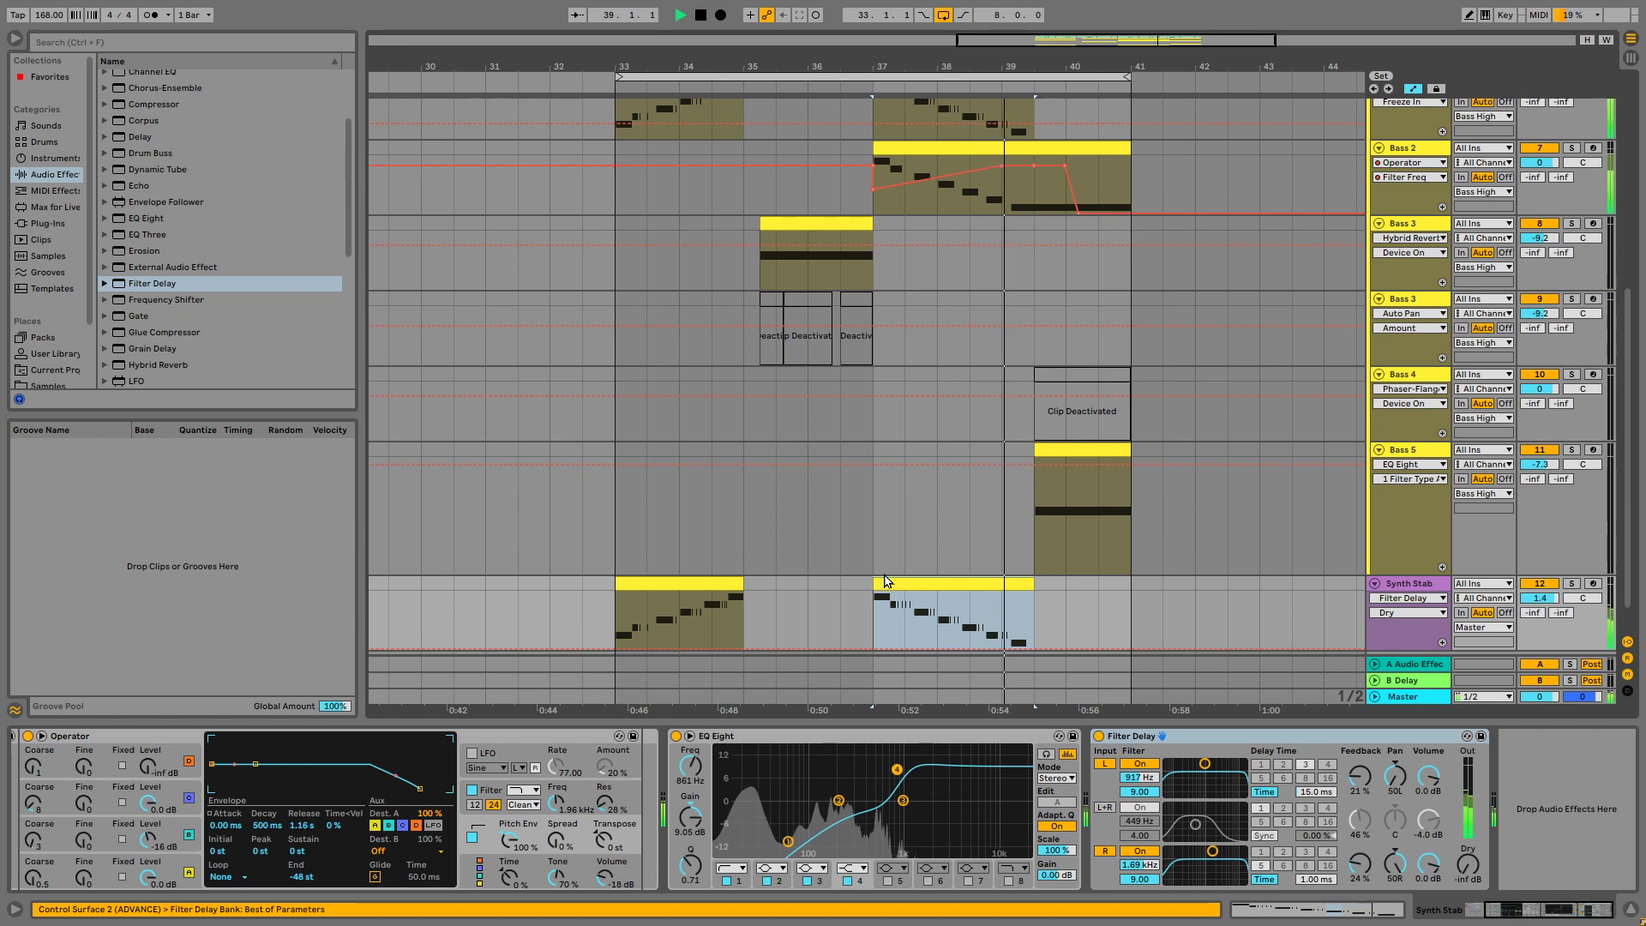
Extend the first four-bar Drums clip to bar 41 over the second one, undoing any stray edit on Bass 1
scroll(1623, 312, "up", 5)
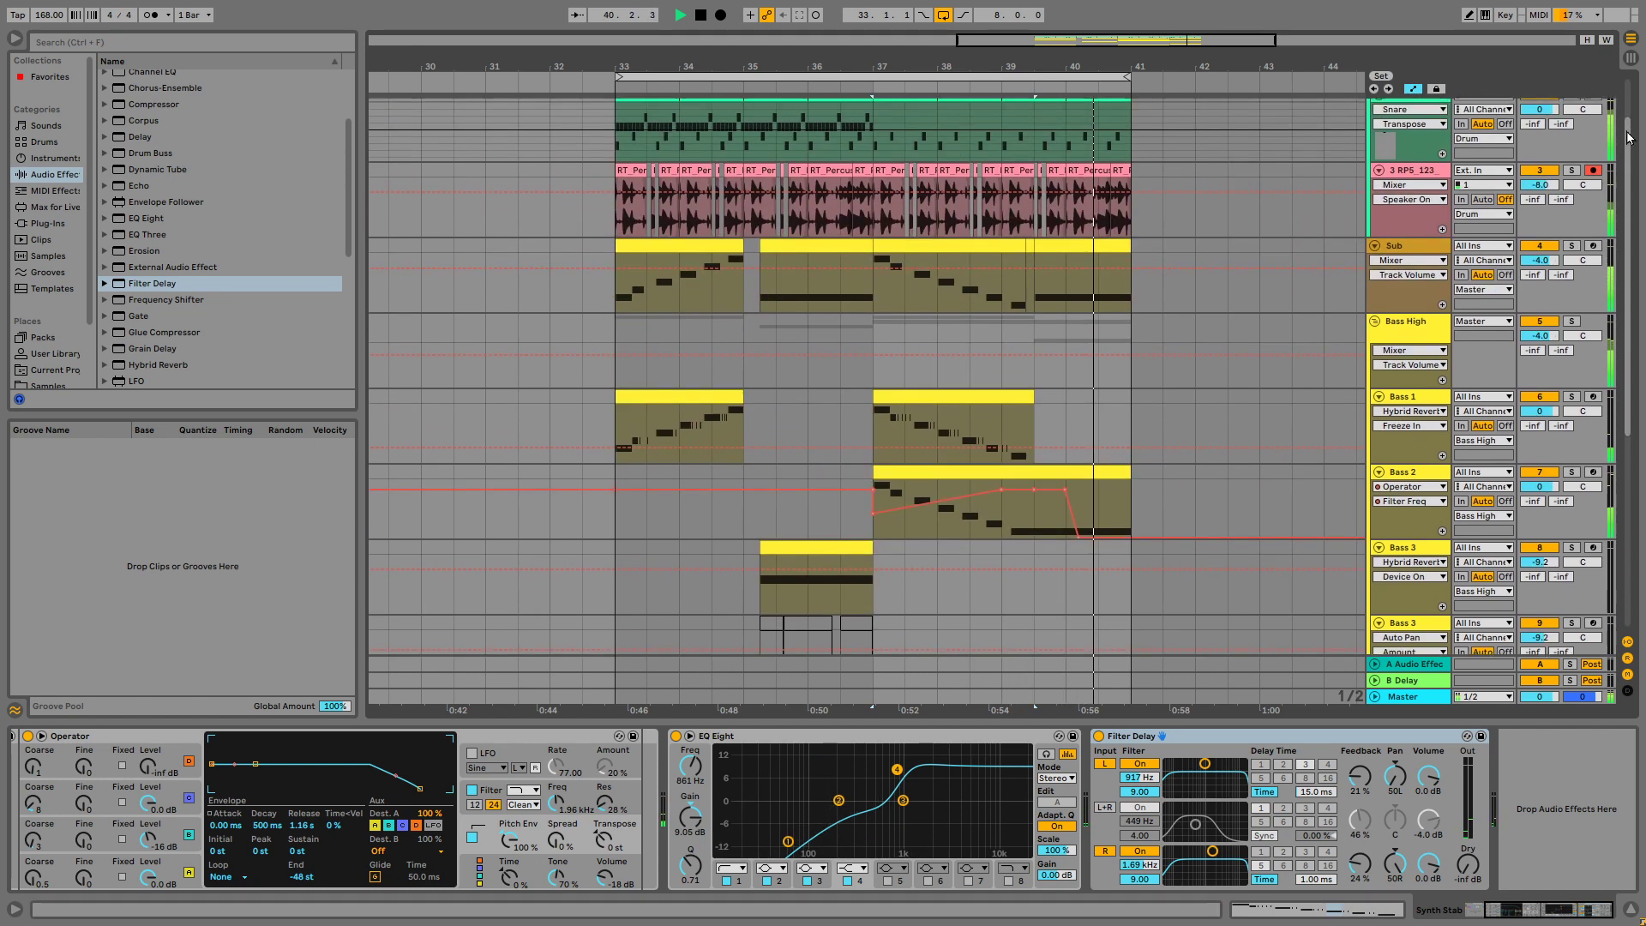
left_click(849, 167)
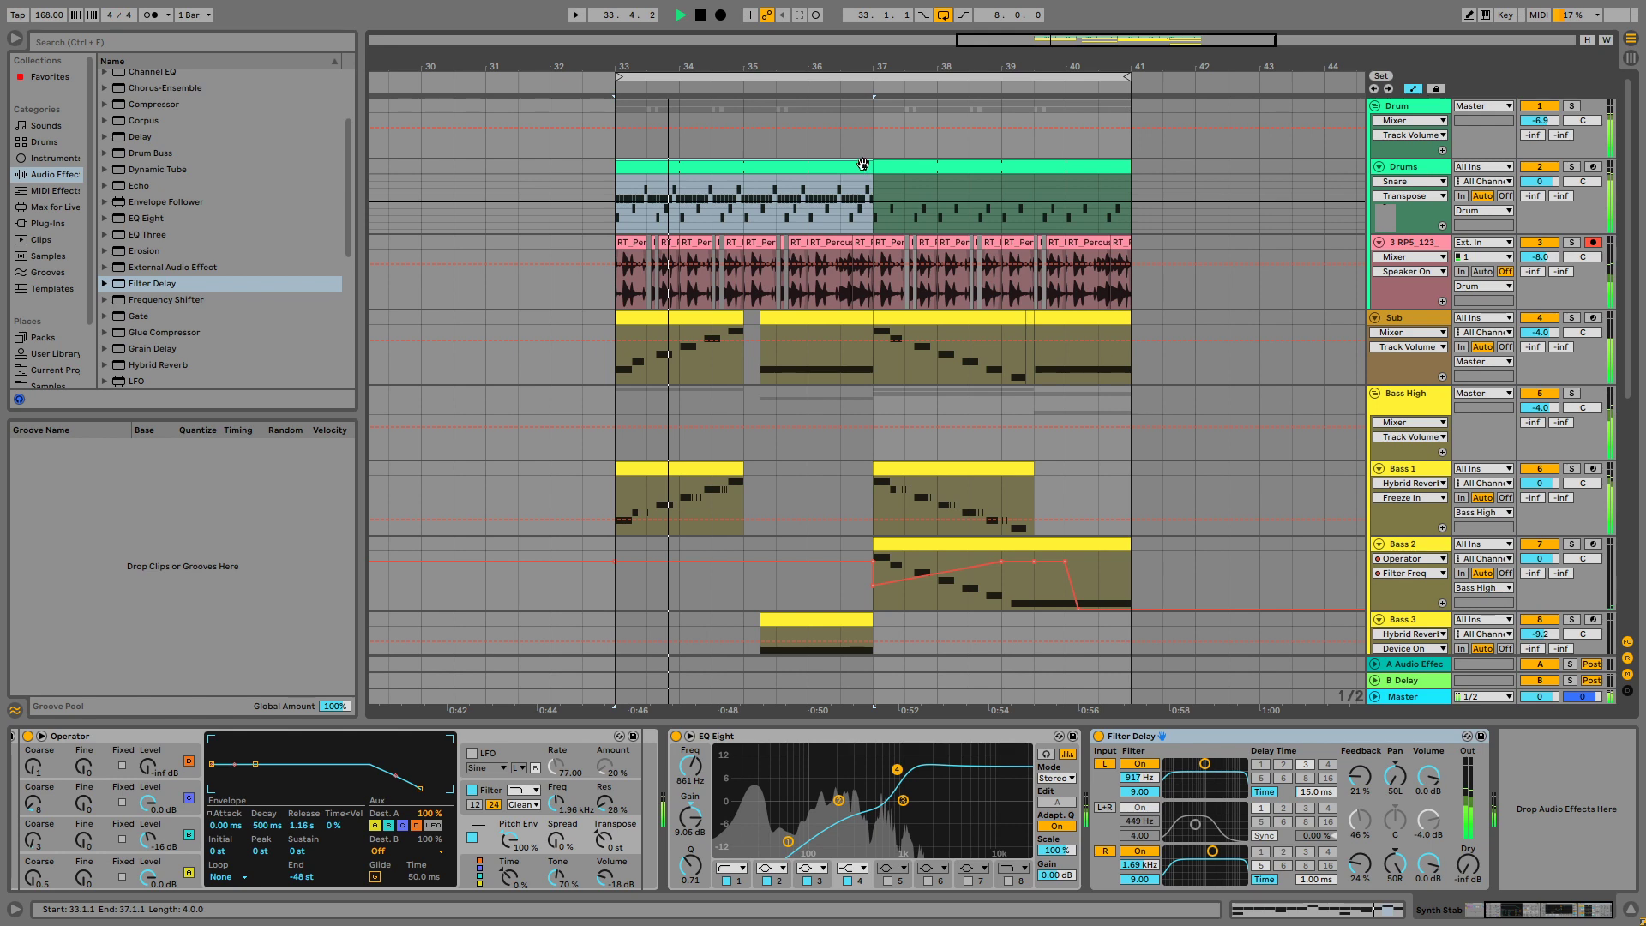
left_click_drag(862, 164, 1128, 165)
left_click(797, 520)
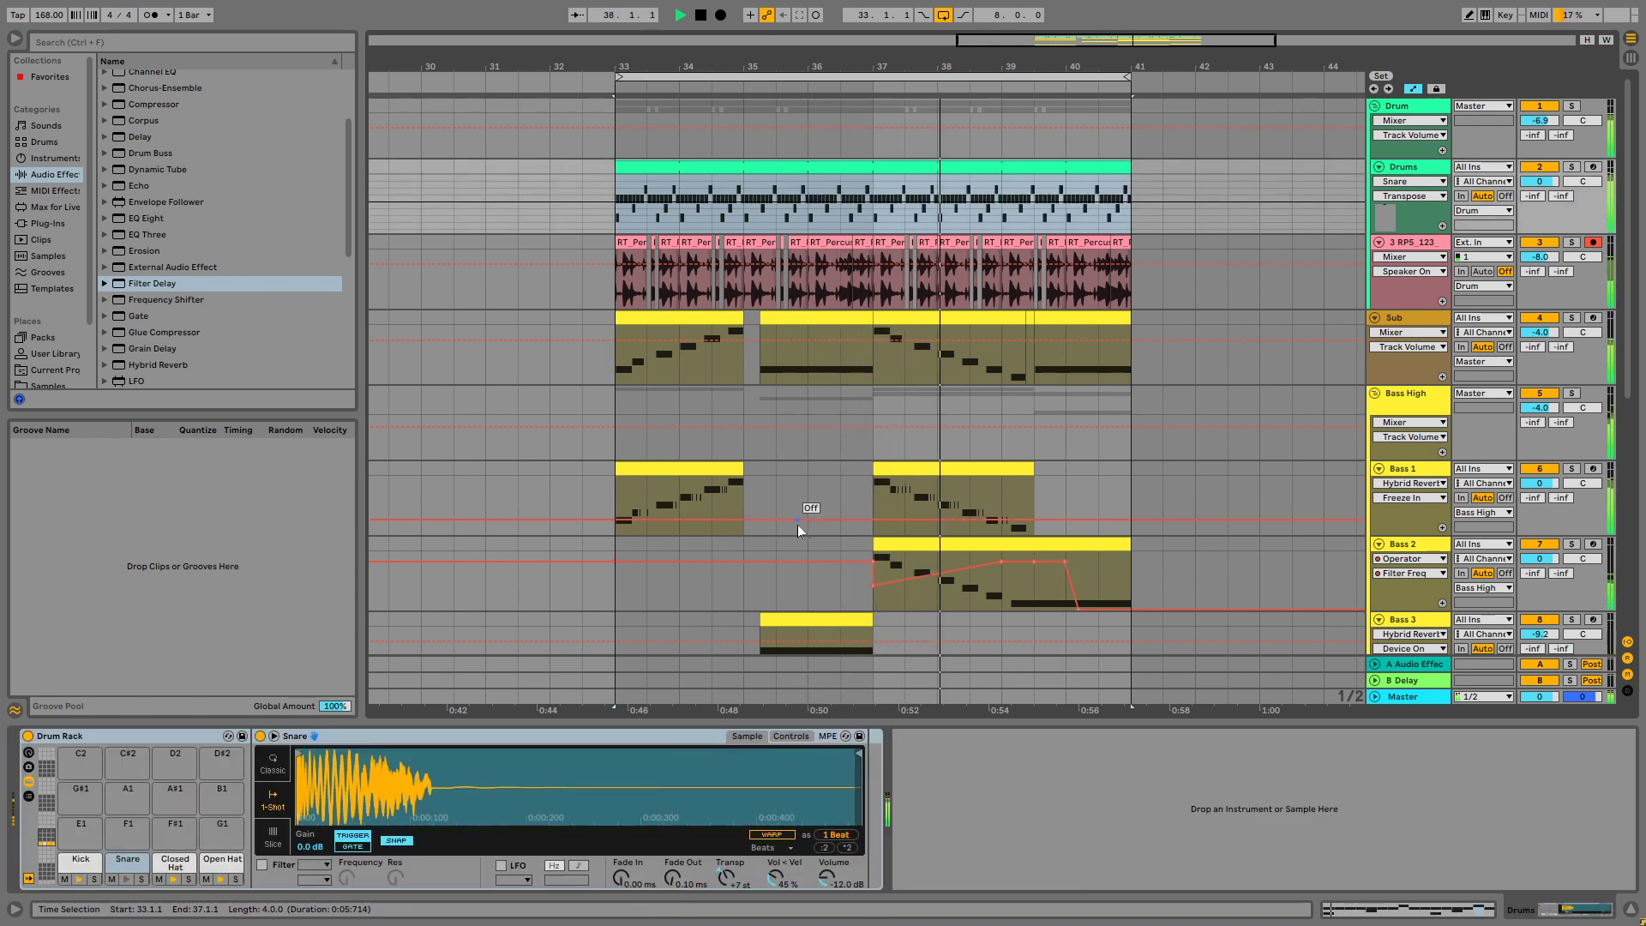
key("ctrl+z")
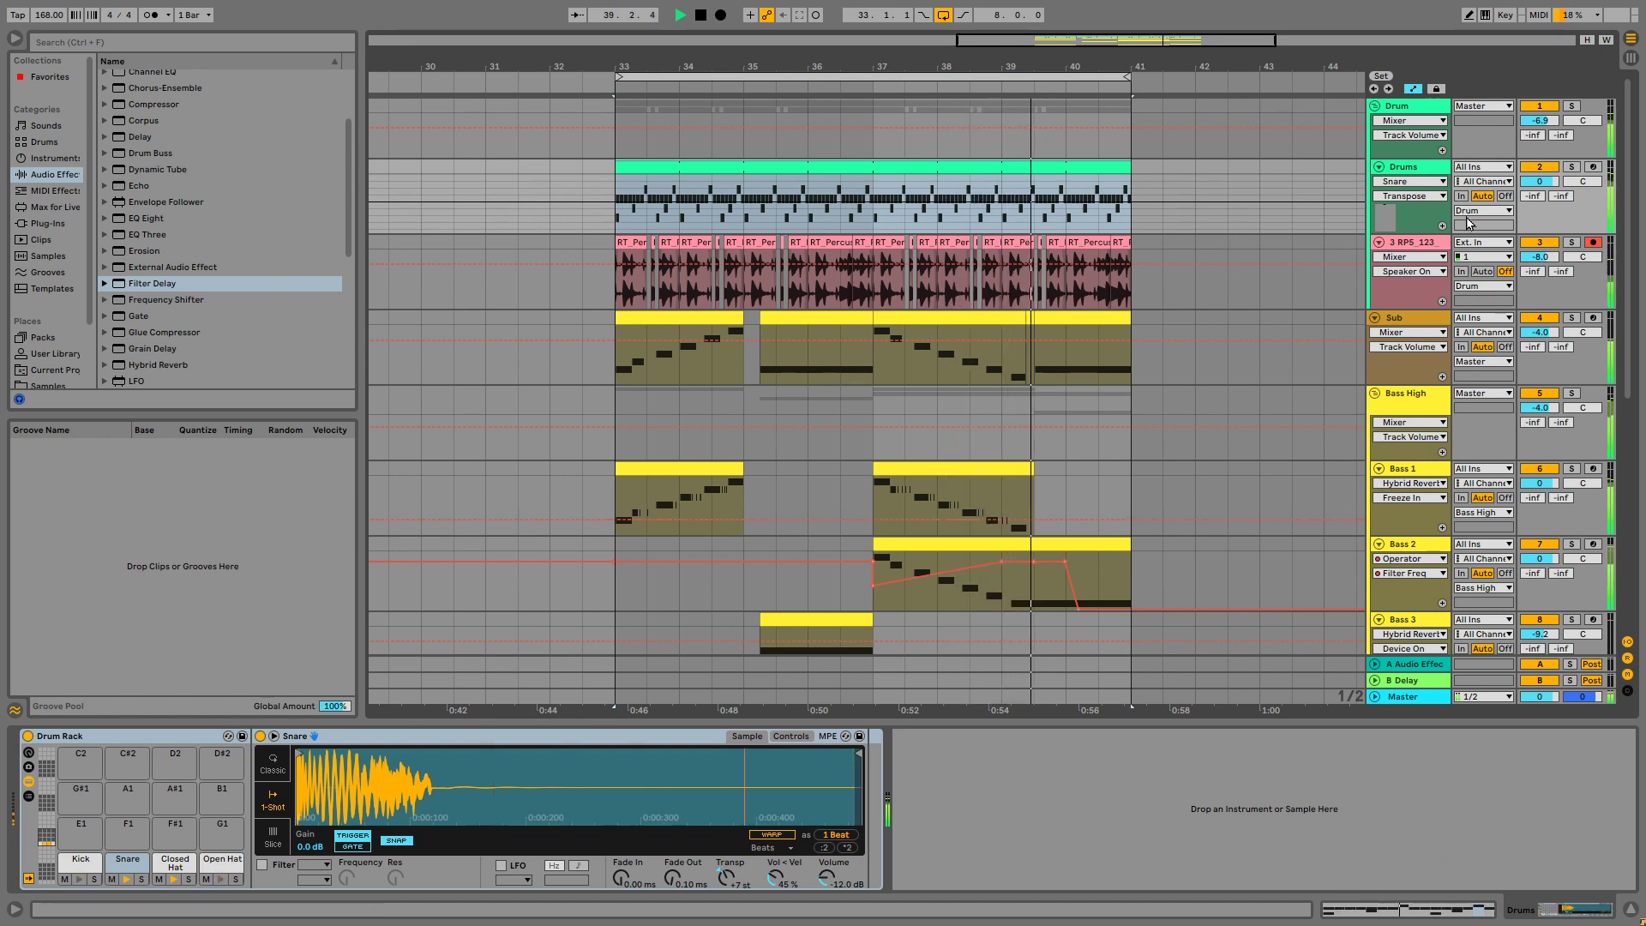
Deactivate the RPS_123 percussion track and display the devices of the Sub track followed by those of Bass 1
left_click(1541, 246)
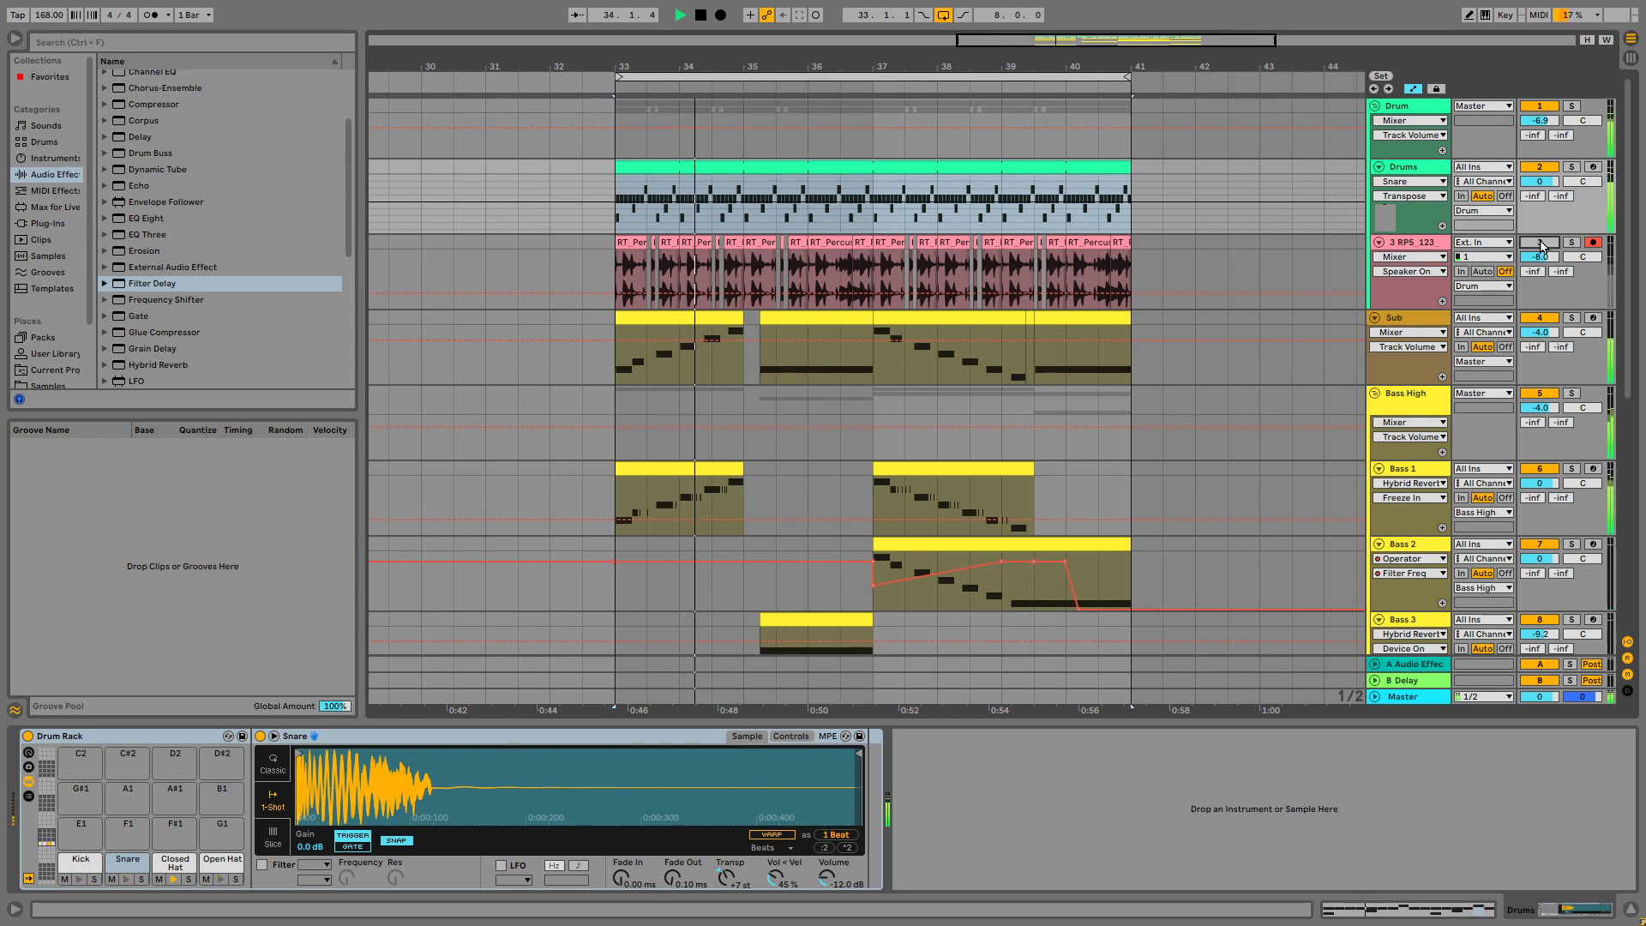
left_click(1394, 321)
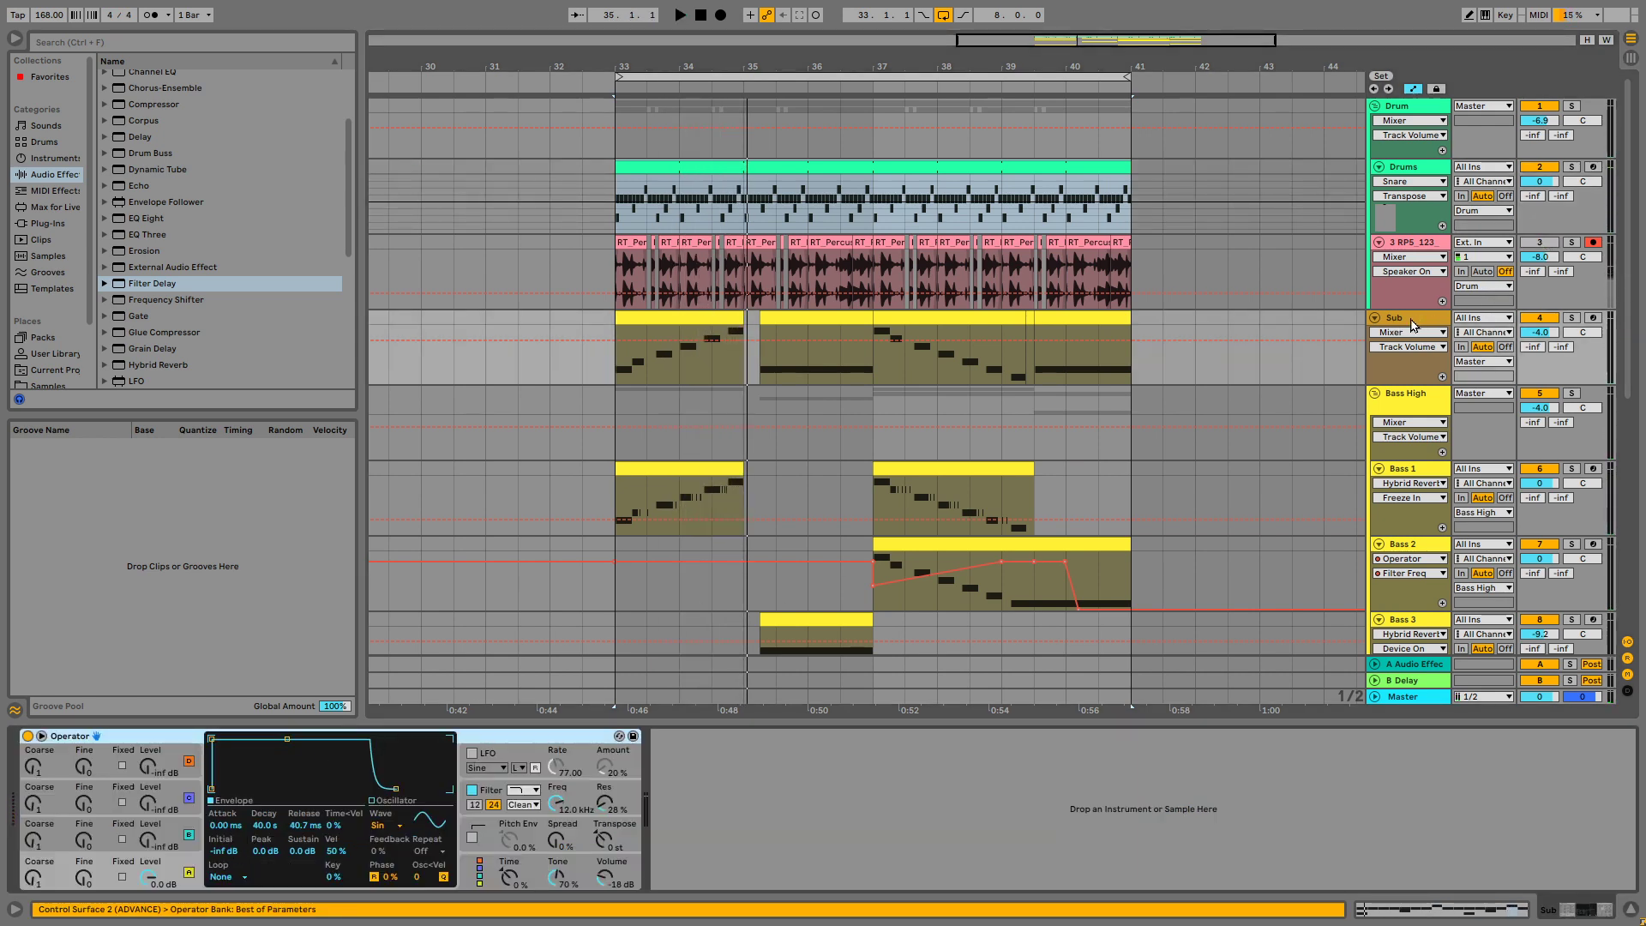
left_click(1392, 473)
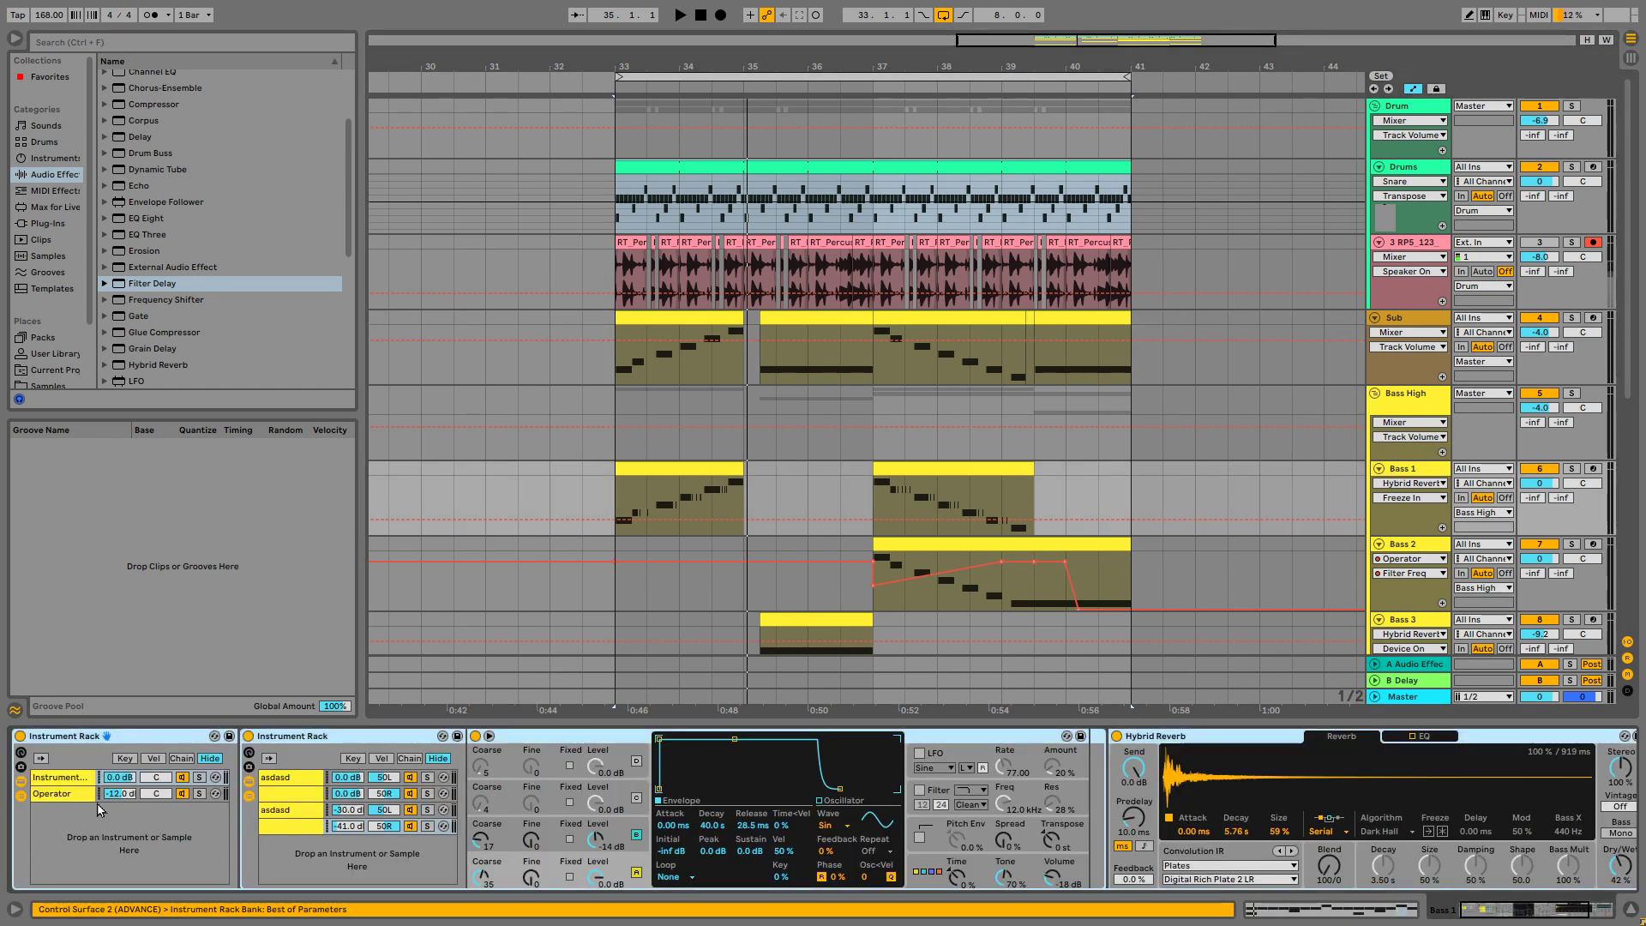
Solo the Sub track and play the start of the drop to hear it alone
key("space")
left_click(1572, 318)
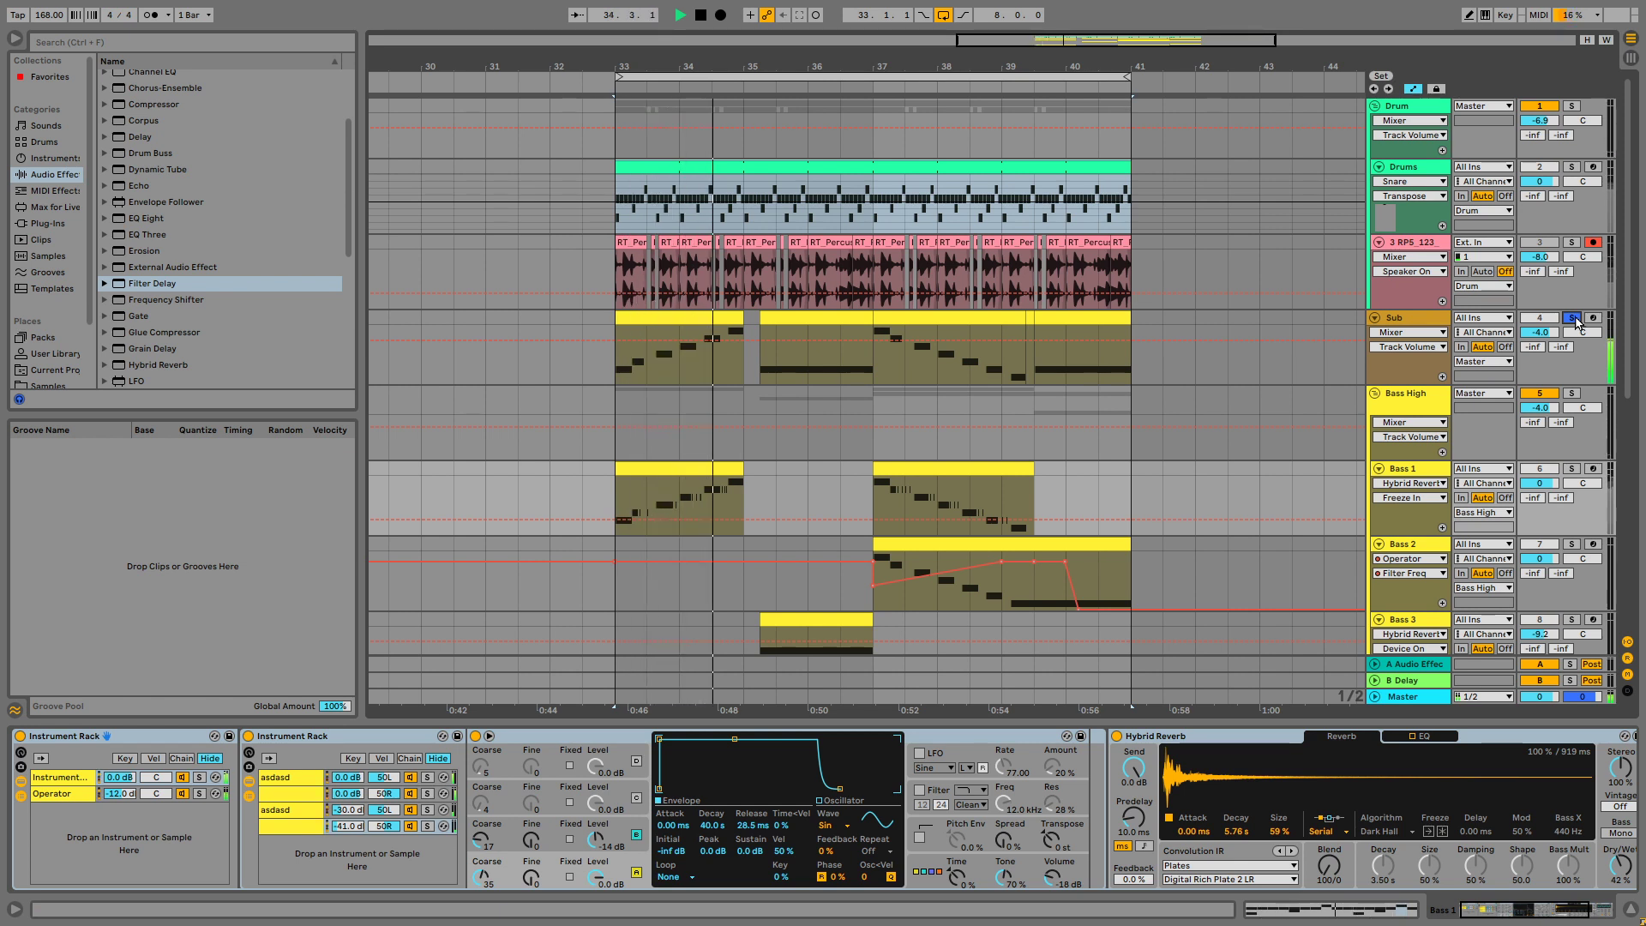
key("space")
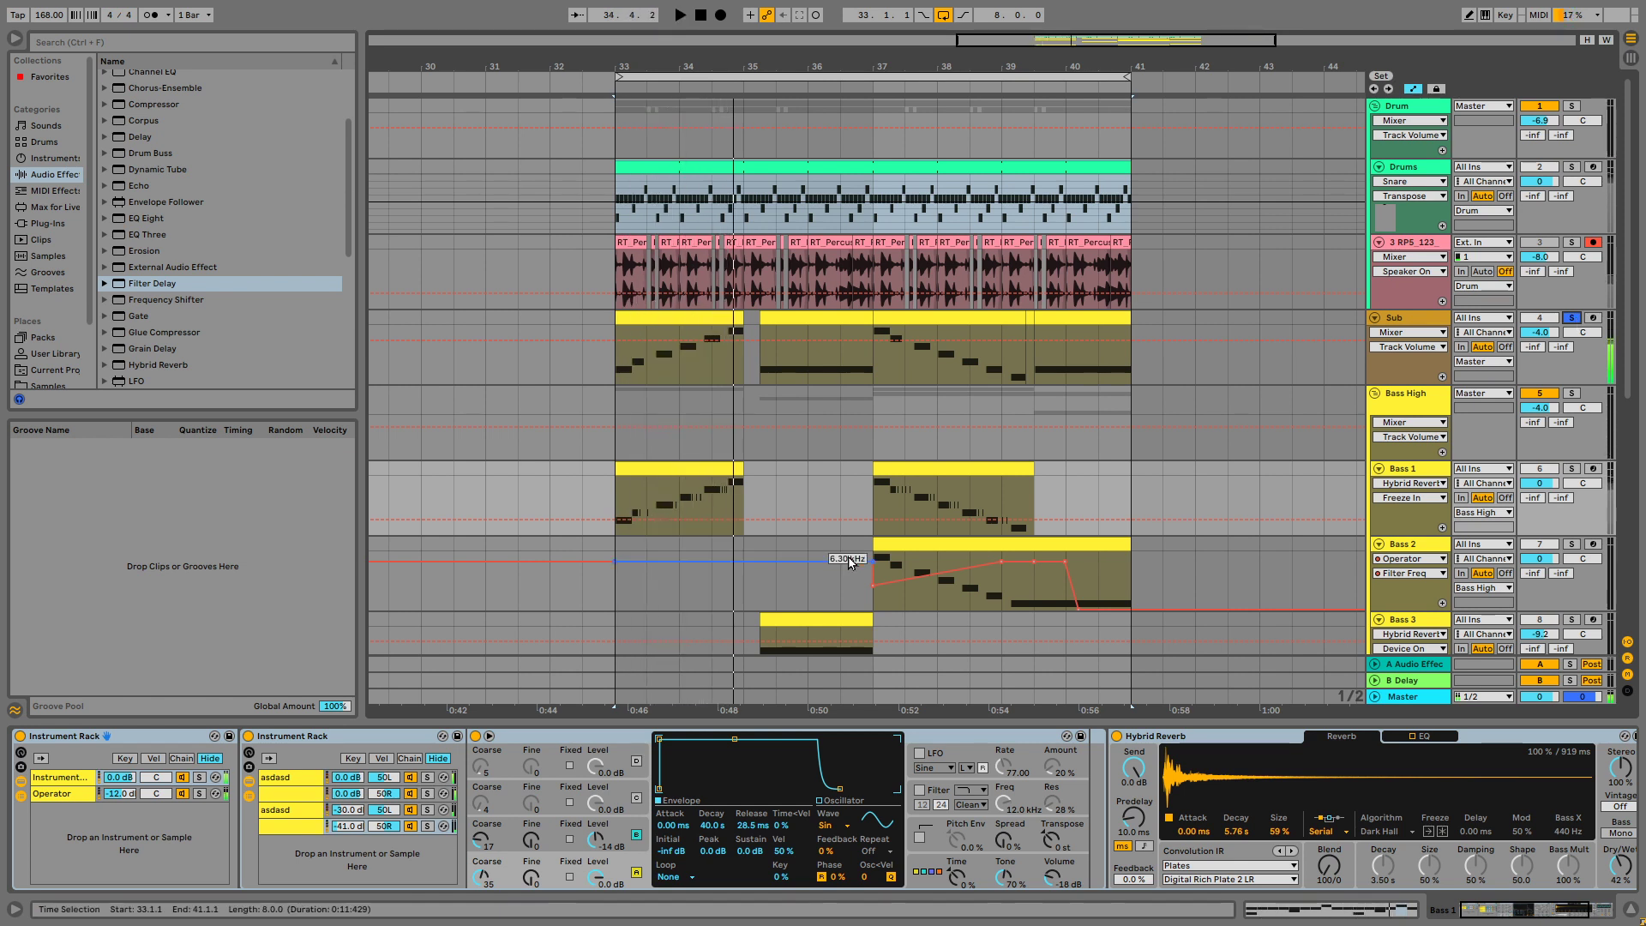
left_click(288, 795)
key("Up")
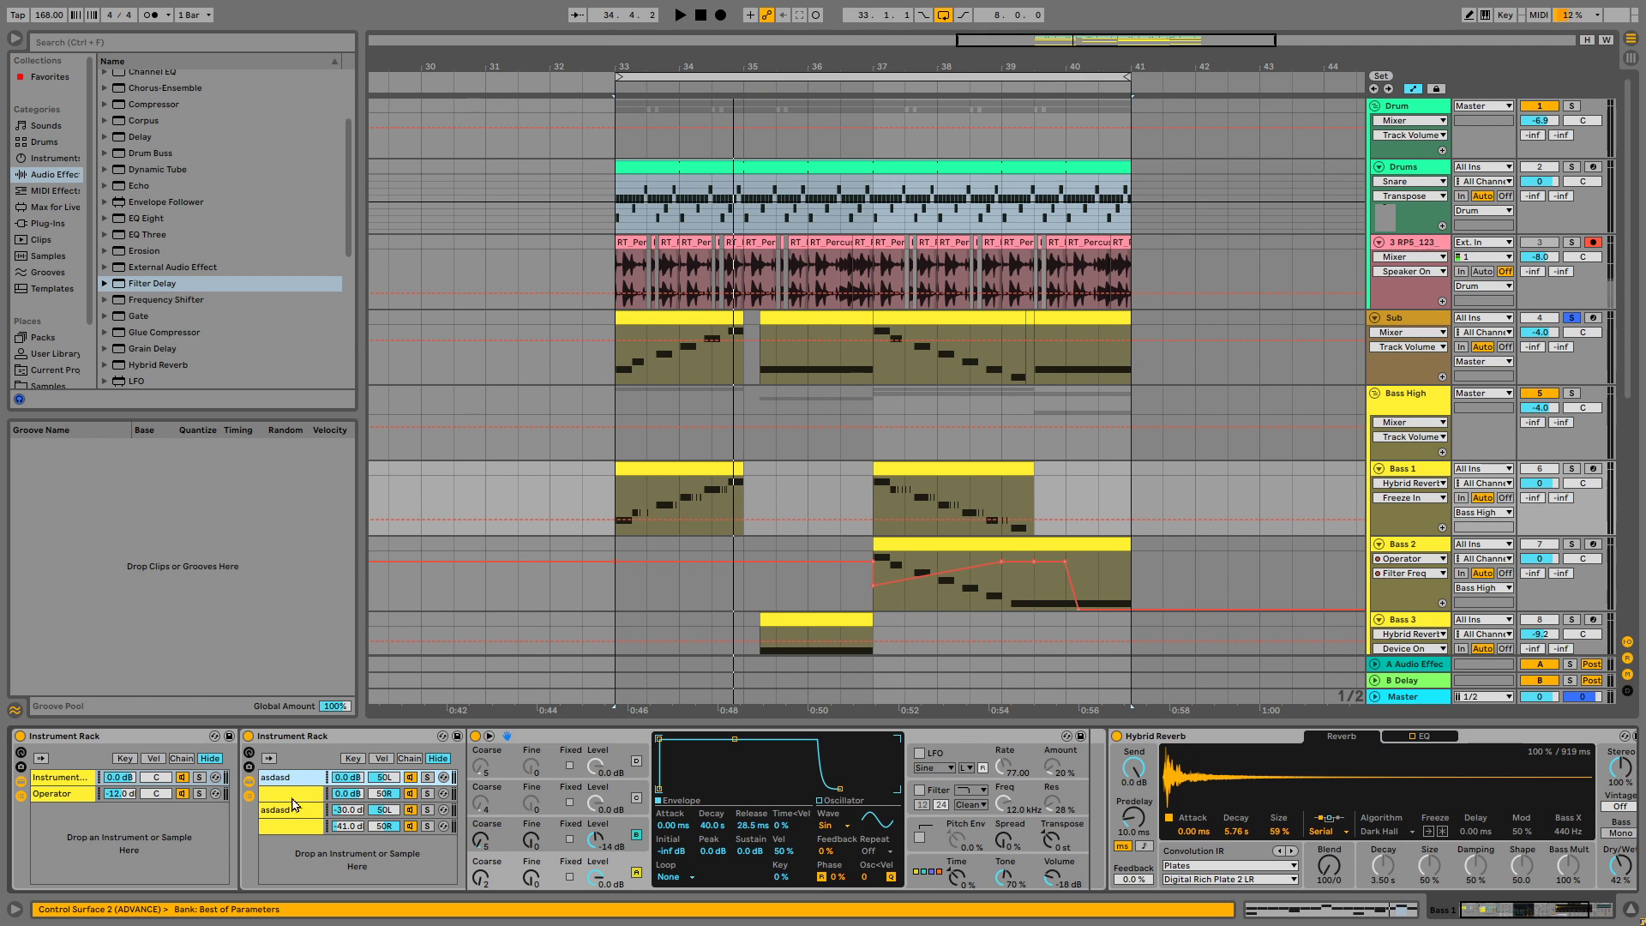
left_click(288, 808)
left_click(300, 828)
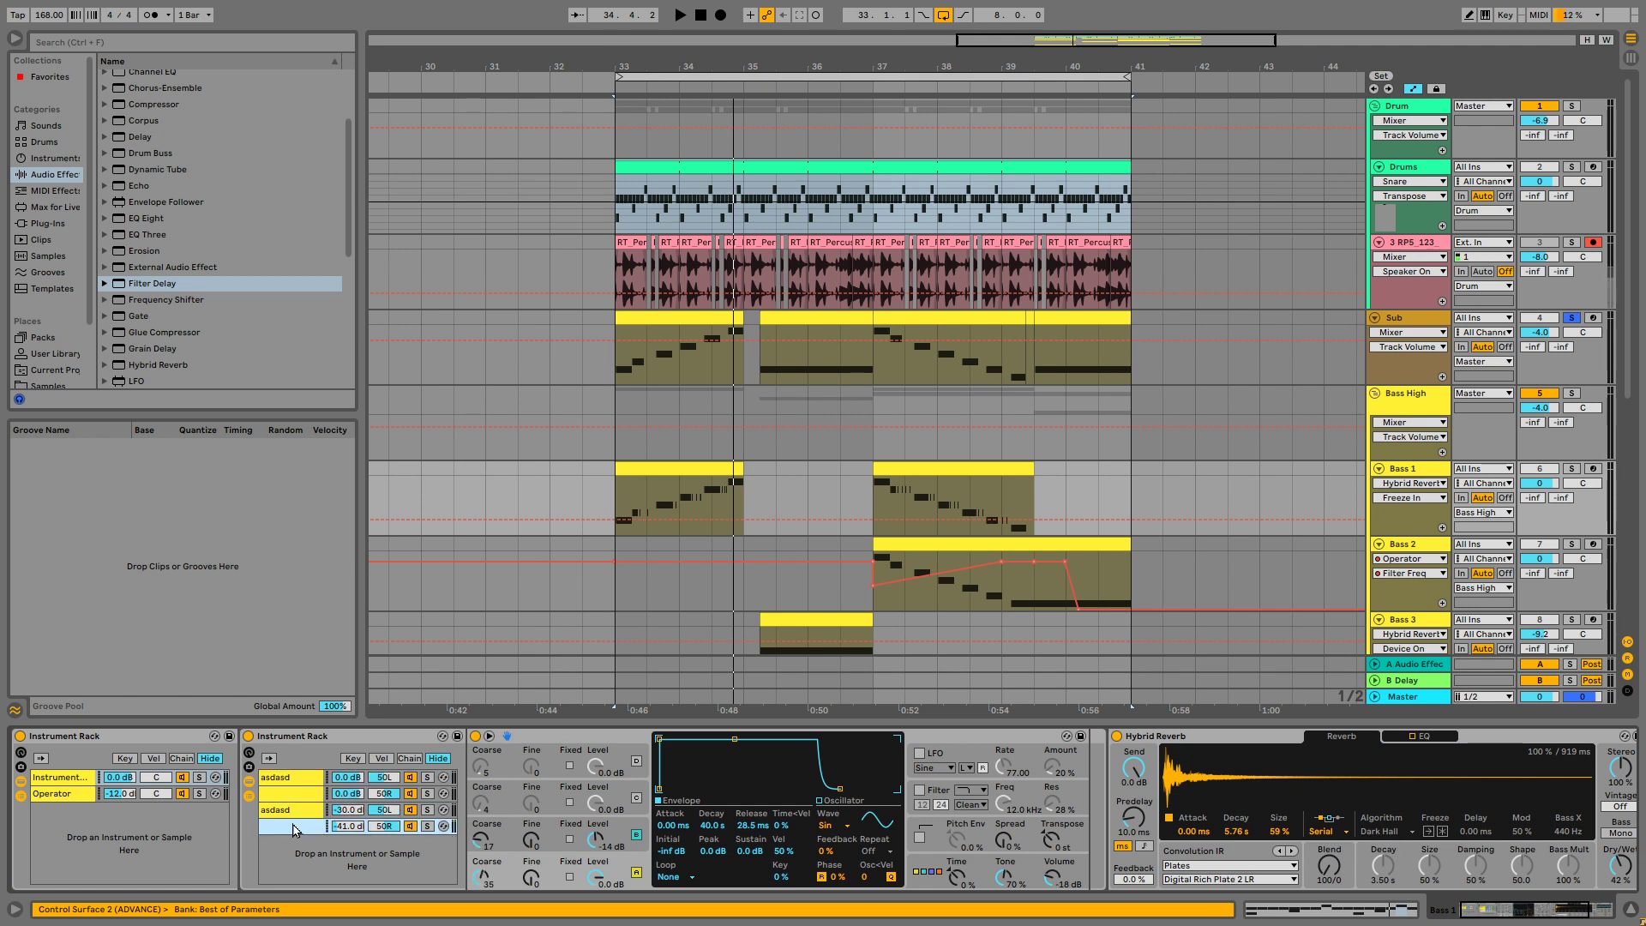
key("Delete")
key("Delete")
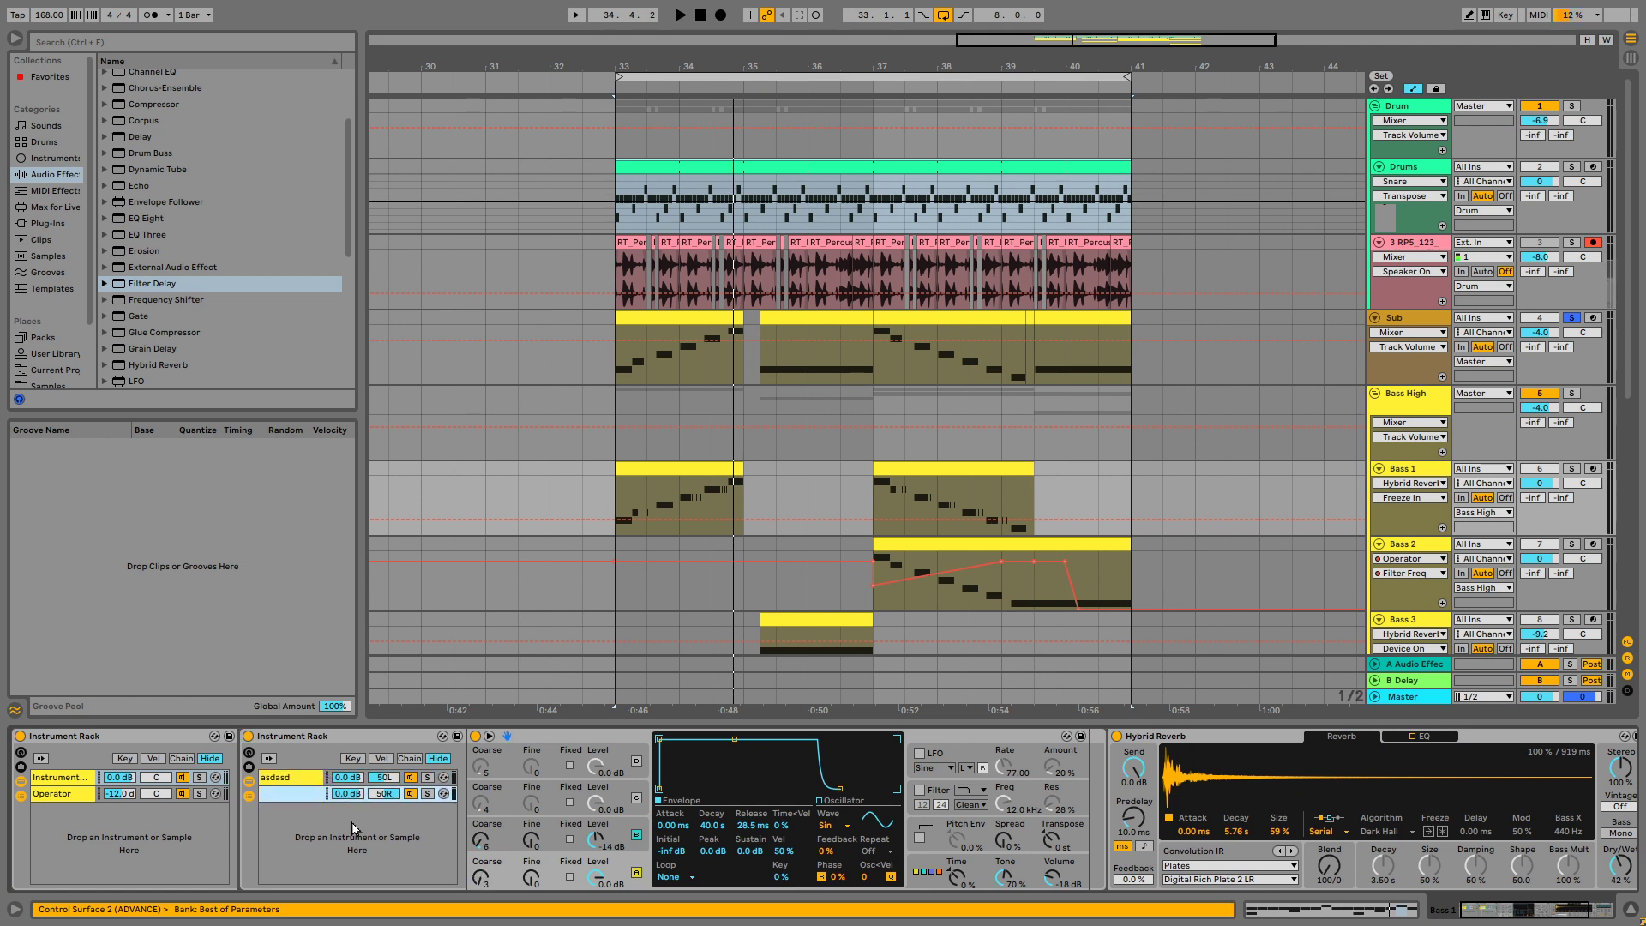
key("ctrl+z")
key("ctrl+z")
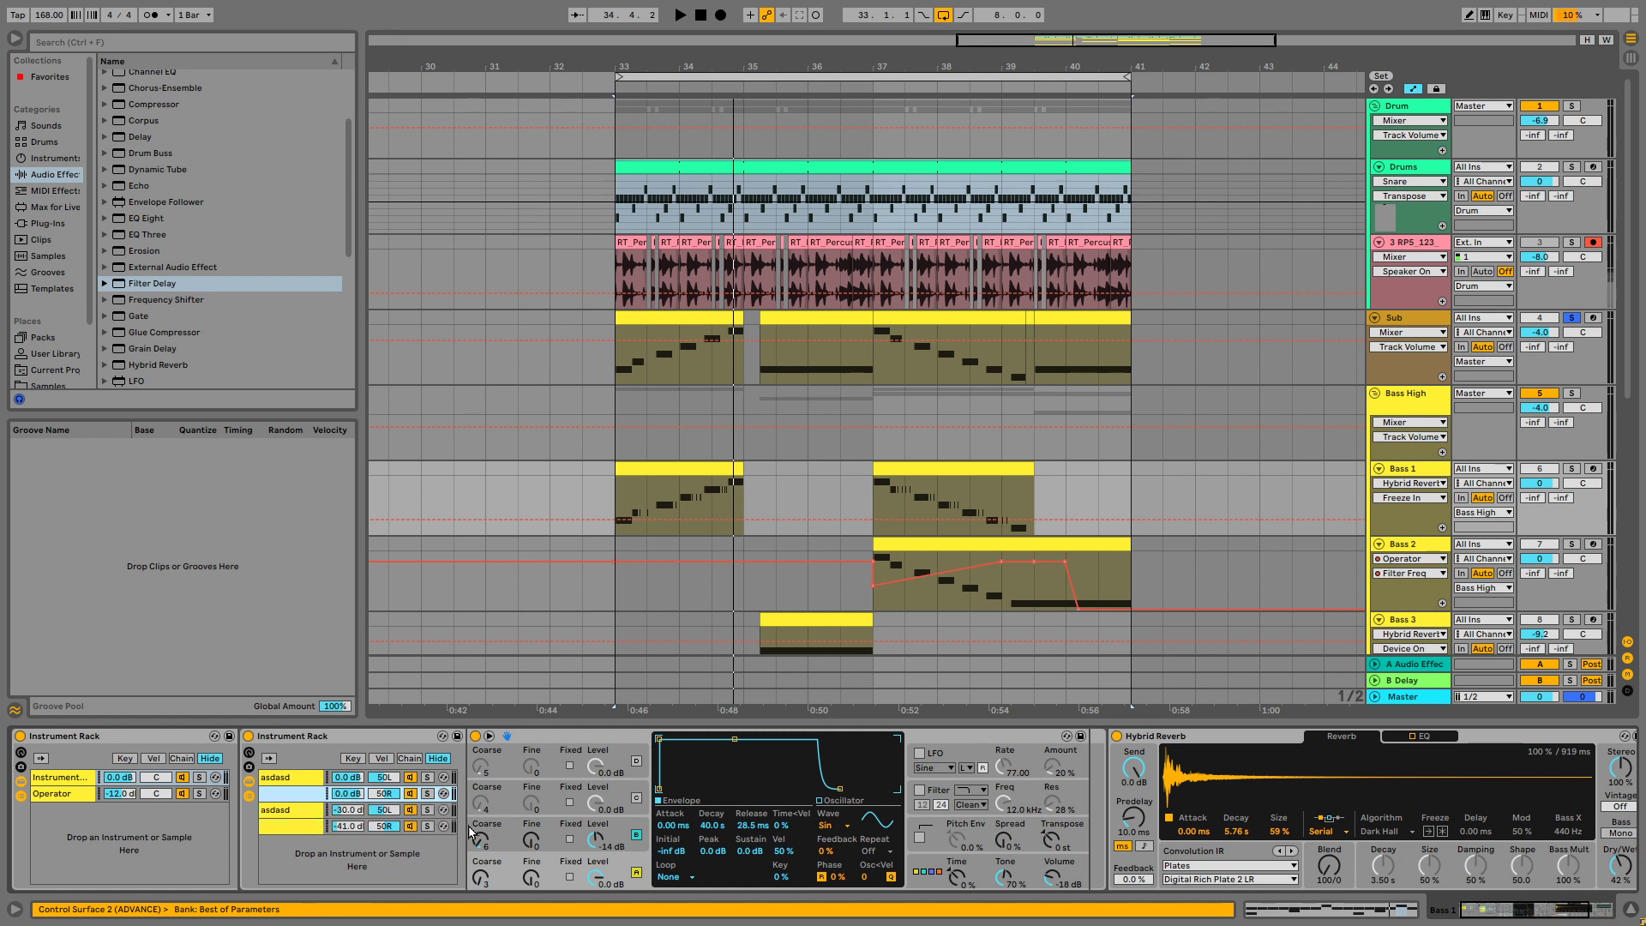
Solo the fourth chain of Bass 1's nested Instrument Rack and the Bass 1 track, and play them with Sub
left_click(426, 827)
key("space")
key("space")
key("space")
key("space")
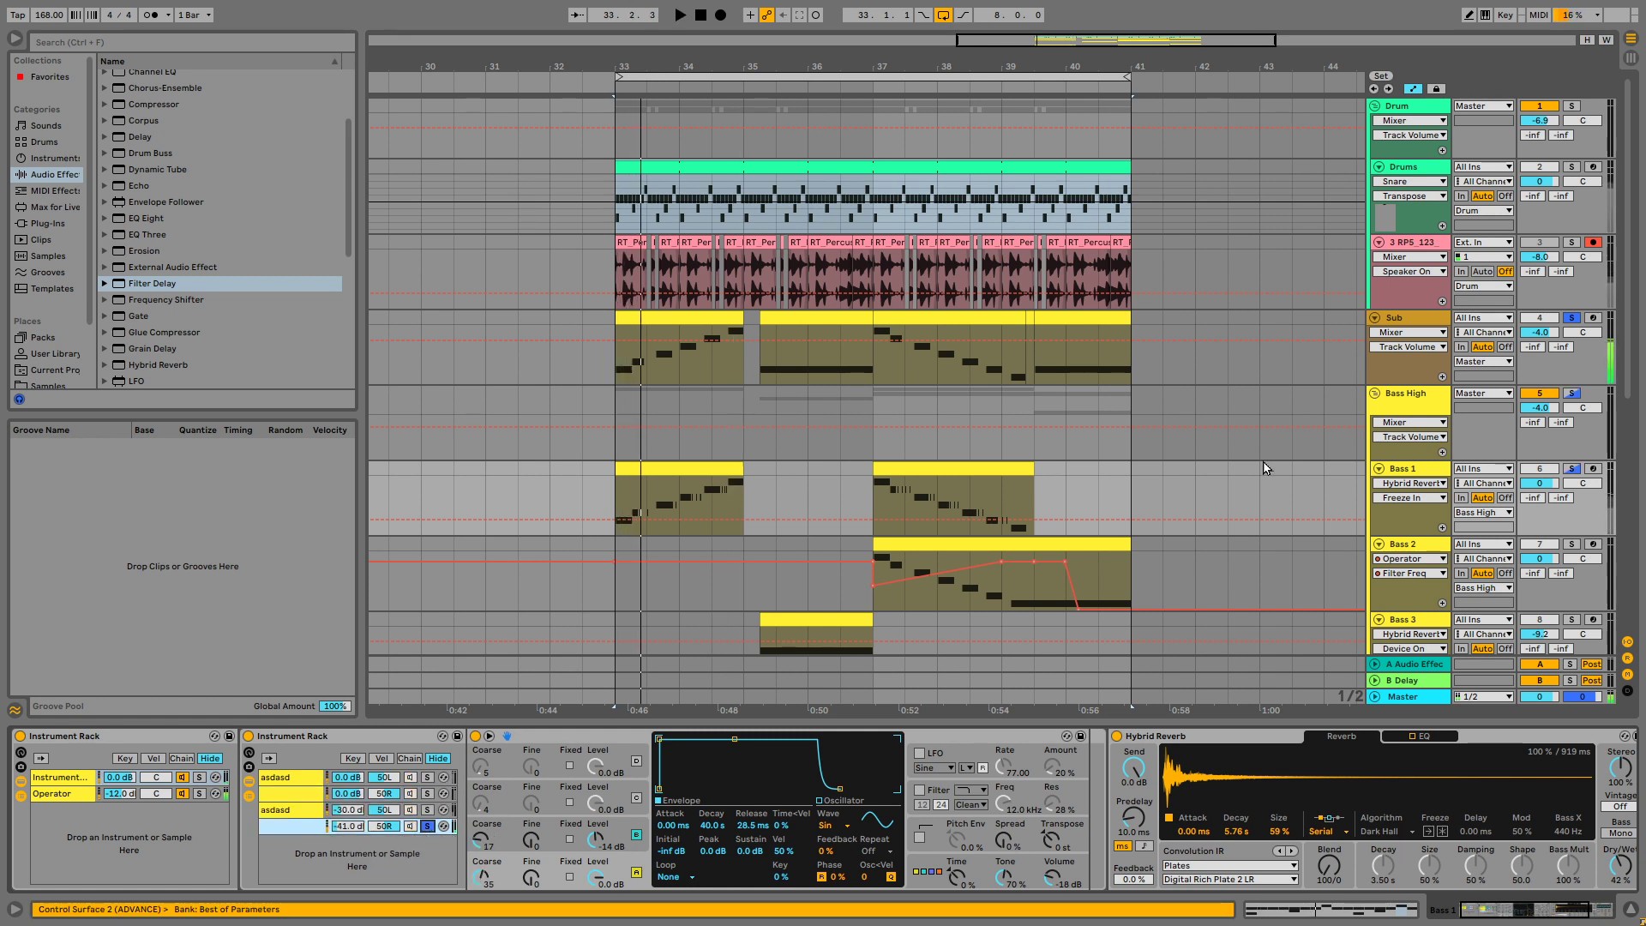
key("space")
key("space")
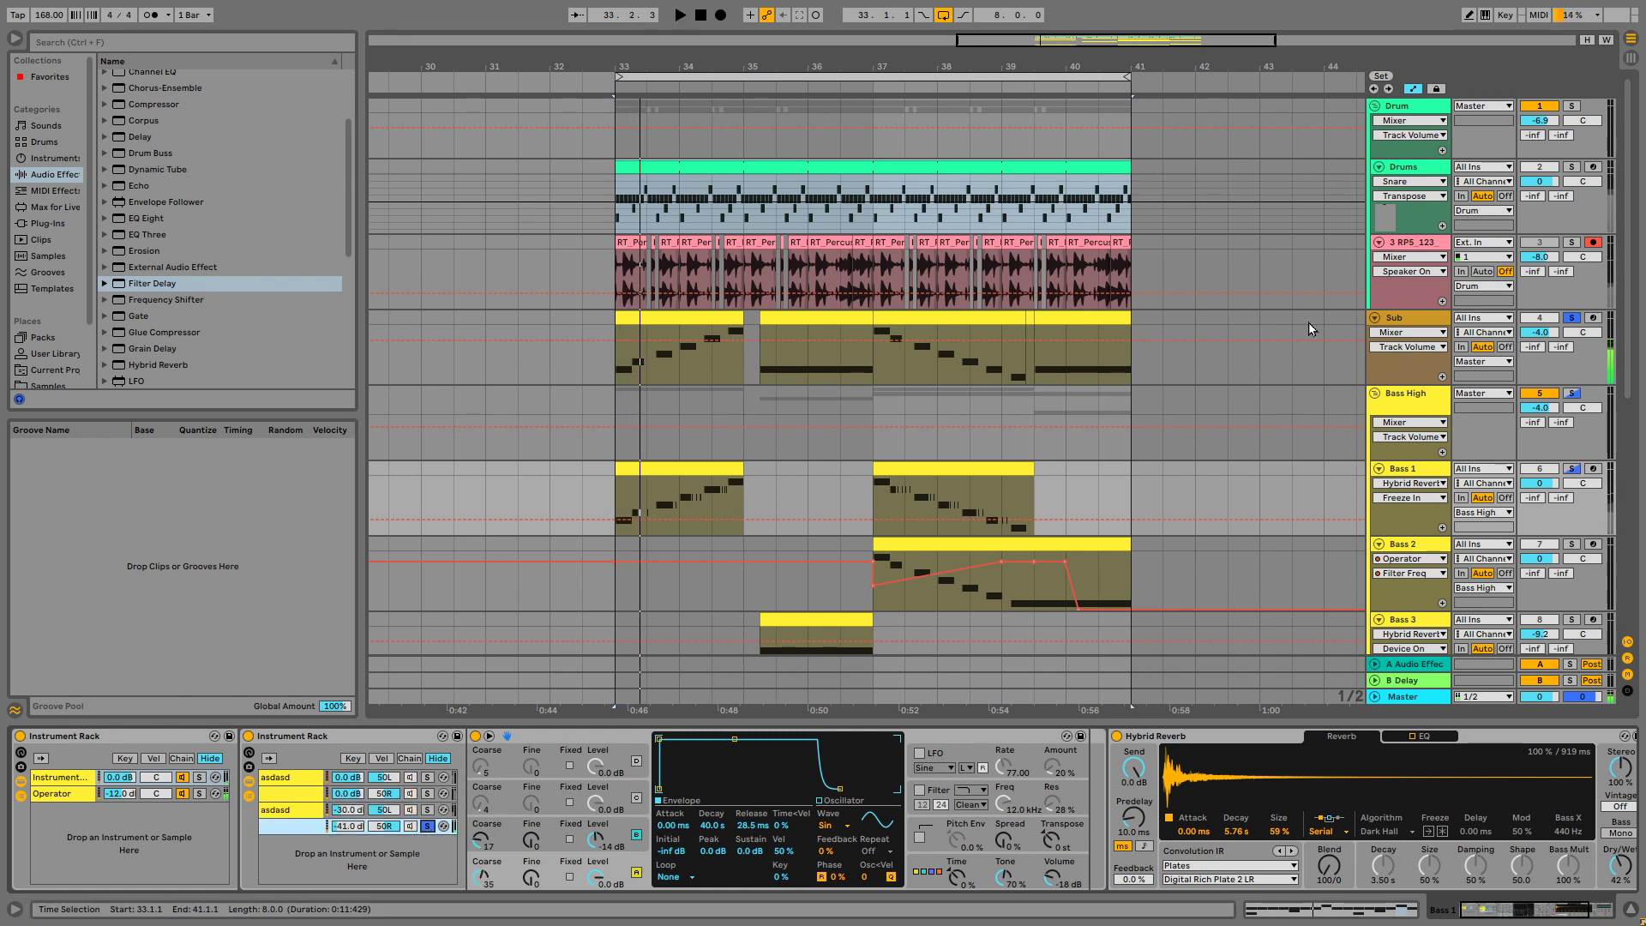
Unsolo the Sub track and play Bass 1 alone, leaving Bass 1 disarmed
key("space")
key("space")
left_click(1592, 469)
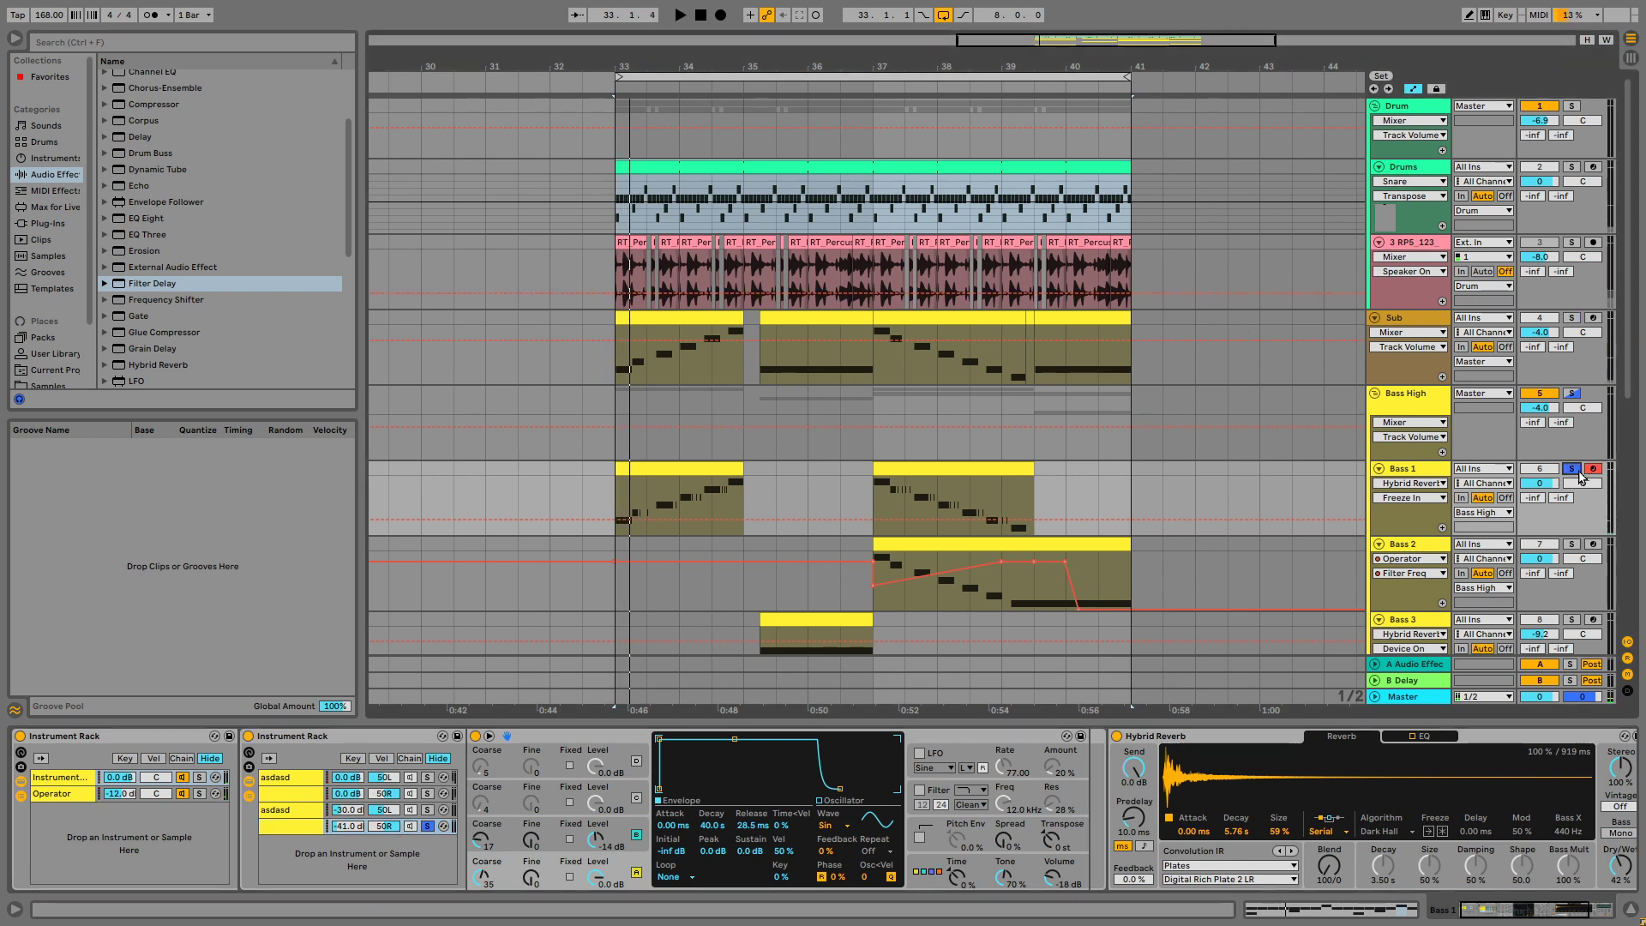
key("space")
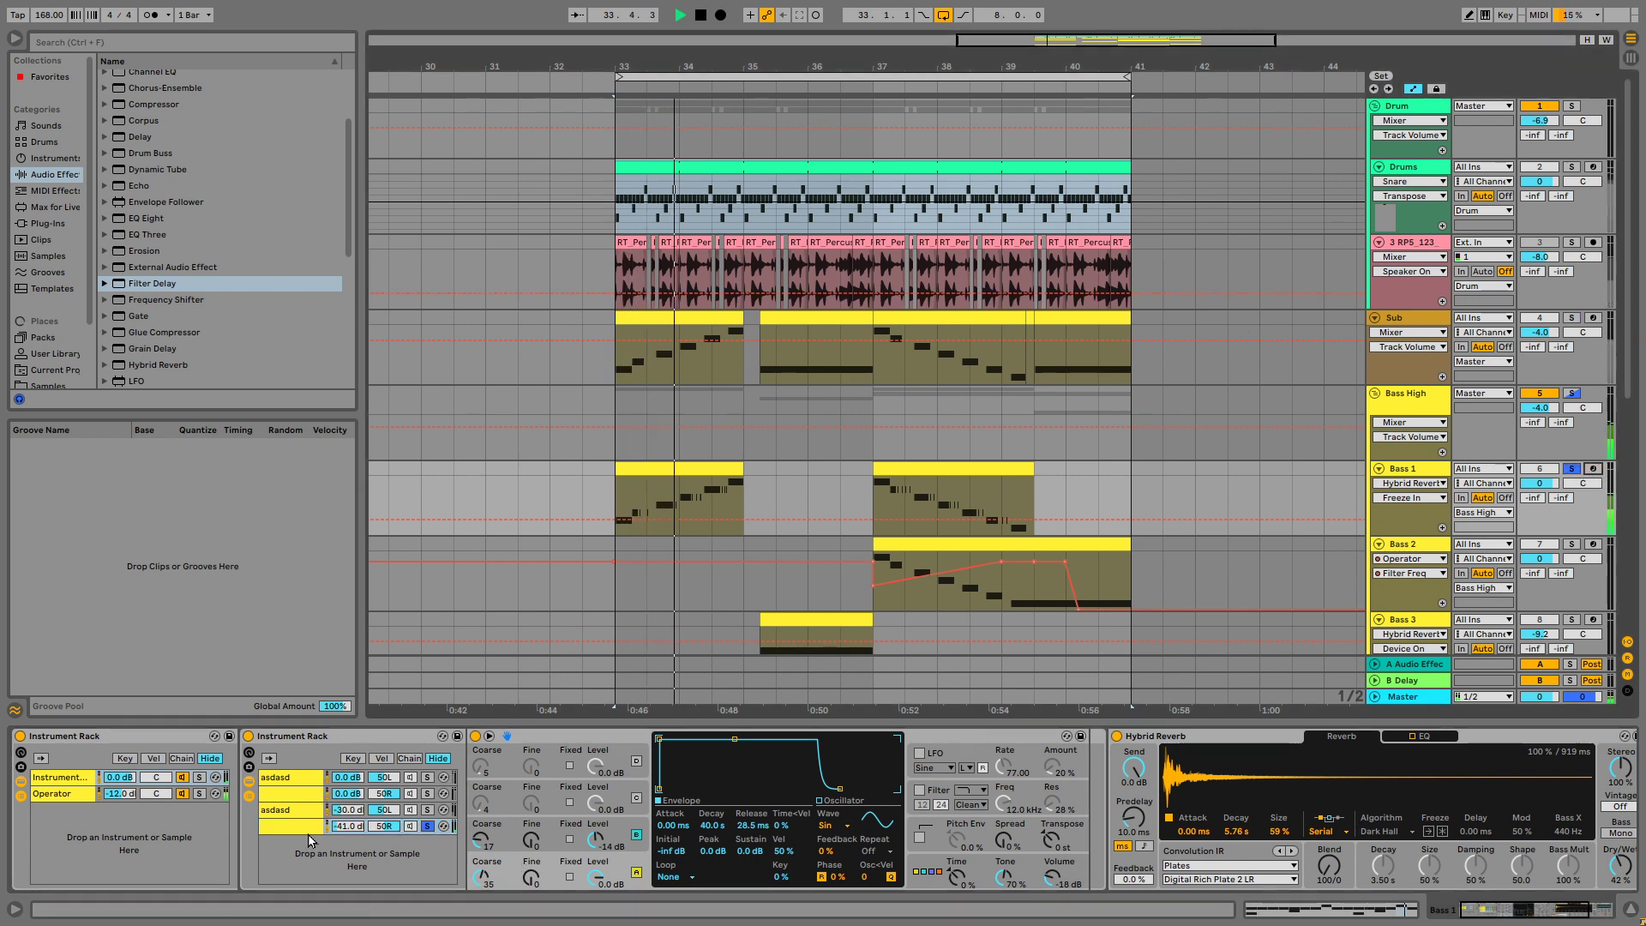
key("space")
Solo the nested rack's chain in the outer rack and its third inner chain instead of the fourth, and play Bass 1
left_click(61, 790)
left_click(61, 779)
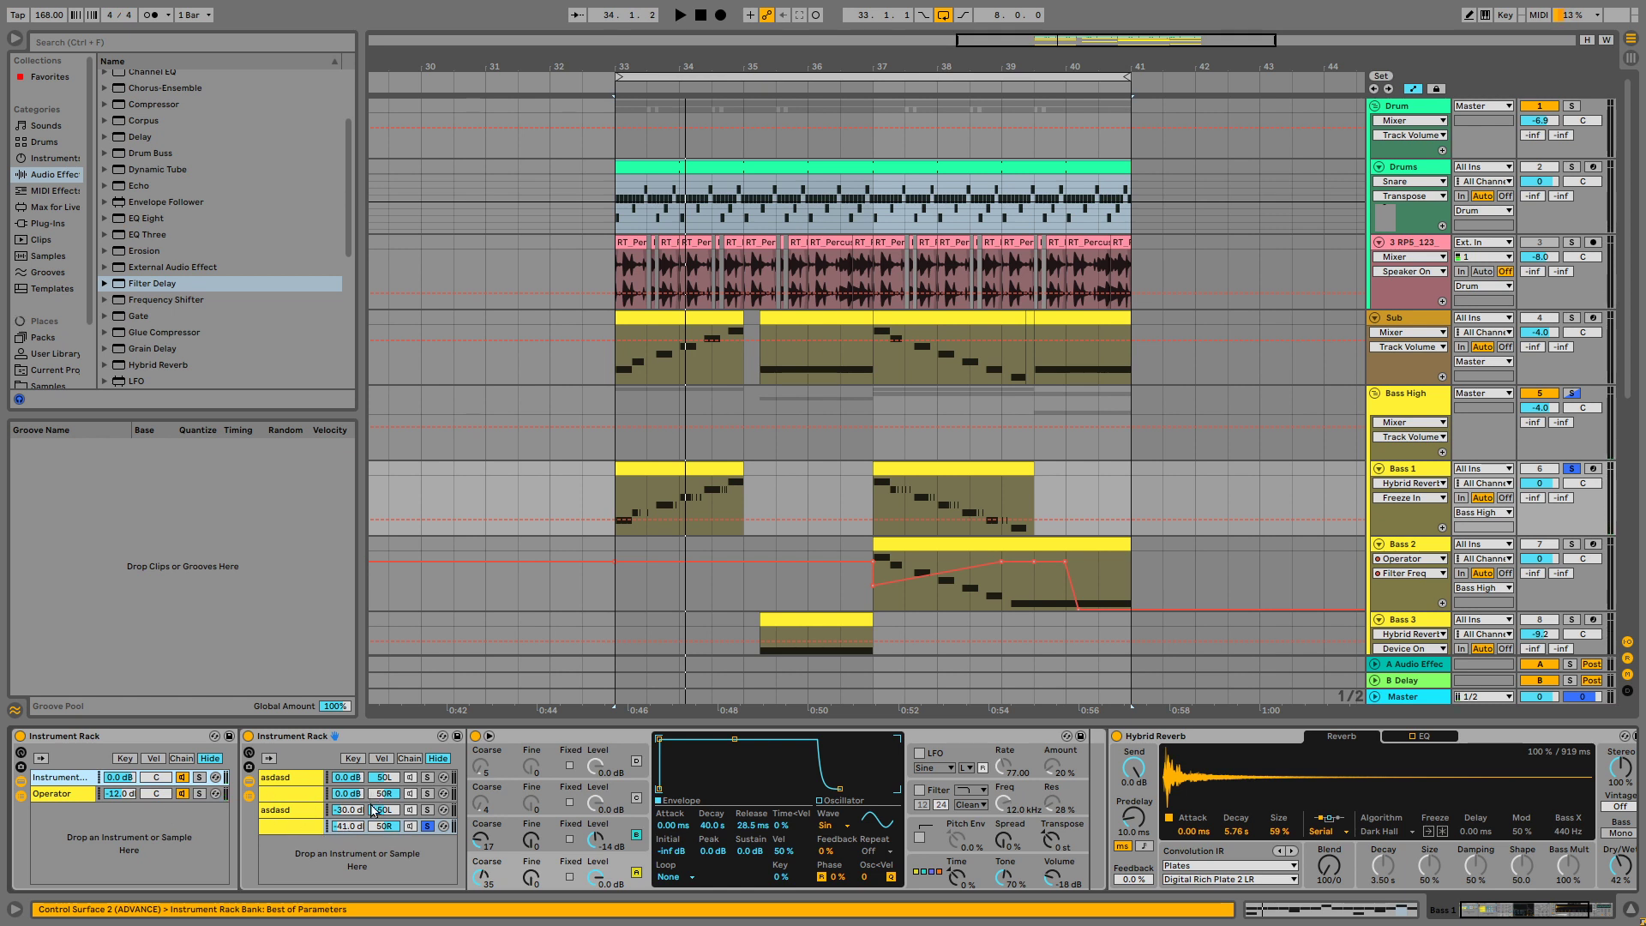
key("space")
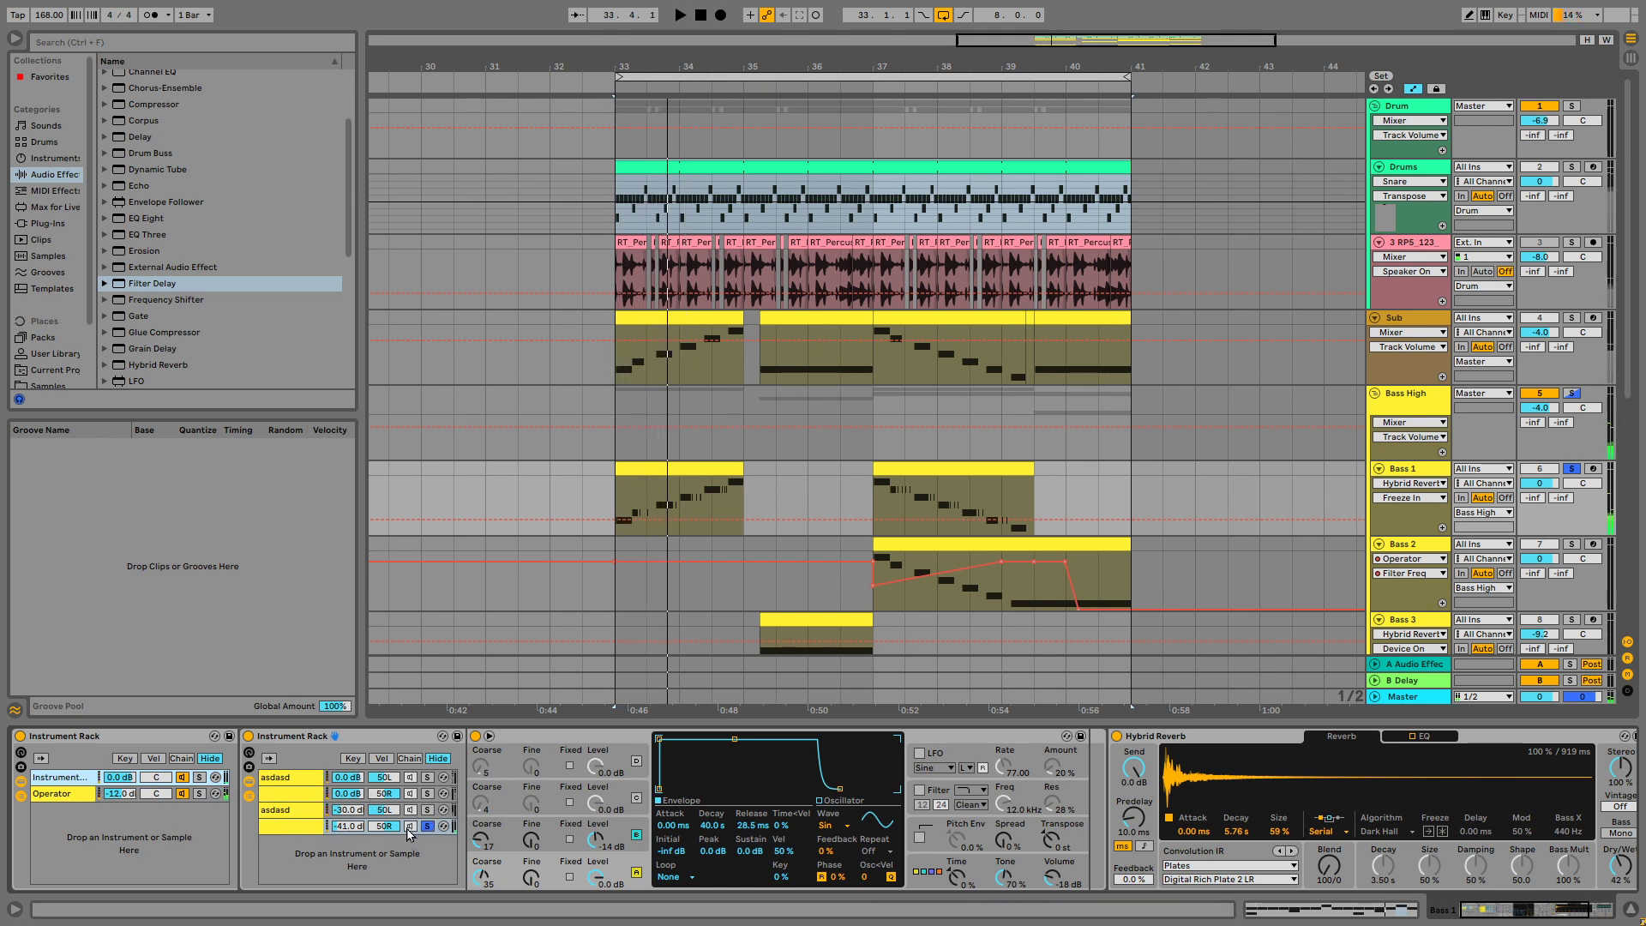
key("space")
left_click(426, 810)
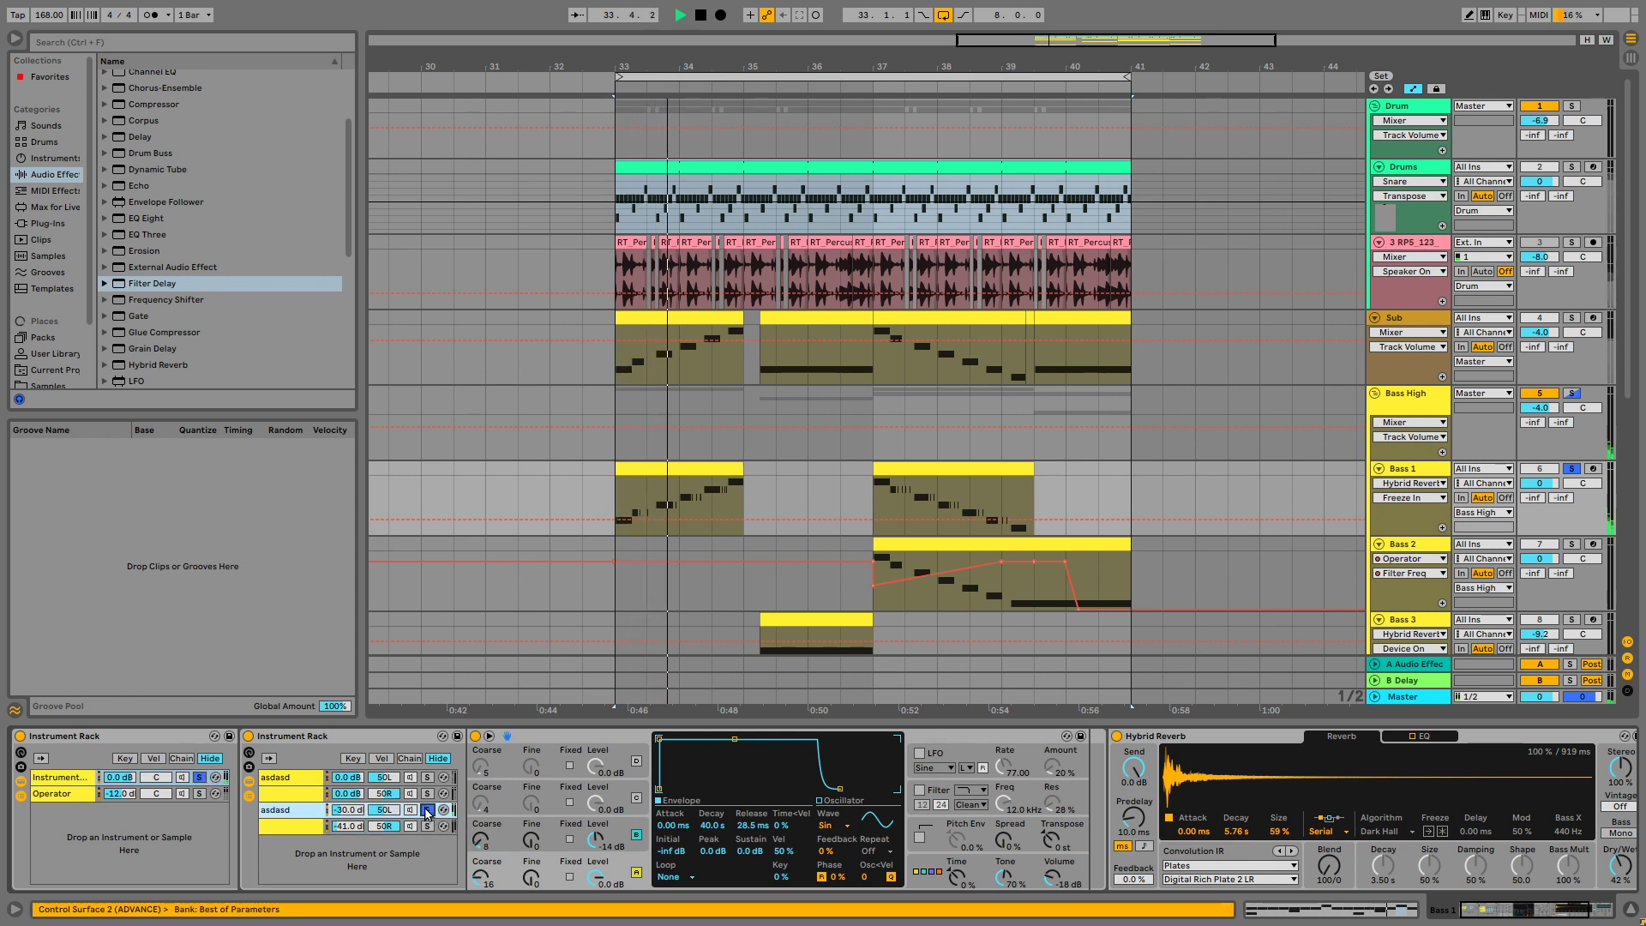
key("space")
Delete the third and fourth chains from Bass 1's nested Instrument Rack
left_click(307, 830)
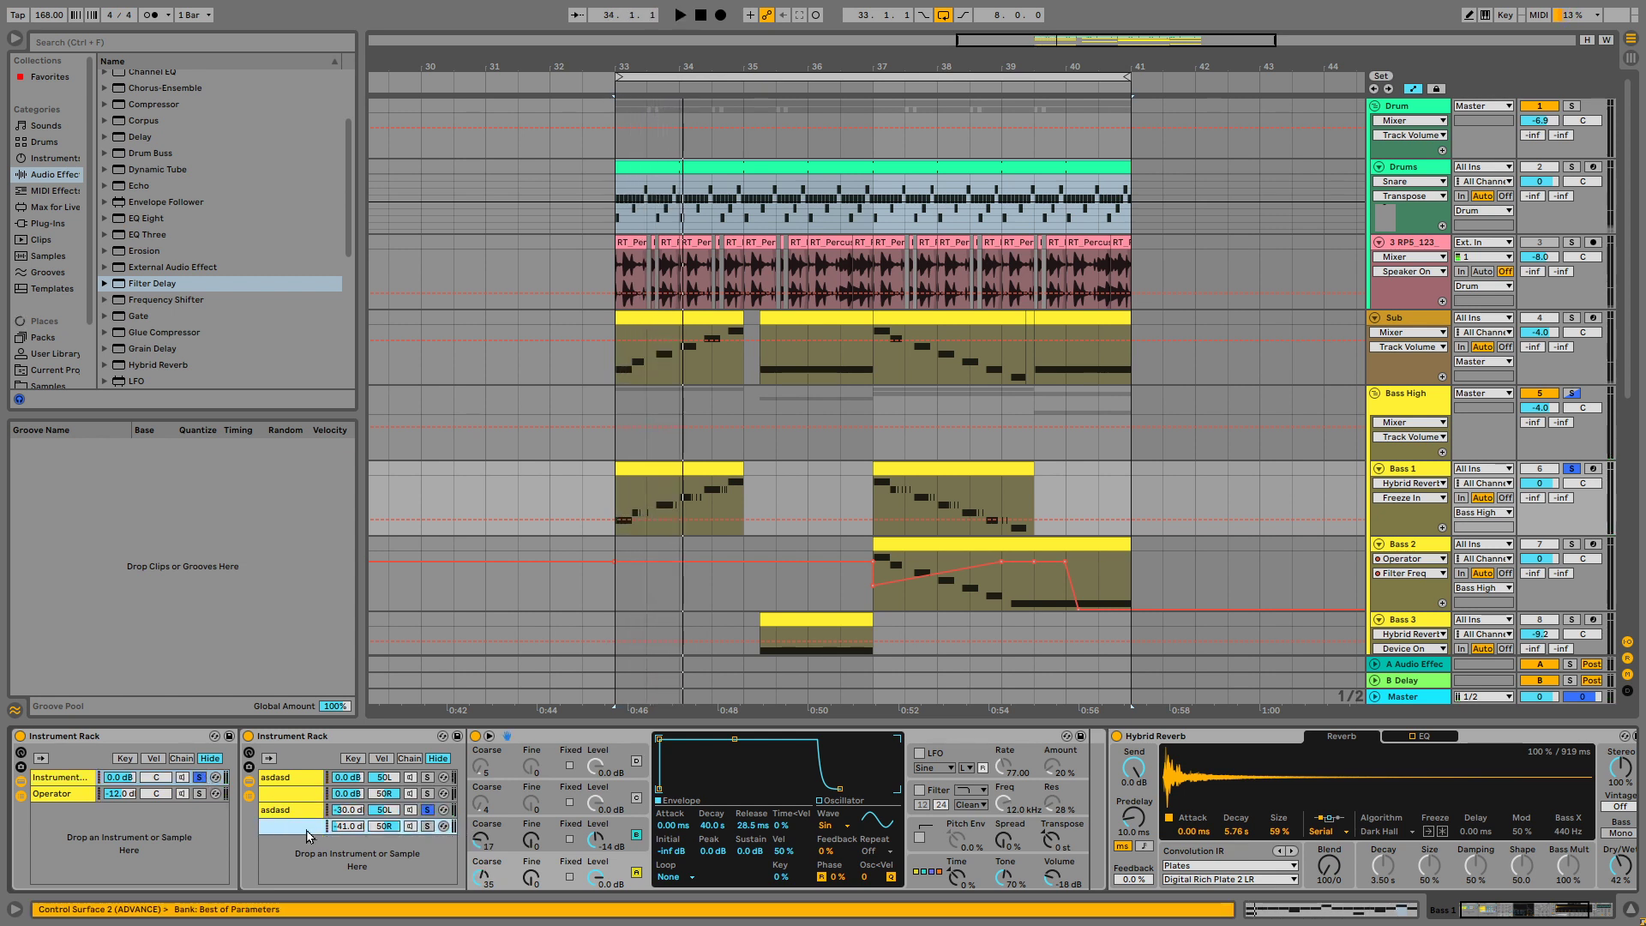
key("Delete")
key("Delete")
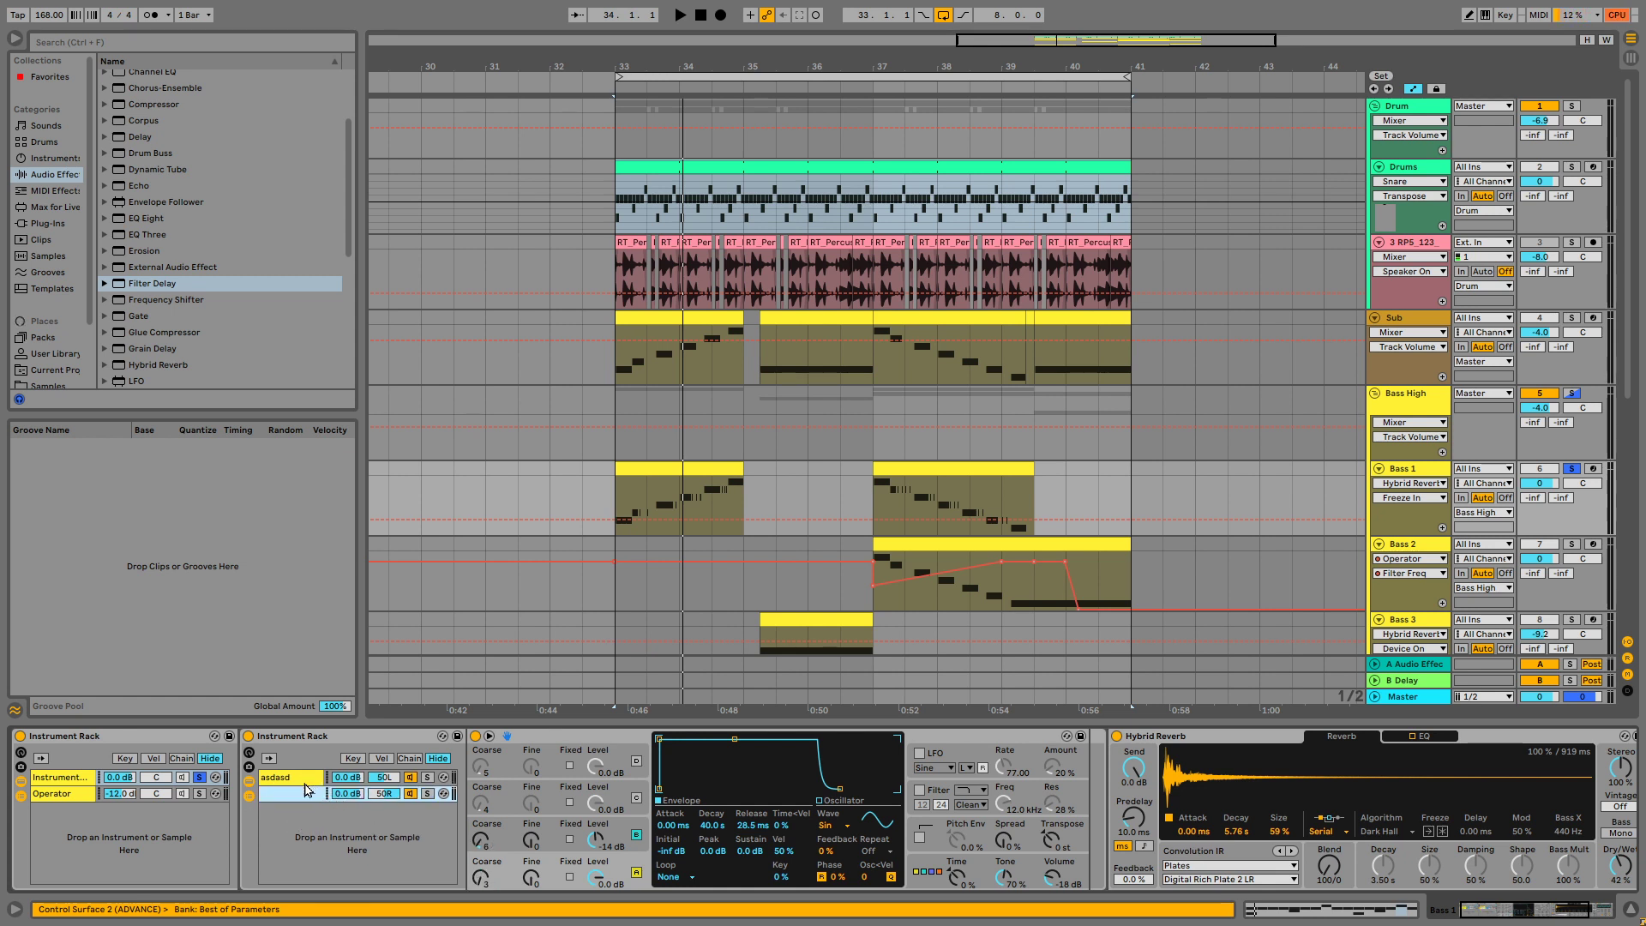
Turn off Operator's oscillator B in both remaining chains of Bass 1's nested rack
left_click(292, 787)
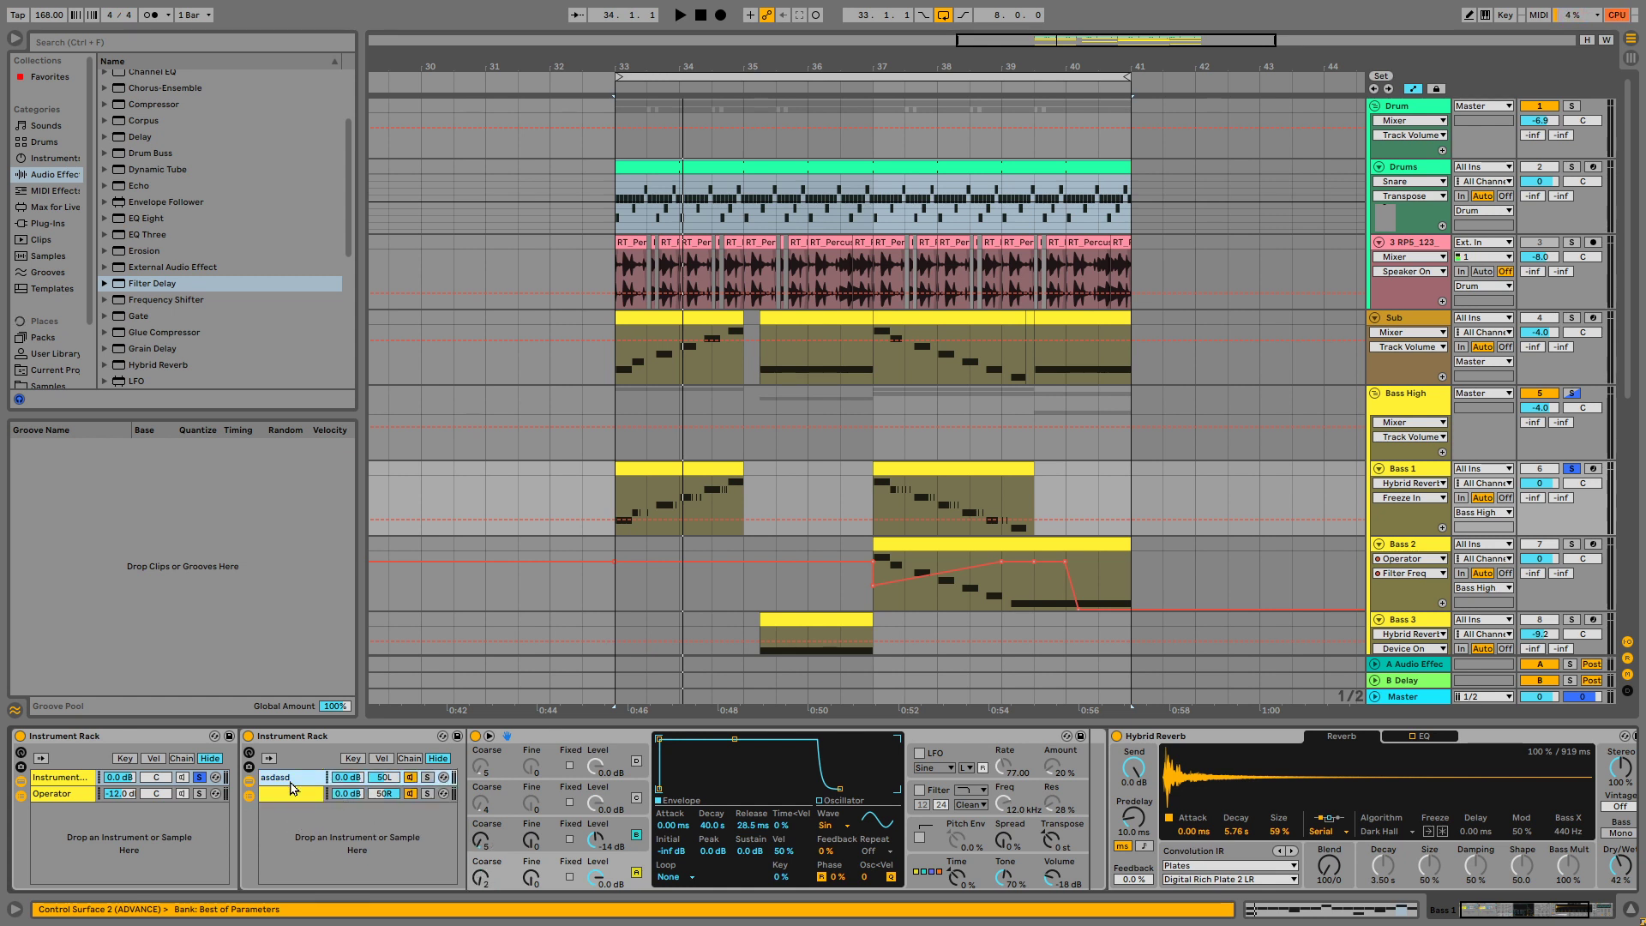
left_click(637, 835)
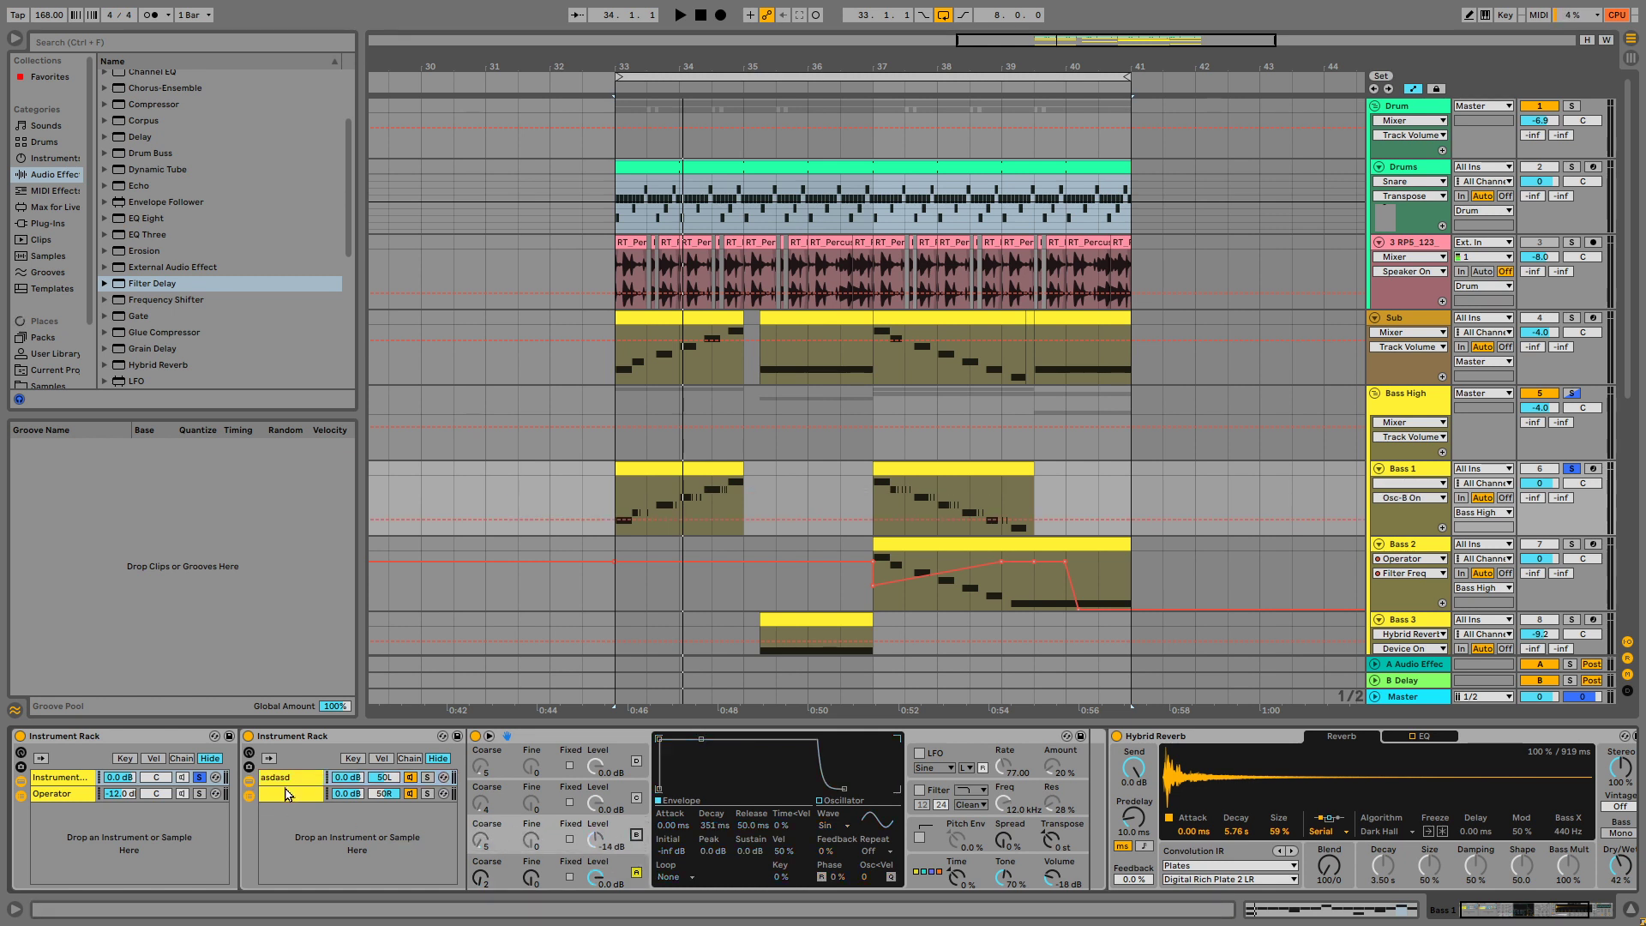
left_click(323, 799)
left_click(635, 835)
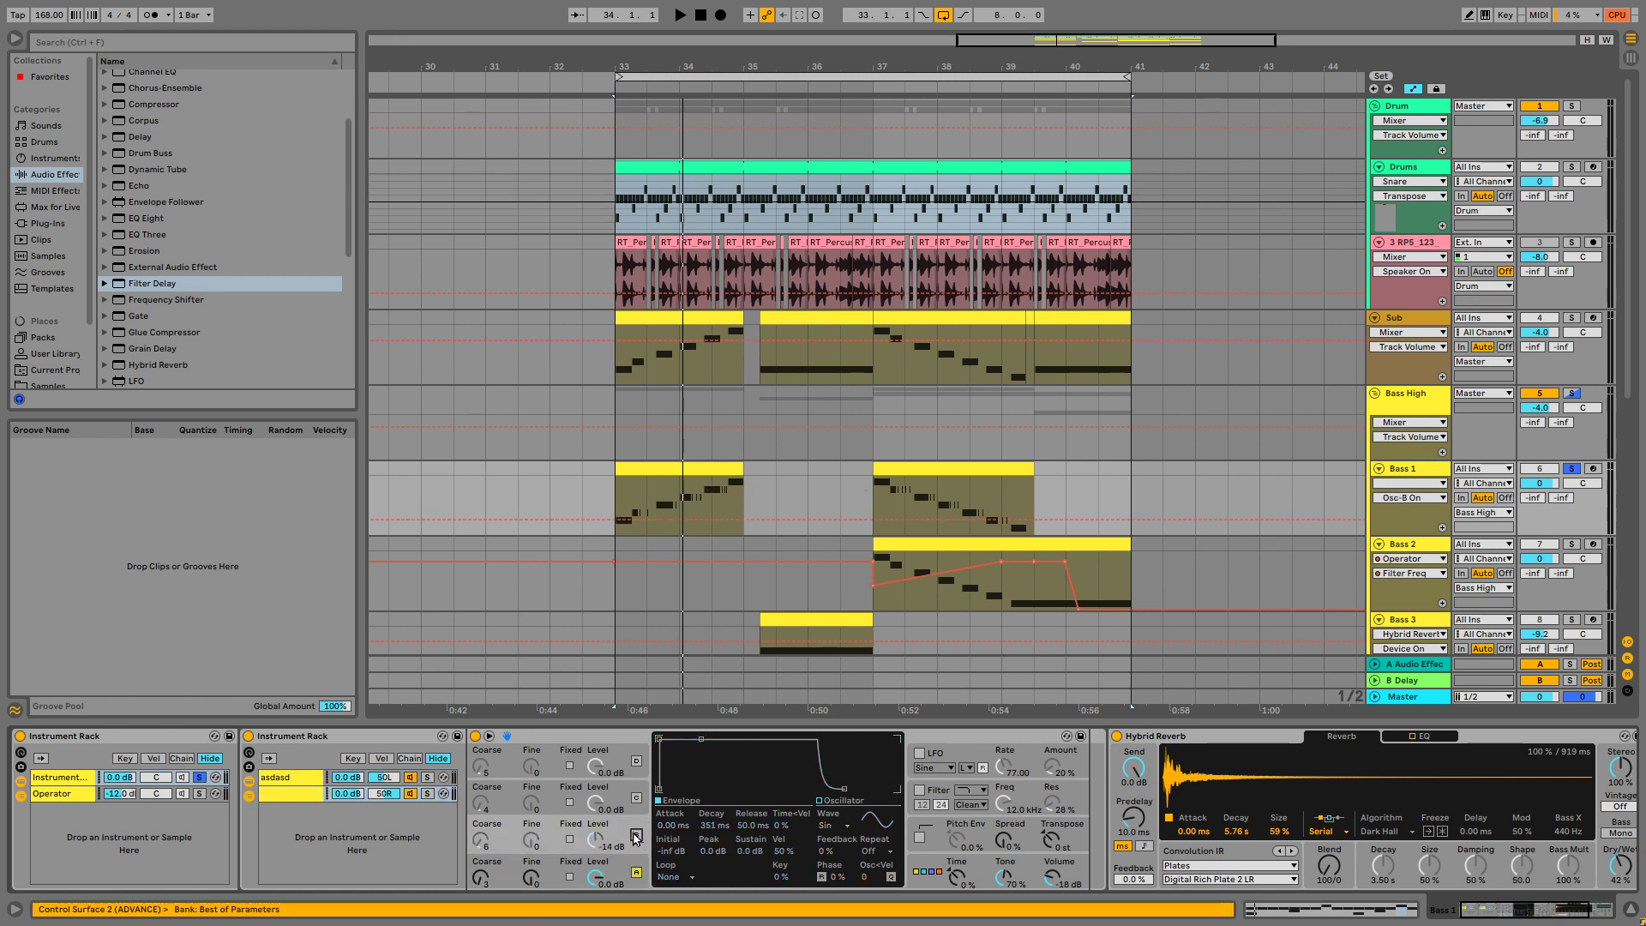
Set the second chain's oscillator A waveform to Sine and lower oscillator A's Coarse value in both chains
left_click(287, 799)
left_click(517, 870)
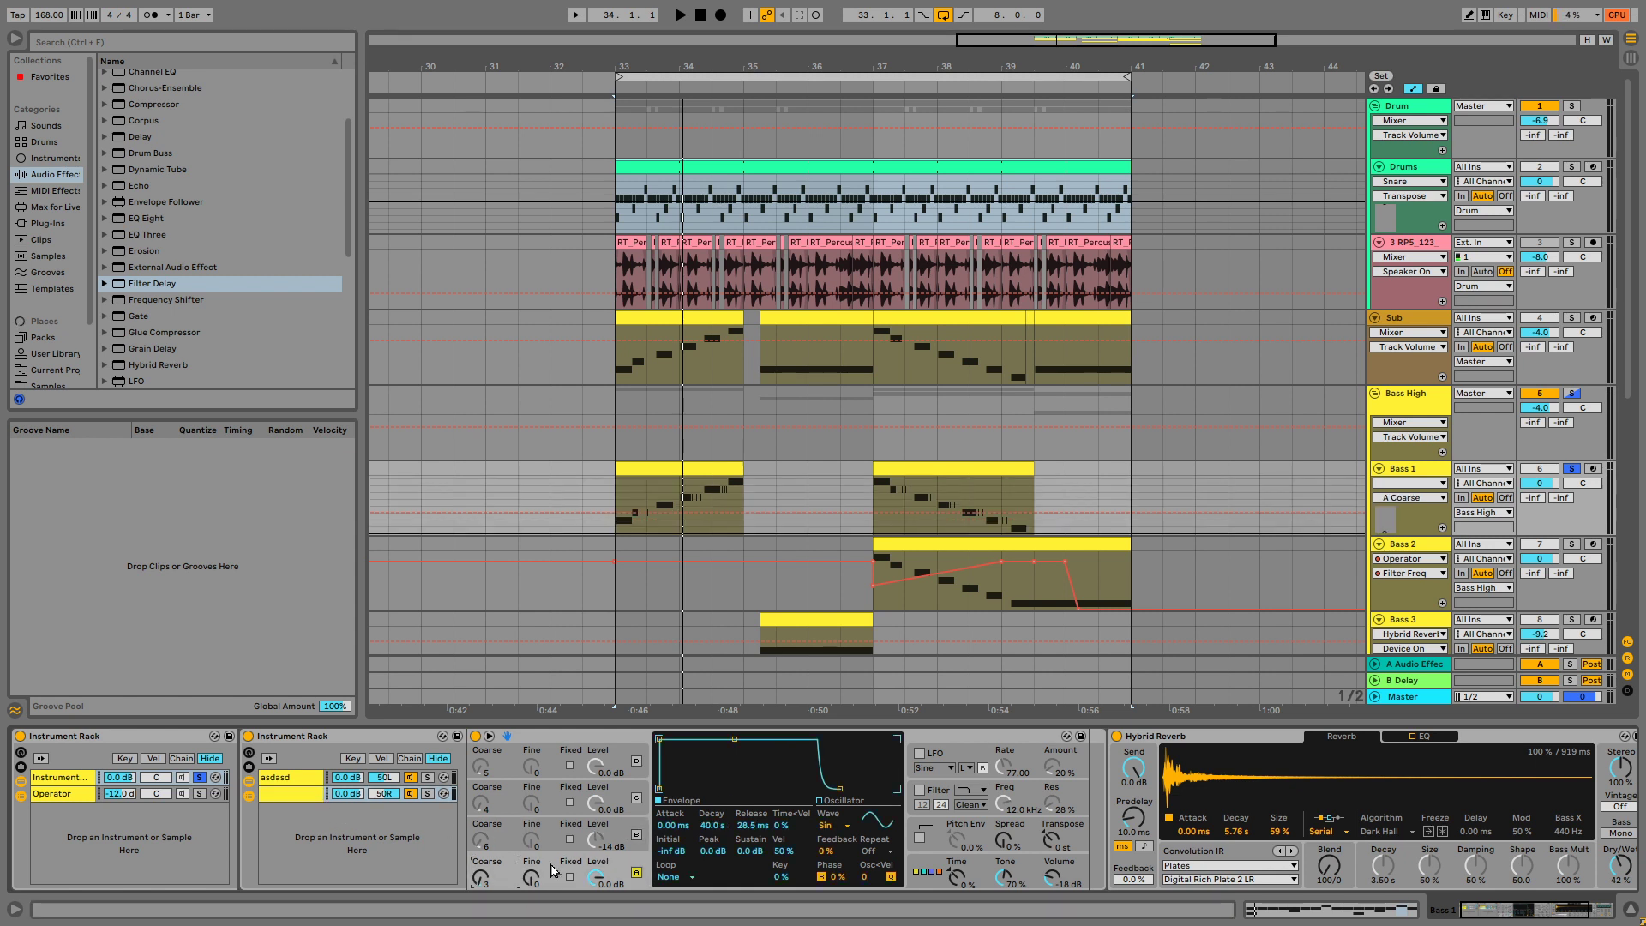
left_click(852, 818)
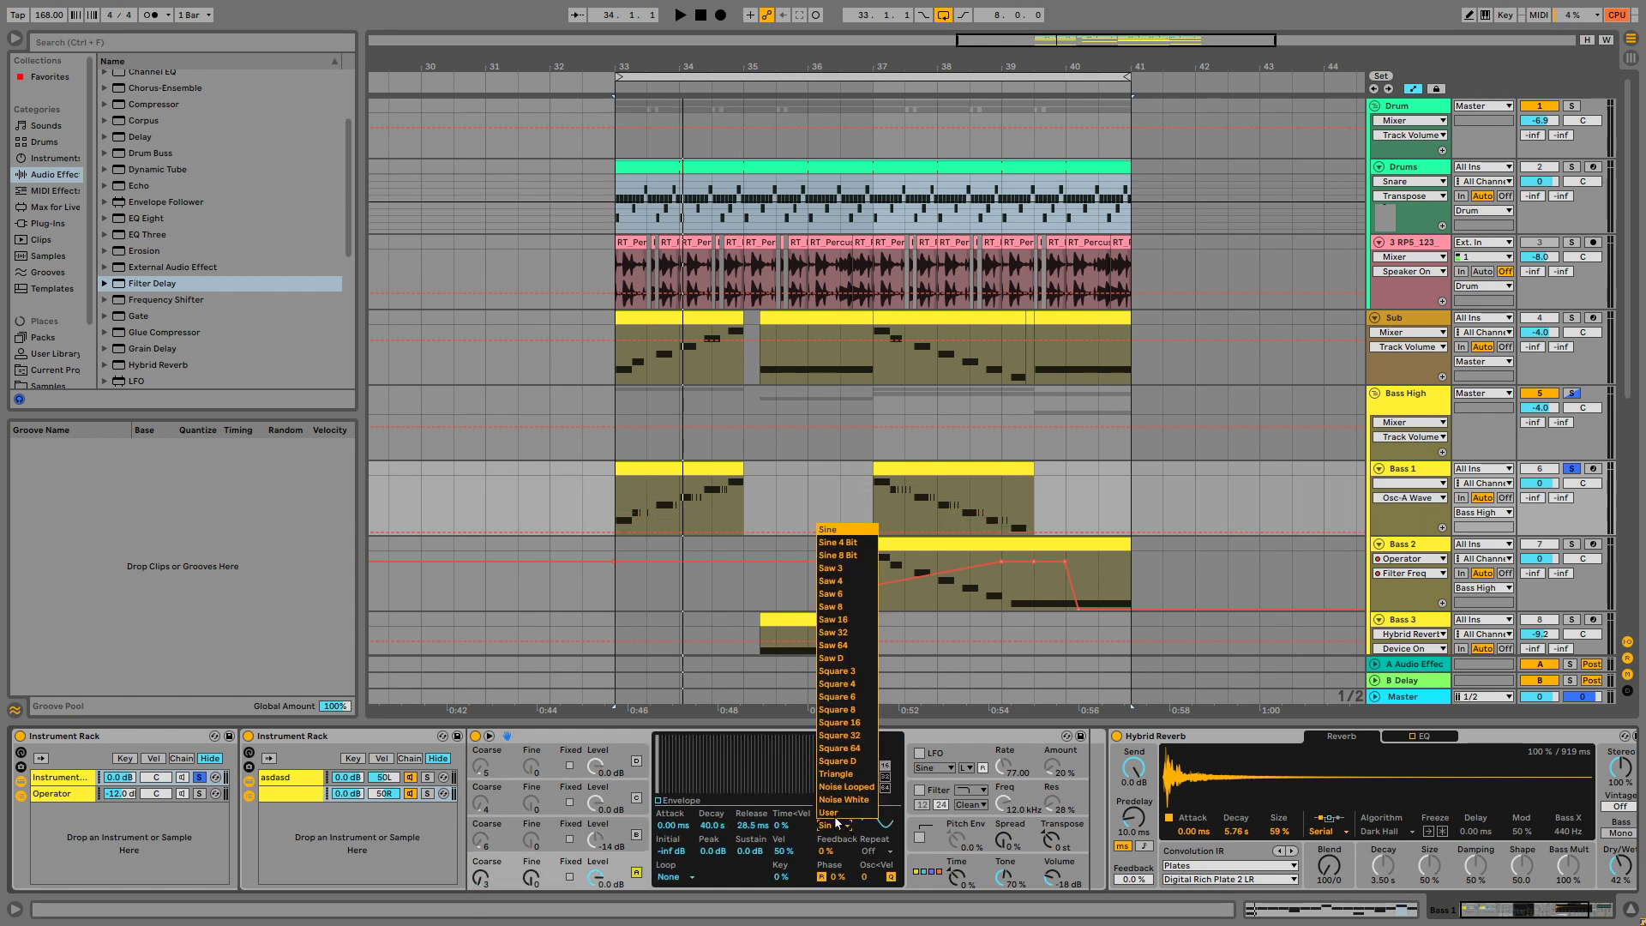
left_click(845, 524)
left_click_drag(483, 880, 482, 900)
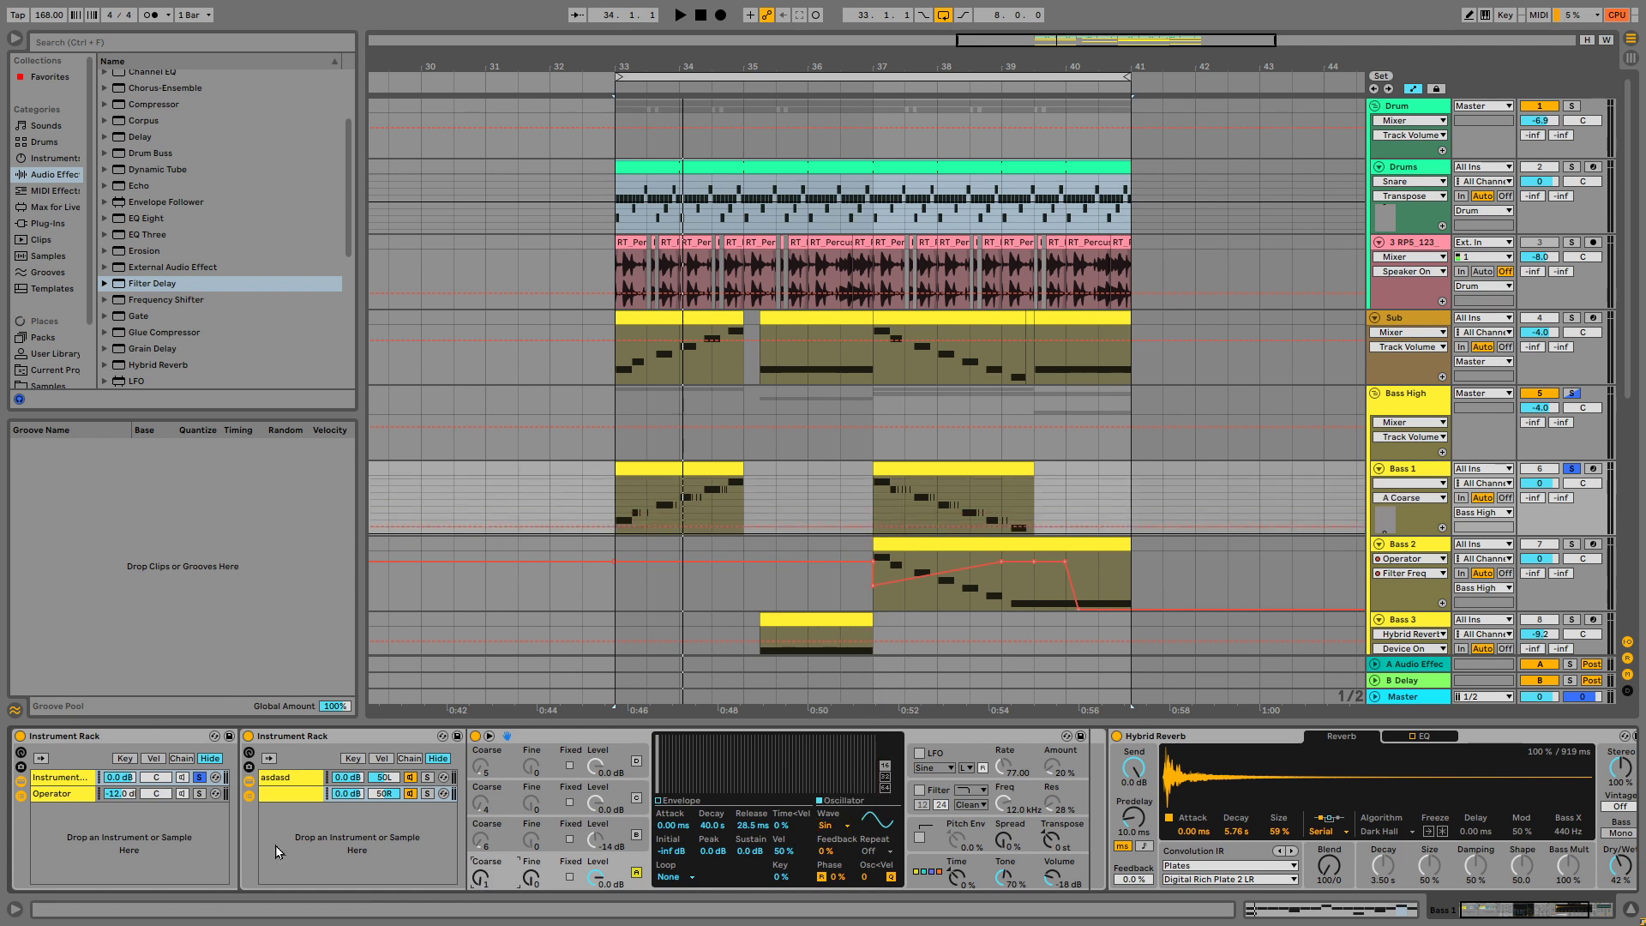
left_click(300, 798)
left_click(293, 796)
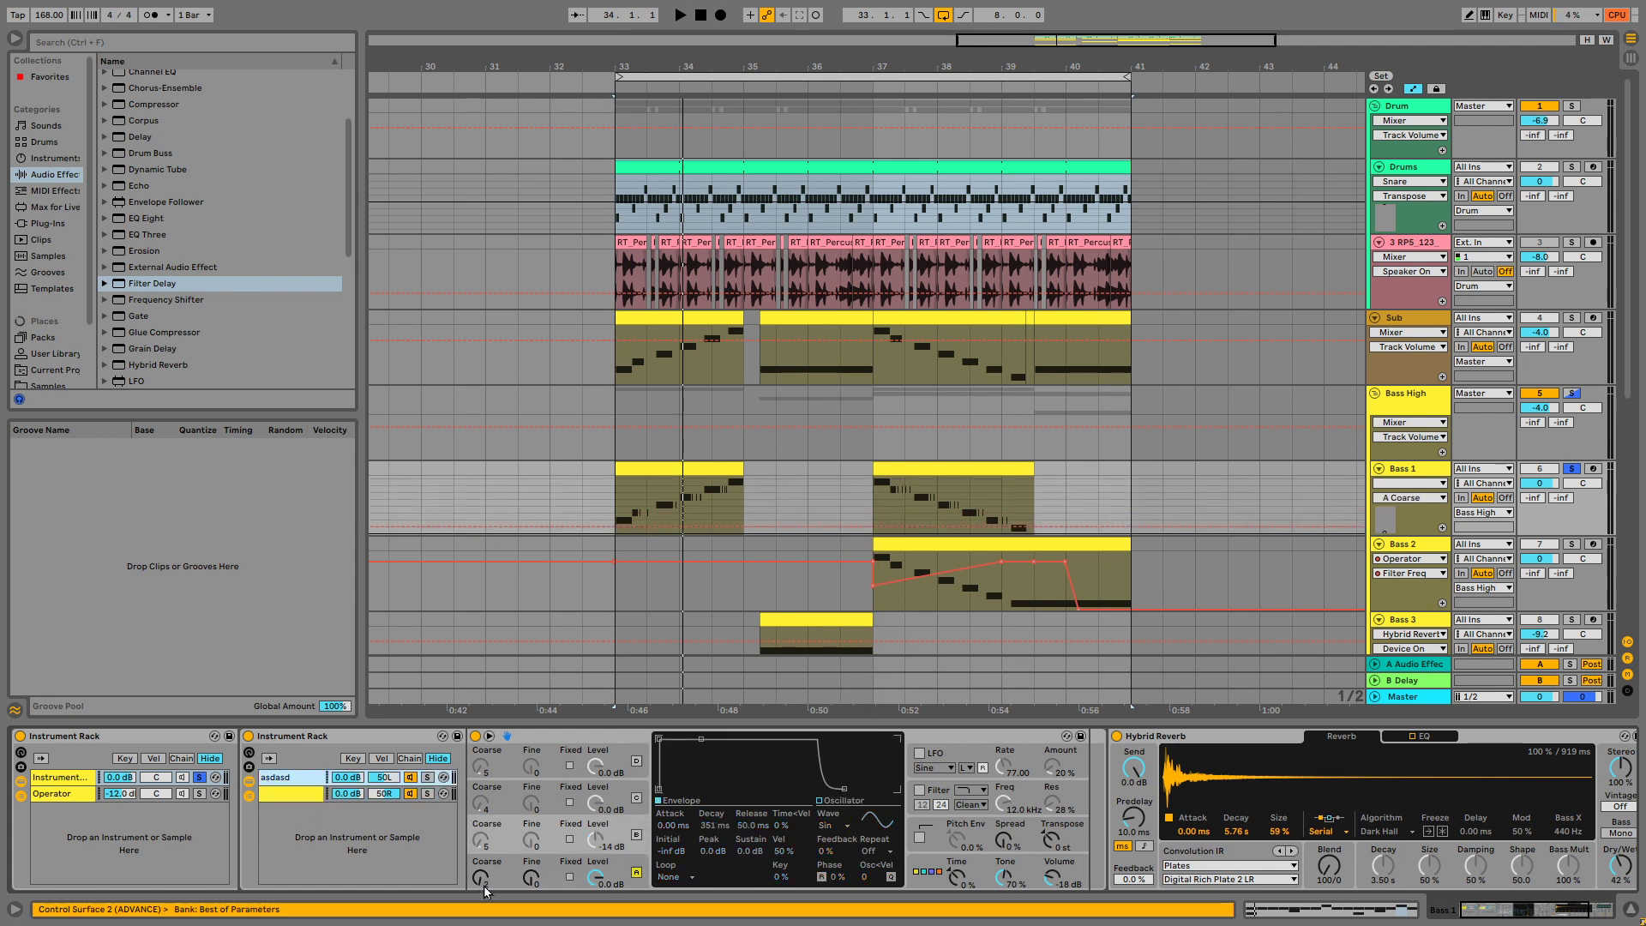
left_click_drag(486, 885, 486, 897)
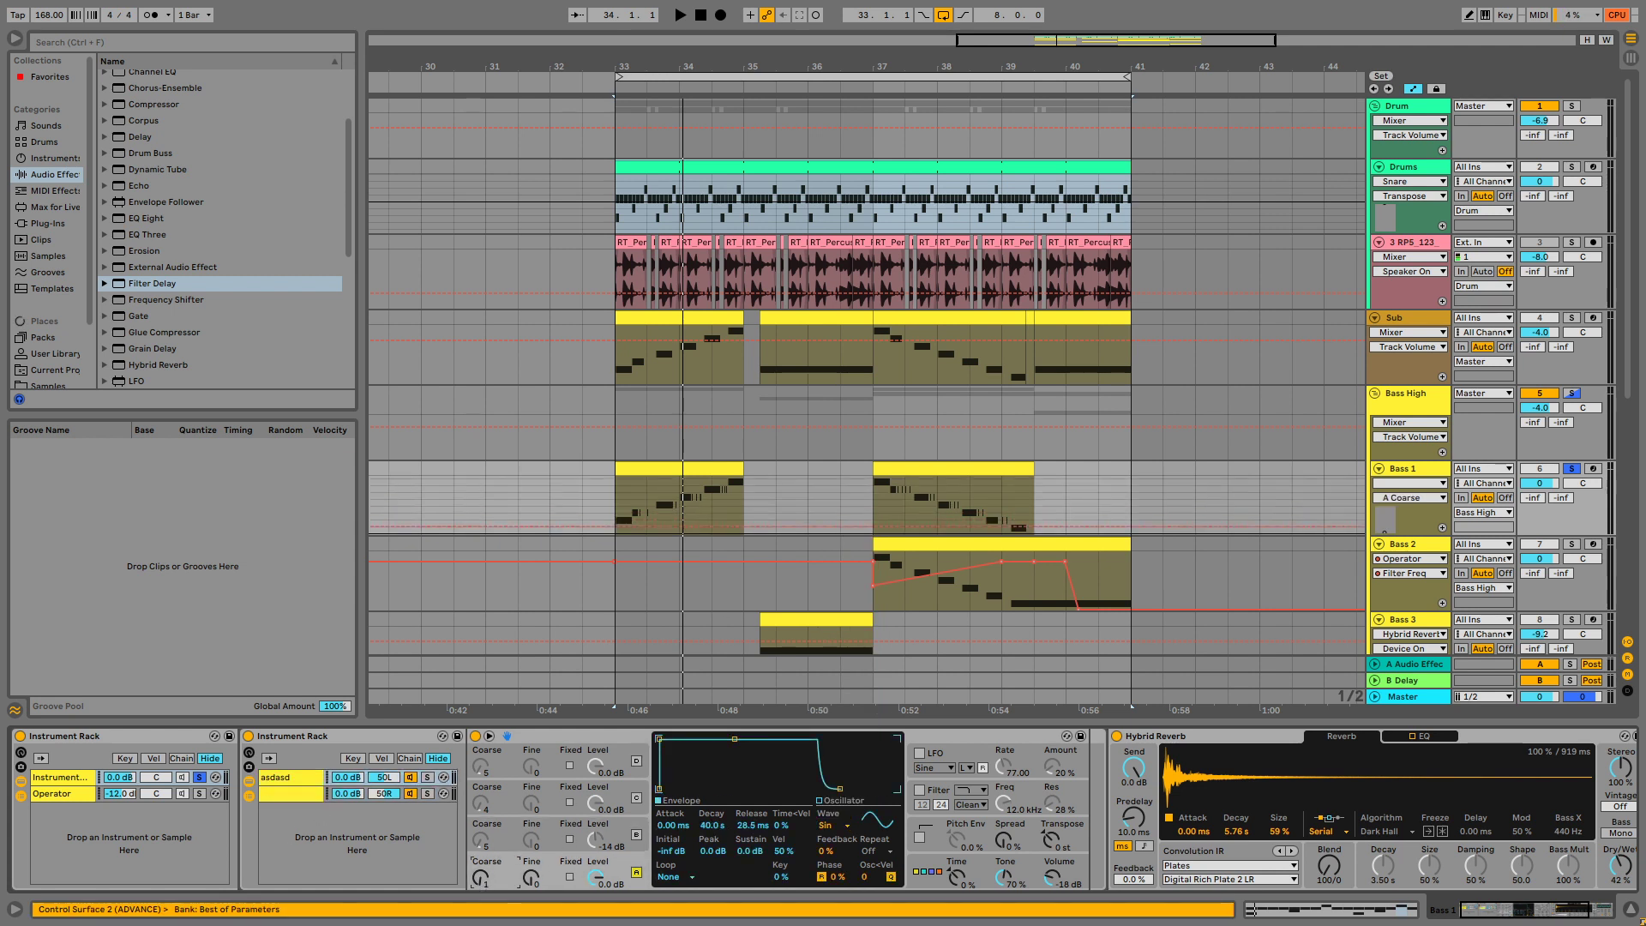
Show the first chain's oscillator A waveform editor, limit it to 16 partials, and play Bass 1
left_click(844, 800)
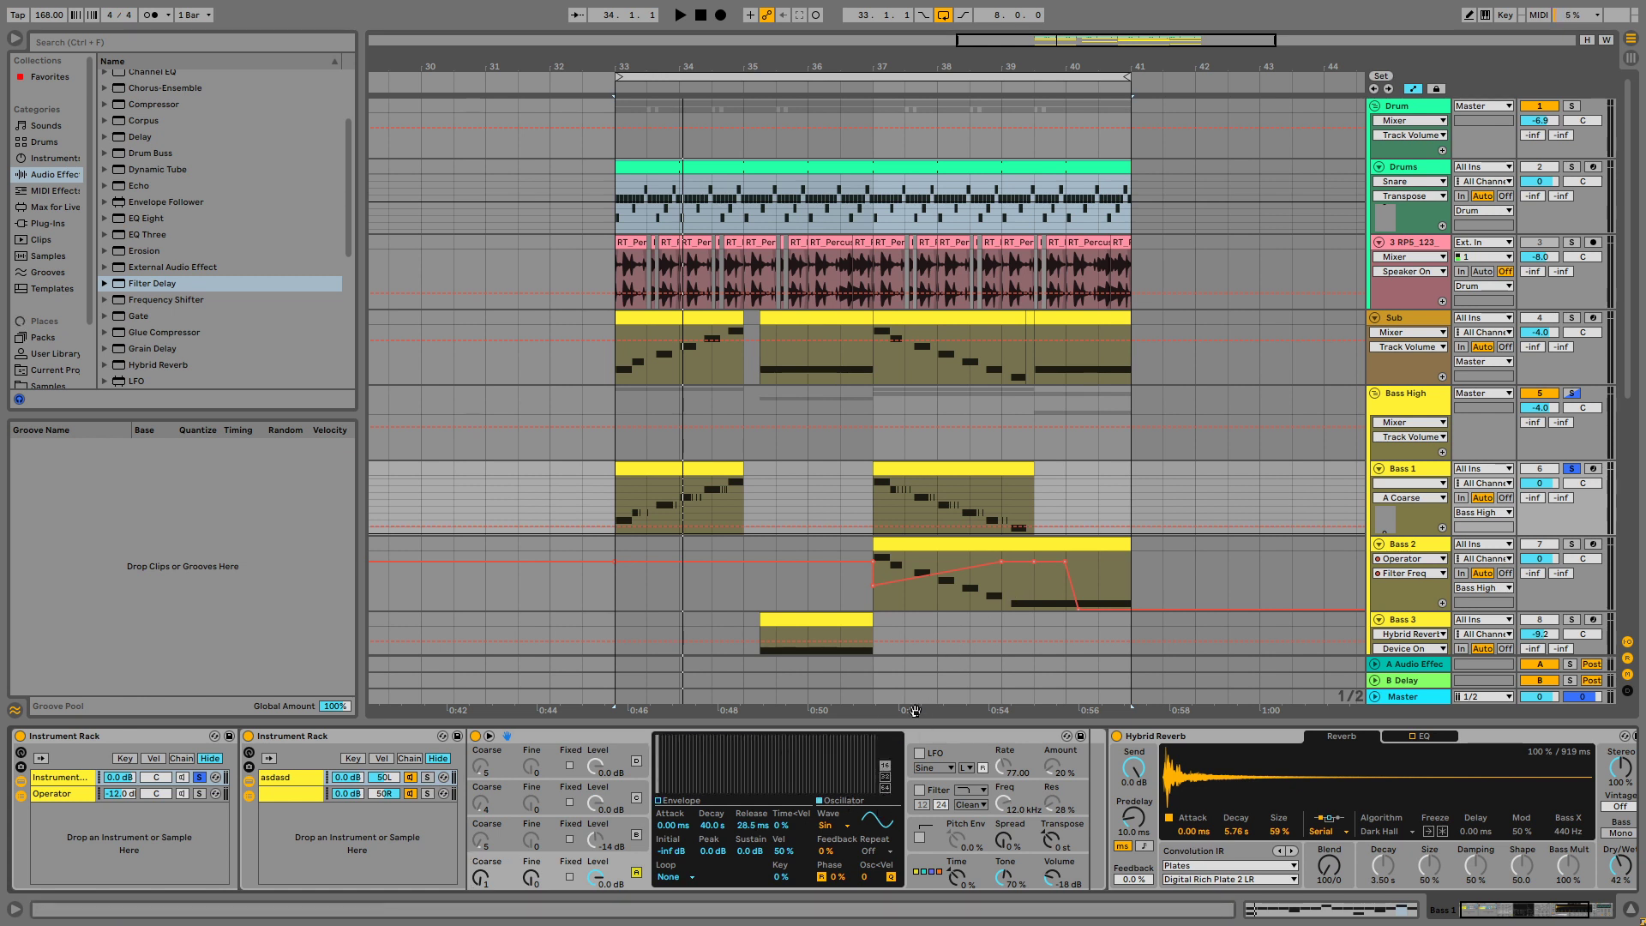
left_click_drag(878, 758, 883, 787)
key("space")
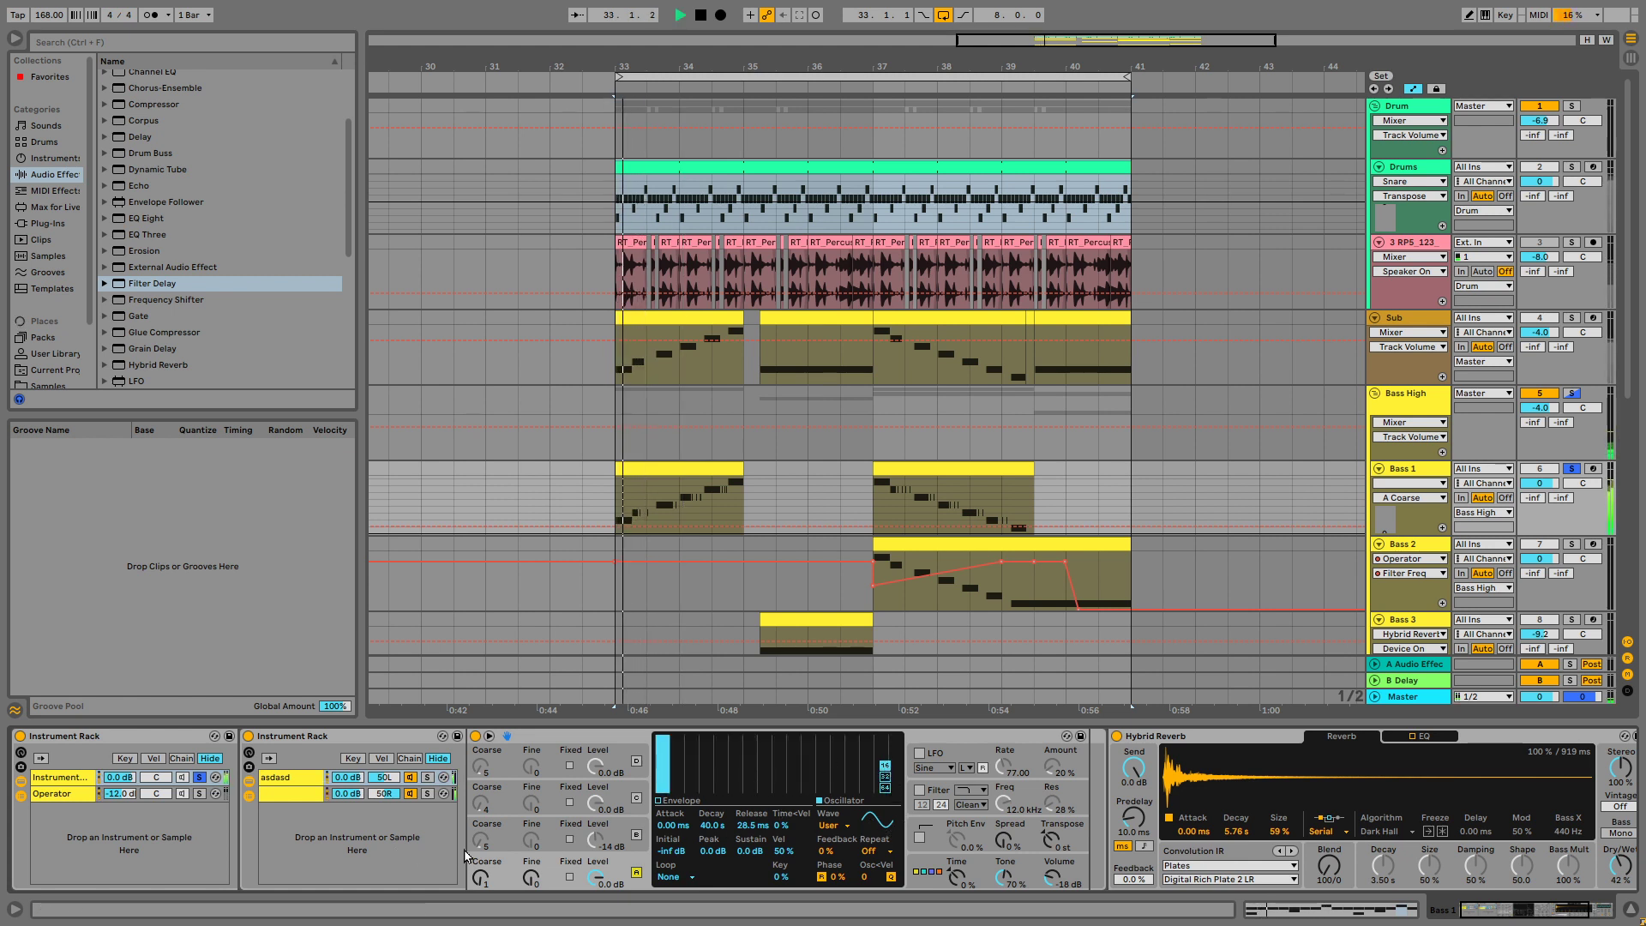
key("space")
Remove the first partial of the first chain's oscillator A, draw partials 2, 4 and 6, and listen to the result
left_click_drag(666, 754, 668, 861)
key("space")
key("space")
left_click(682, 777)
left_click_drag(708, 759, 735, 761)
key("space")
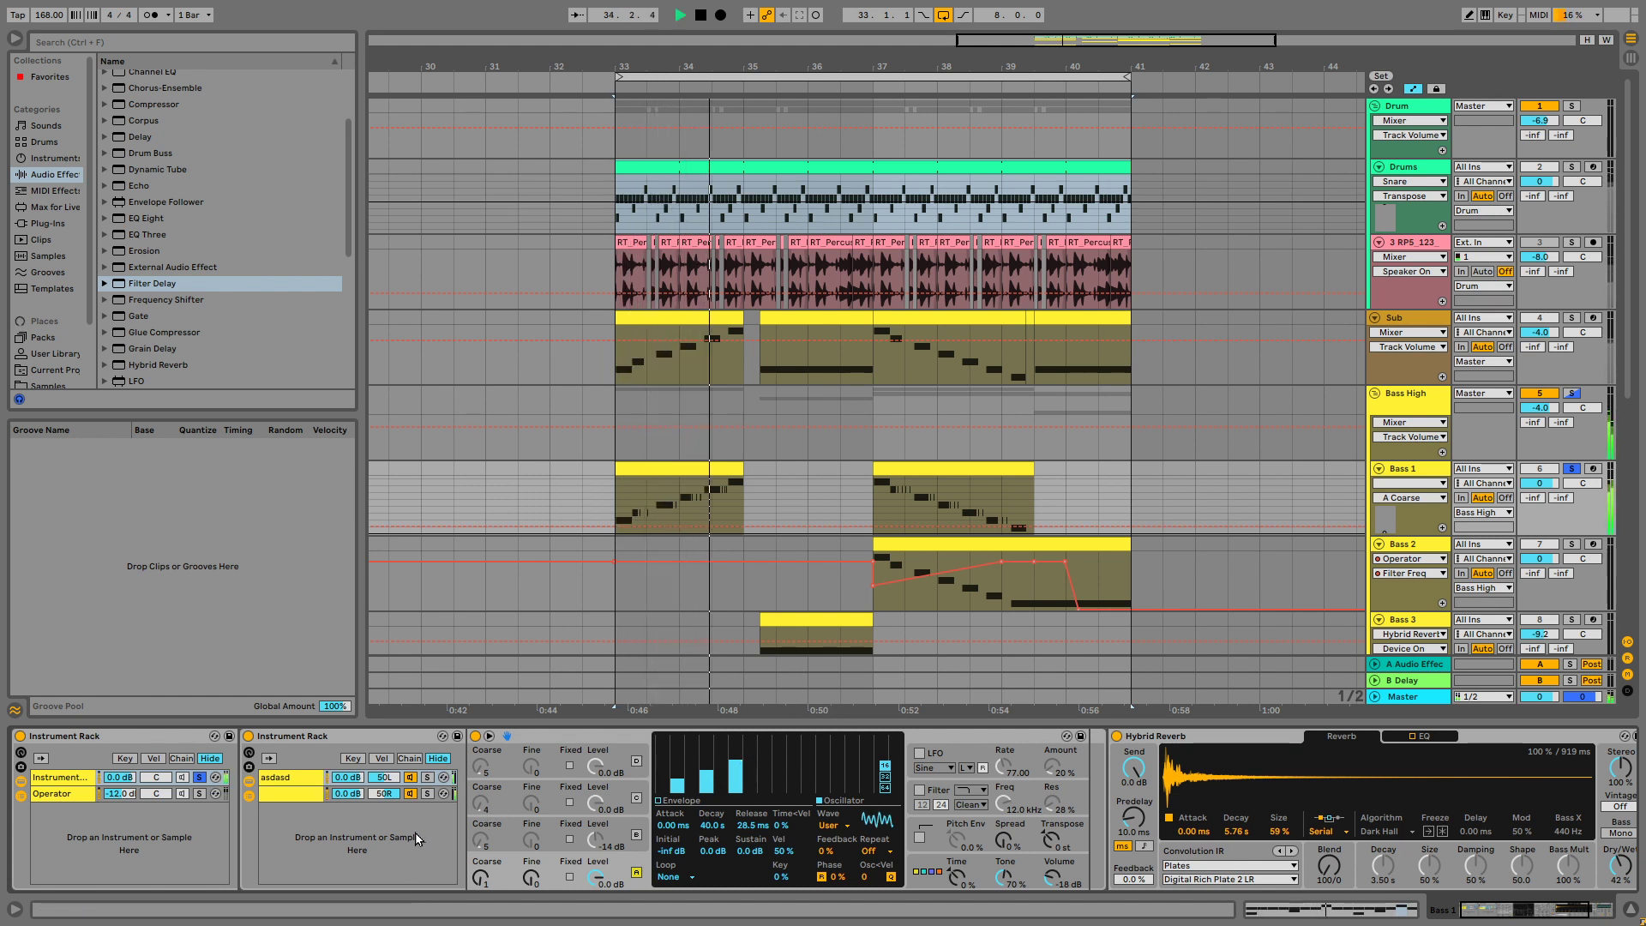
key("space")
Limit the second chain's oscillator A to 16 partials, replace its first partial with partials 3, 5 and 7, and listen
left_click(292, 792)
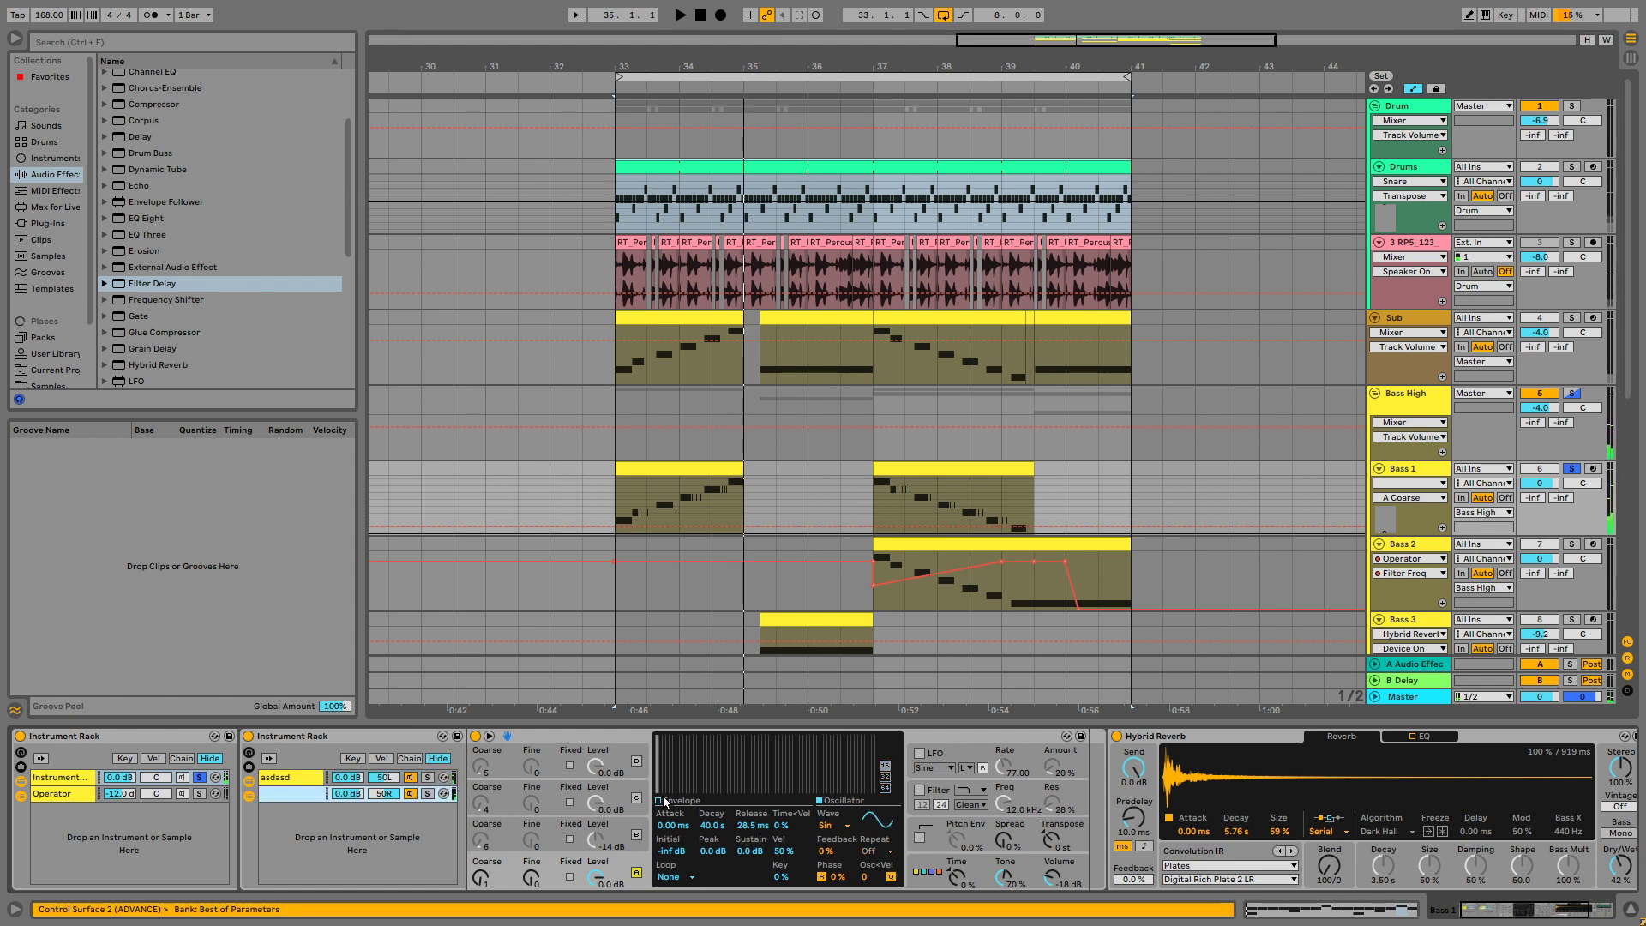
left_click(661, 737)
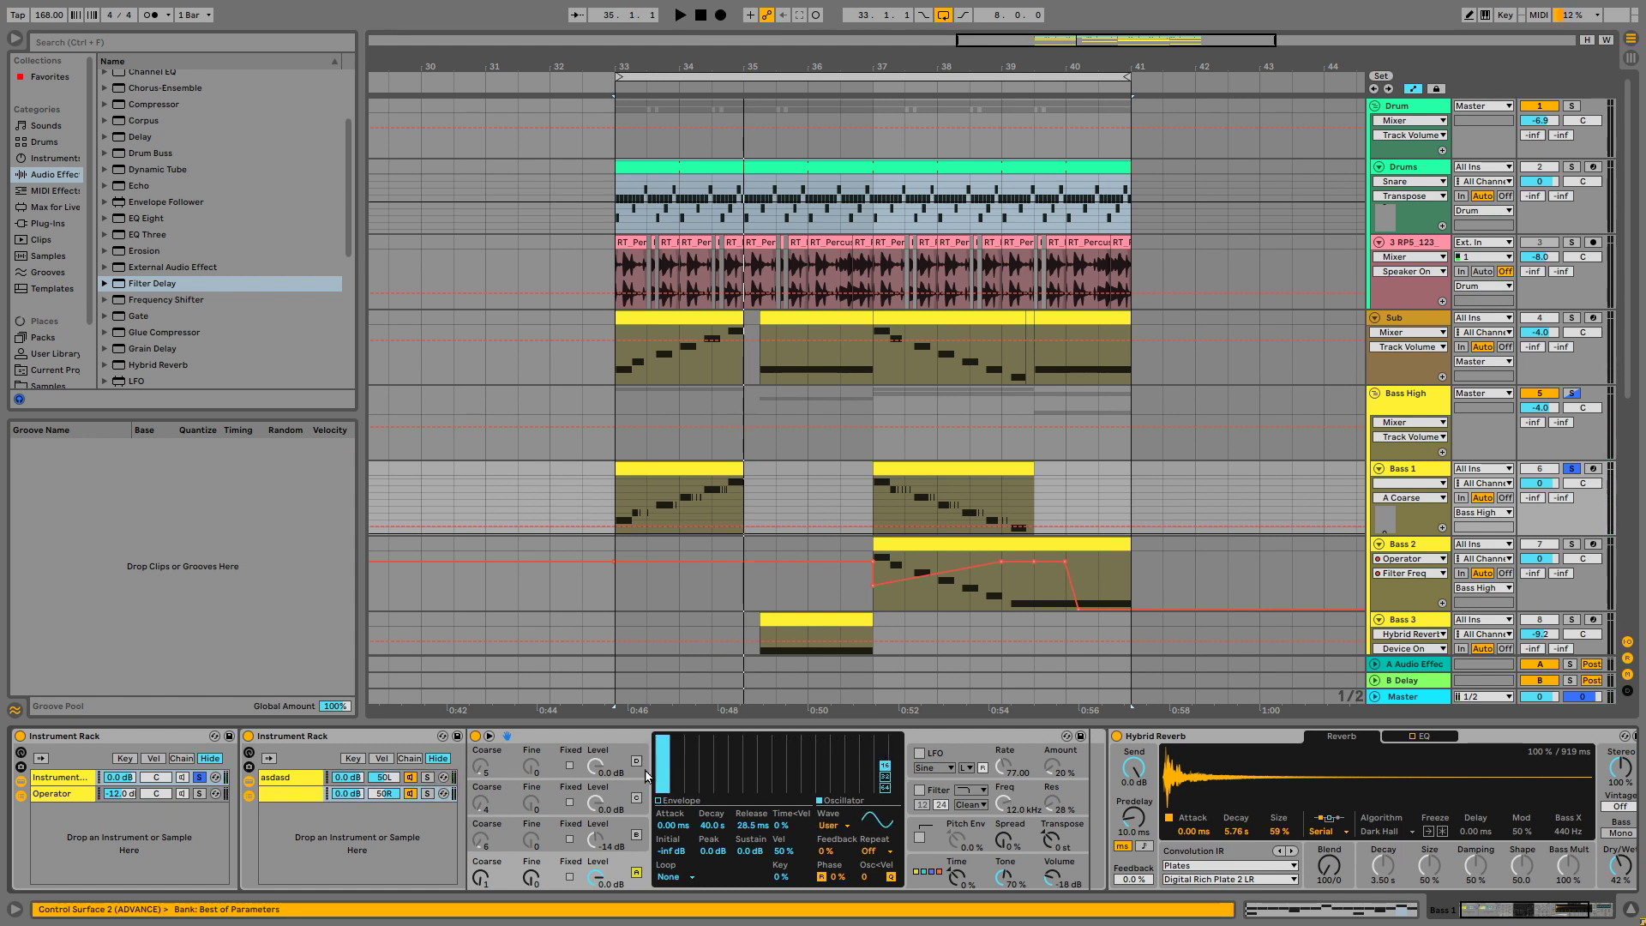
left_click_drag(661, 775, 667, 829)
left_click(692, 771)
left_click(722, 762)
left_click(752, 754)
key("space")
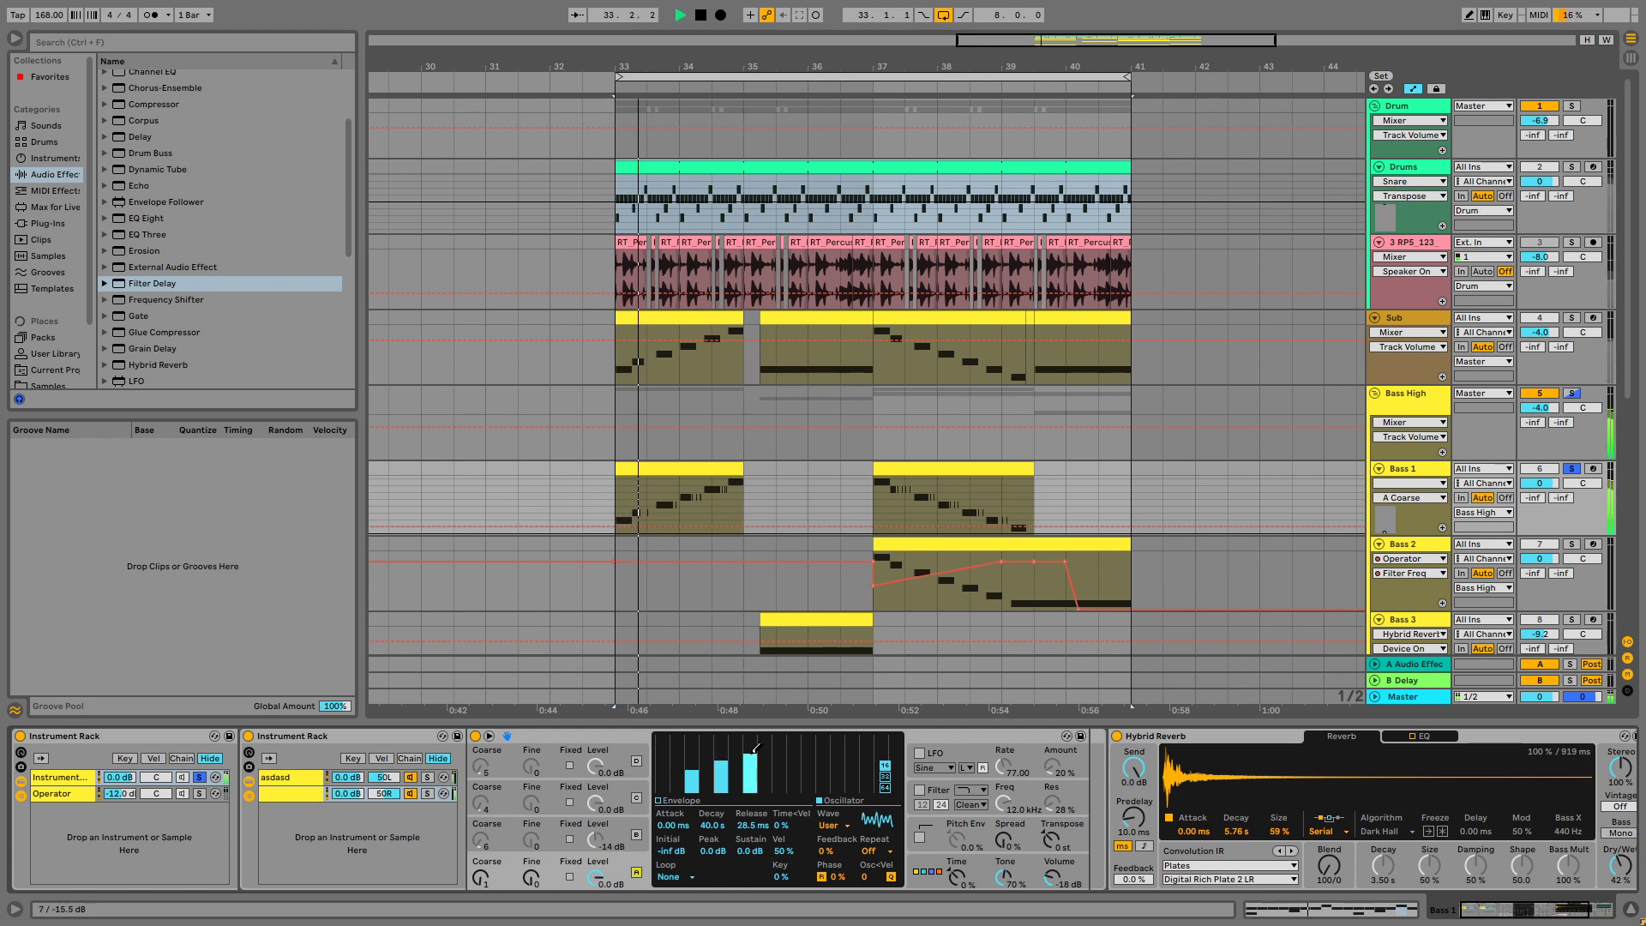
key("space")
Remove partial 7 from the second chain's oscillator A and try partial 10, removing it again after listening
left_click_drag(751, 763, 755, 810)
left_click(797, 759)
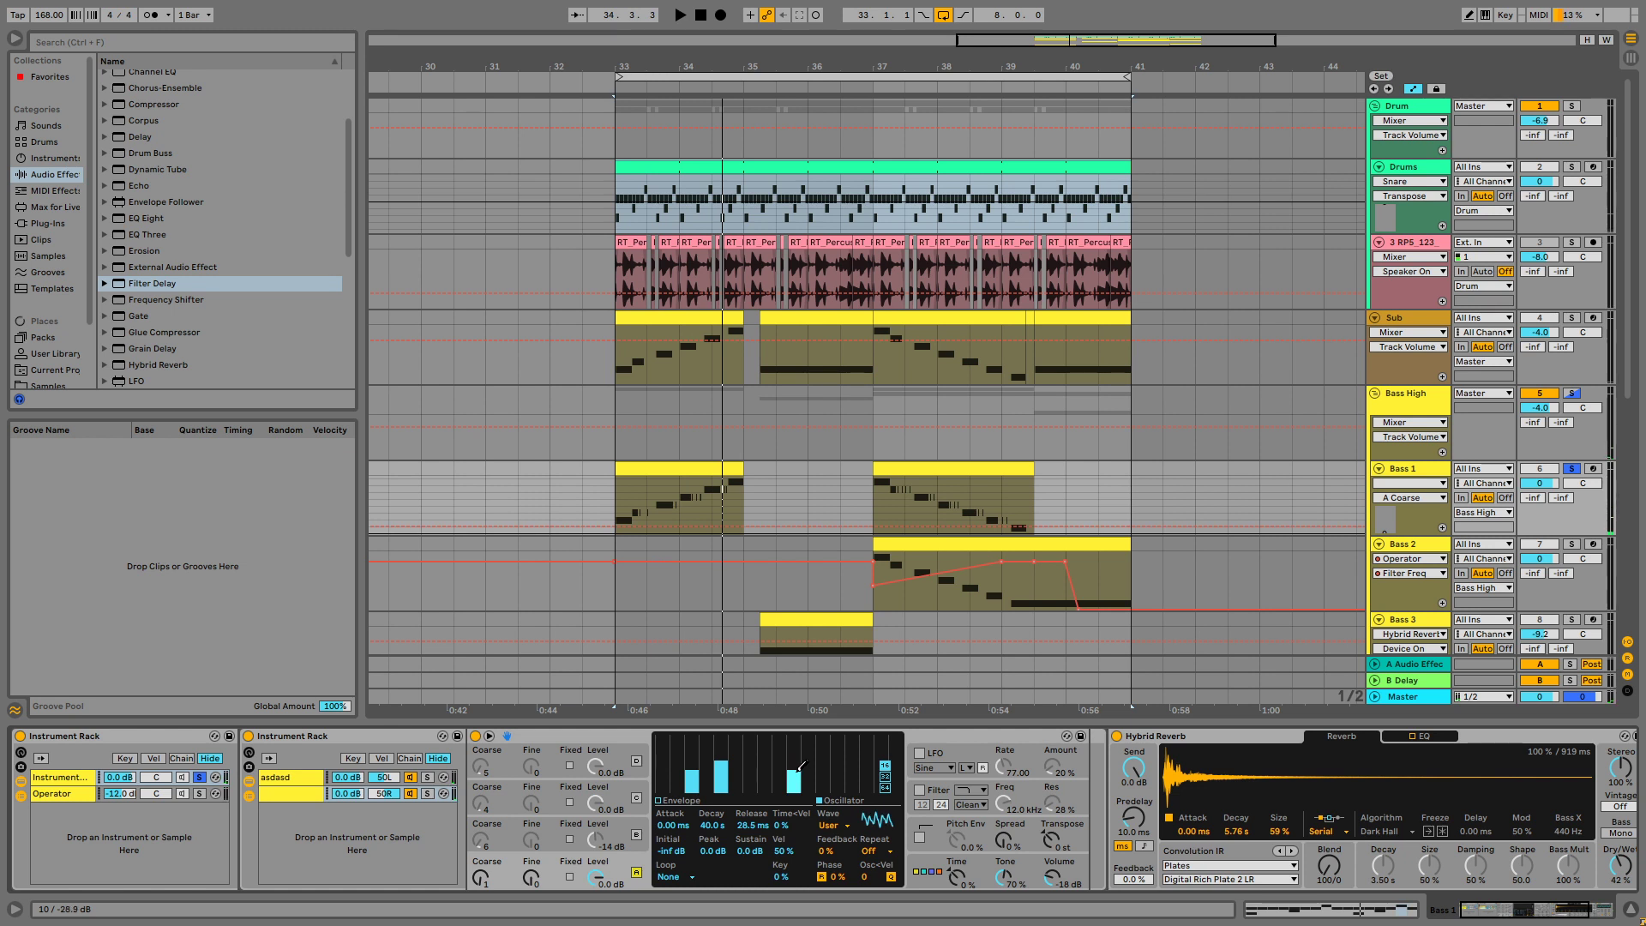
key("space")
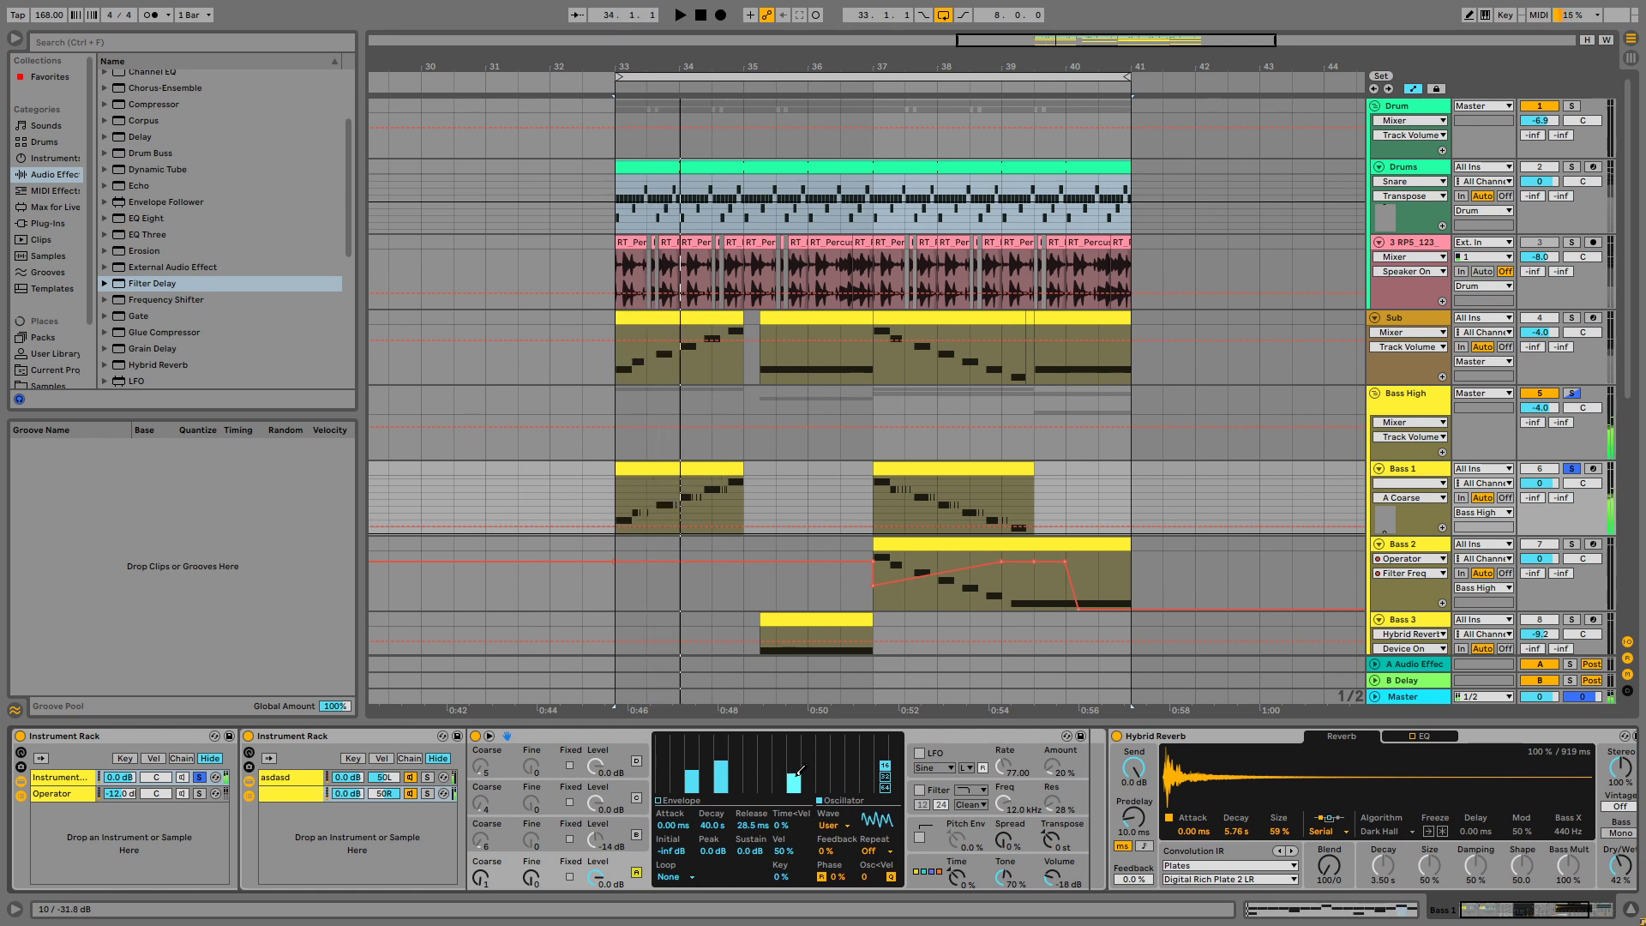
left_click_drag(799, 771, 799, 796)
key("space")
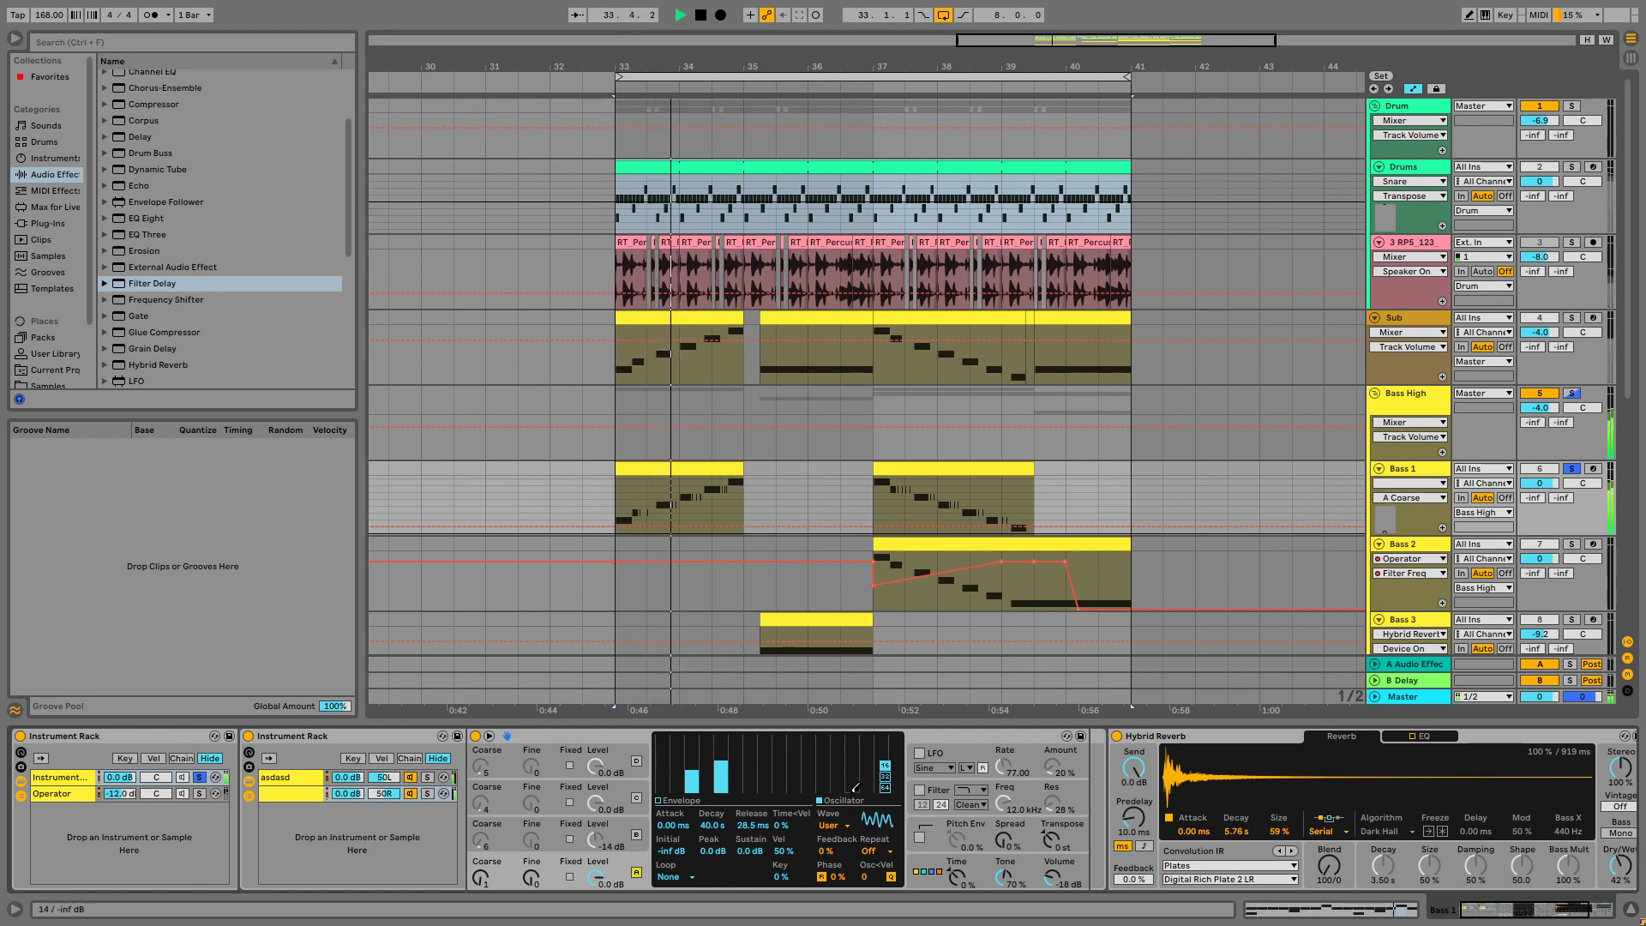
left_click(852, 789)
key("space")
key("space")
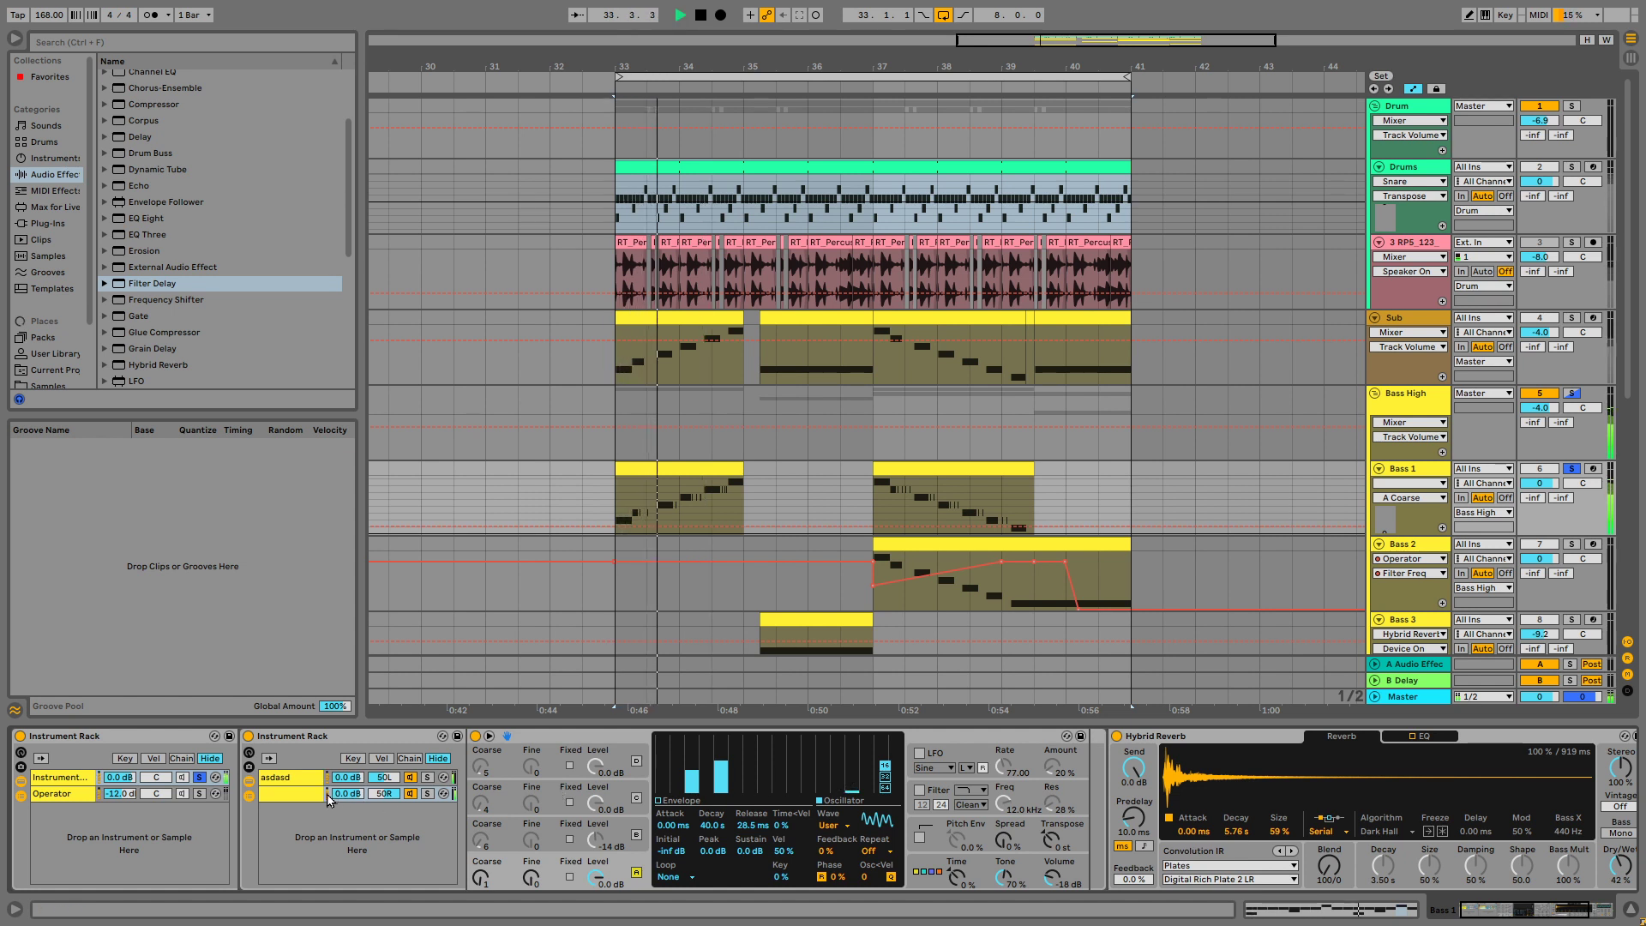
key("space")
Remove partial 6 from the first chain's oscillator A and play Bass 1
left_click(309, 782)
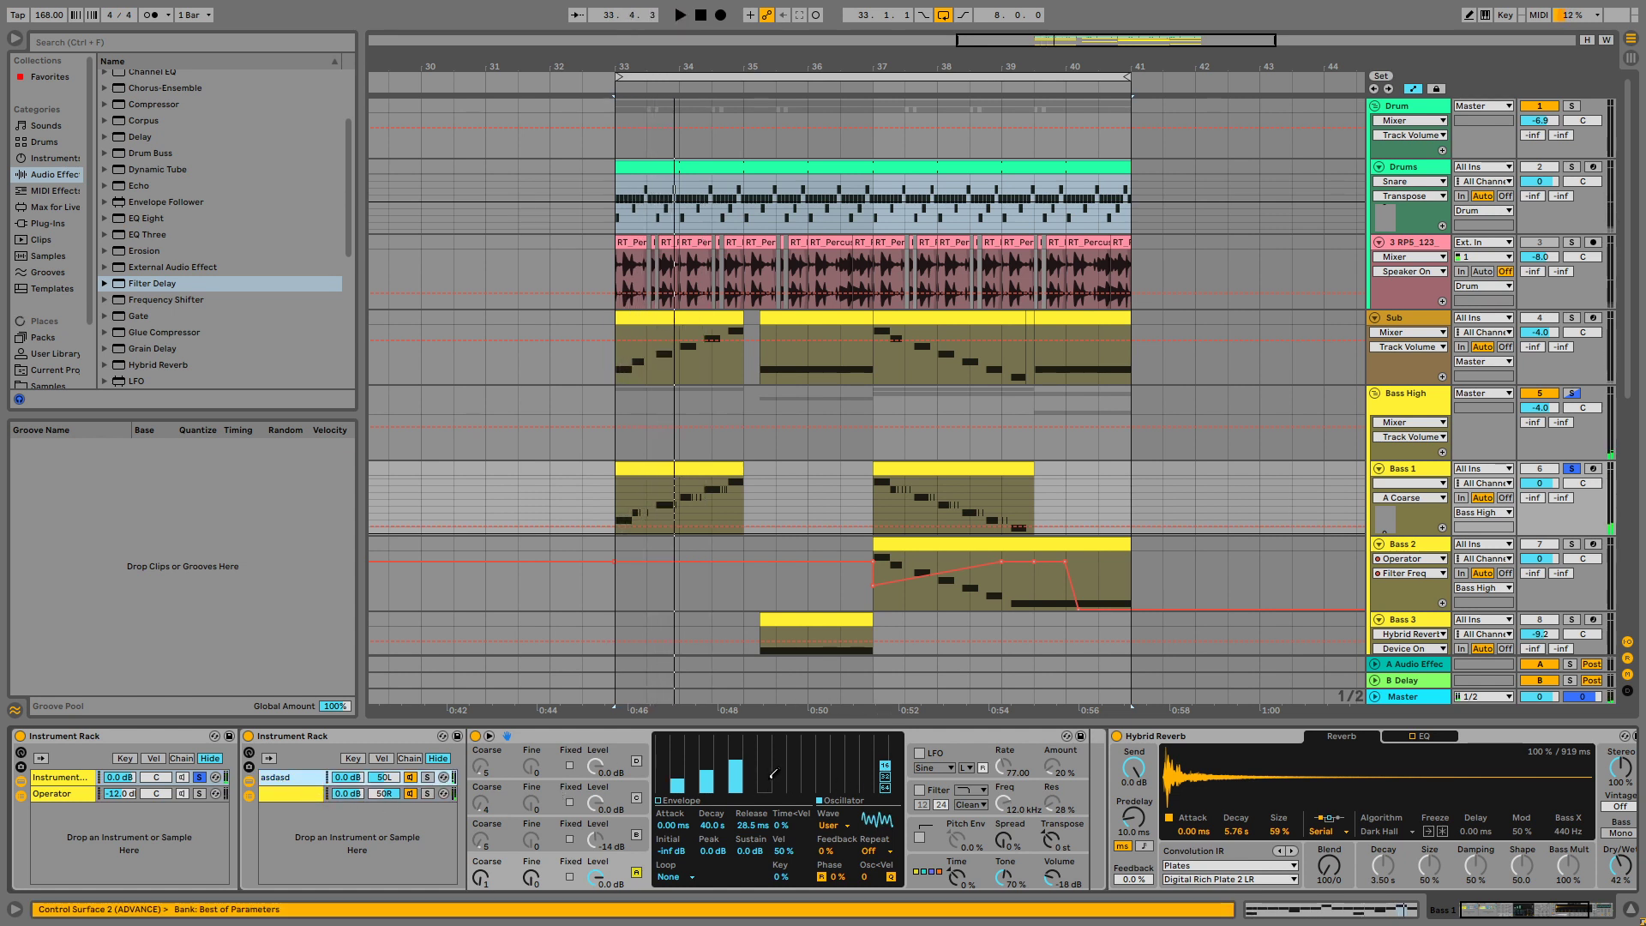
left_click_drag(735, 771, 738, 780)
key("space")
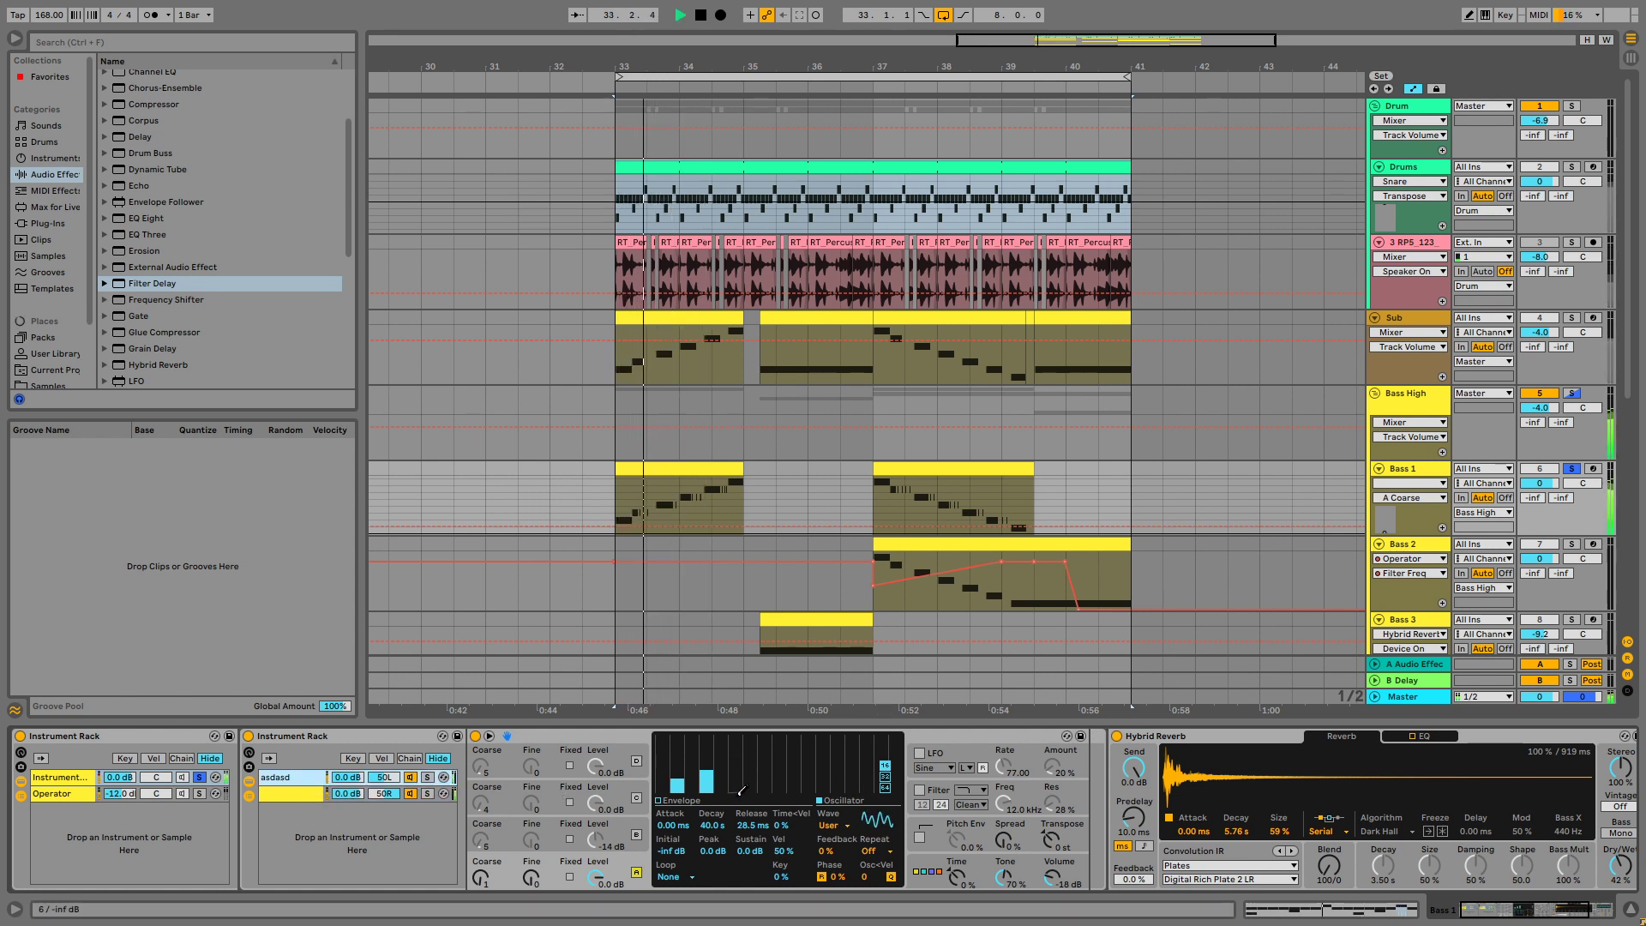
Draw partial 6 and a faint partial 11, about -46 dB, in the first chain's oscillator A, playing Bass 1 to judge the changes
key("space")
left_click(865, 790)
key("space")
key("space")
left_click_drag(873, 785, 823, 783)
key("space")
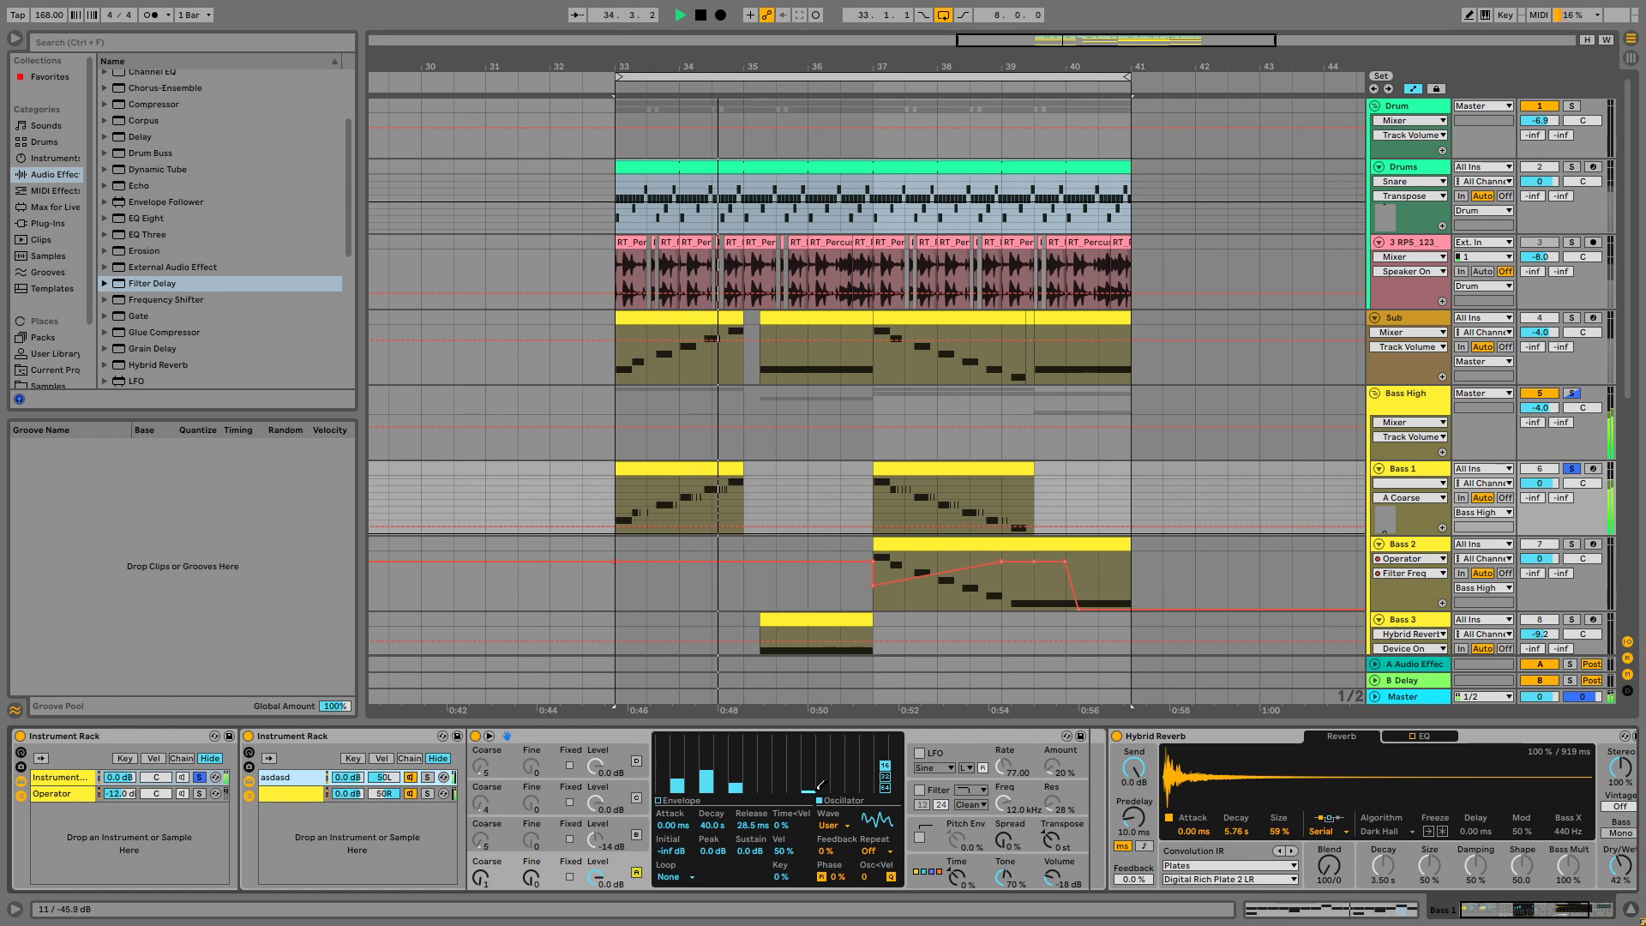
key("space")
key("space")
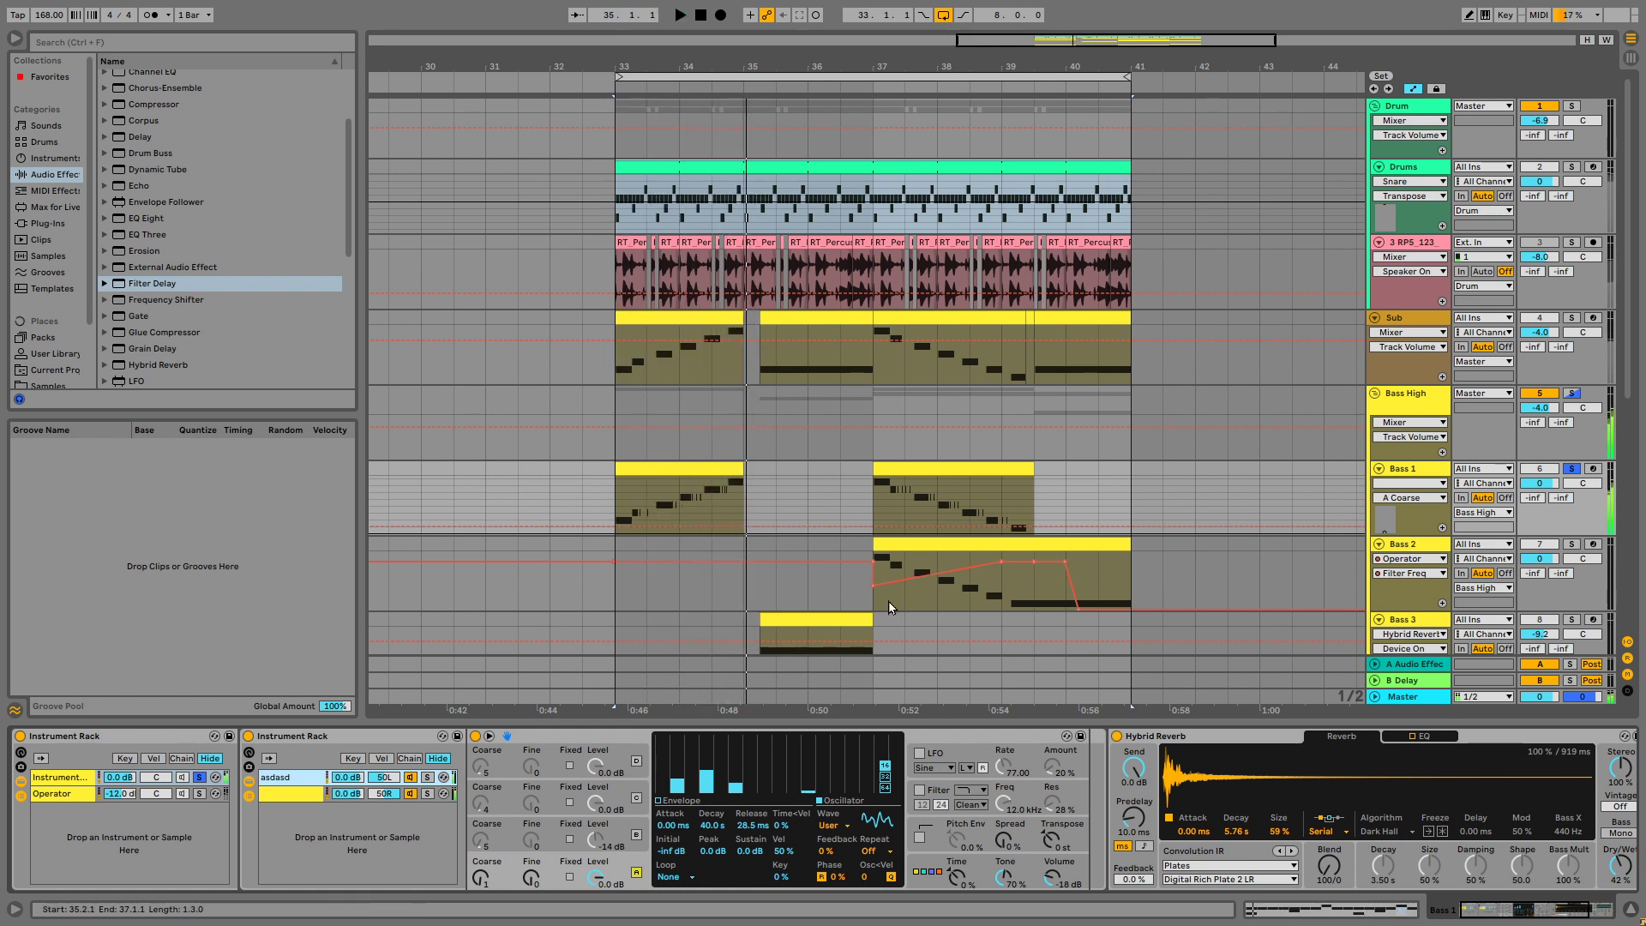
key("space")
key("space")
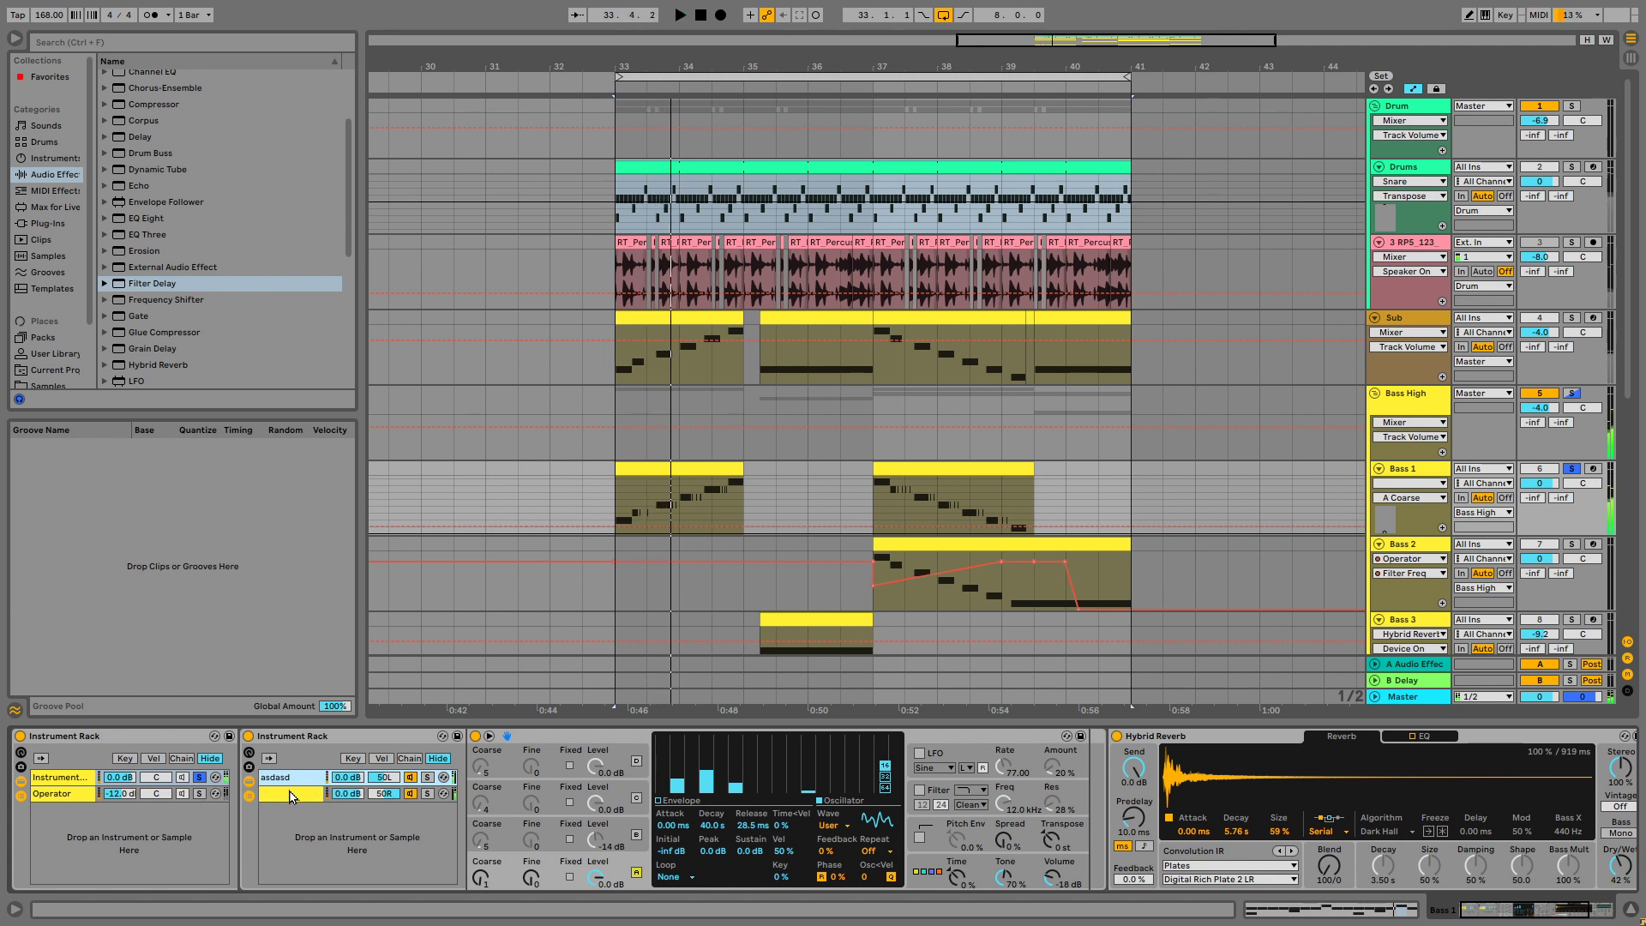
Examine the second chain's Operator global settings and velocity modulation destinations, and play Bass 1 briefly
left_click(290, 800)
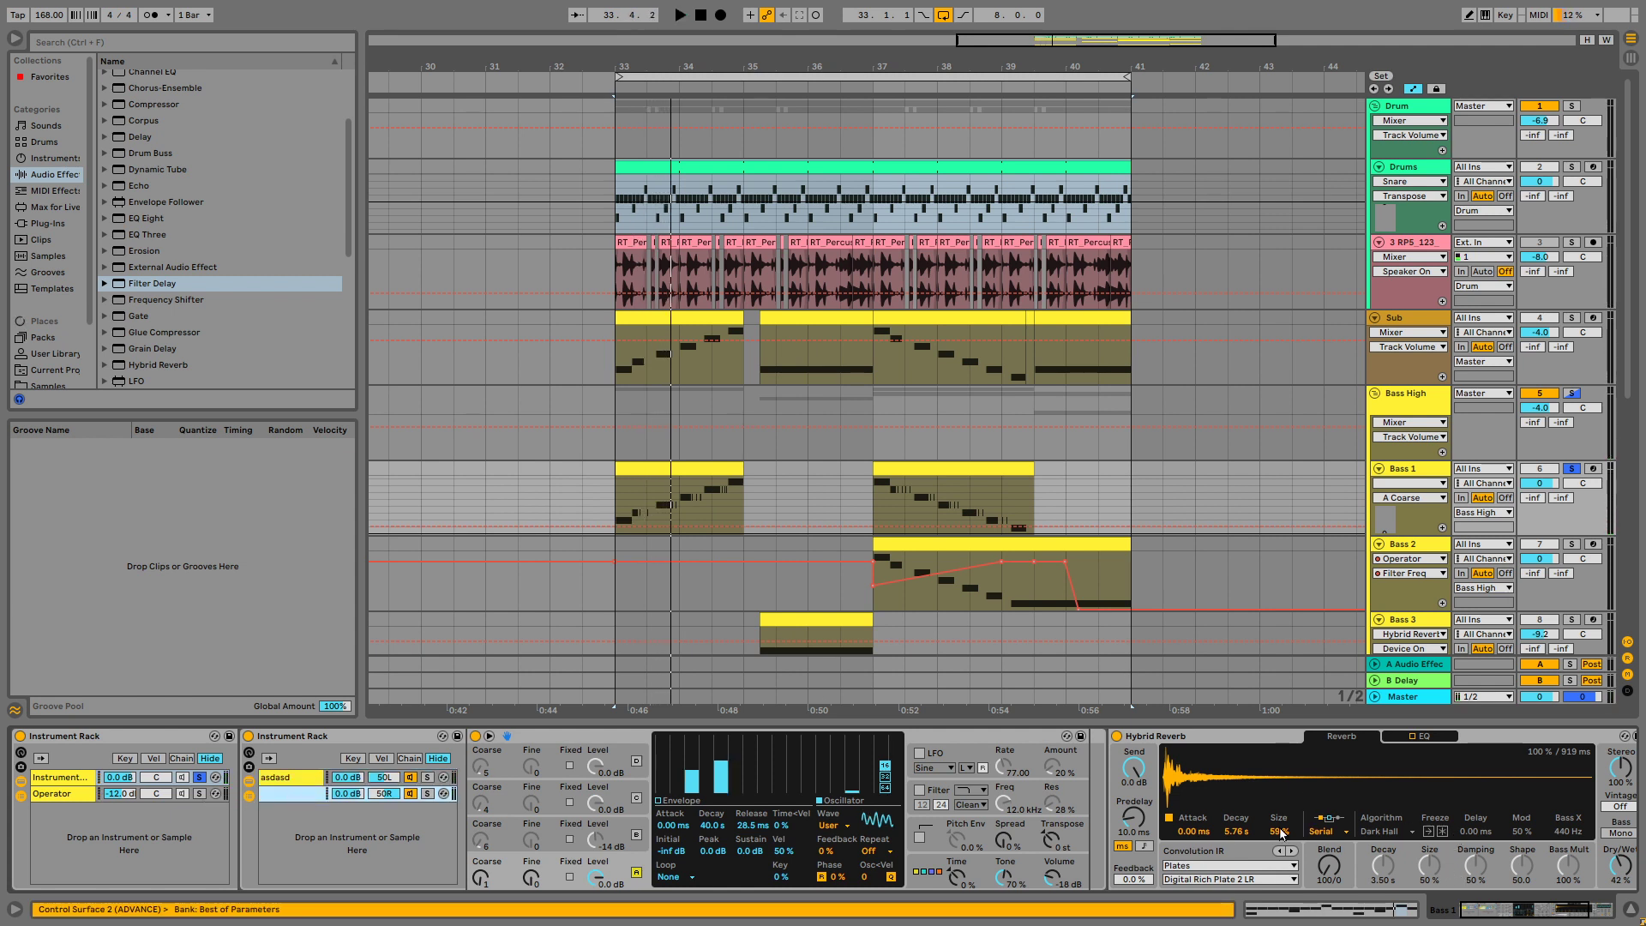
left_click_drag(1545, 897, 1568, 906)
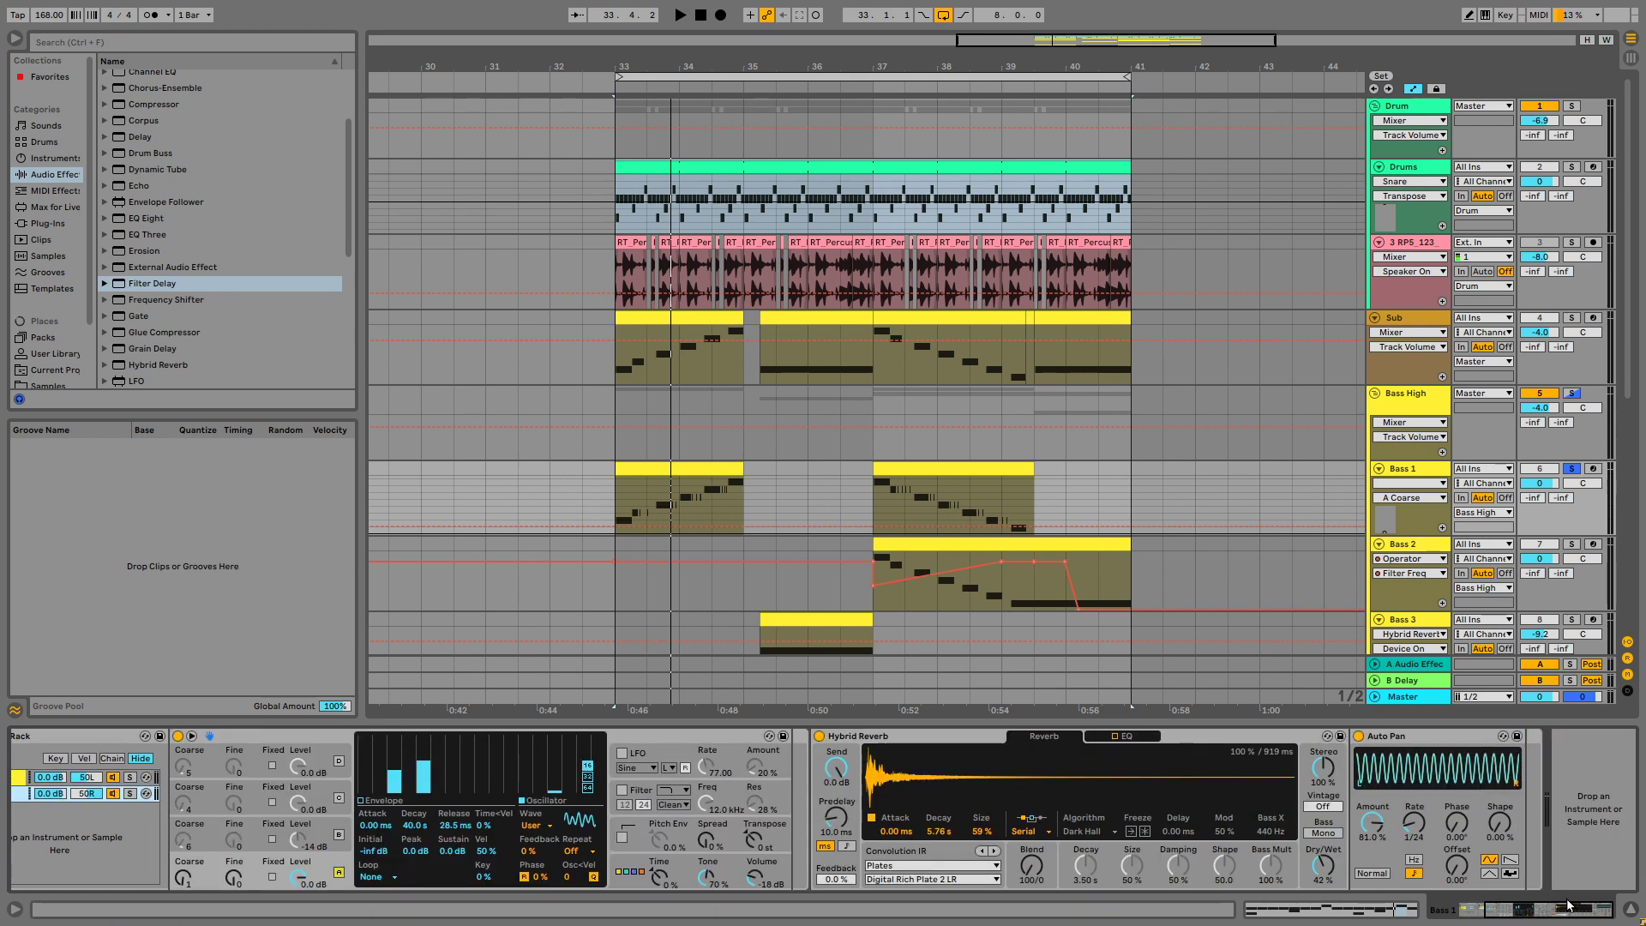
scroll(434, 821, "left", 2)
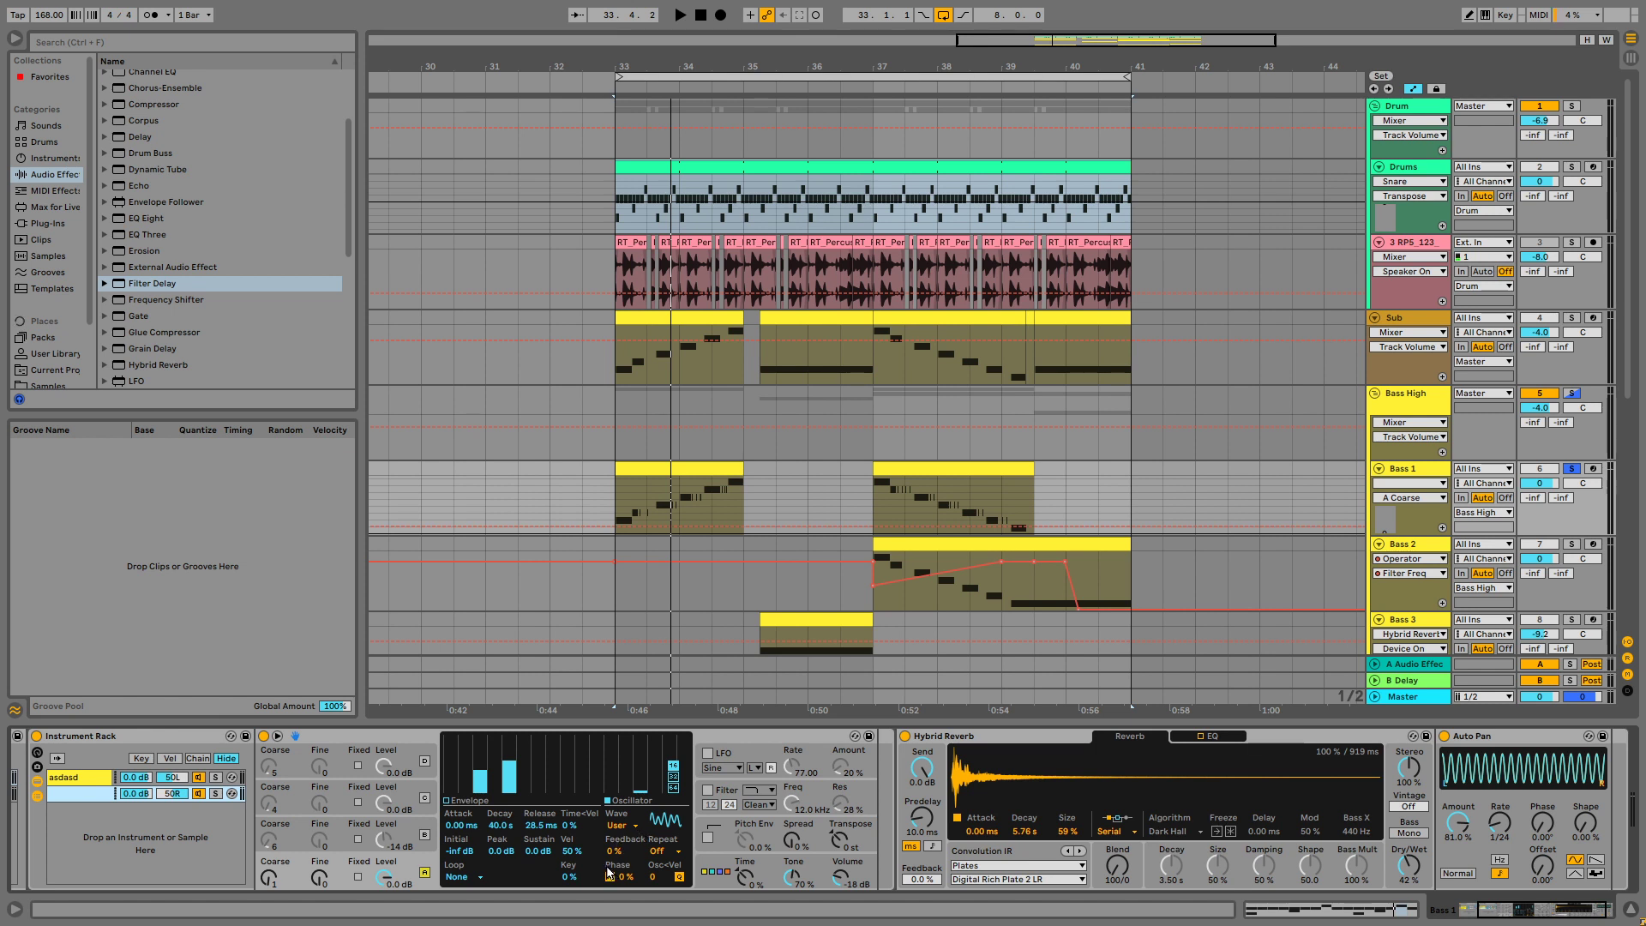
left_click(722, 868)
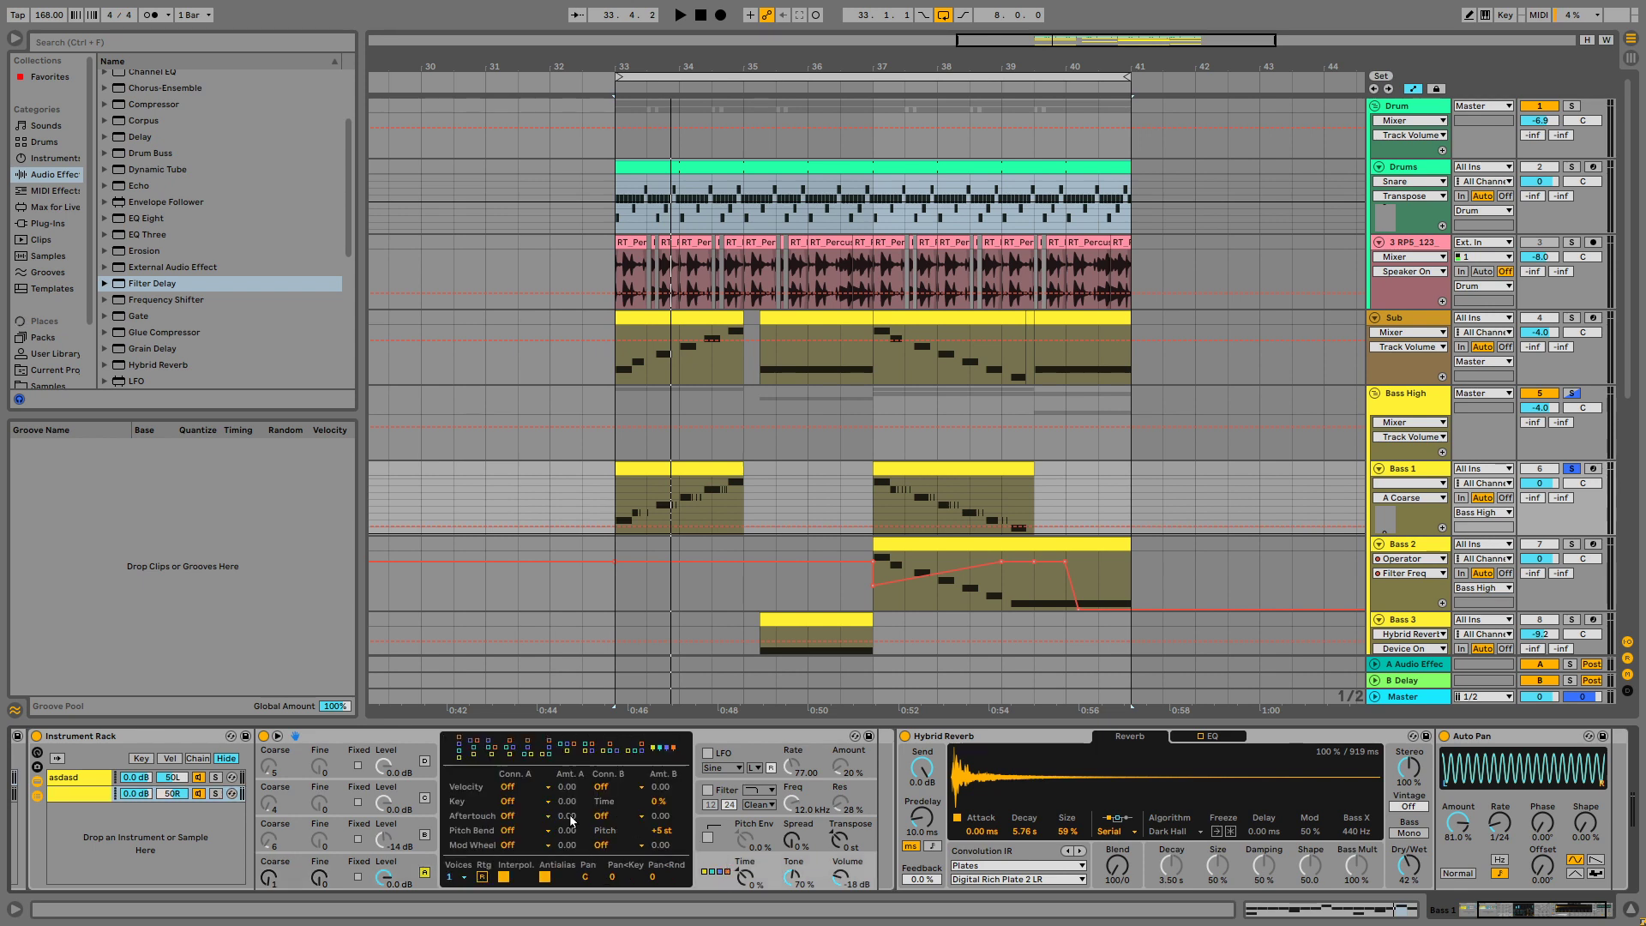
left_click(528, 784)
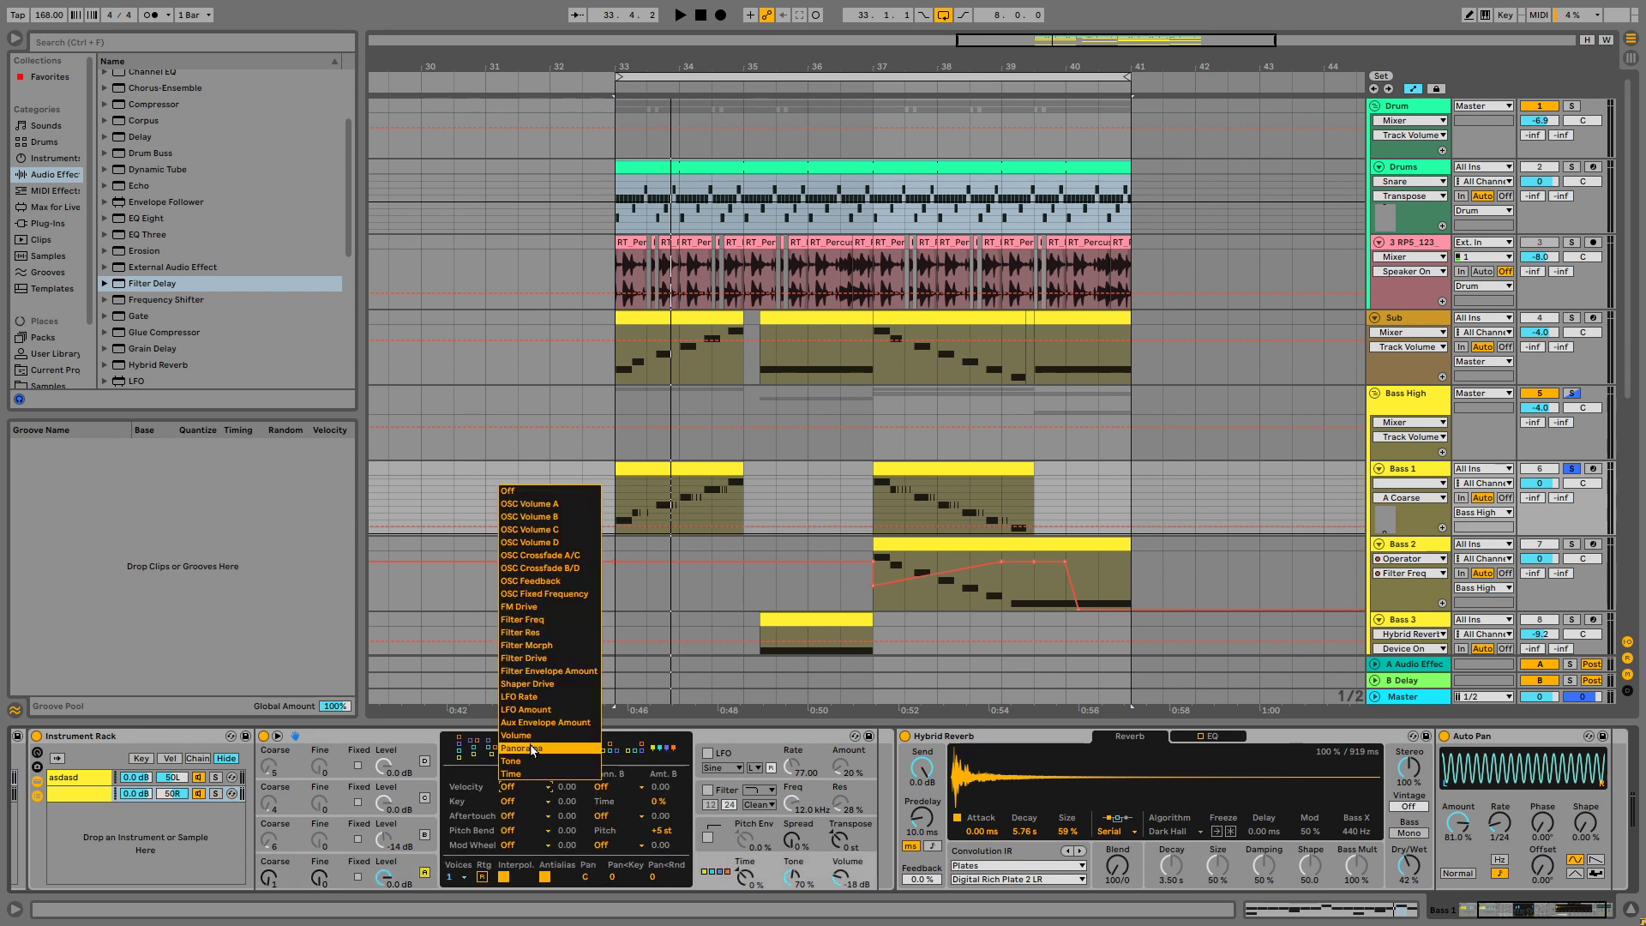
left_click(354, 748)
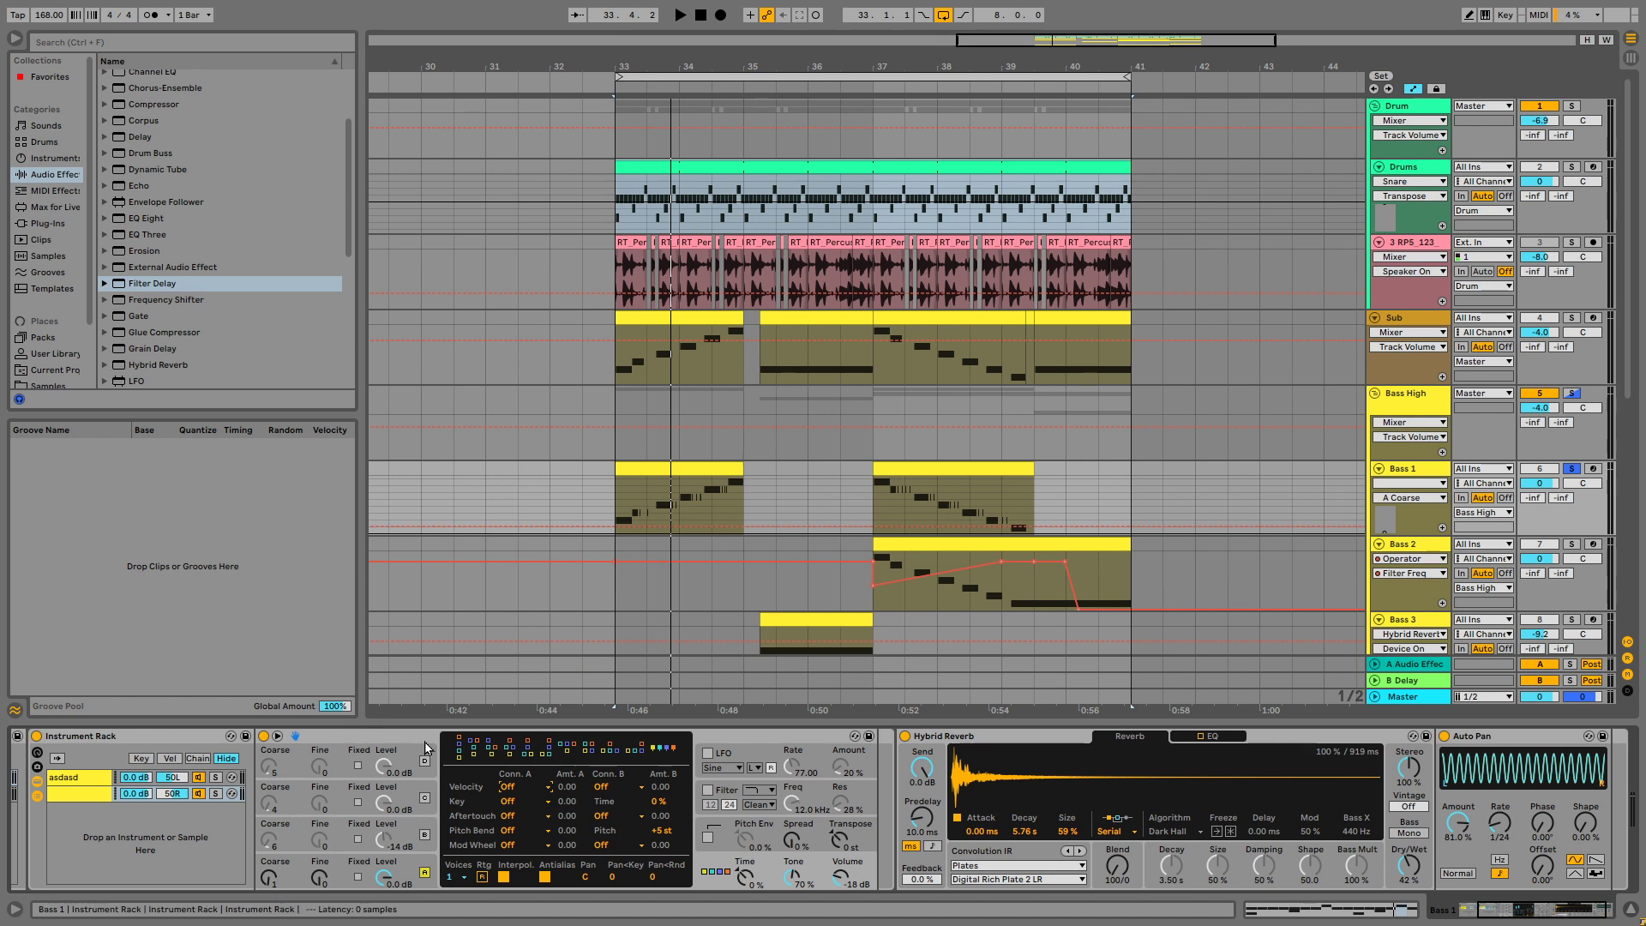
scroll(517, 764, "left", 2)
key("space")
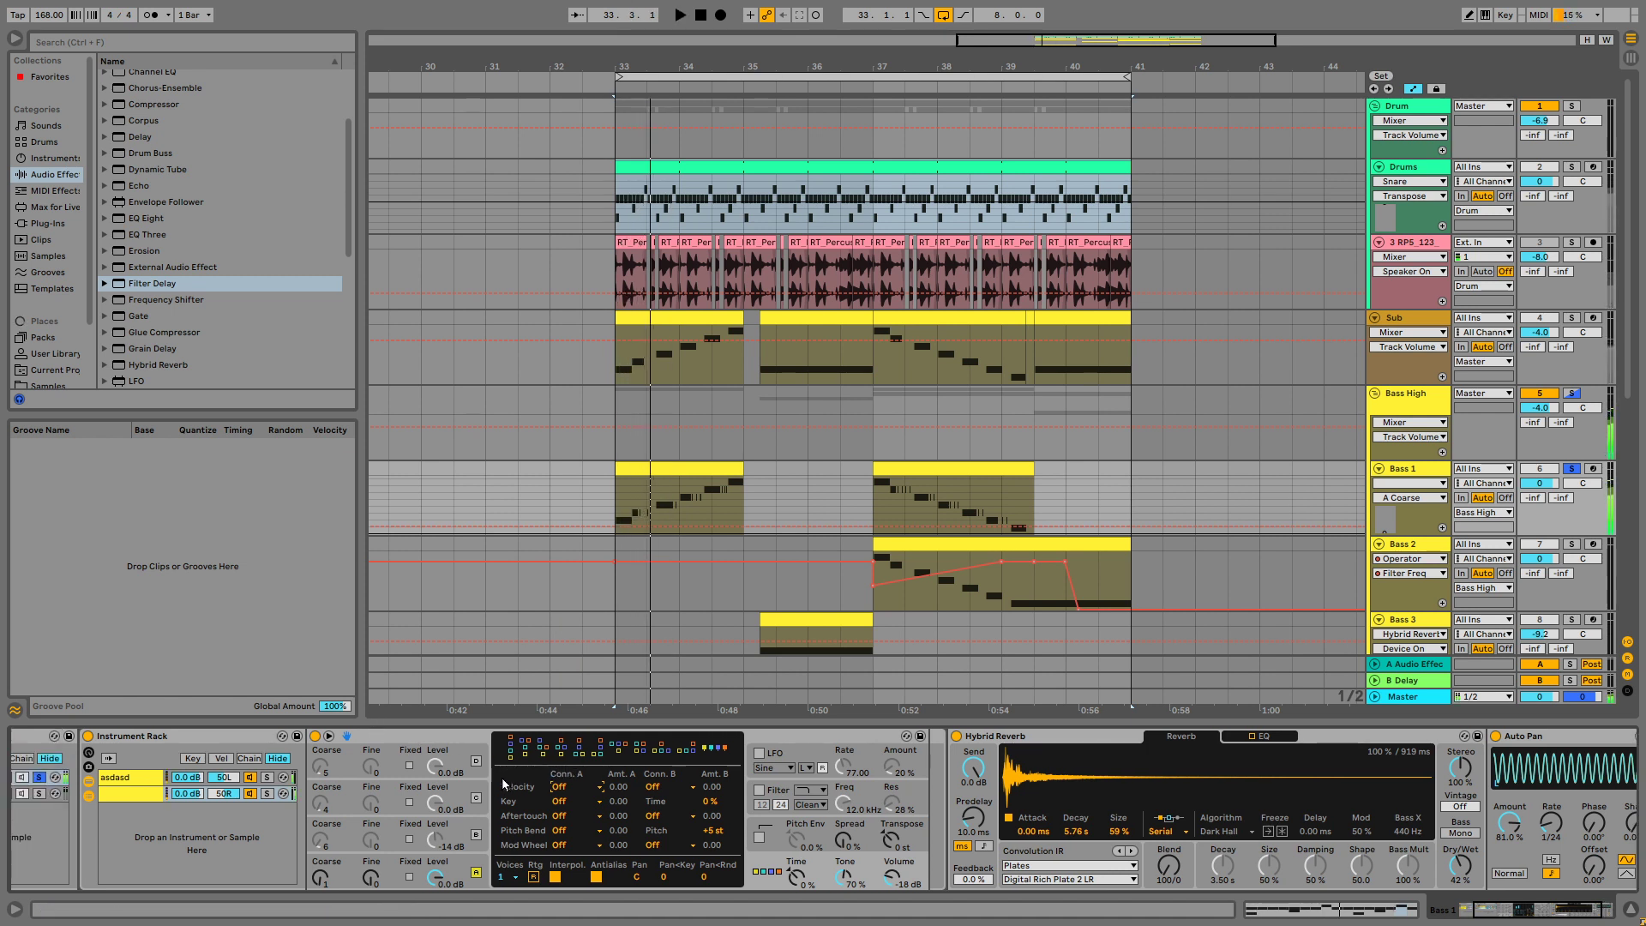
key("space")
scroll(253, 809, "left", 3)
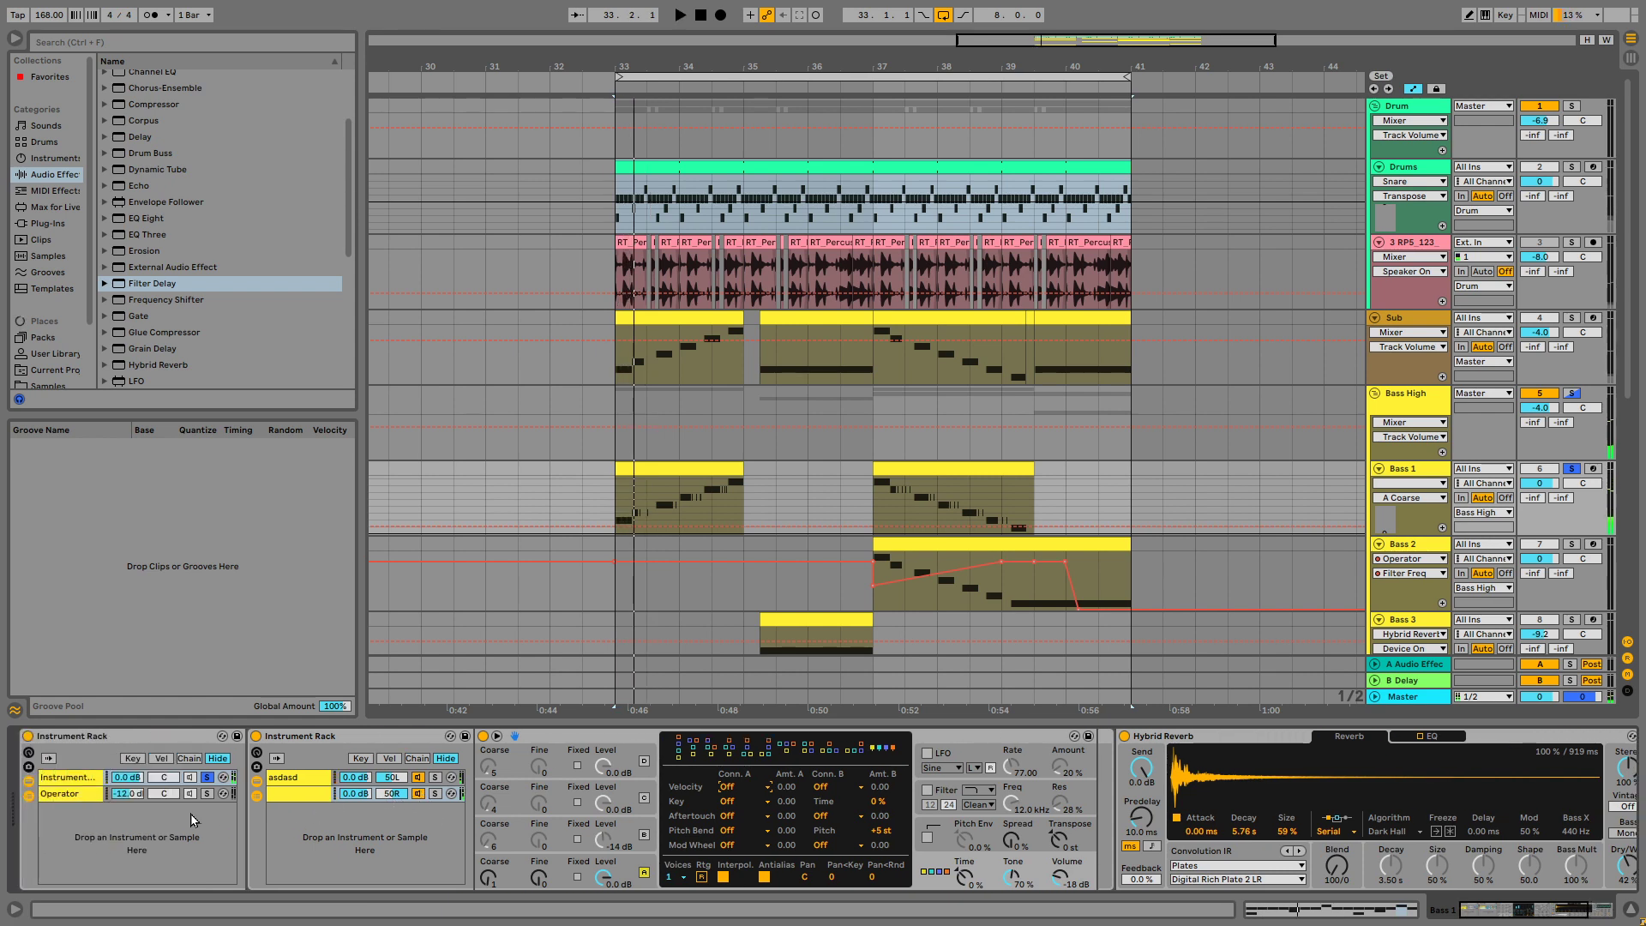
Move the Operator chain from Bass 1's outer Instrument Rack into the nested Instrument Rack
left_click(49, 794)
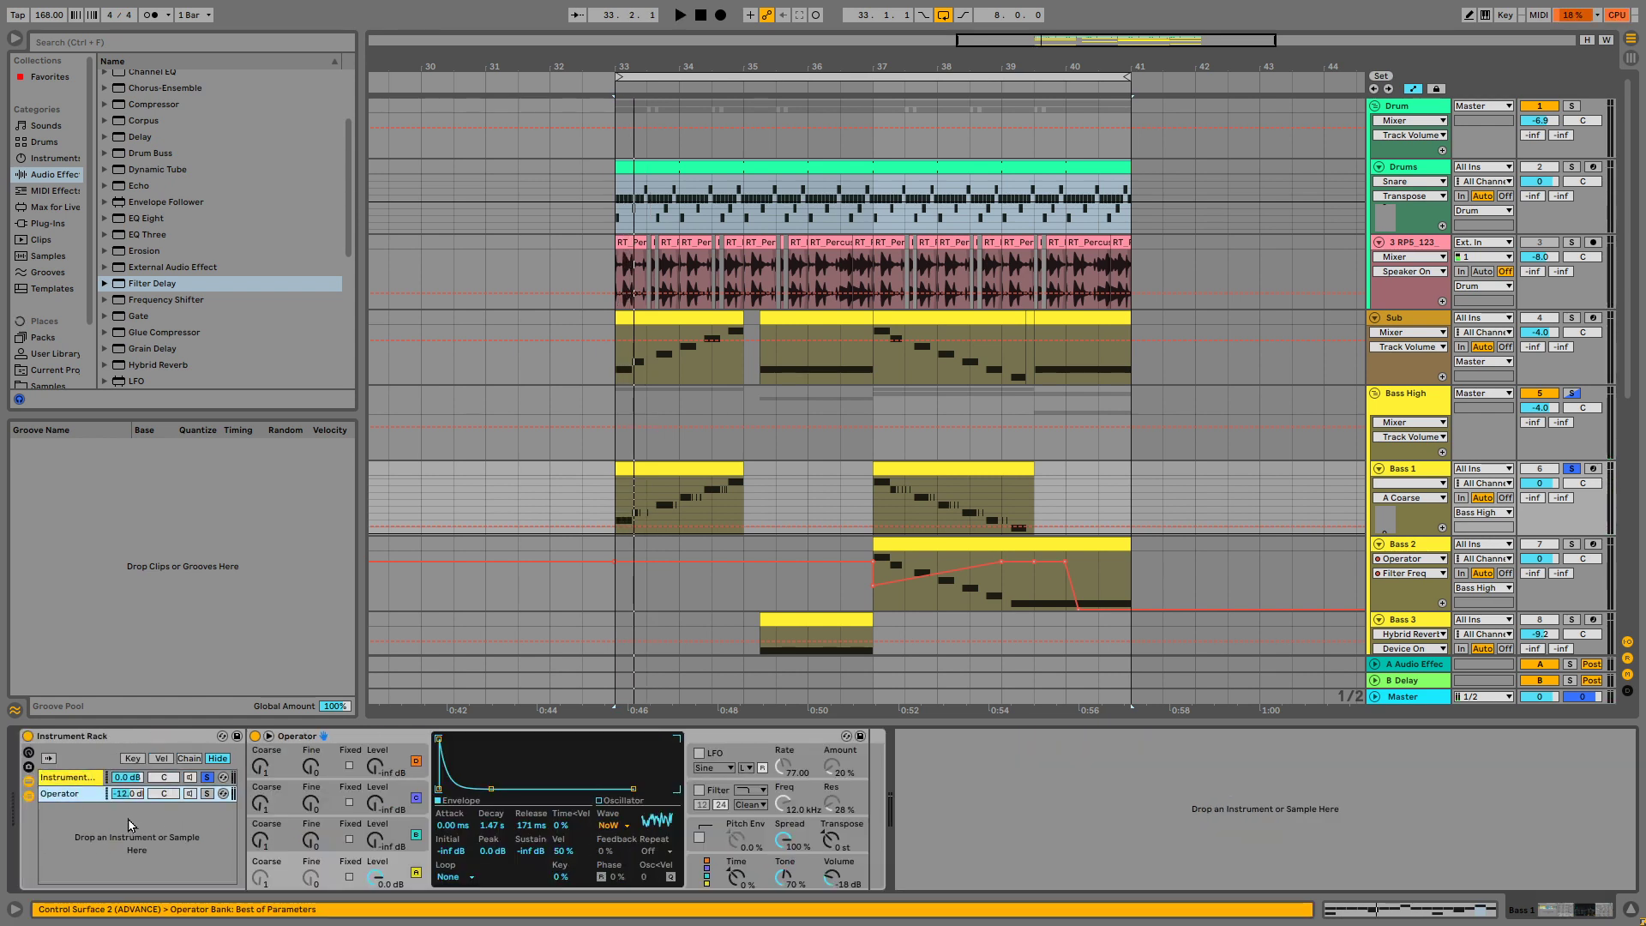
left_click(69, 778)
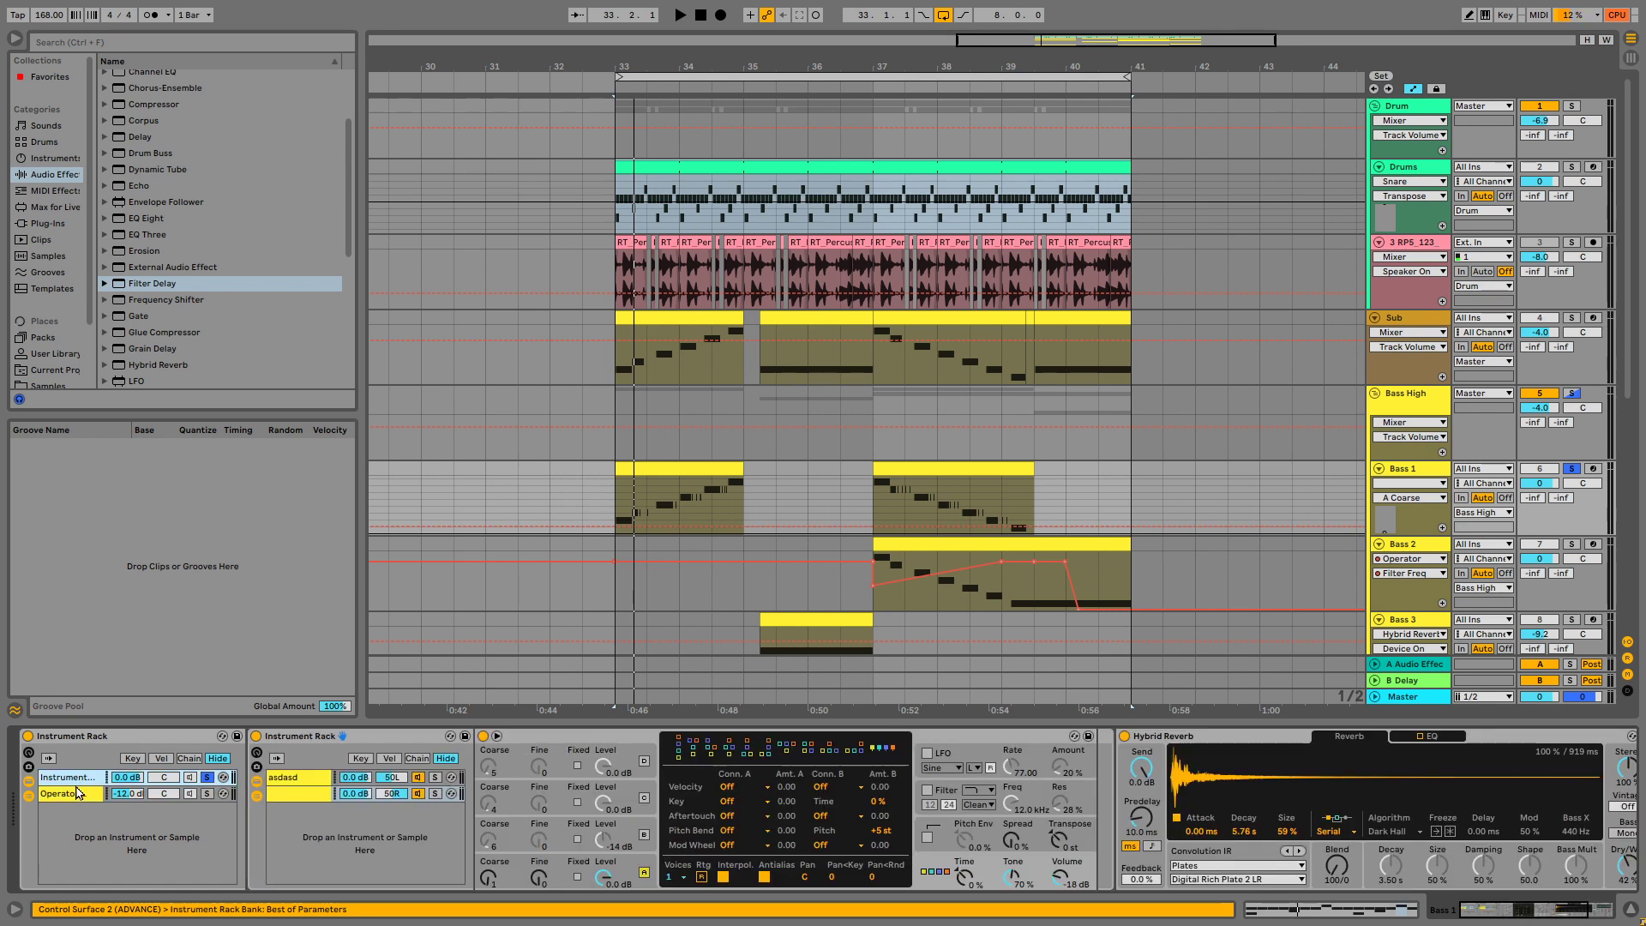
left_click(77, 794)
left_click(68, 777)
left_click(60, 793)
left_click(69, 778)
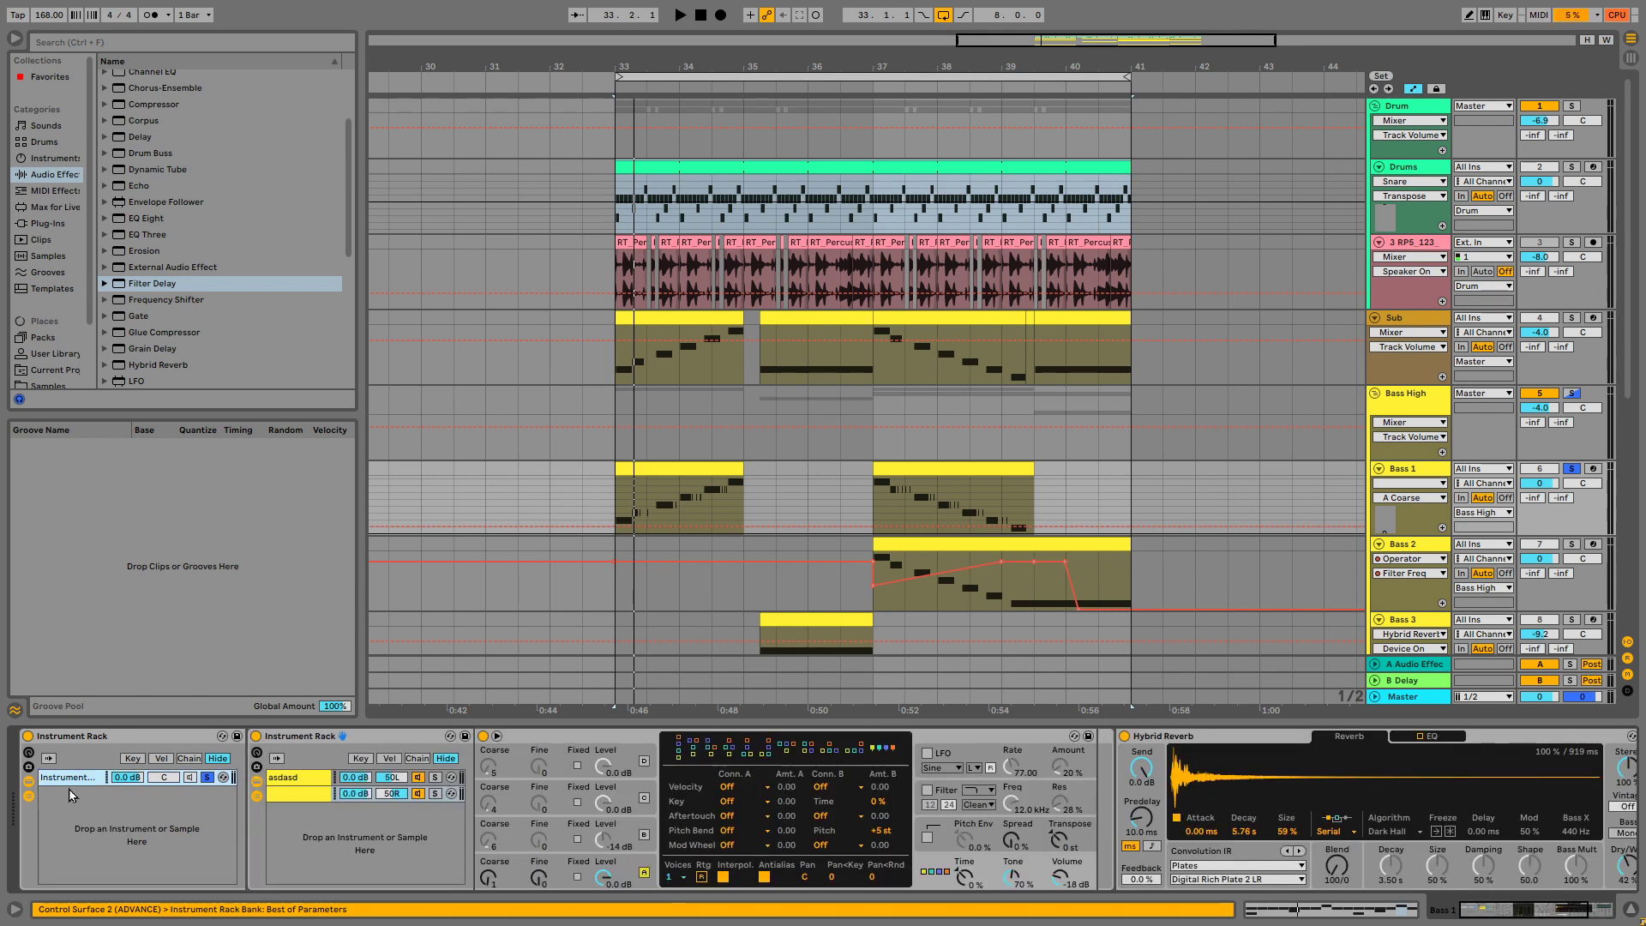
right_click(373, 839)
left_click(401, 845)
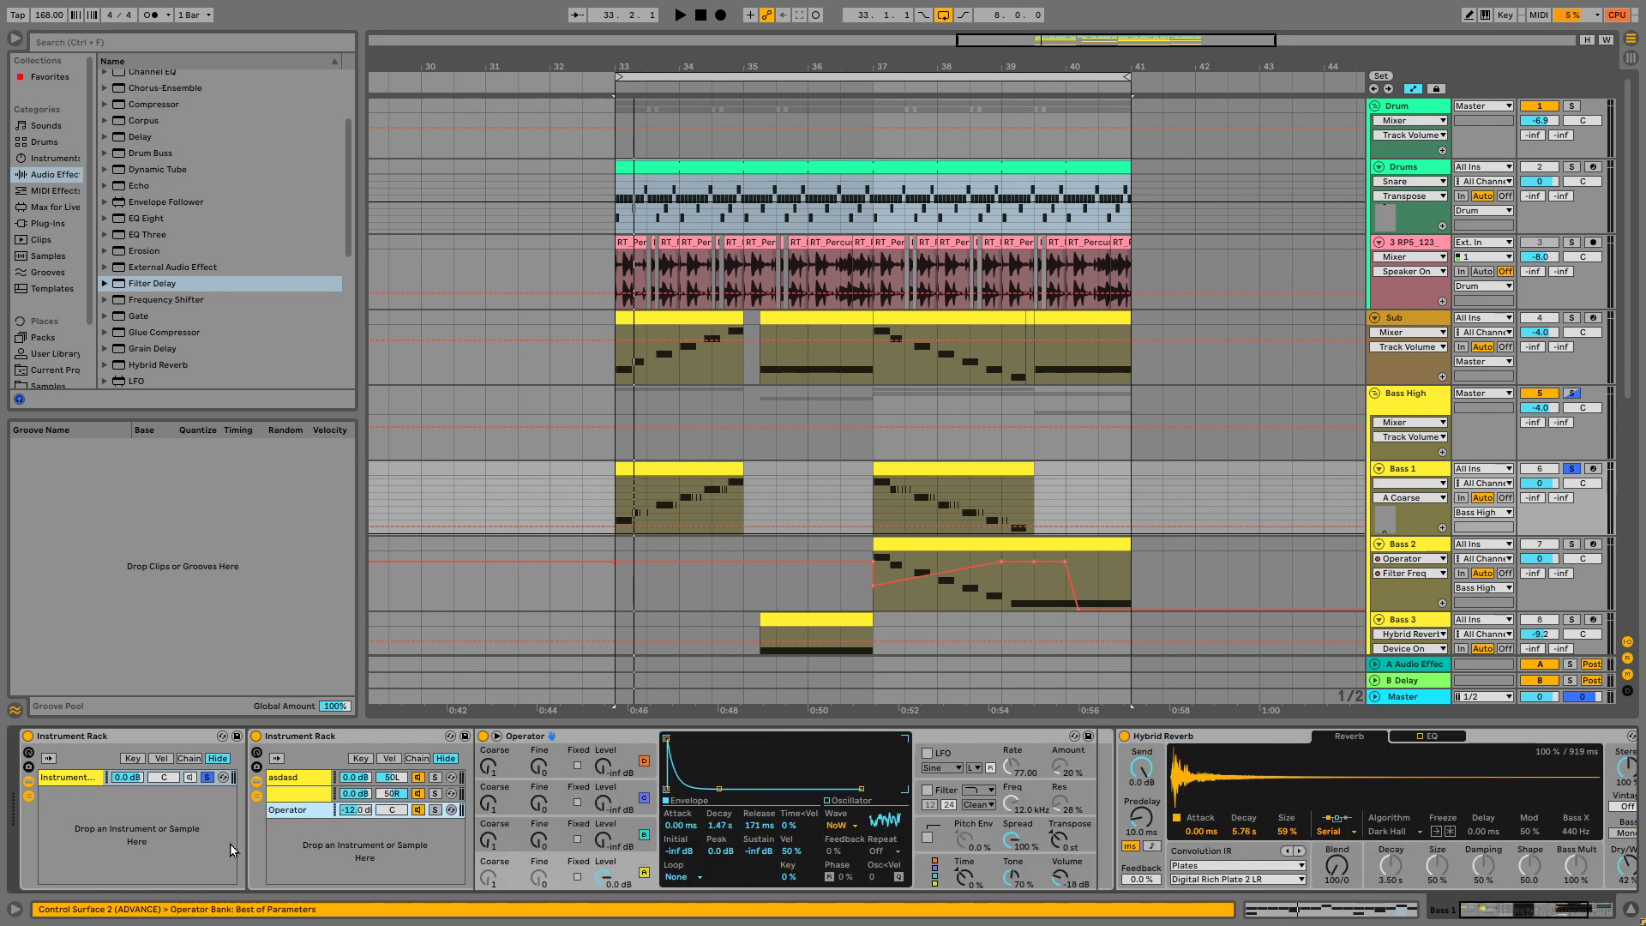
Ungroup the outer Instrument Rack on Bass 1 and play the result
right_click(133, 742)
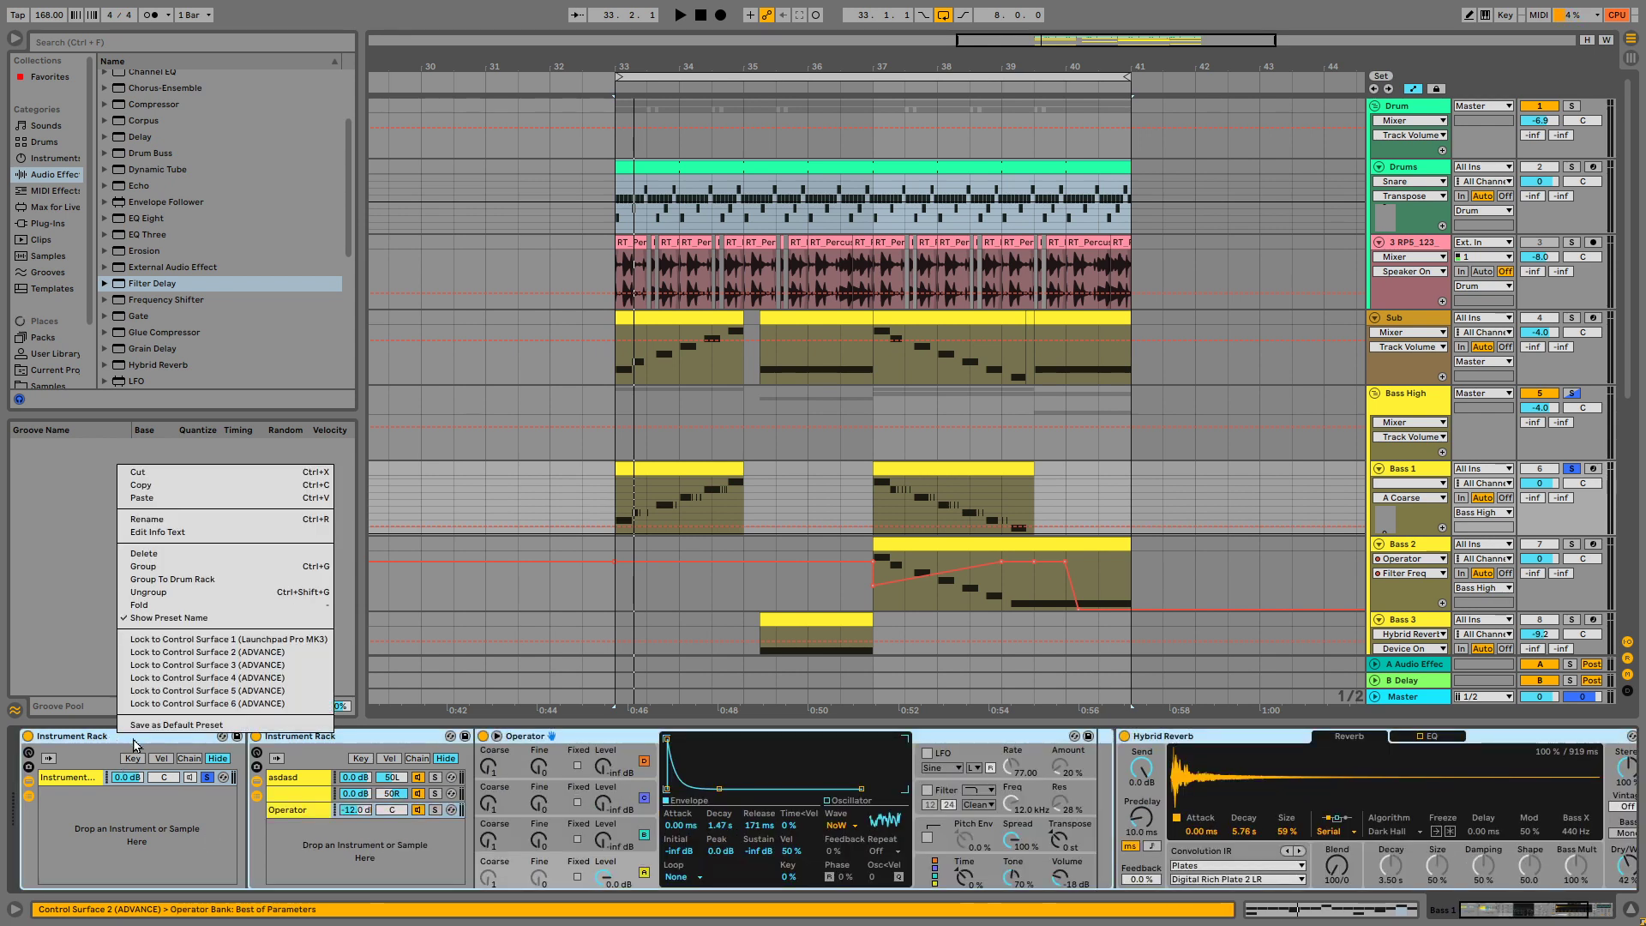
left_click(186, 594)
key("space")
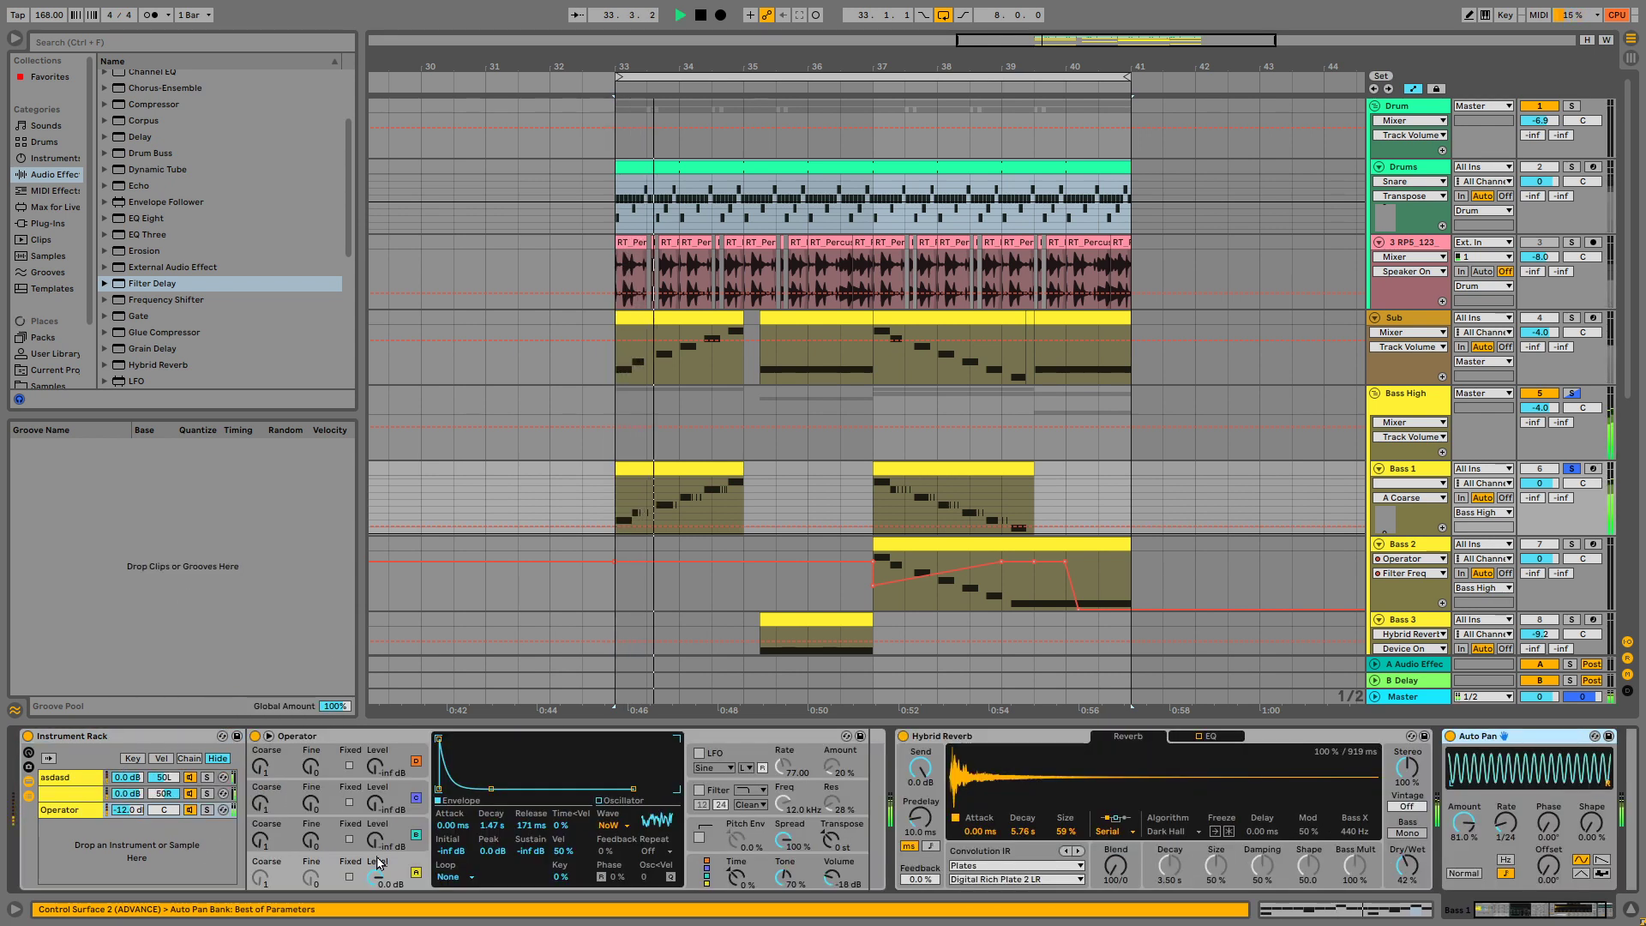
key("space")
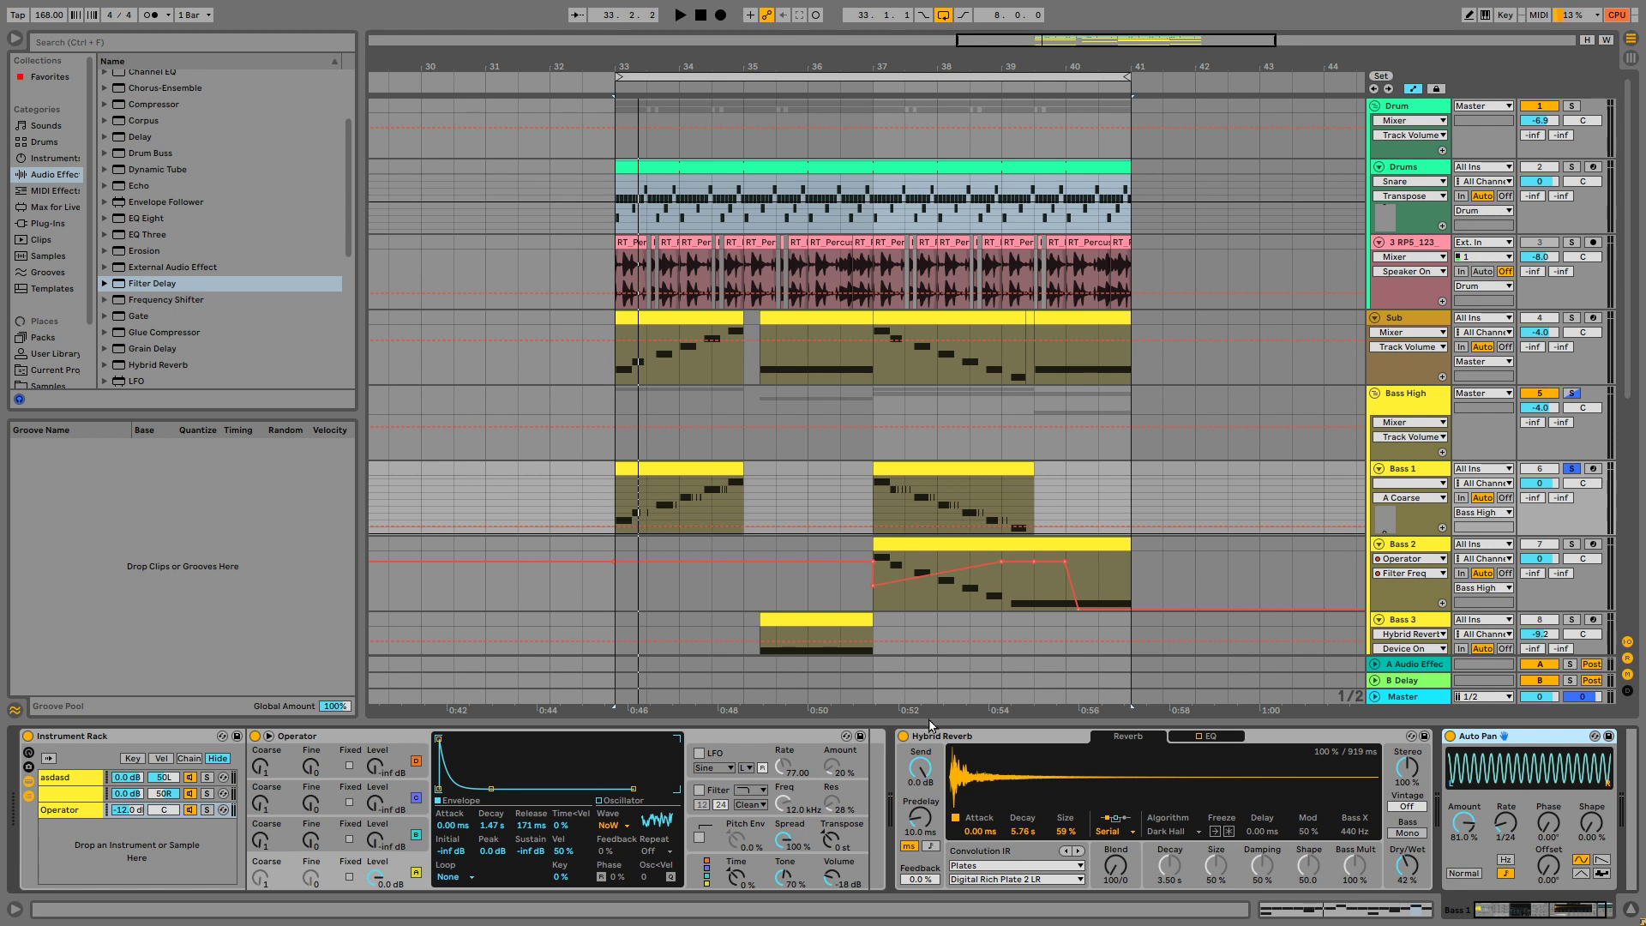
Bypass Hybrid Reverb on Bass 1 to hear the dry sound, and delete the device
left_click(954, 737)
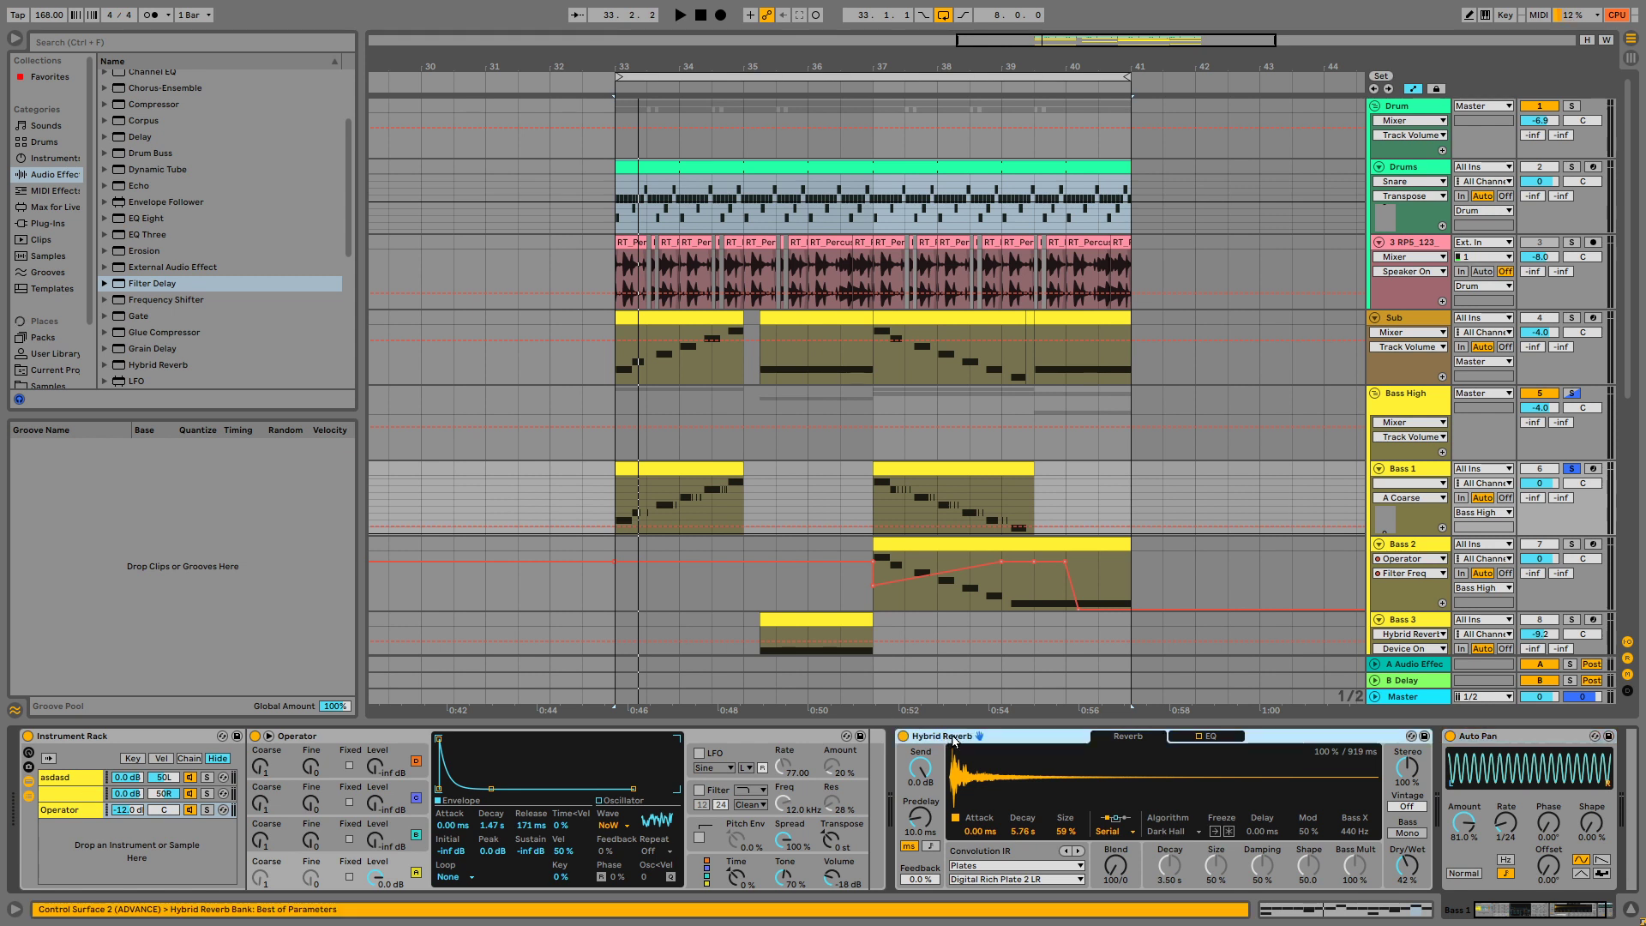
left_click(904, 736)
key("space")
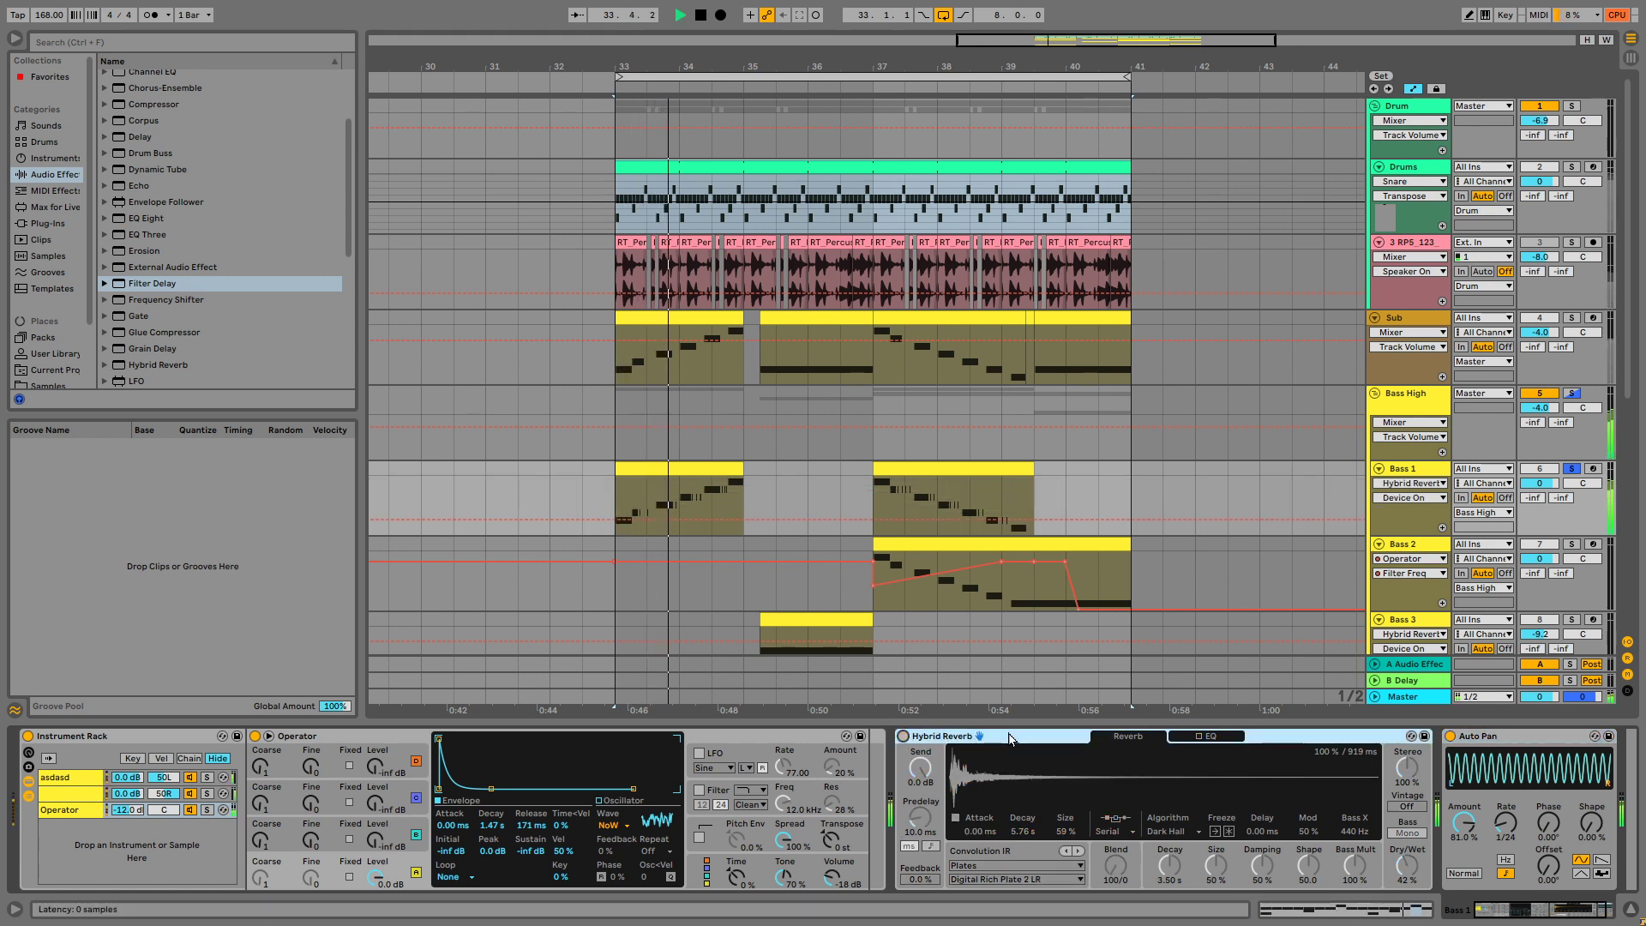
key("space")
key("Delete")
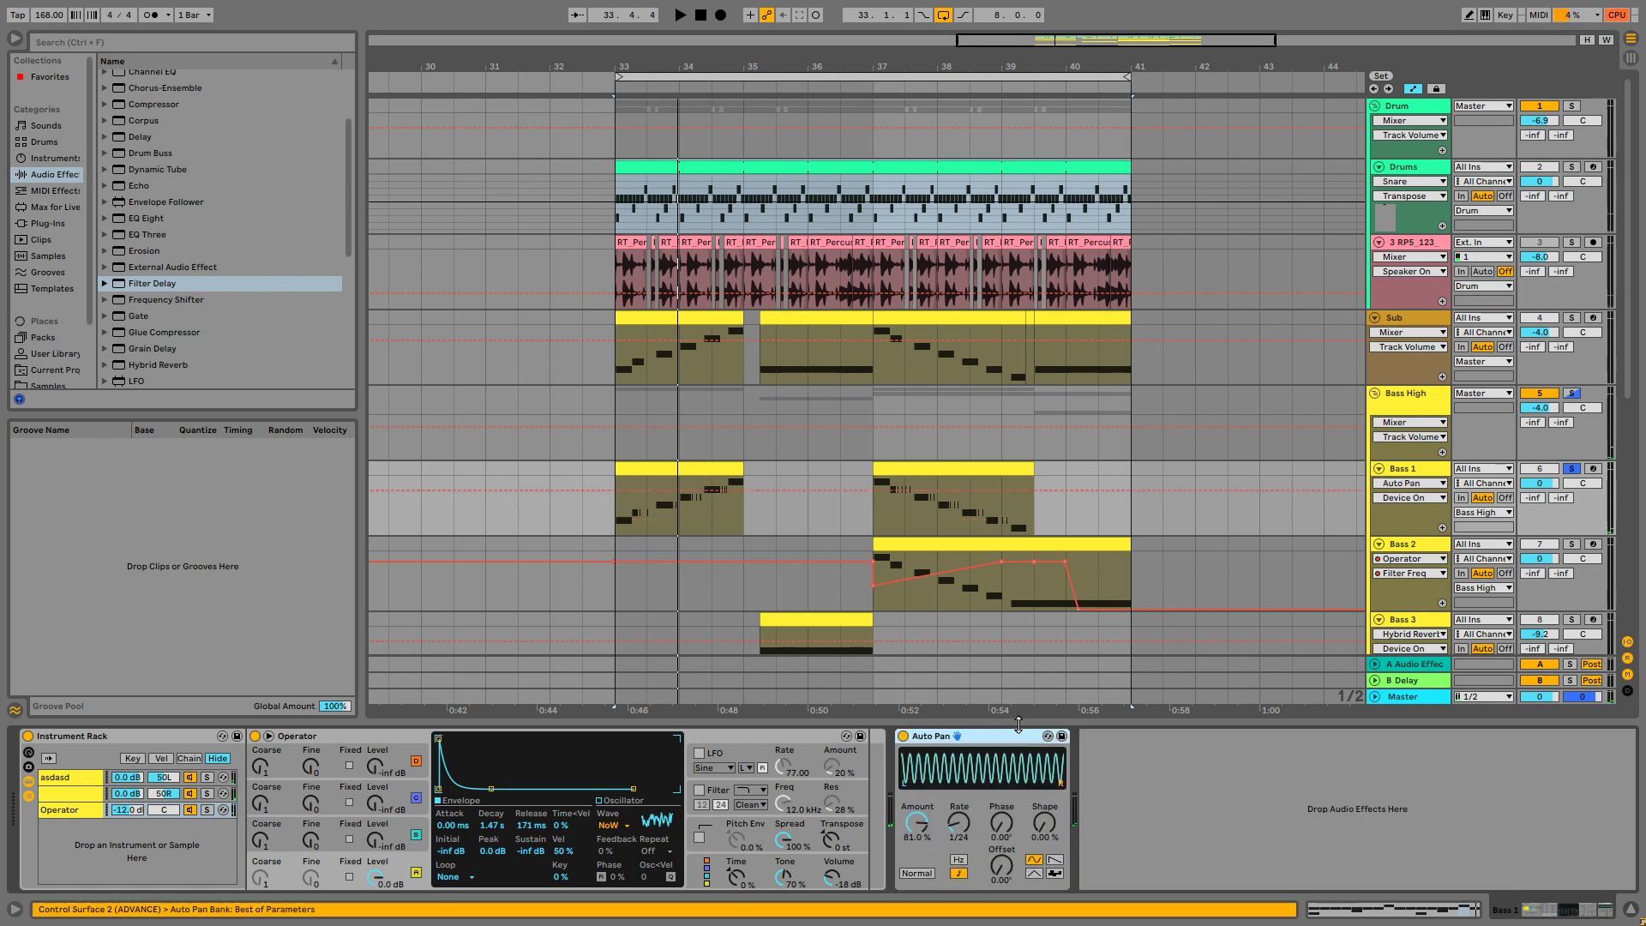
Listen to Bass 1 with Auto Pan bypassed, unsolo the track to hear the full mix, and re-enable Auto Pan
key("space")
left_click(902, 736)
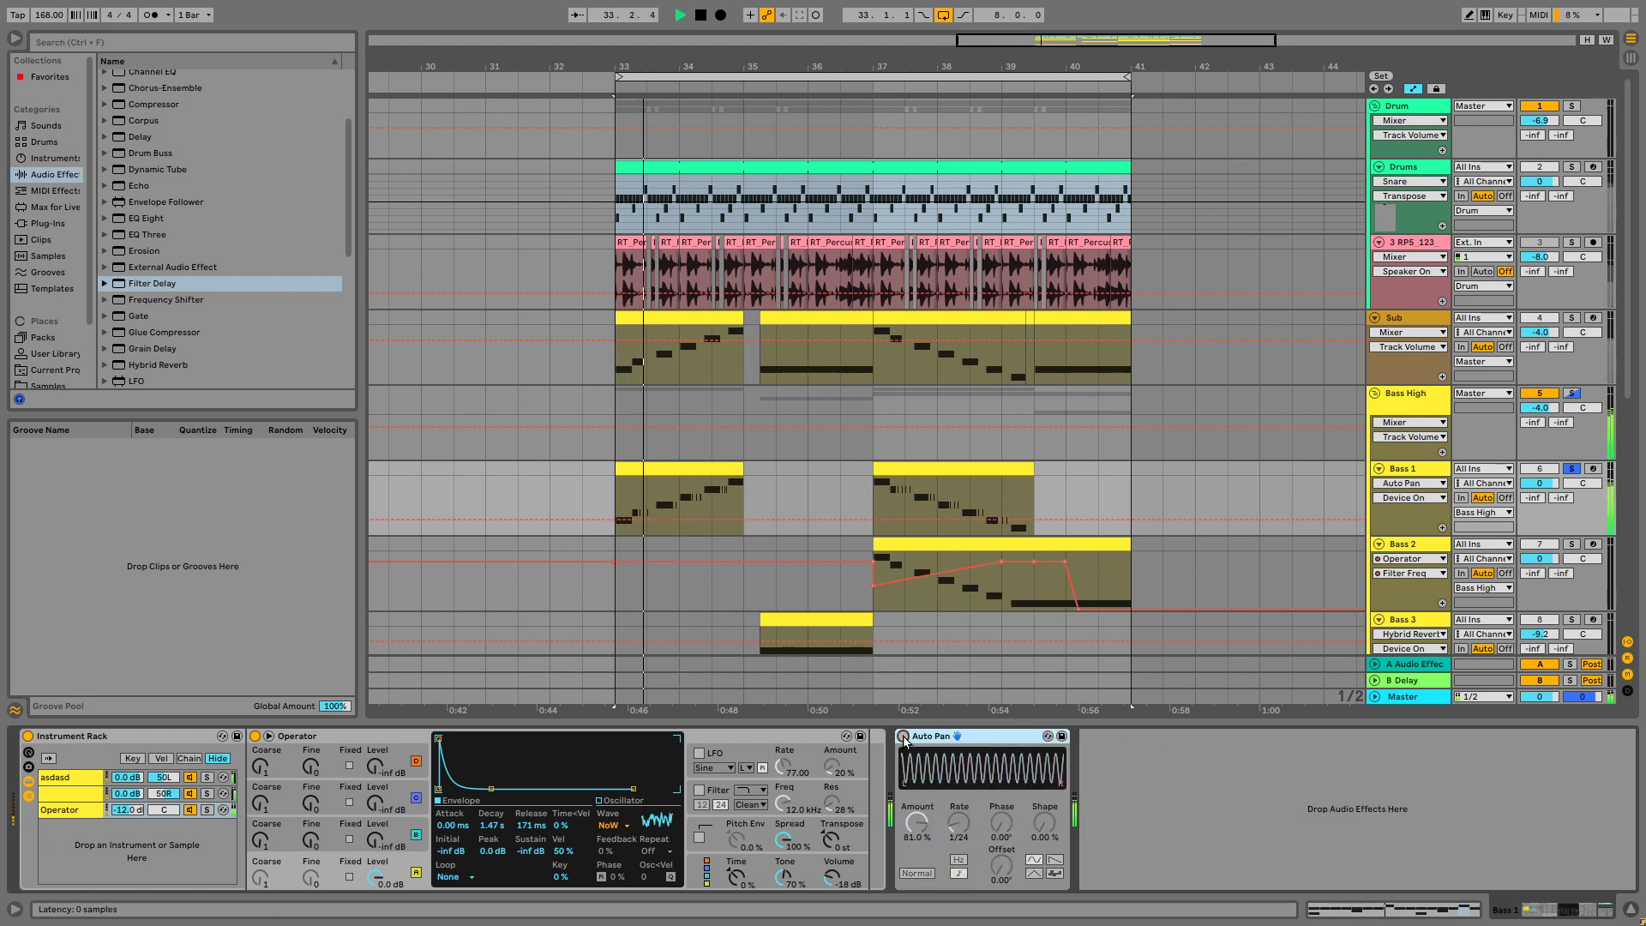
left_click(1572, 469)
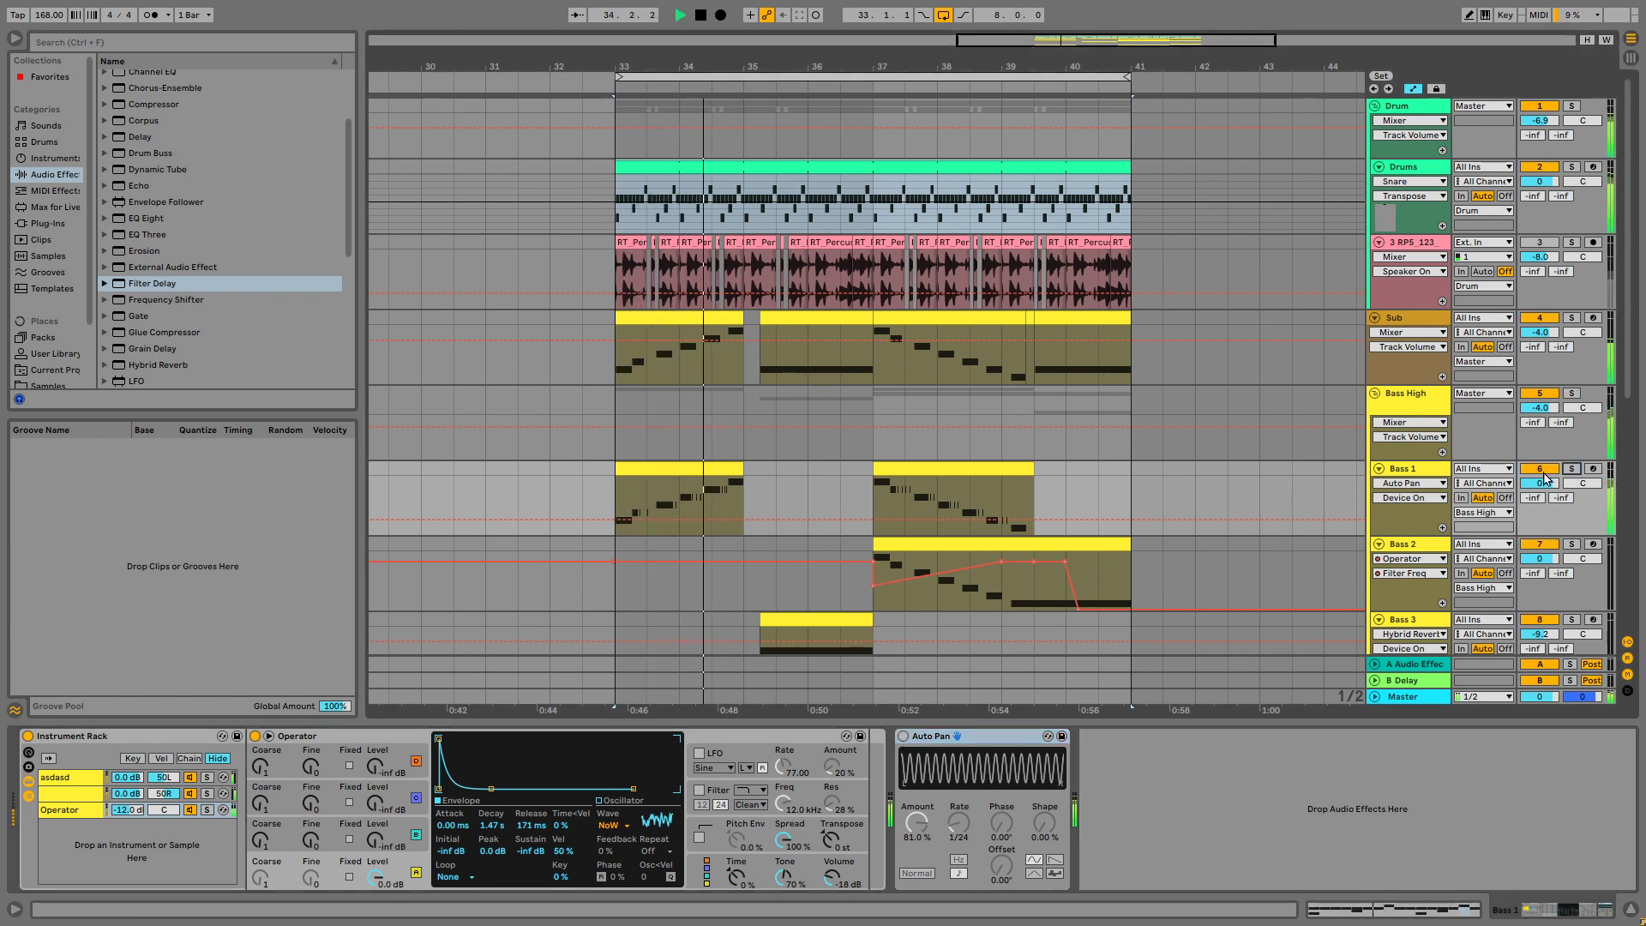
left_click(904, 736)
Try Auto Pan at 60.3% amount and a 1/48 rate, listen in the mix, and delete the device from Bass 1
key("space")
left_click_drag(916, 823, 912, 862)
key("space")
key("space")
key("space")
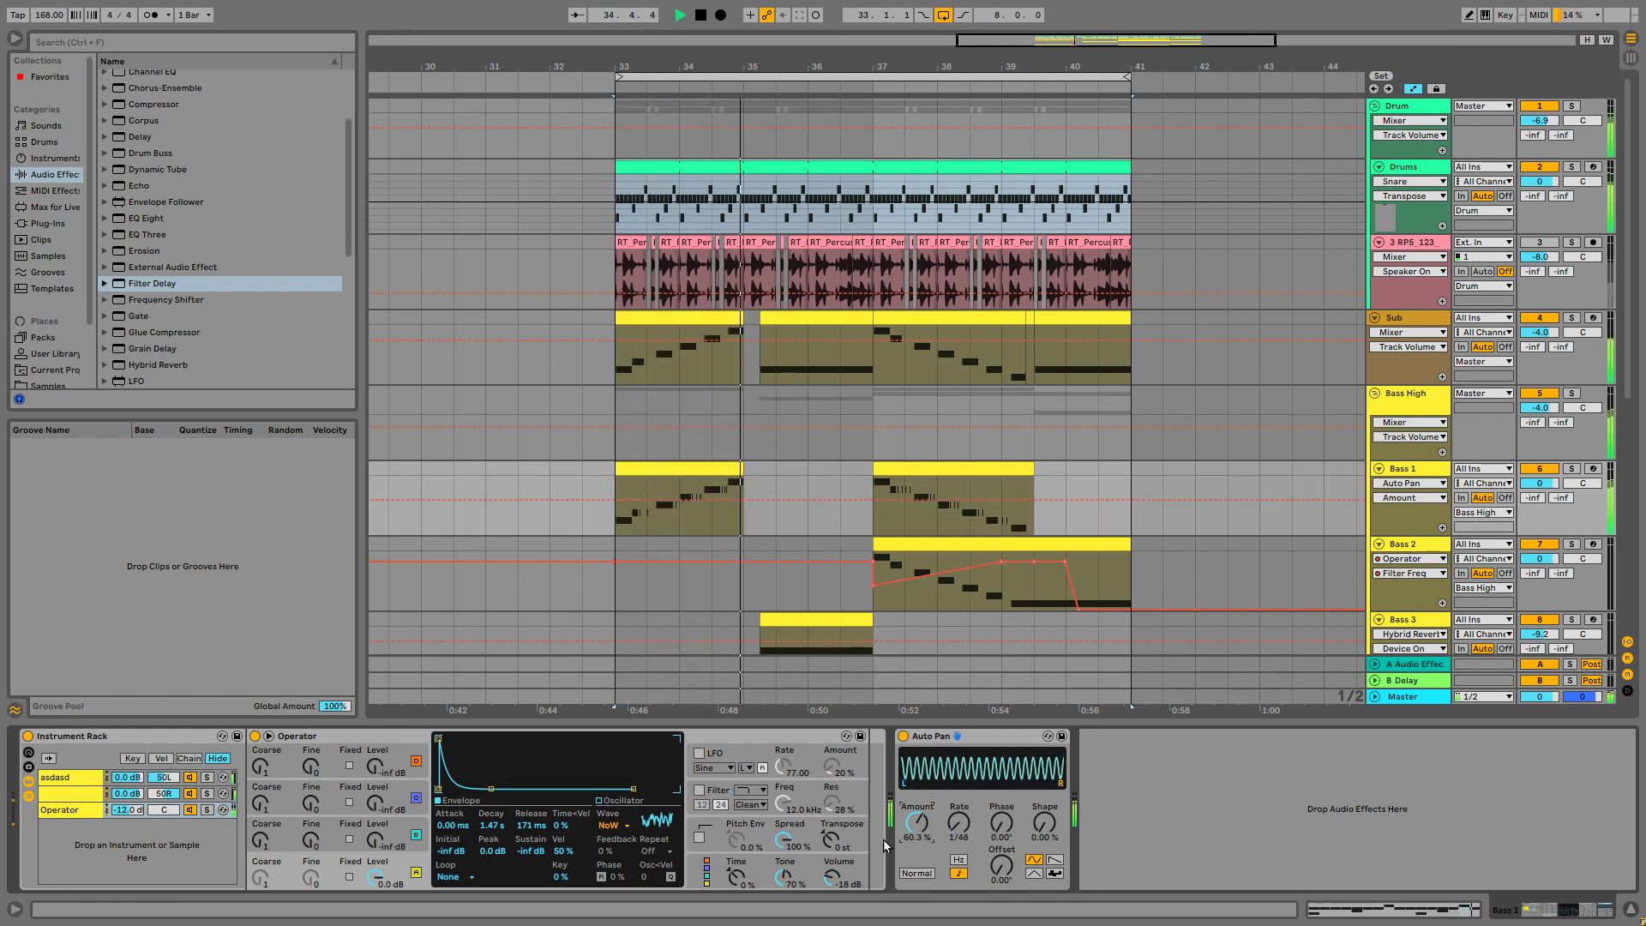
key("space")
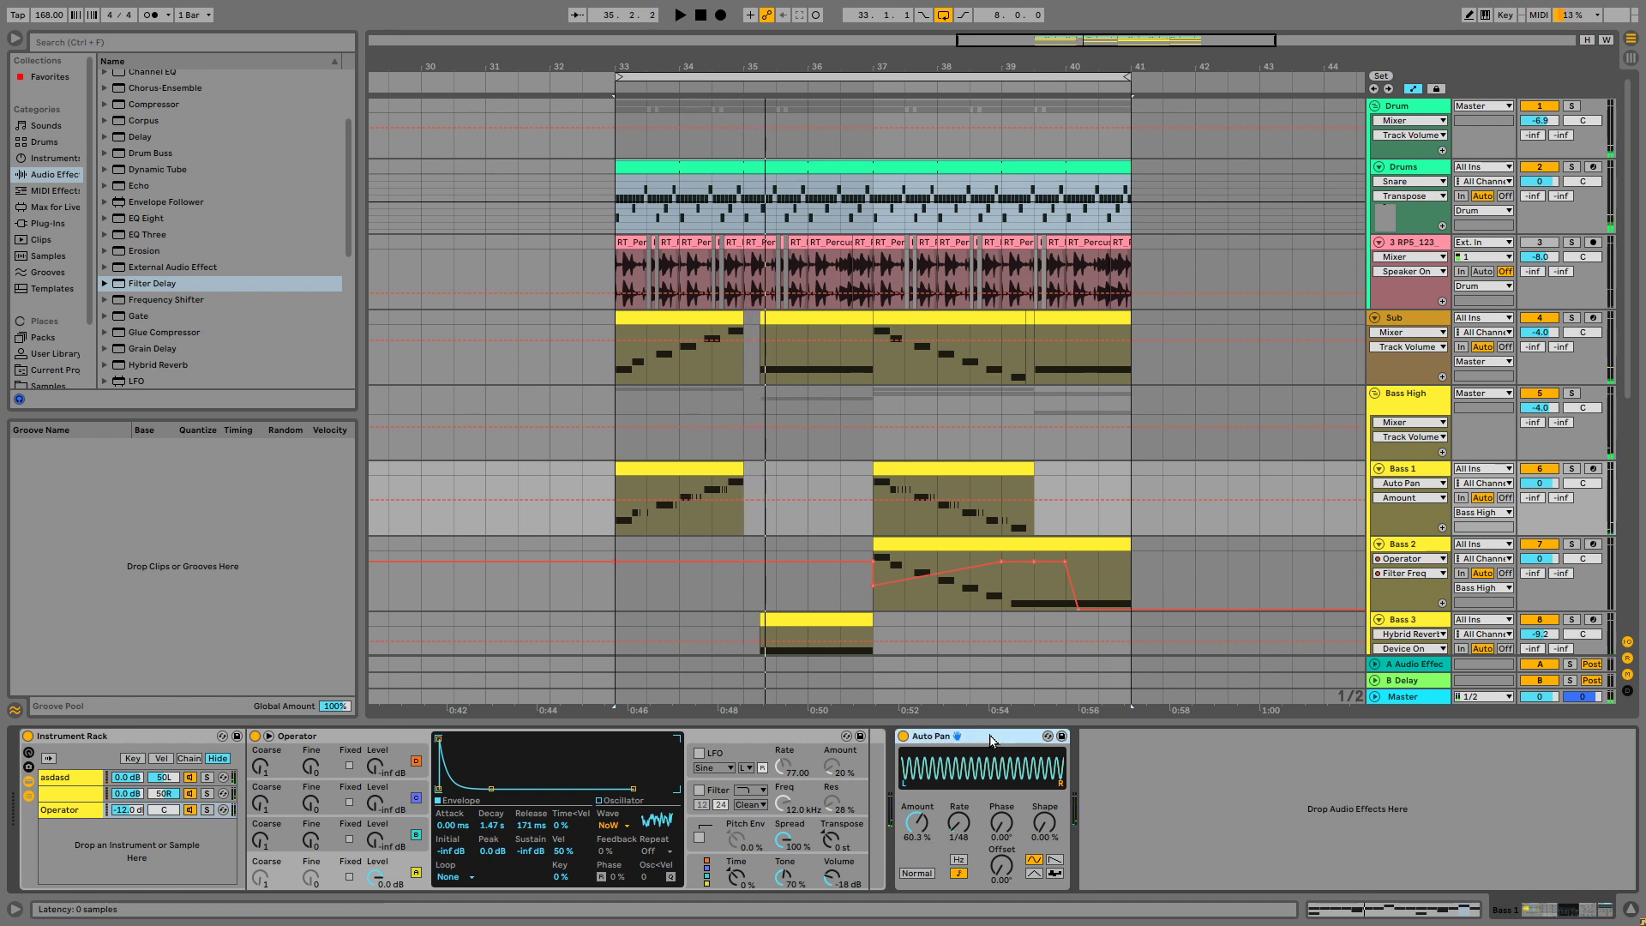
key("Delete")
Enable the first chain's Operator LFO, route destination B to OSC Volume A at a 1/16 rate and 83% amount, and listen to the chain soloed
left_click(75, 781)
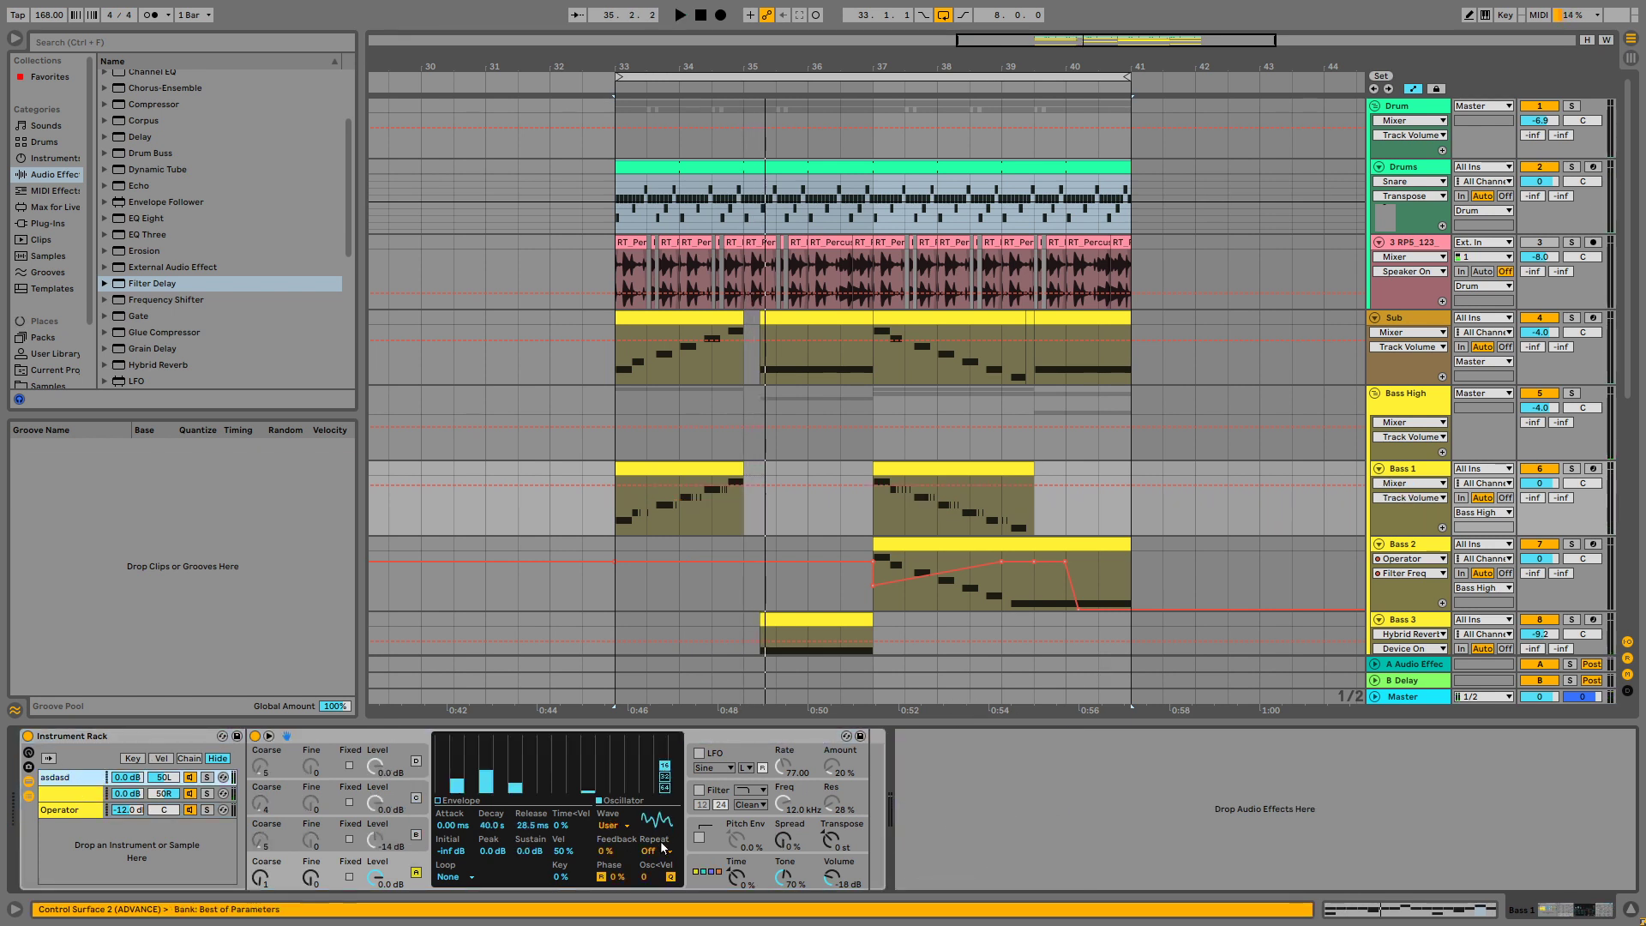
left_click(699, 754)
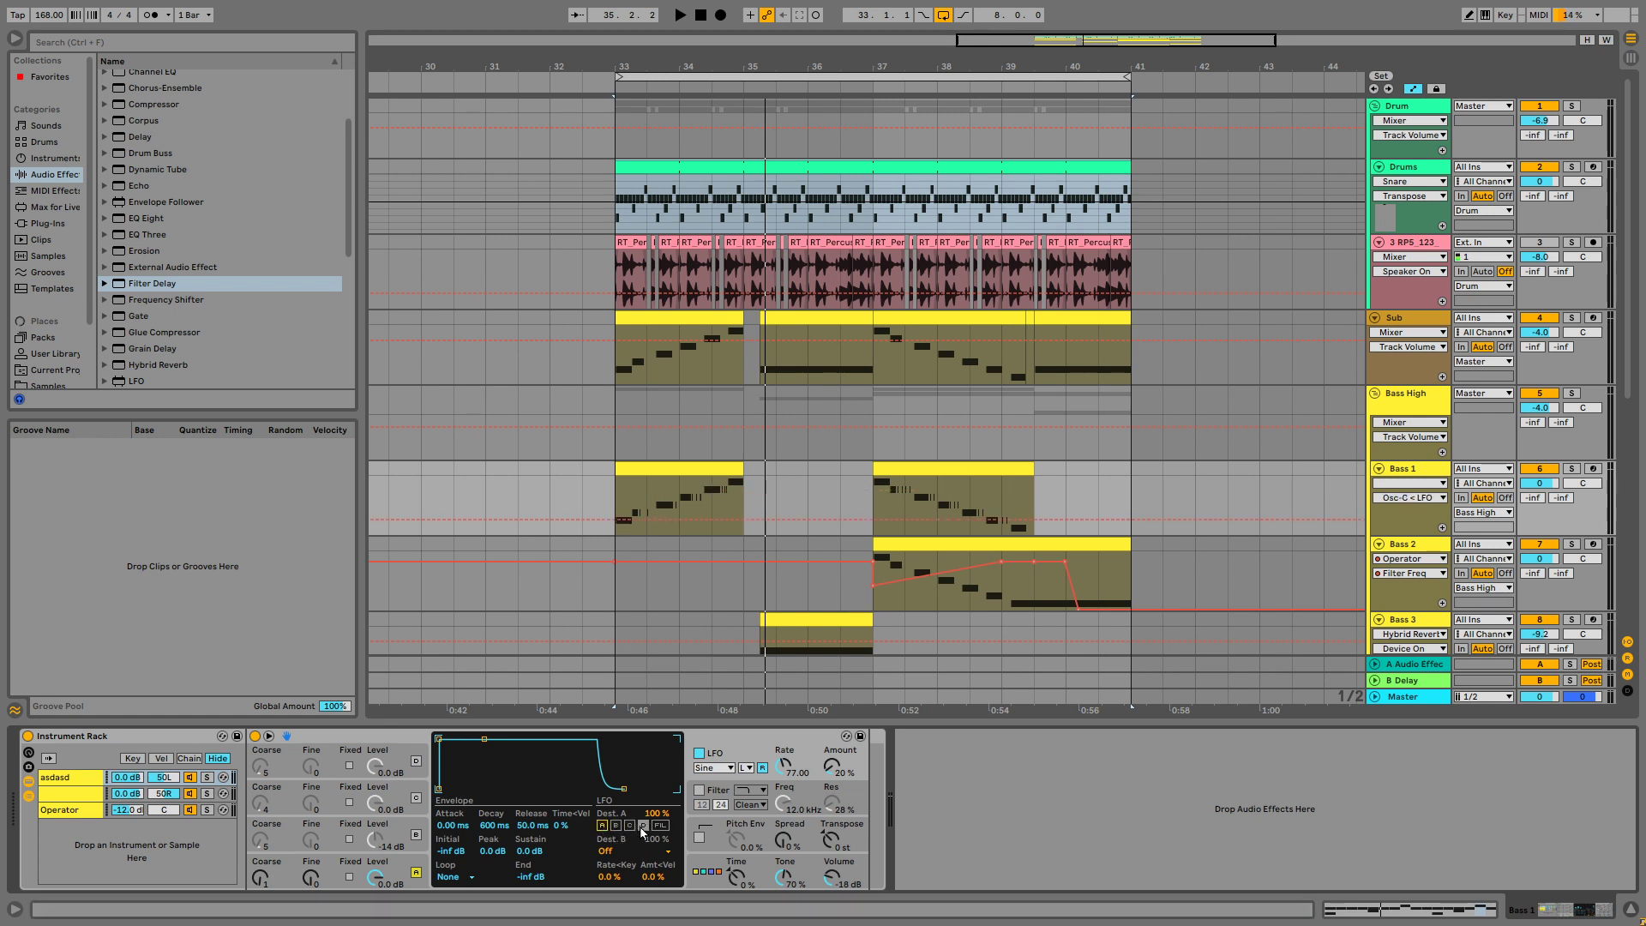
left_click(609, 851)
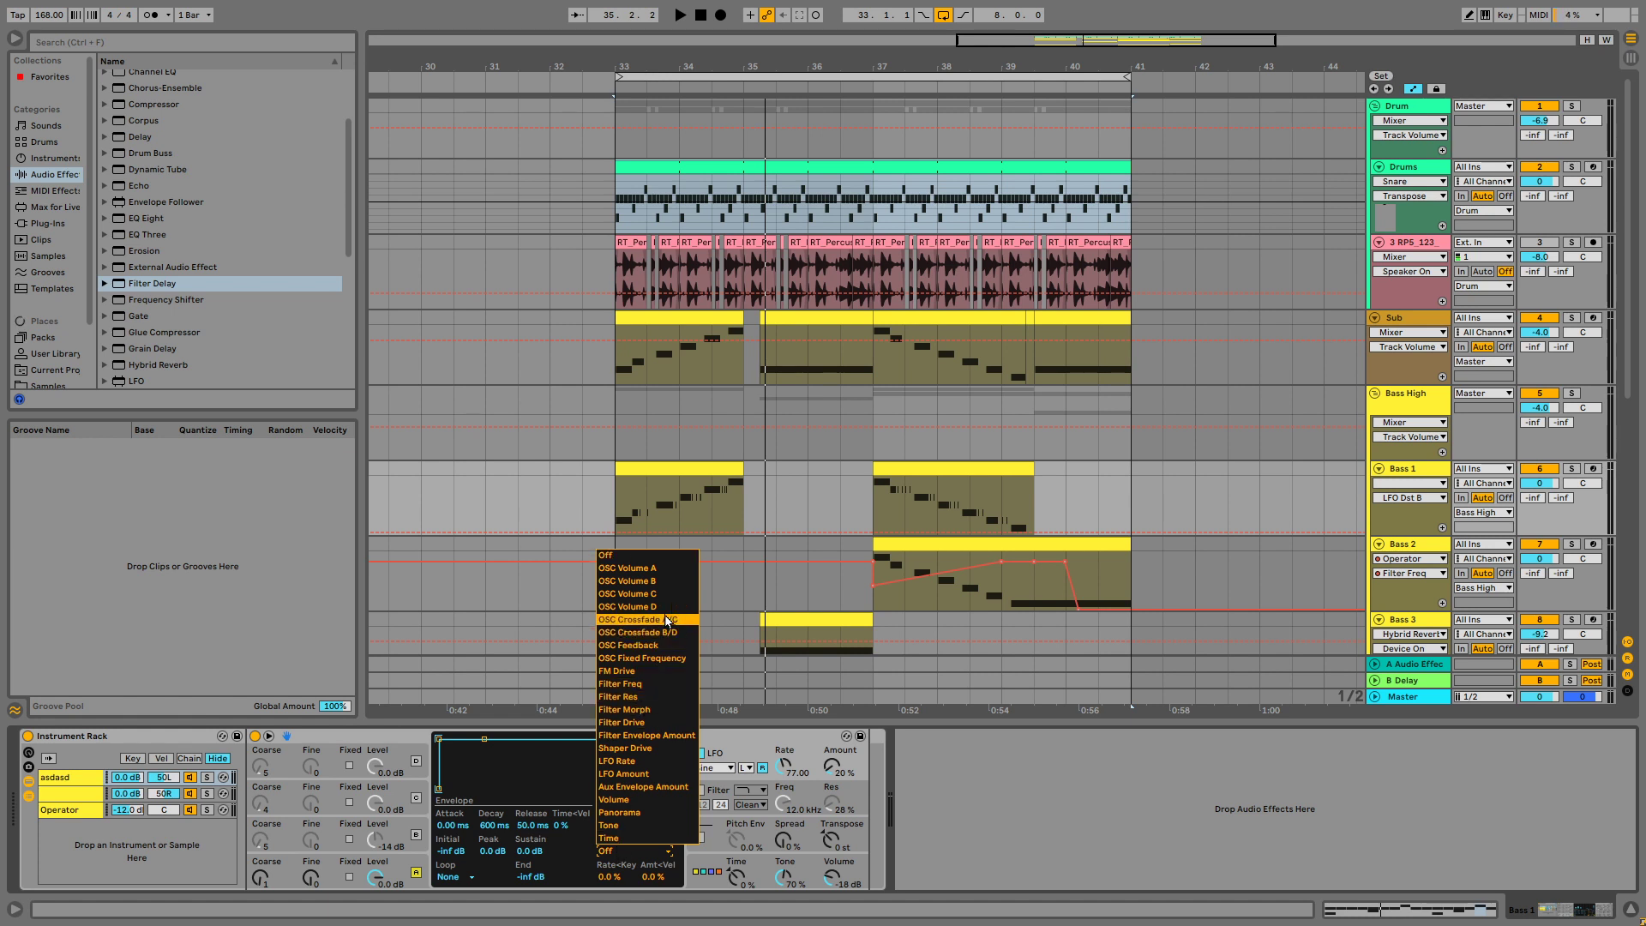
left_click(654, 569)
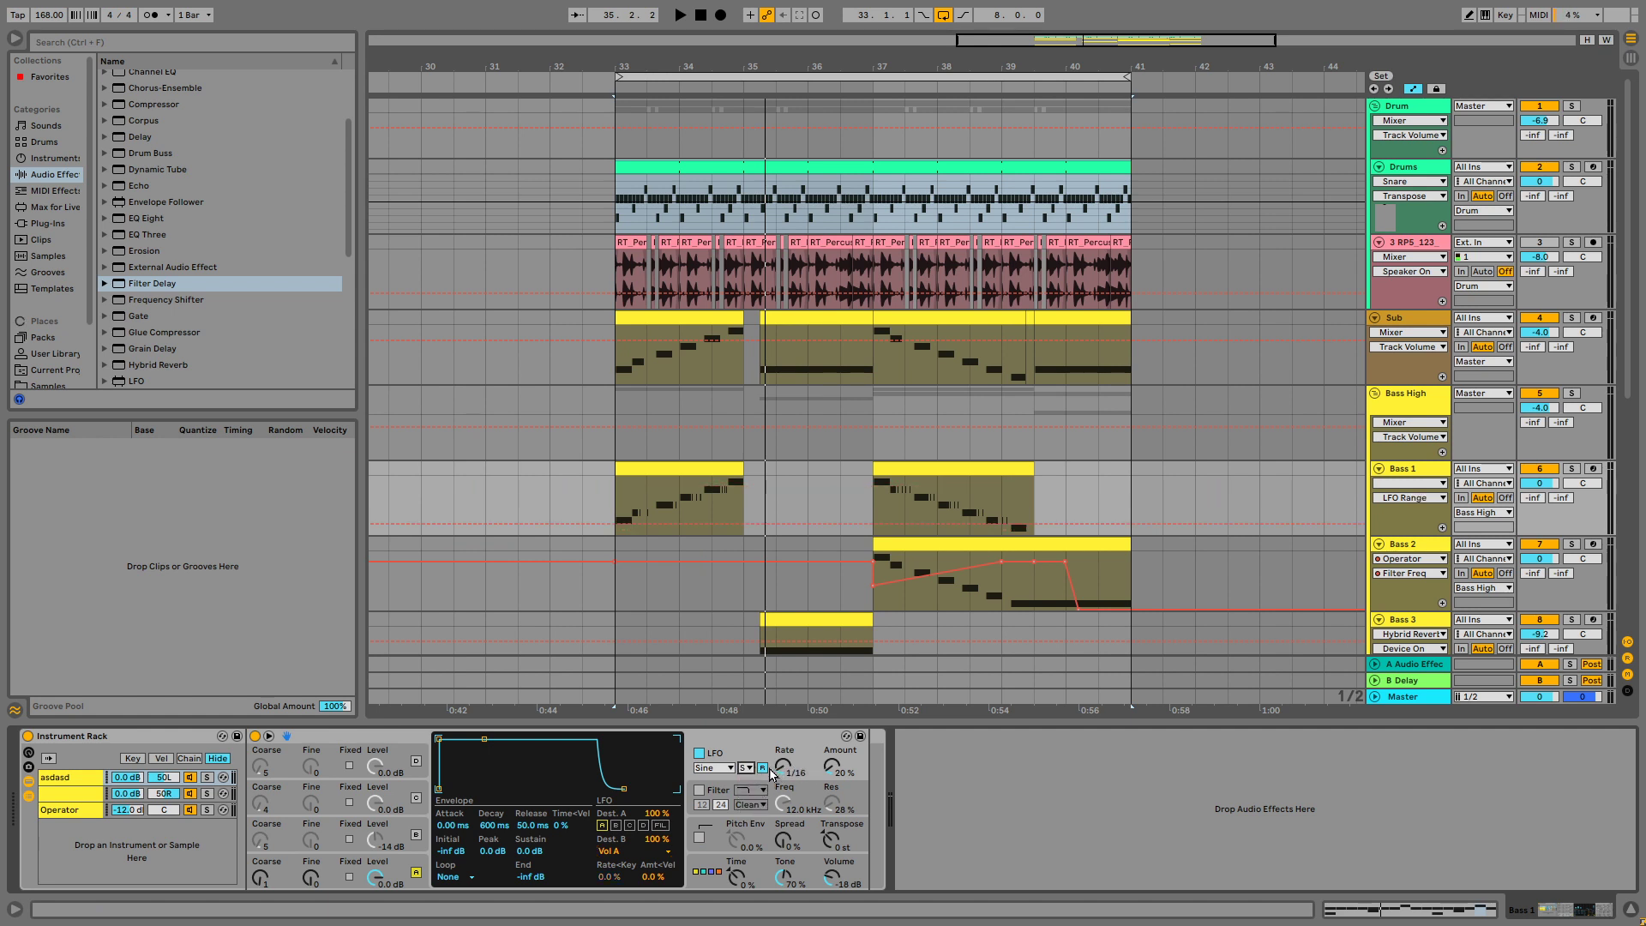
key("space")
left_click(207, 777)
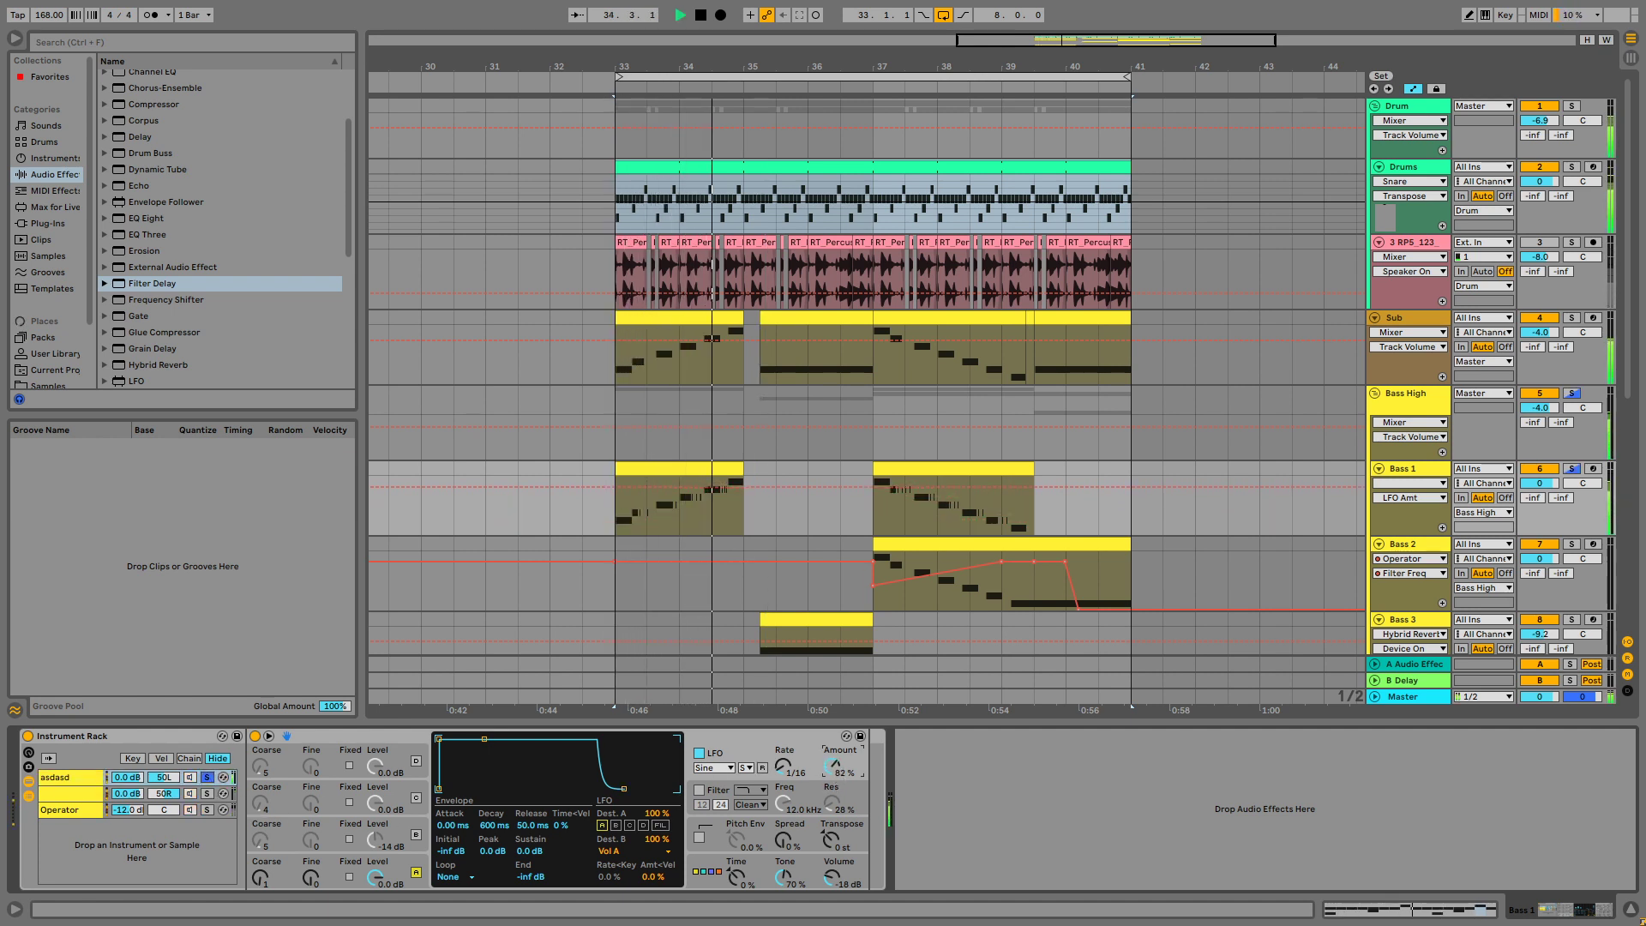
Copy the first chain's Operator LFO on state, rate setting and amount to the sibling chains
left_click(153, 796)
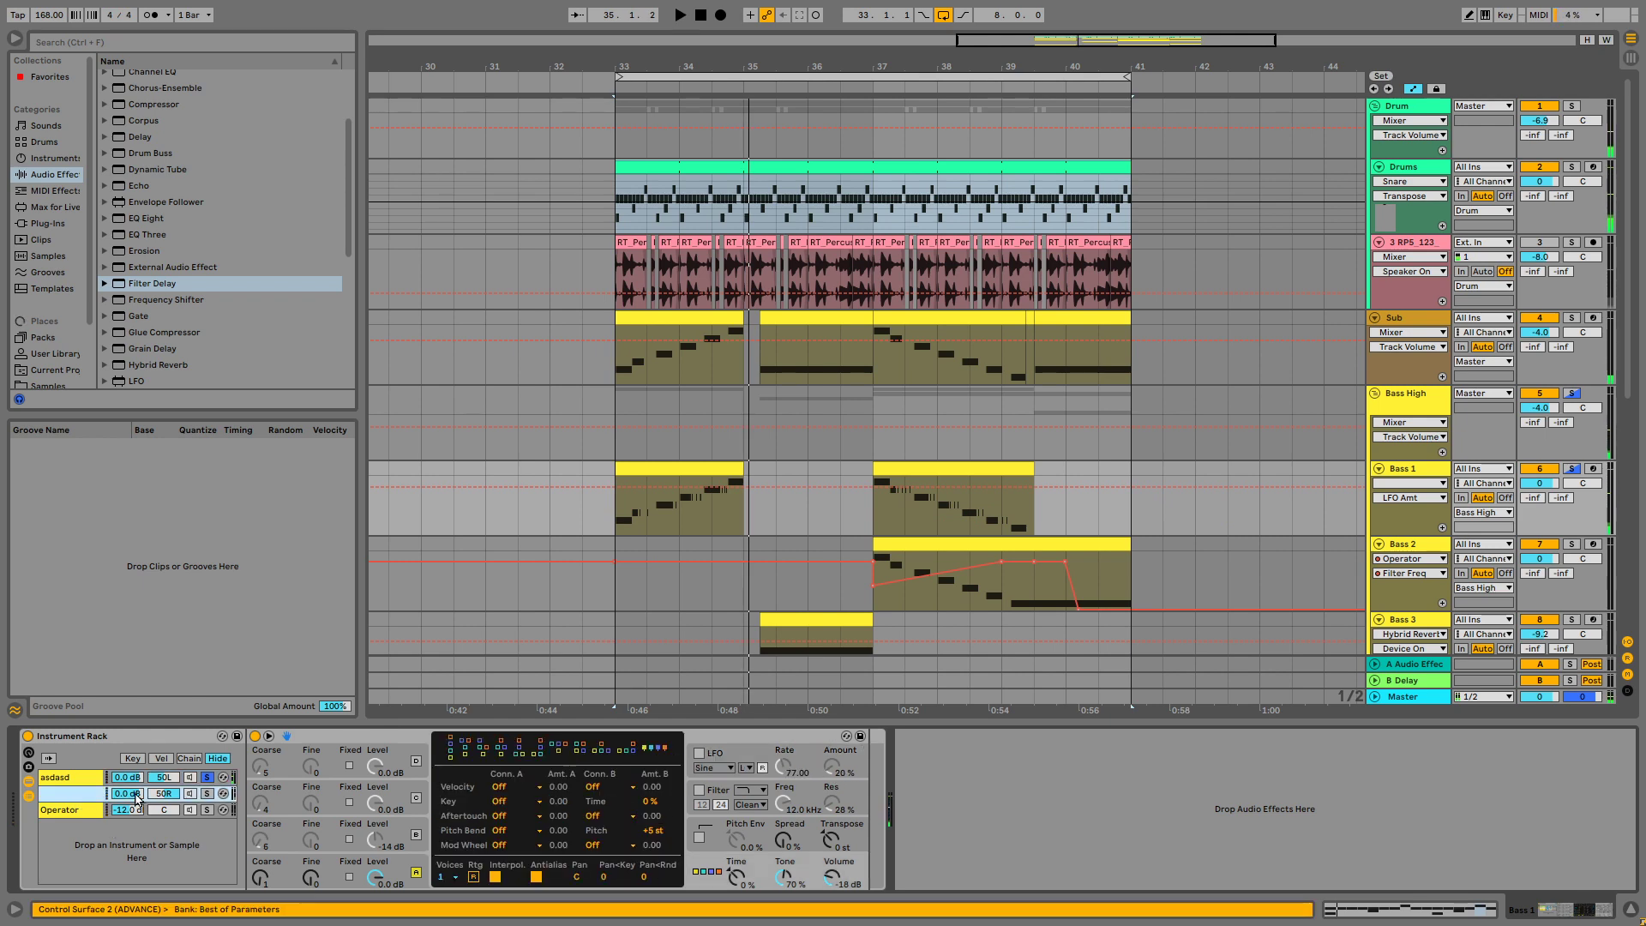
left_click(83, 780)
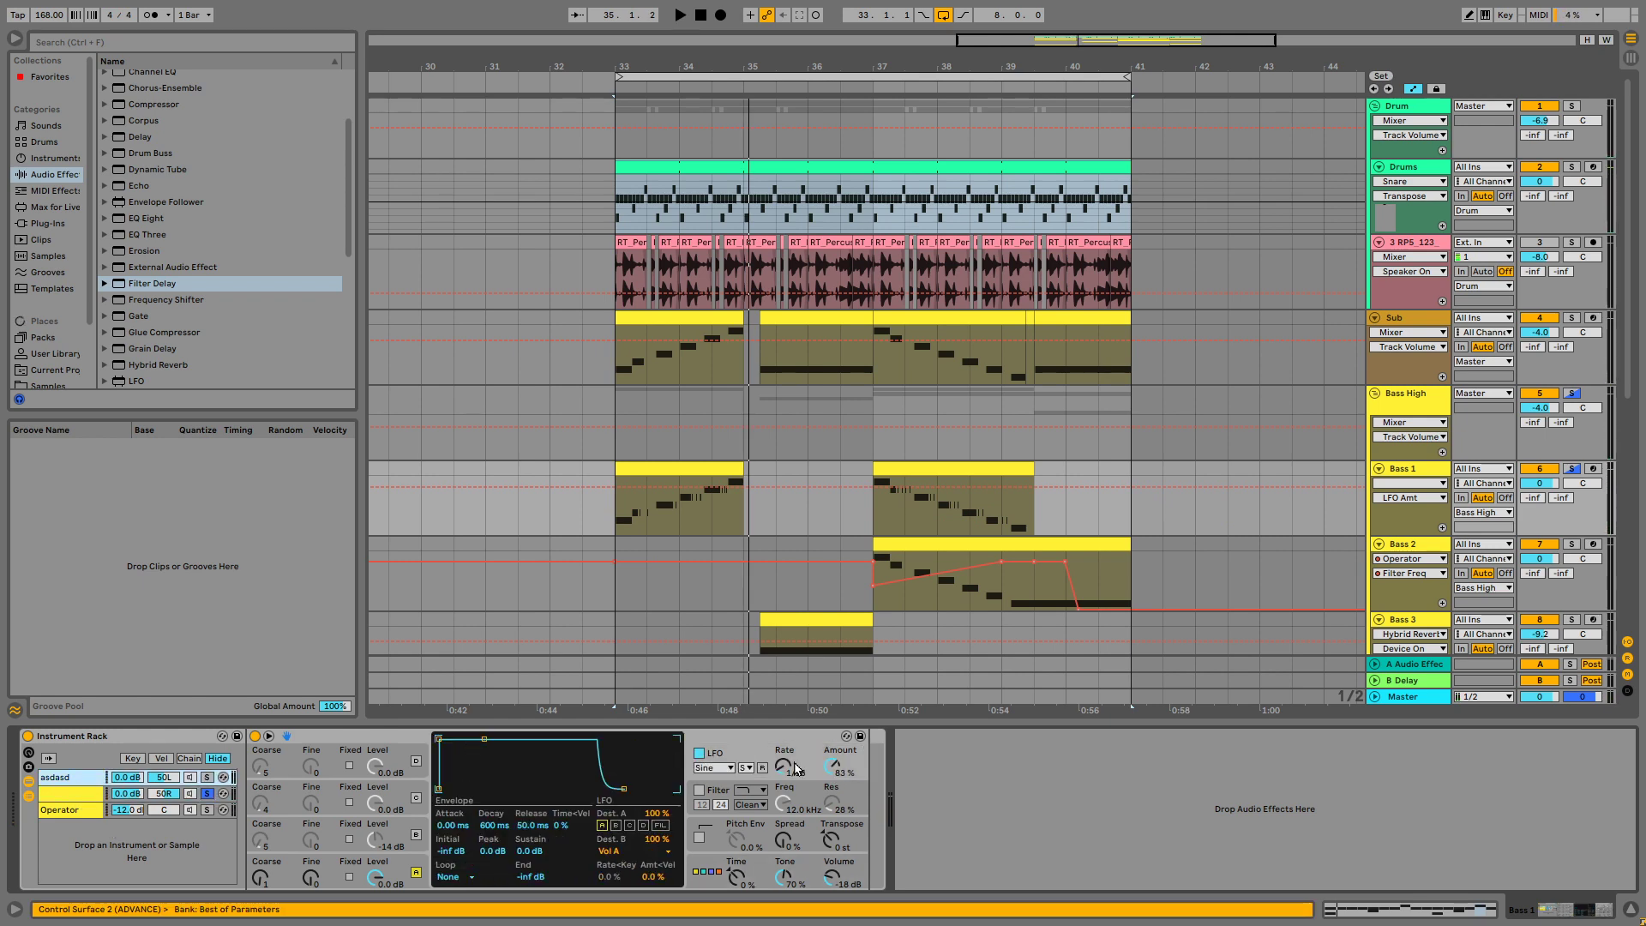
right_click(702, 760)
left_click(791, 483)
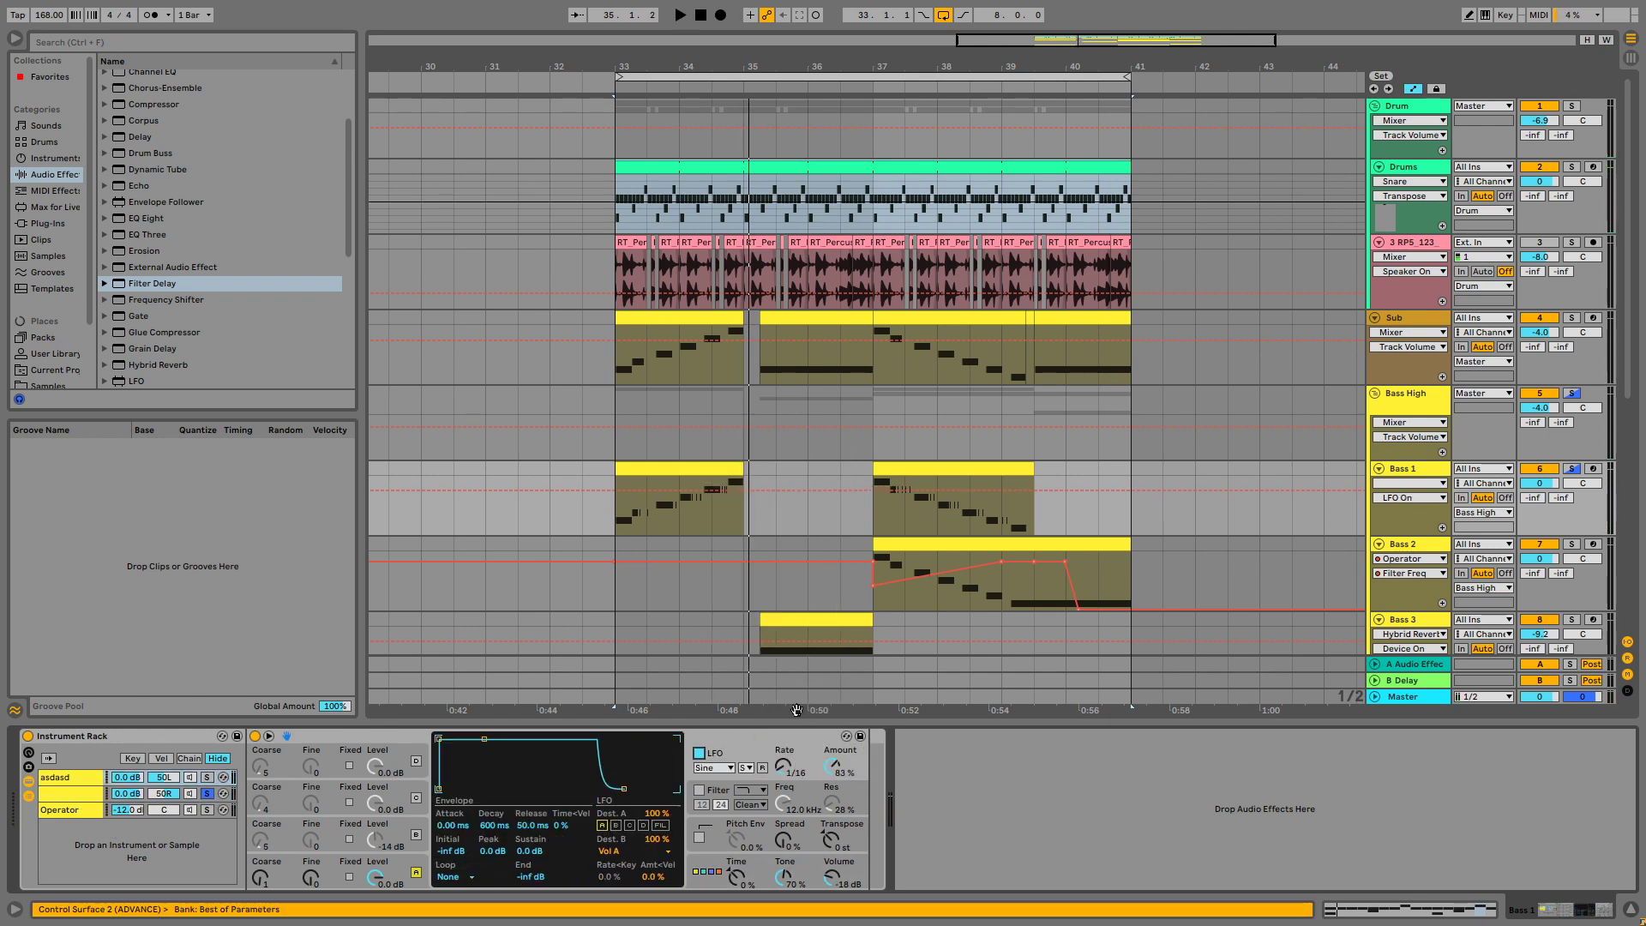
right_click(785, 763)
left_click(849, 494)
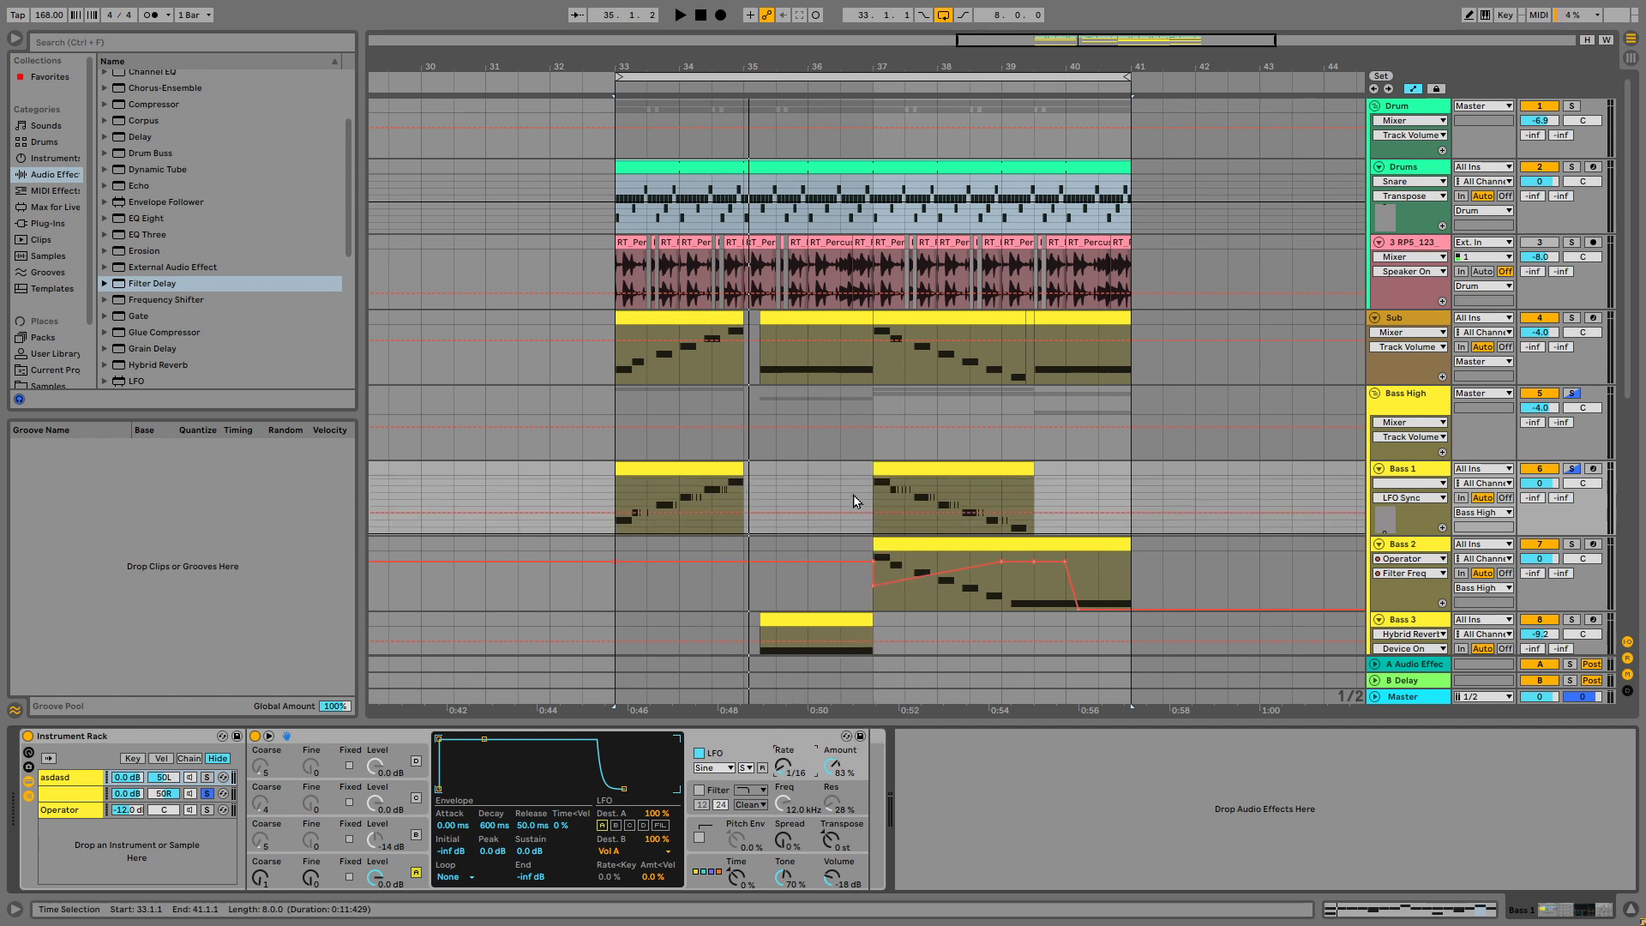
right_click(844, 766)
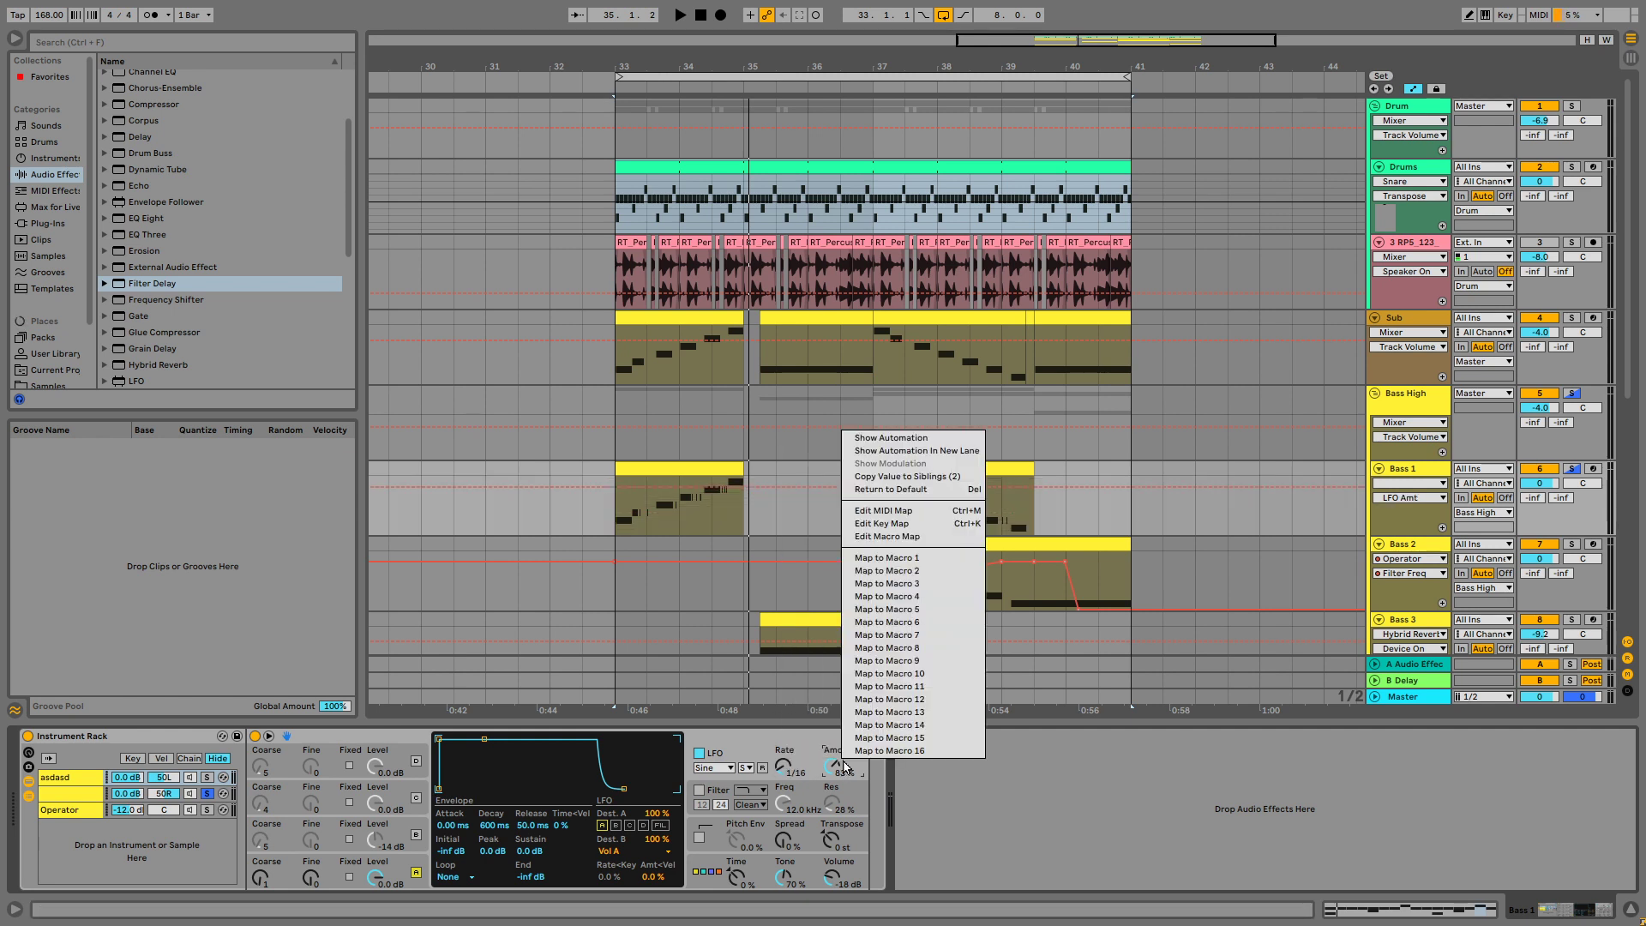
left_click(935, 478)
Copy the first chain's LFO range setting to the sibling chains, and check the copy options for its waveform and destinations
right_click(726, 767)
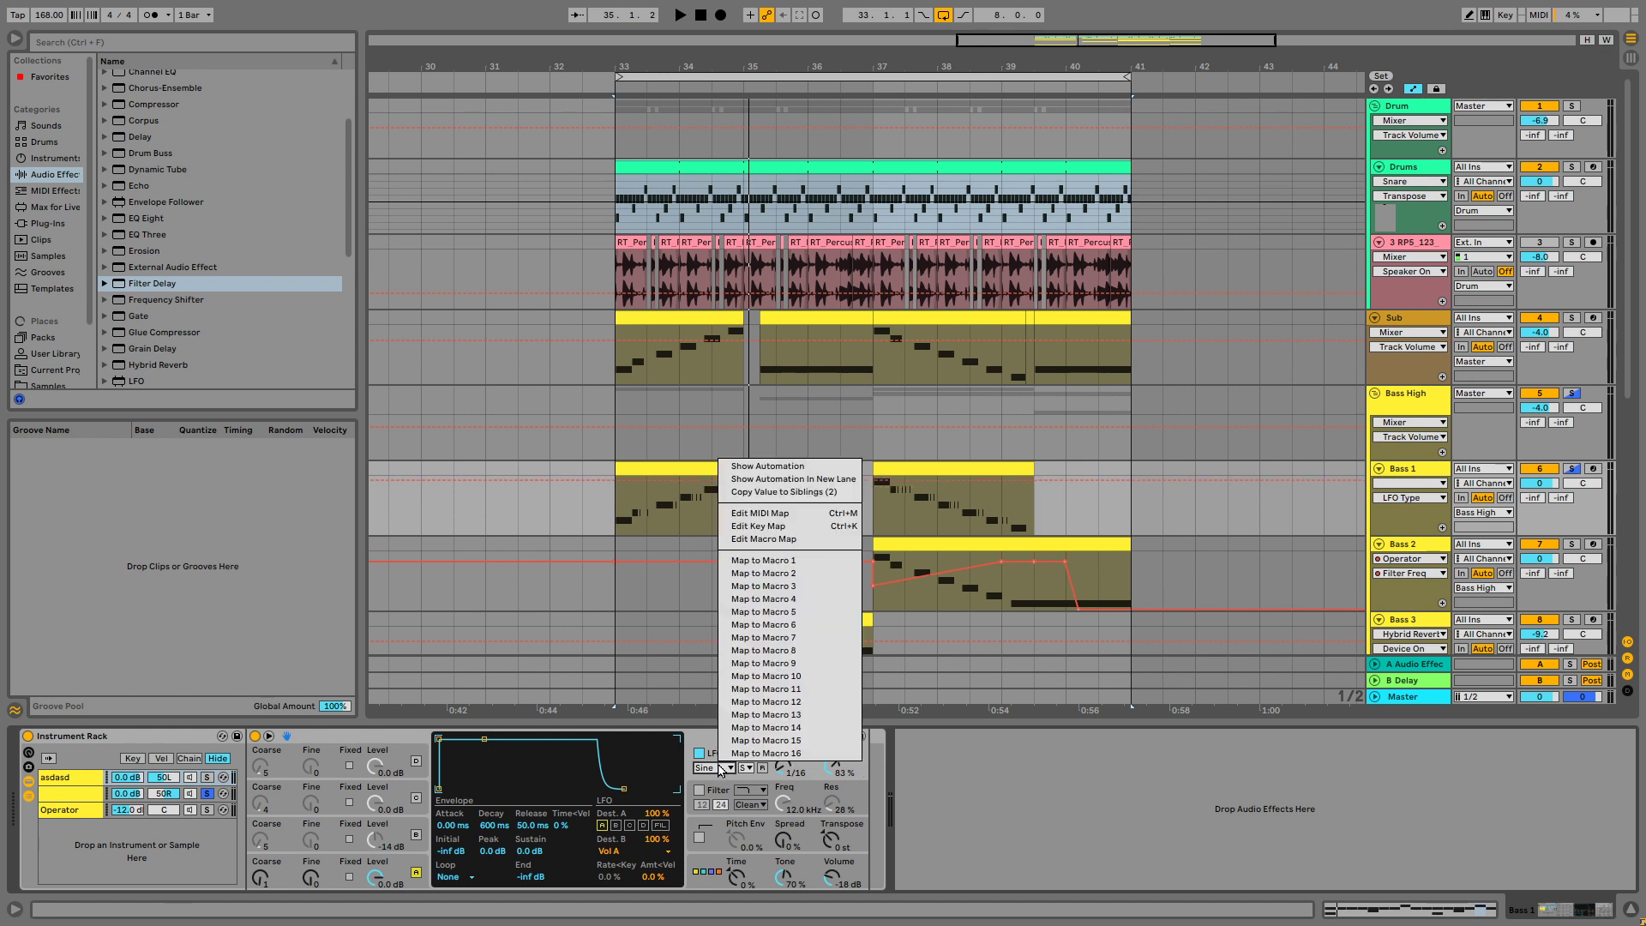
right_click(747, 767)
left_click(831, 497)
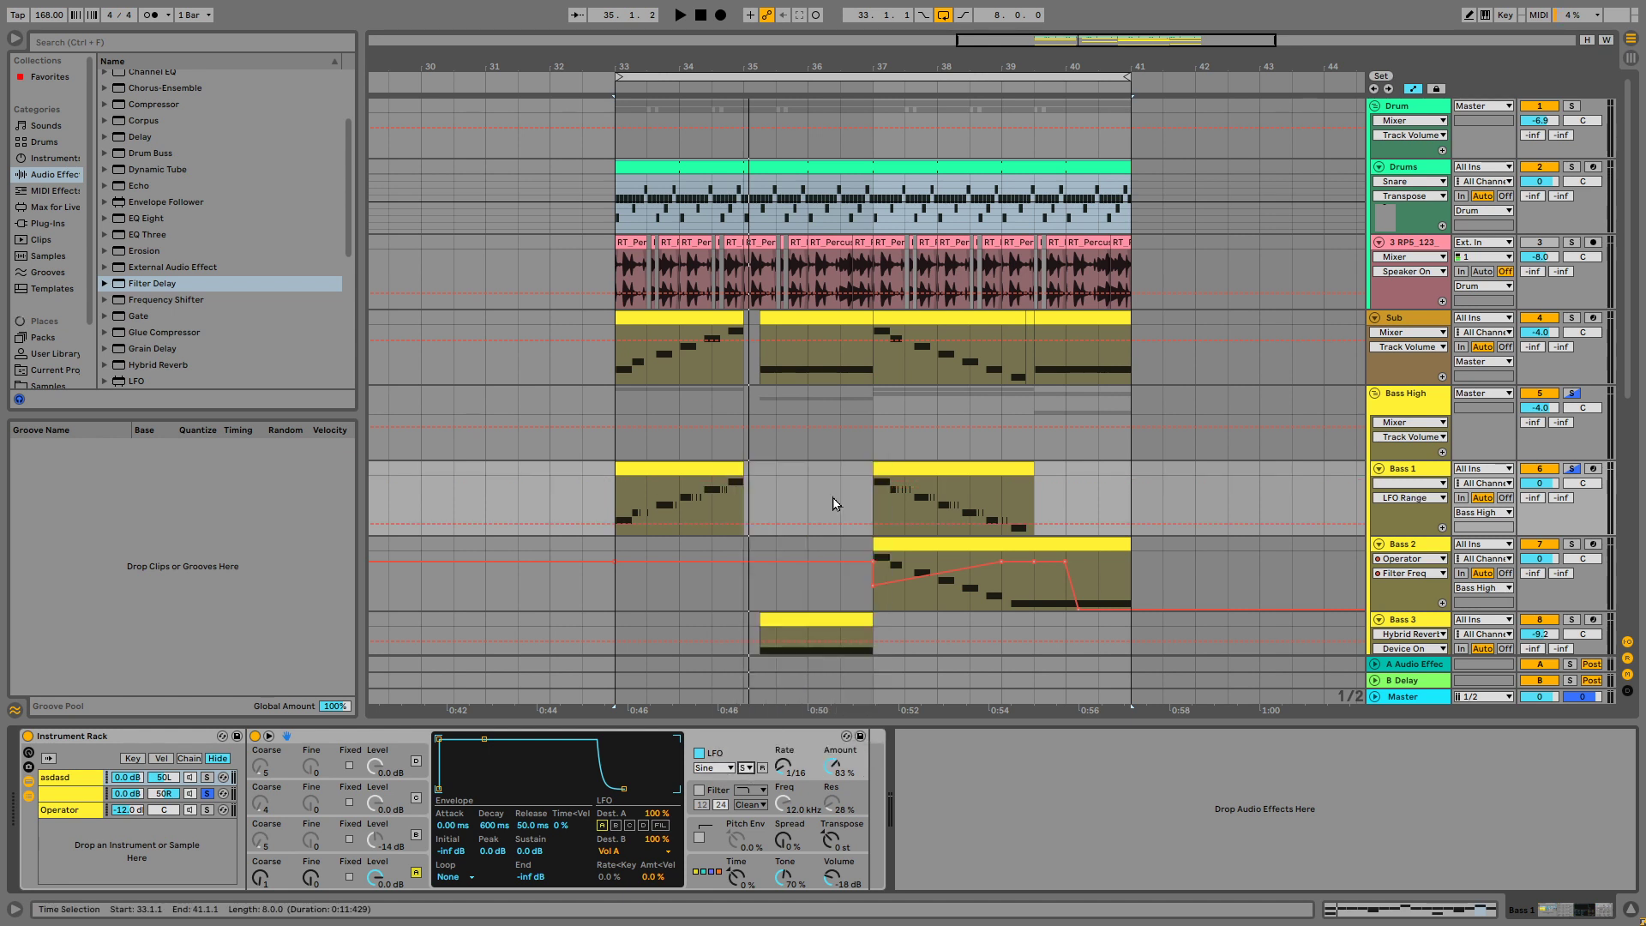
right_click(619, 823)
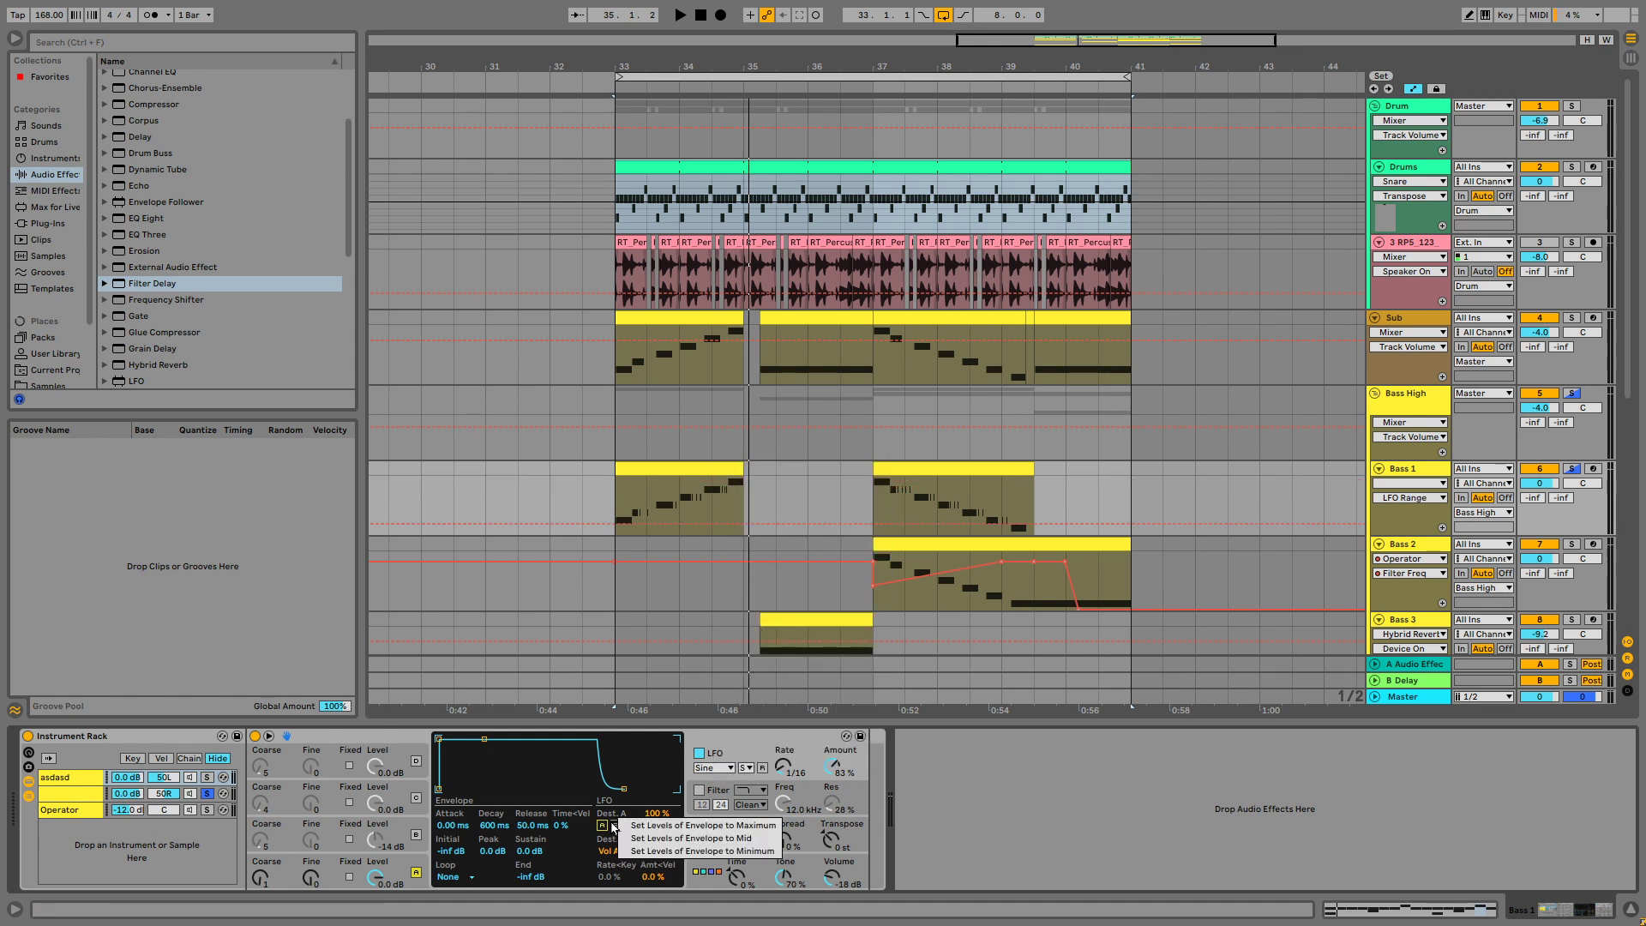
right_click(610, 823)
Route LFO destination B to OSC Volume A in the second chain's Operator
left_click(65, 781)
left_click(86, 795)
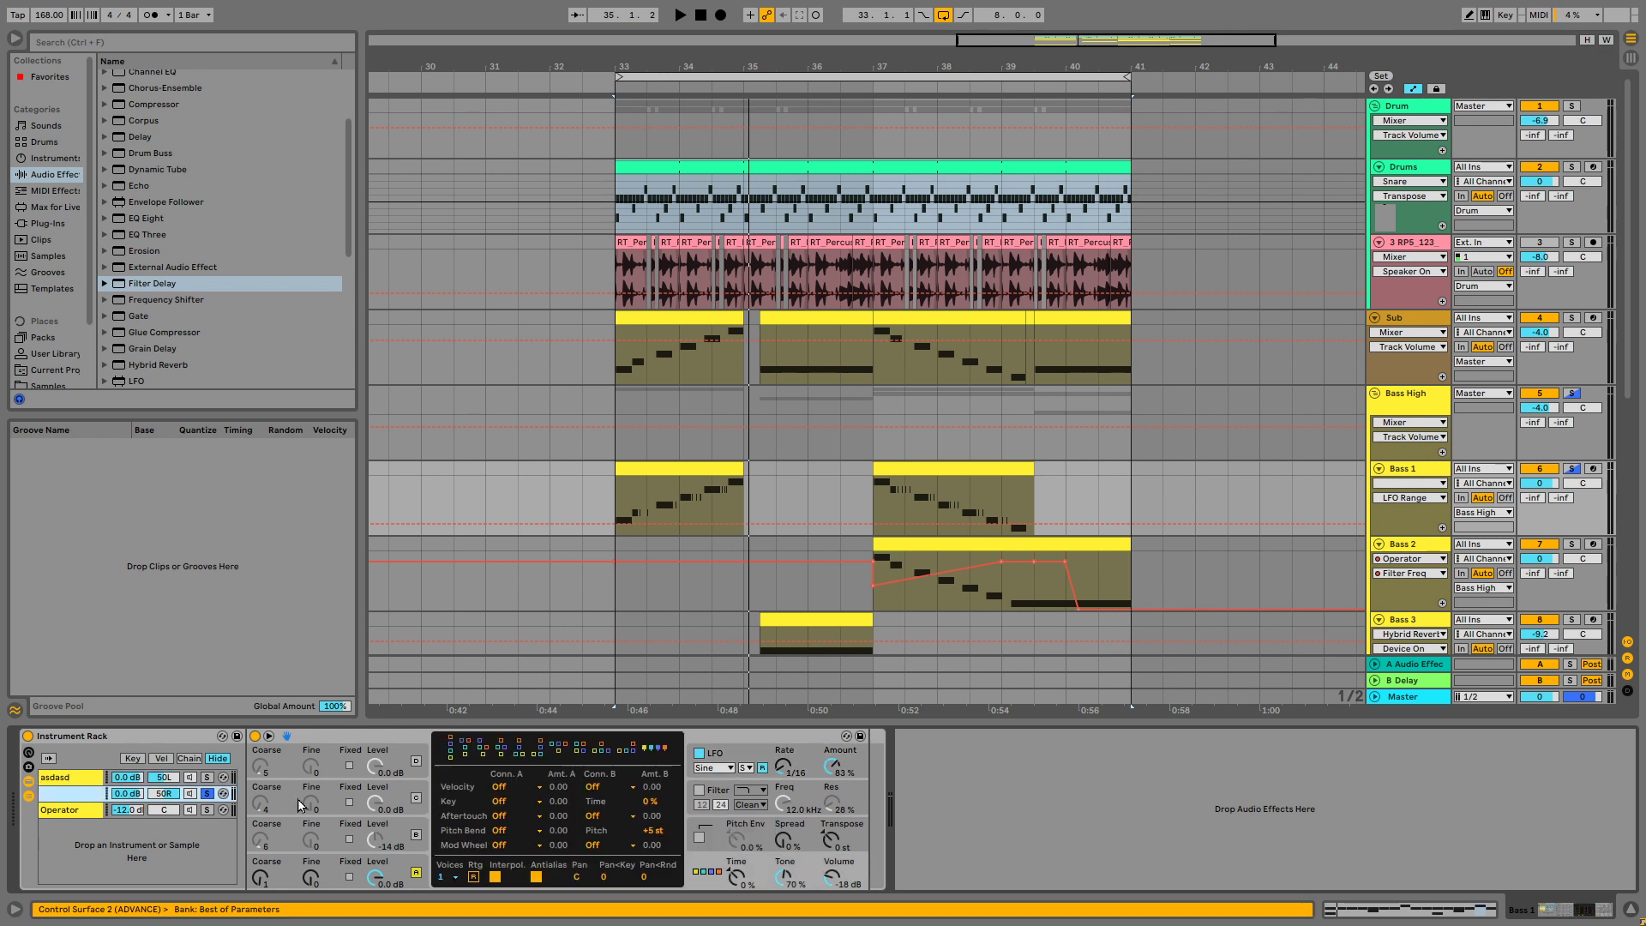
left_click(720, 777)
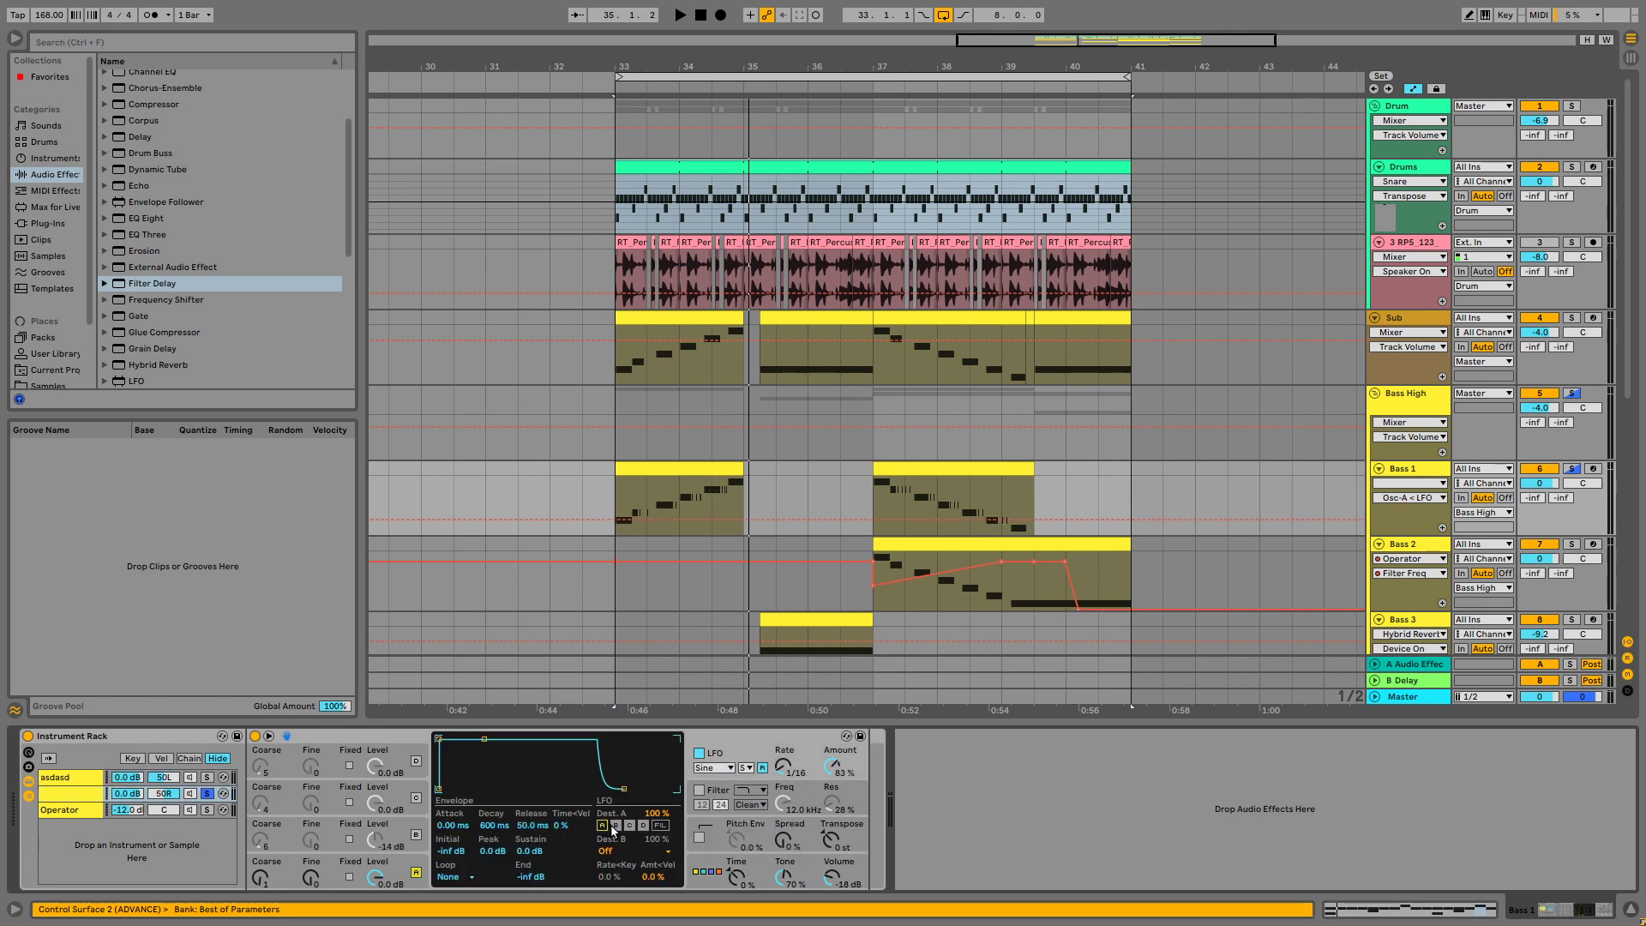
left_click(621, 853)
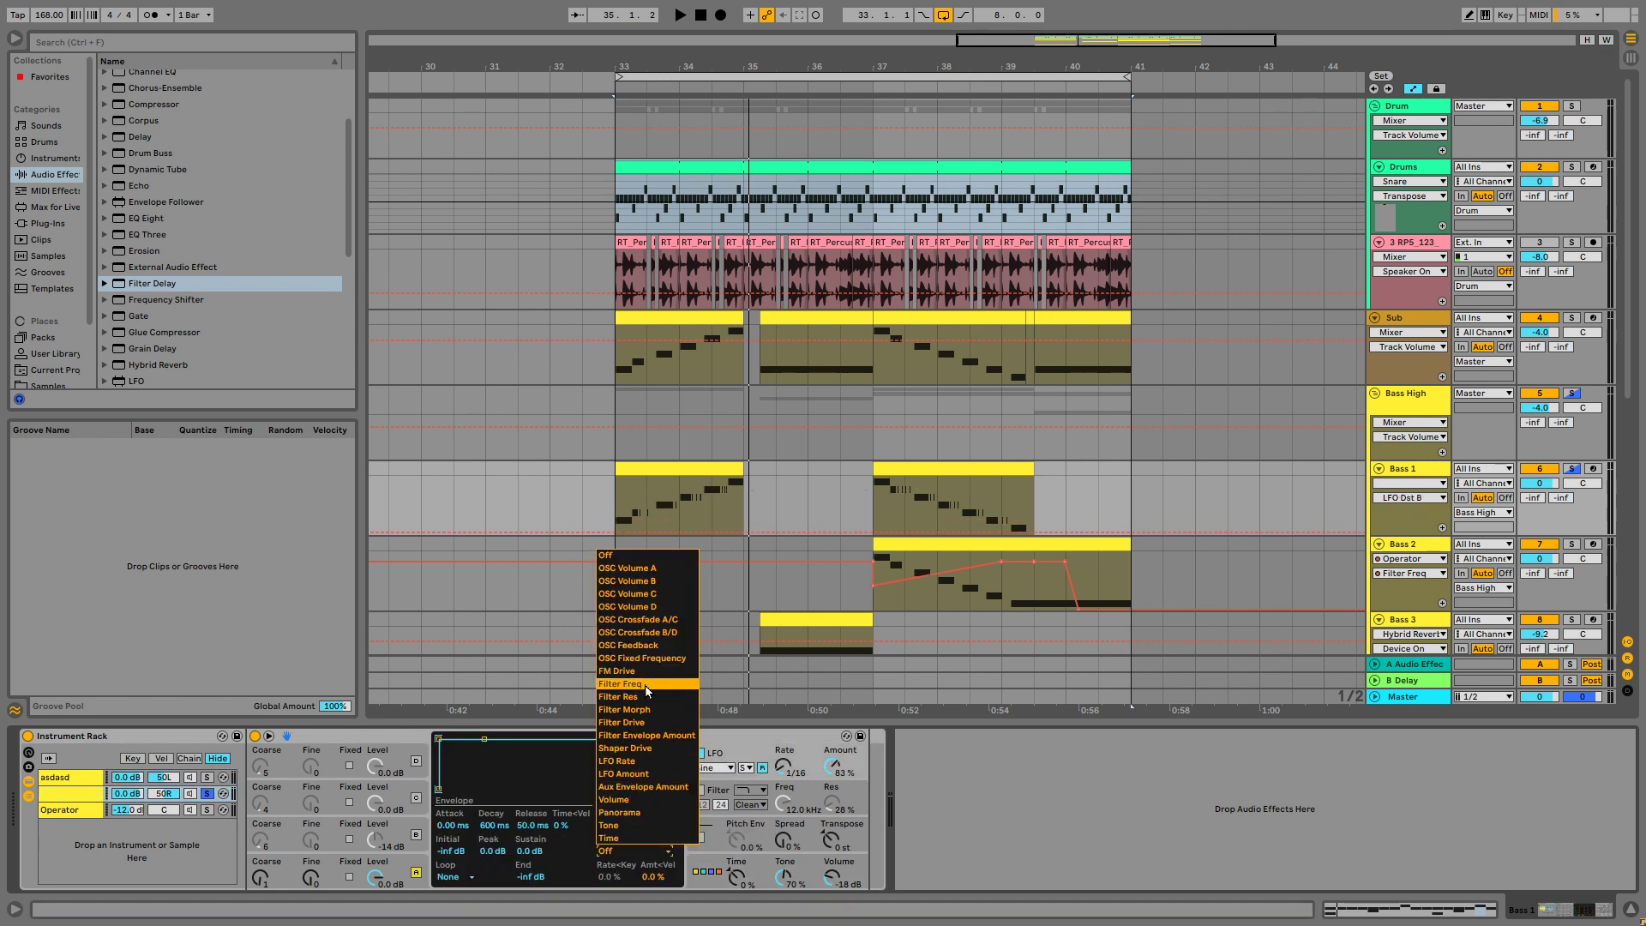
left_click(658, 569)
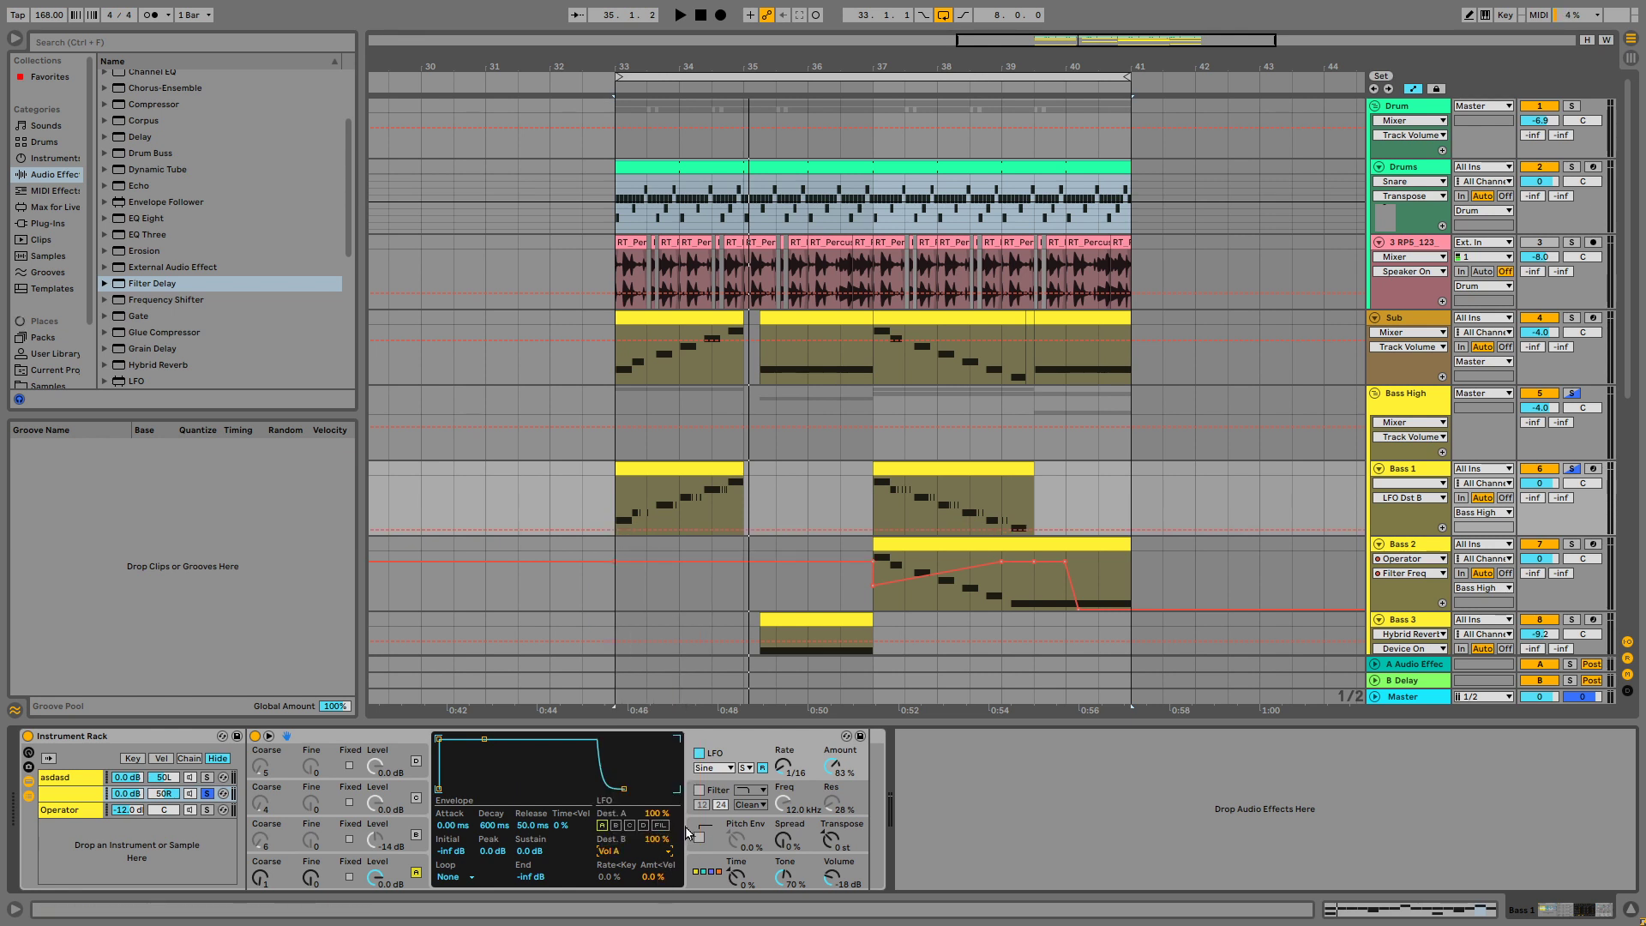
Listen to the first two chains soloed, compare them with the full rack, and solo the Operator chain
left_click(208, 778)
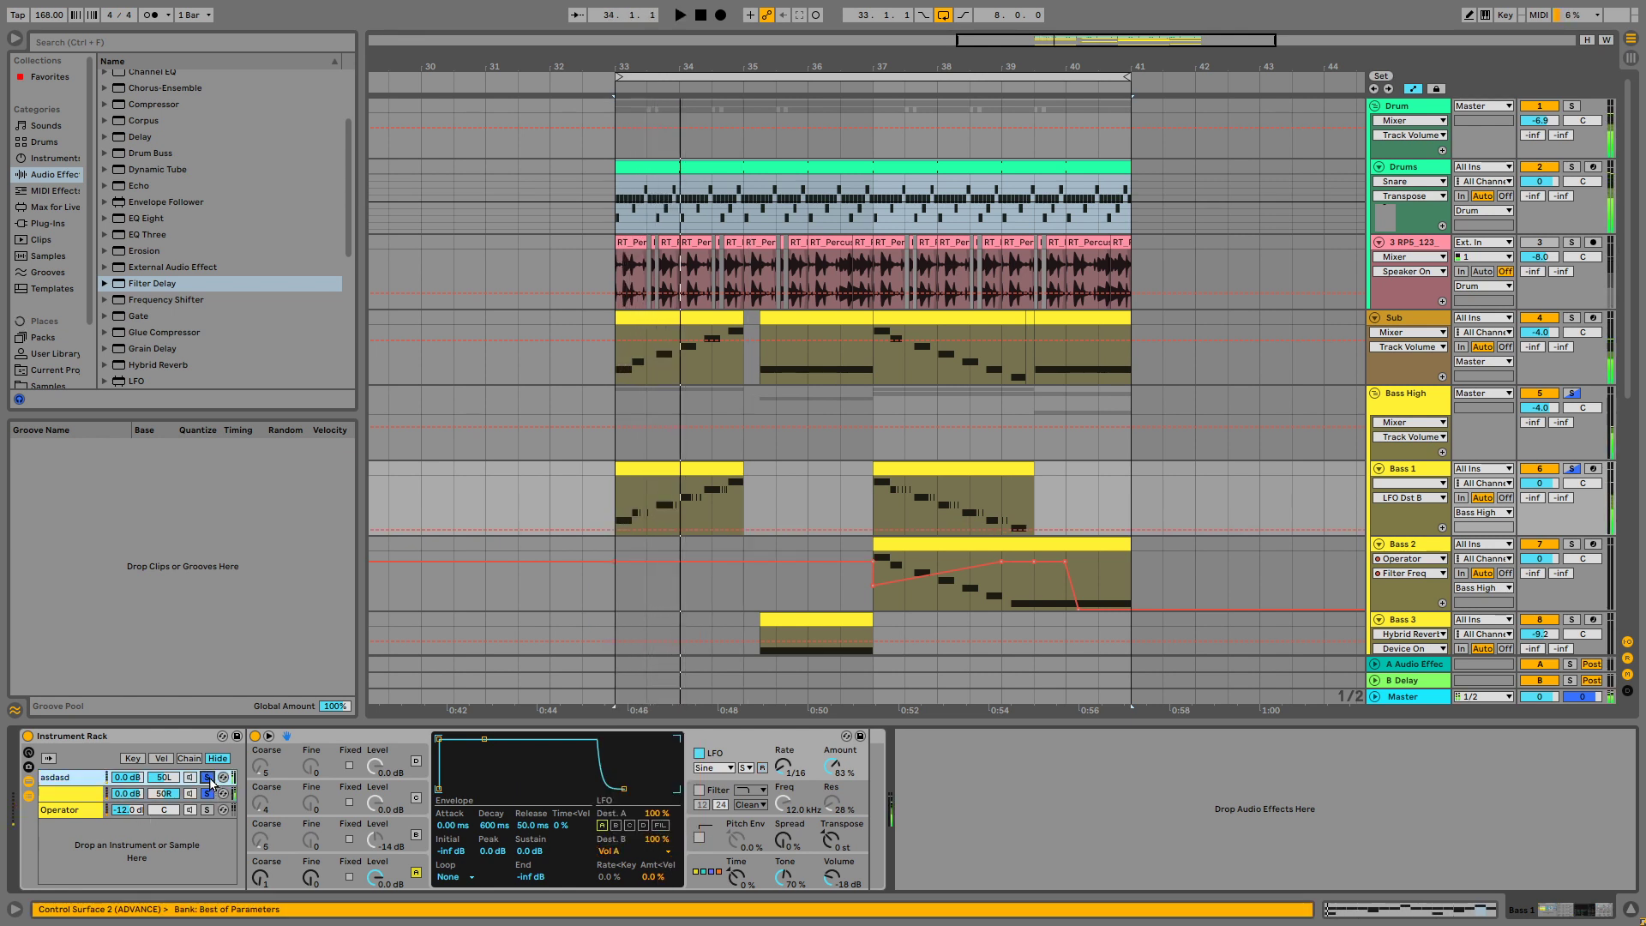
key("space")
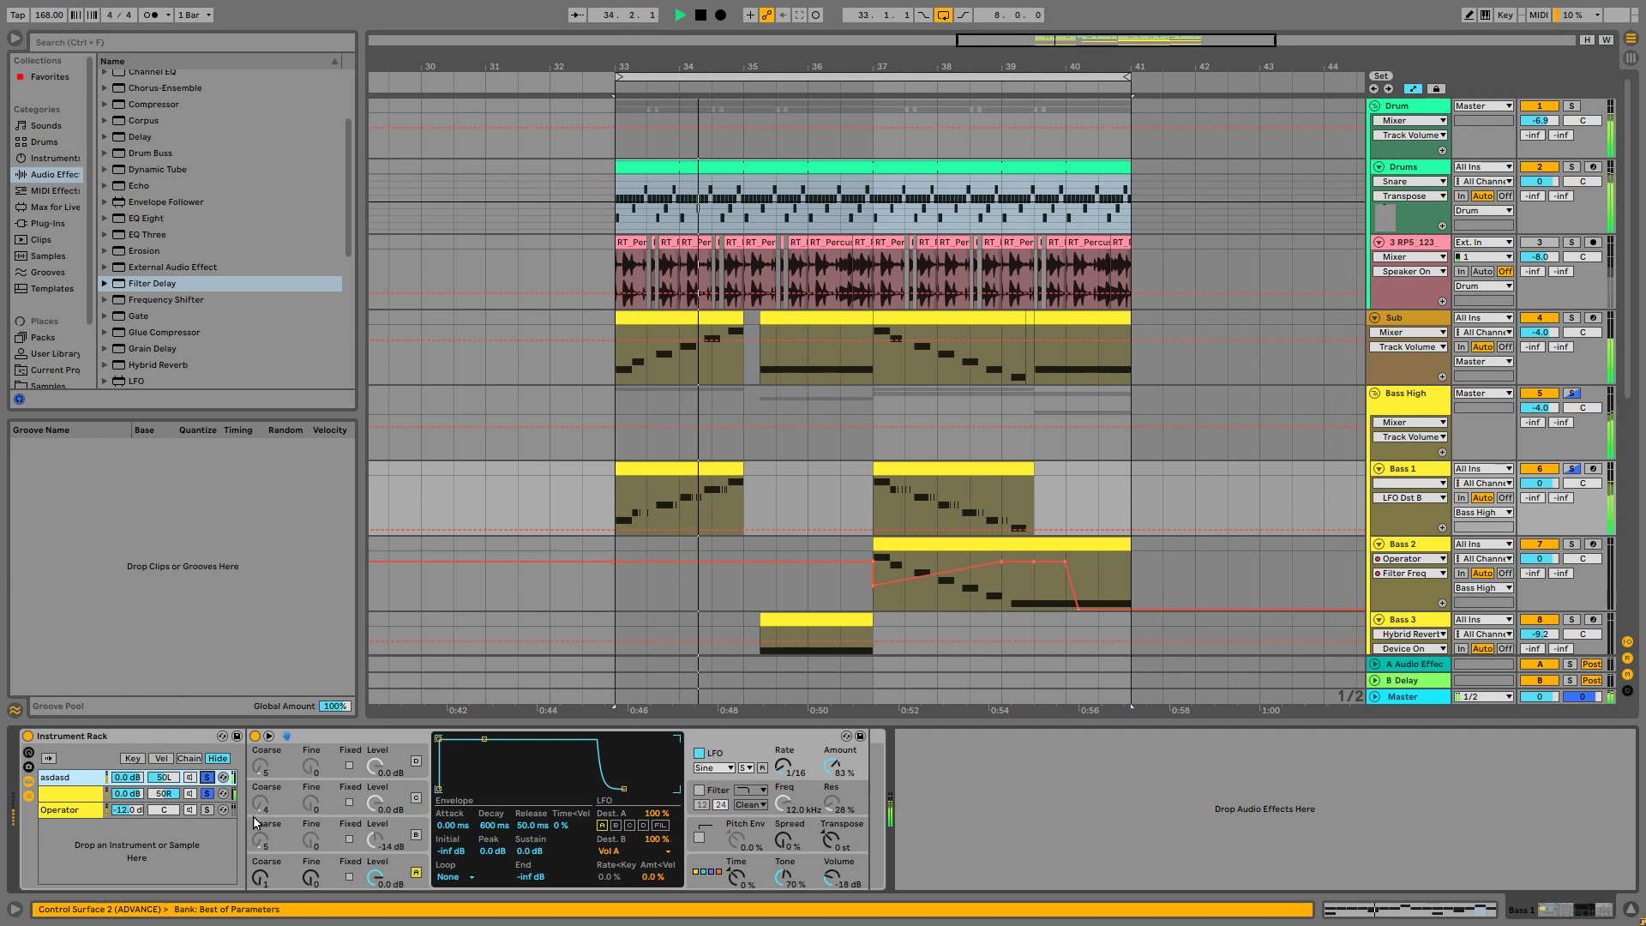
left_click(207, 810)
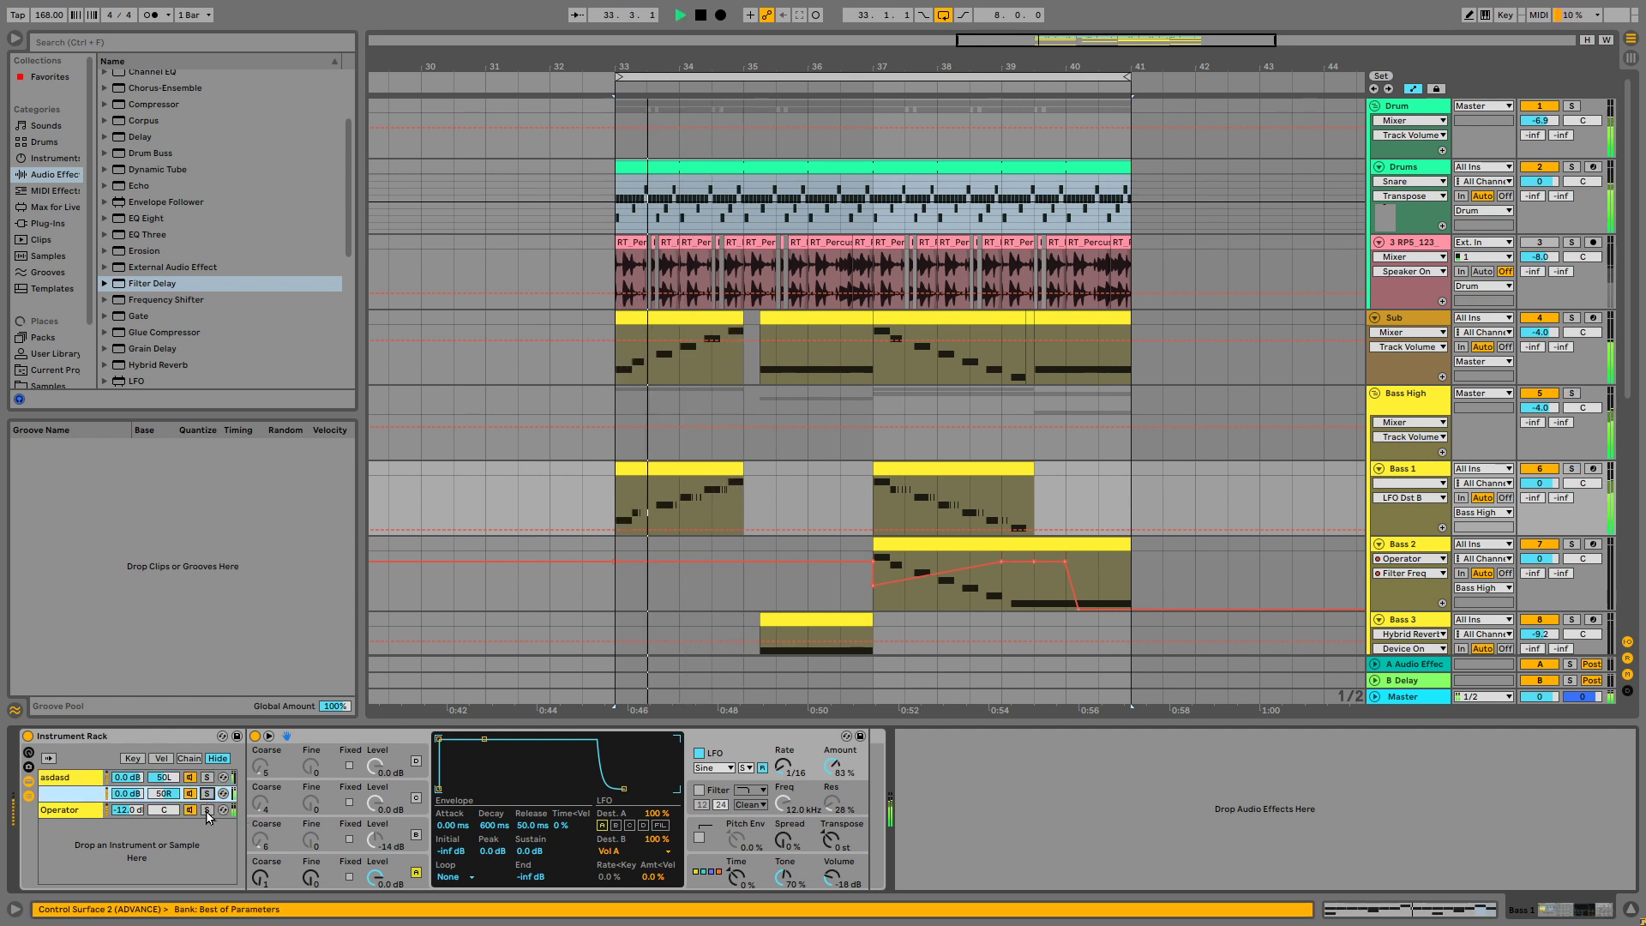
left_click(208, 811)
key("space")
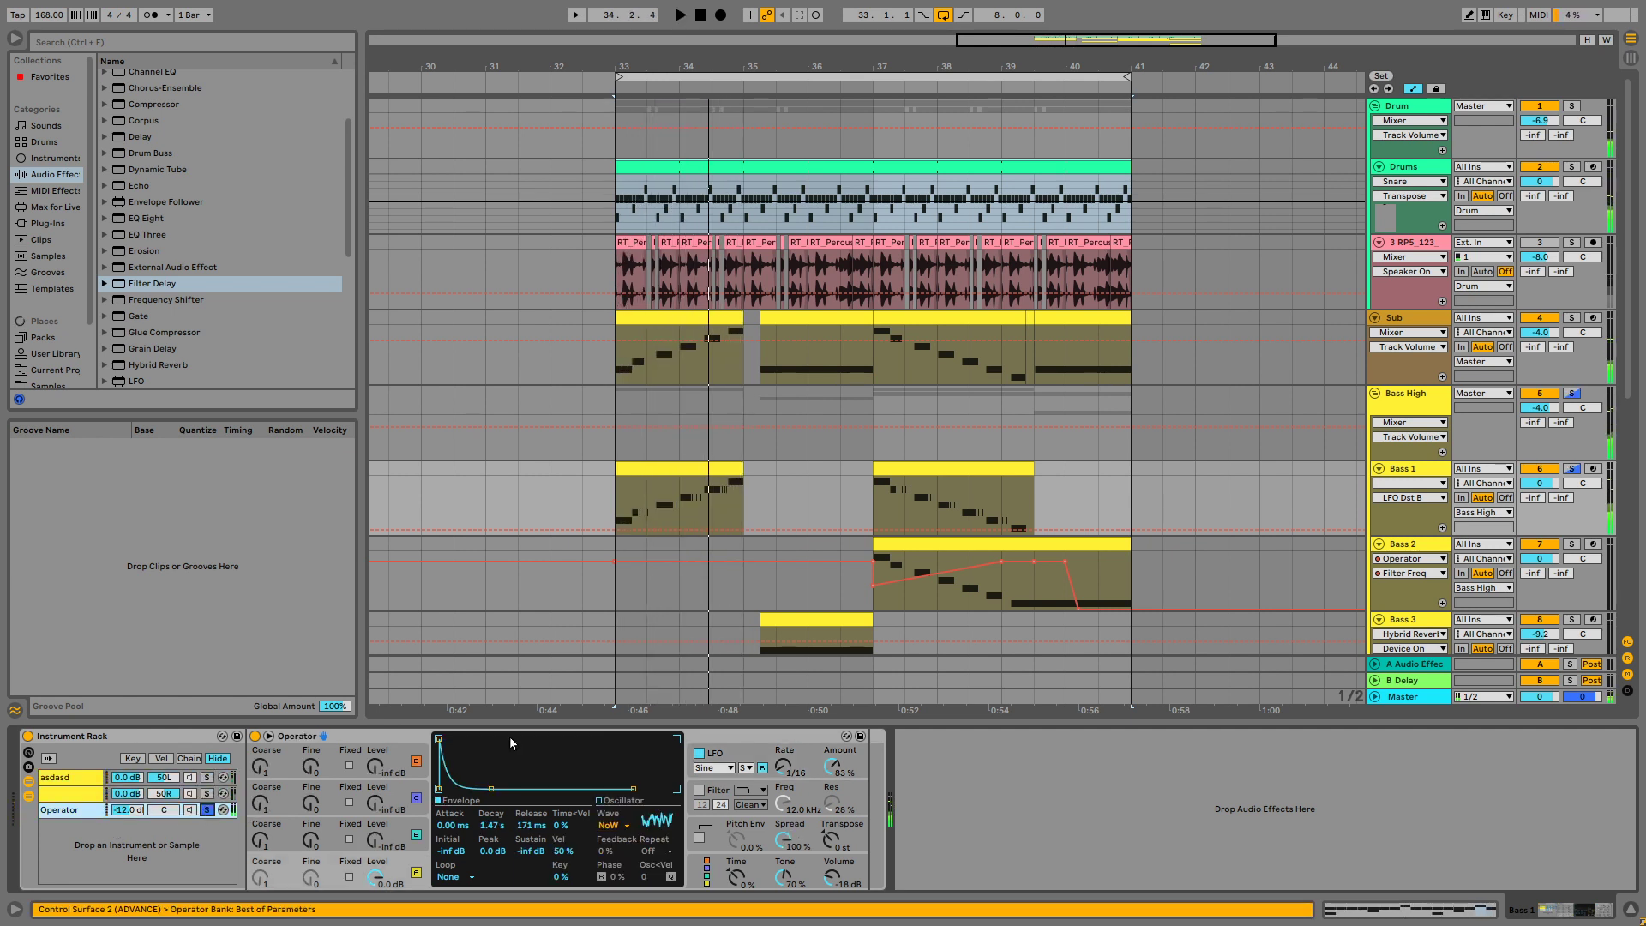
Turn off the LFO in the soloed Operator chain and add an EQ Eight after its Operator, listening to the result
left_click(700, 752)
key("space")
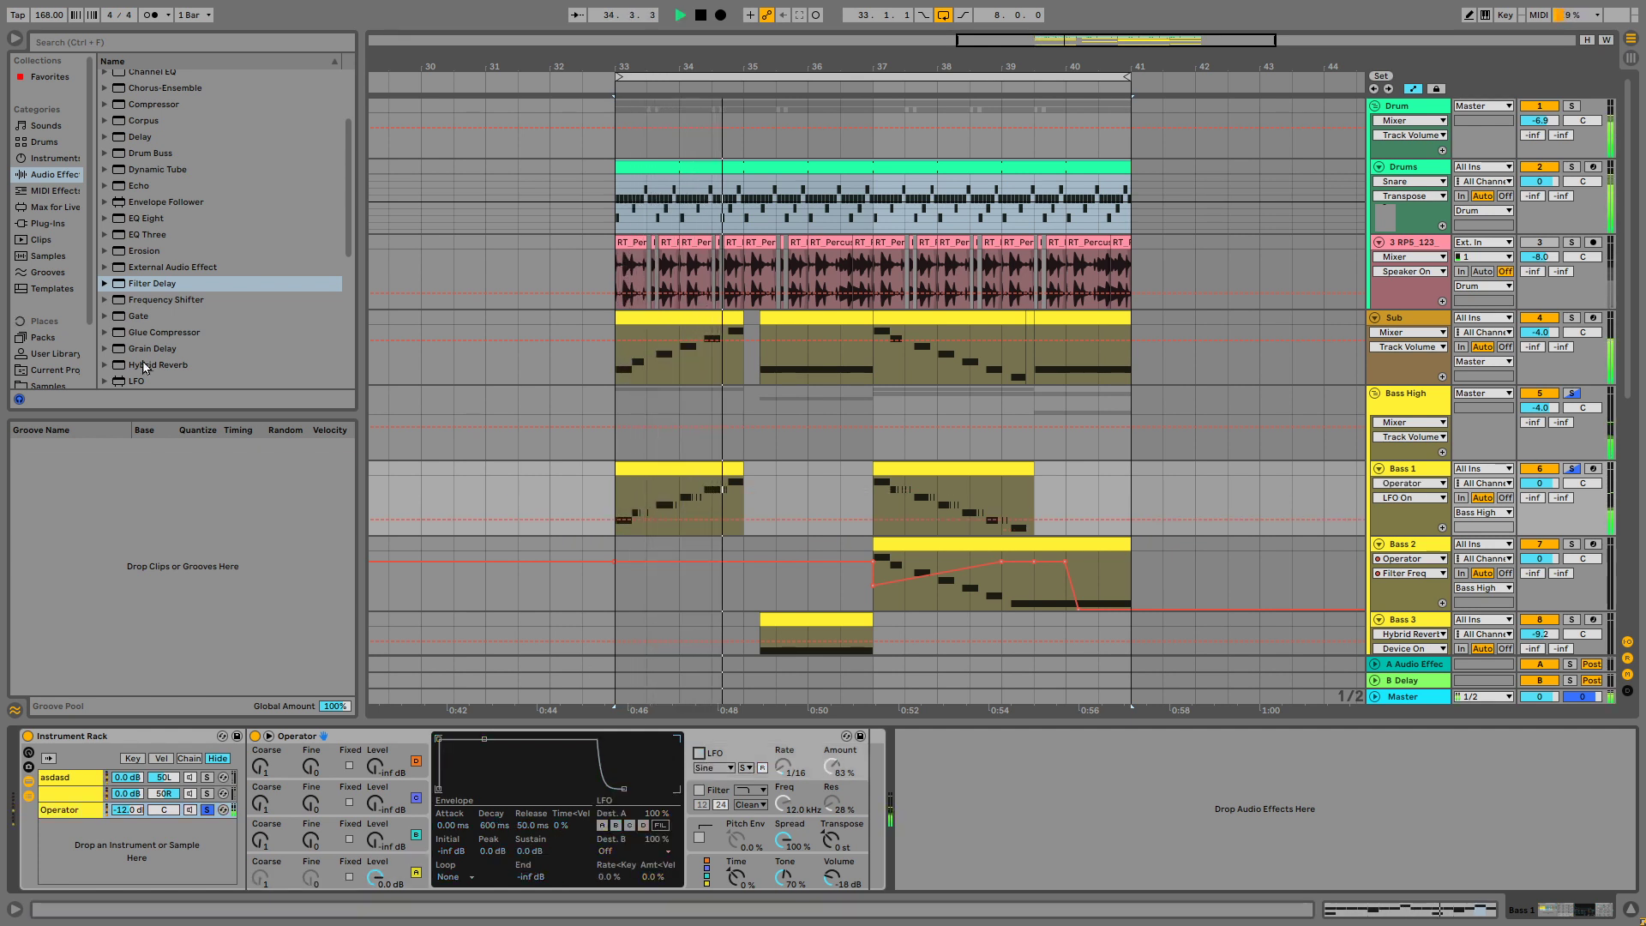
left_click(129, 221)
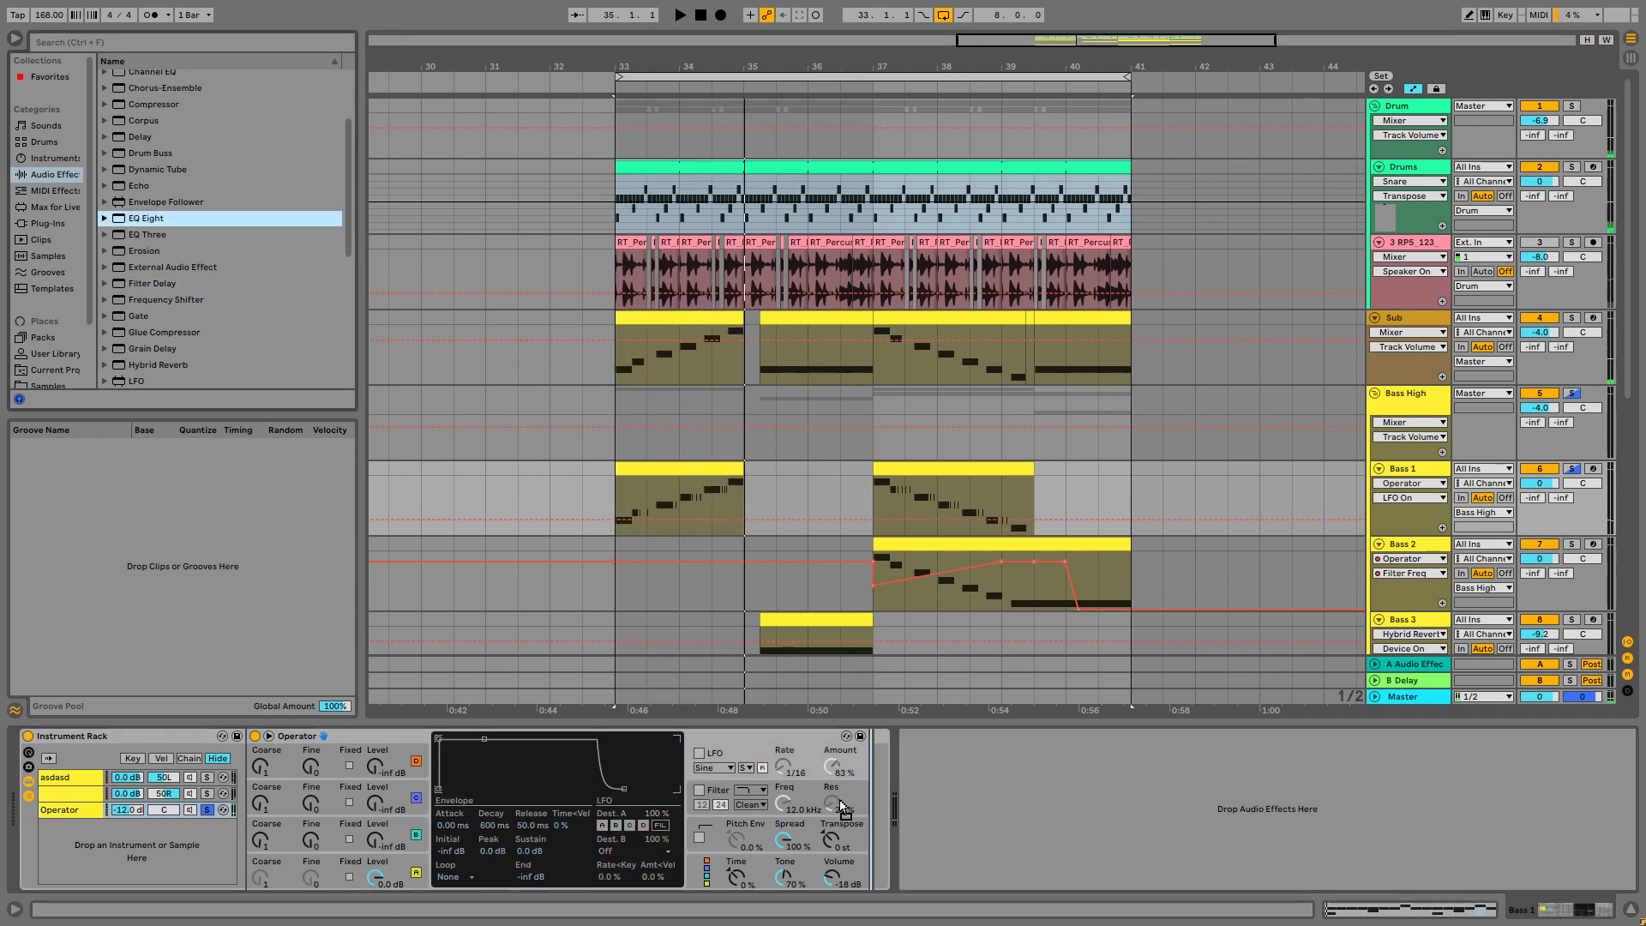
left_click_drag(845, 810, 892, 808)
key("space")
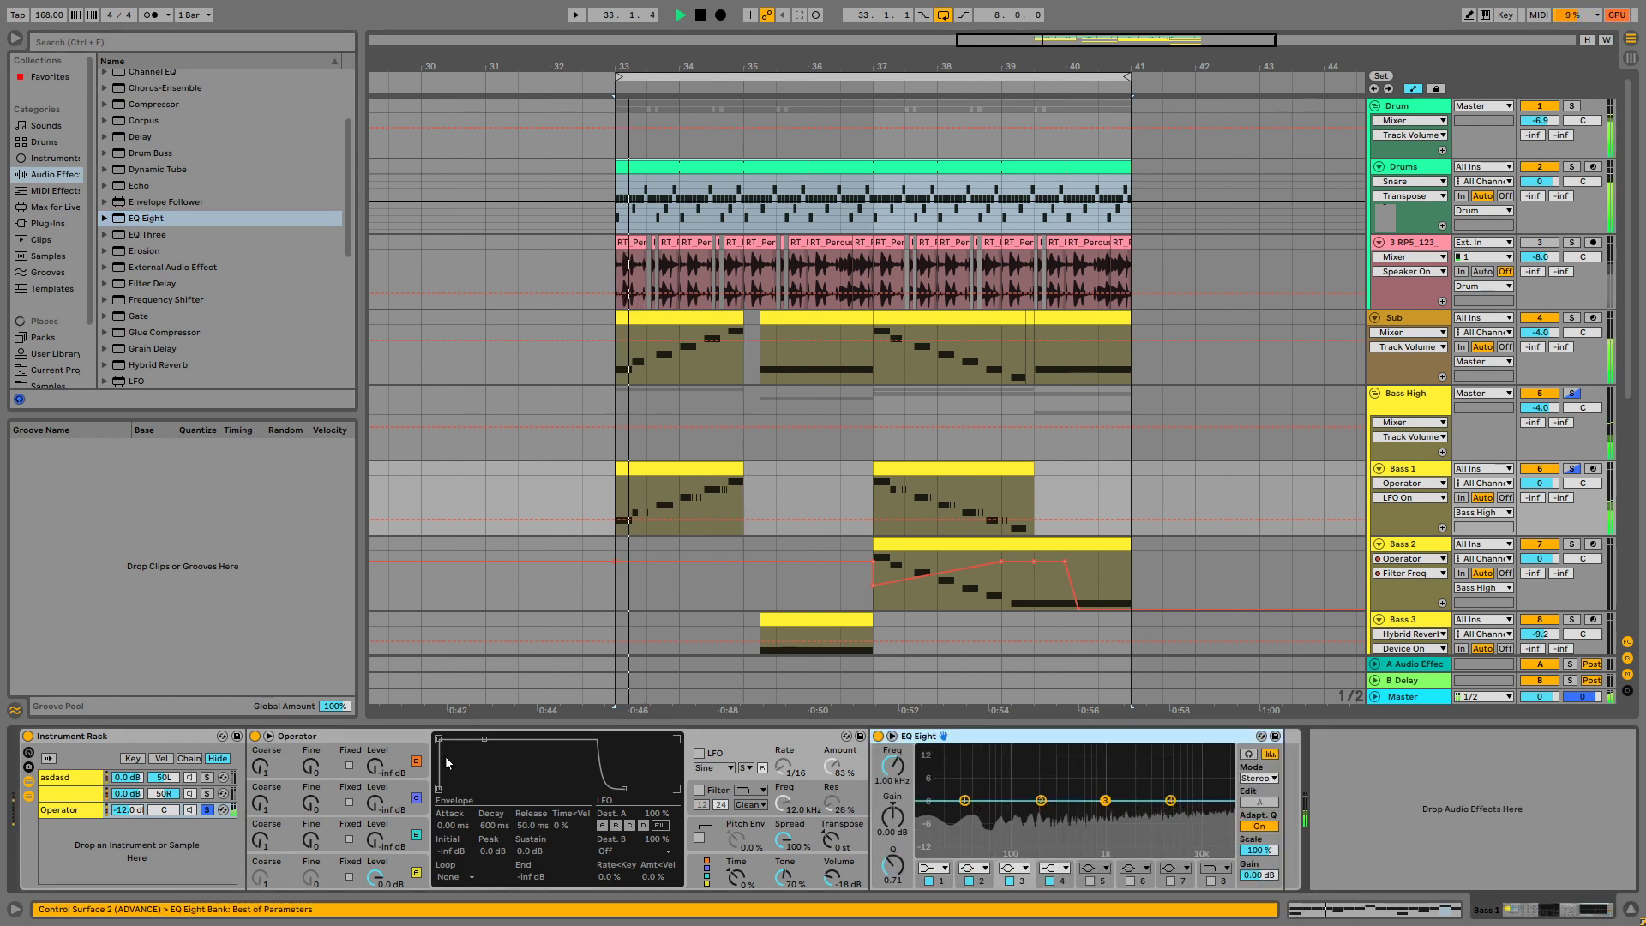
key("space")
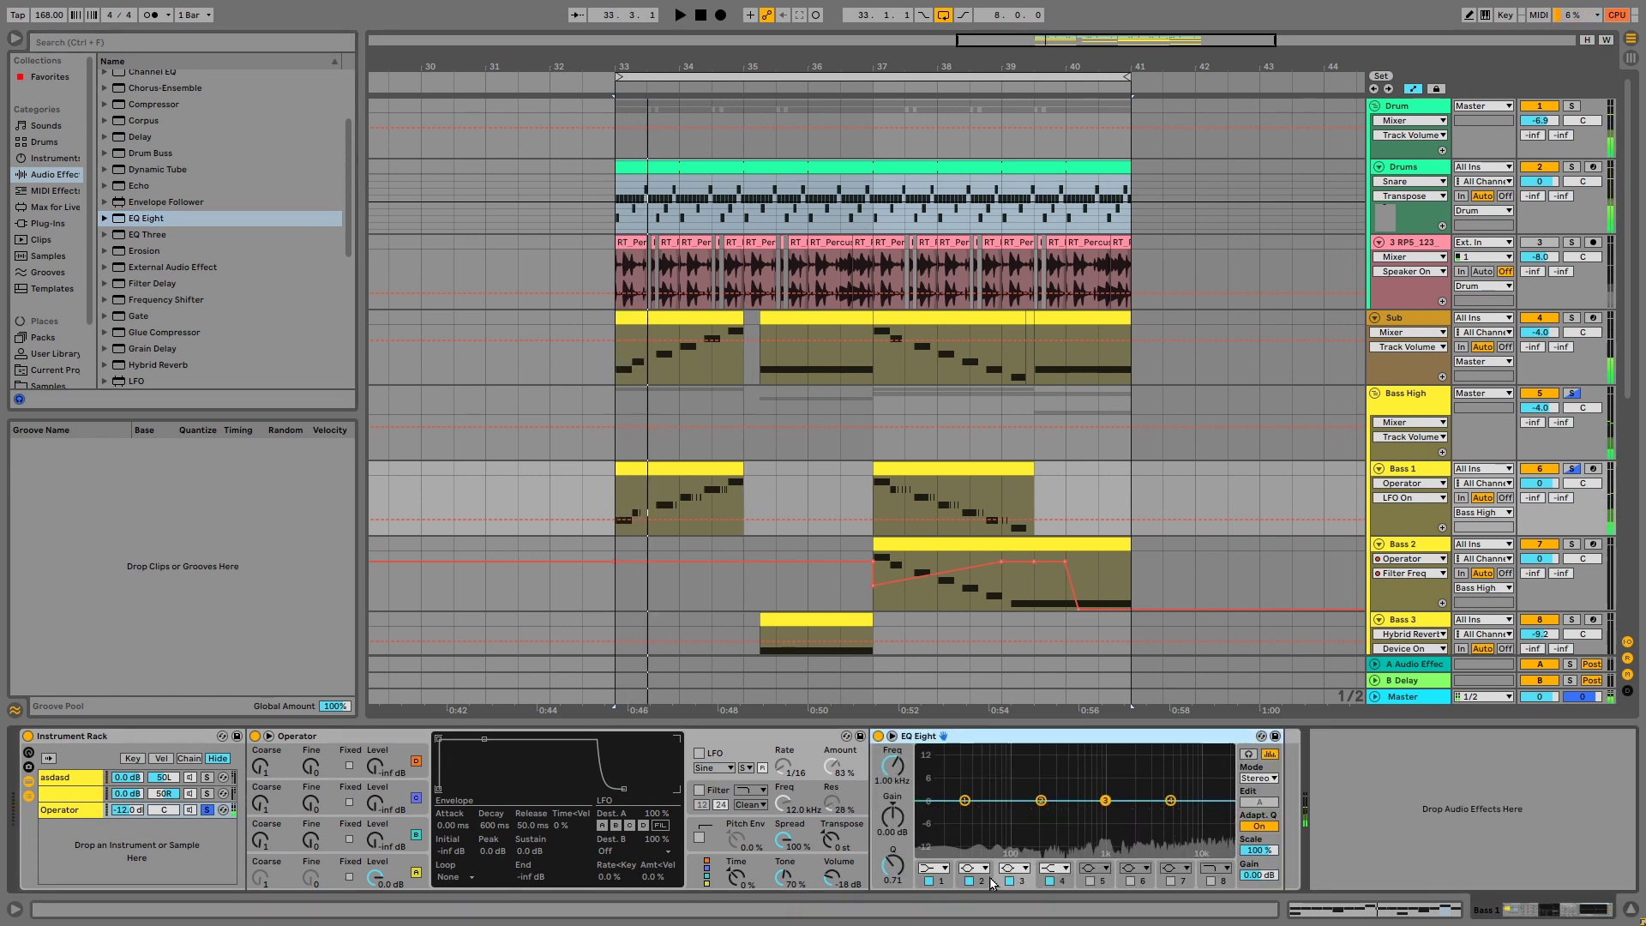
Set EQ Eight's band 1 to low cut and band 2 to high cut, and disable bands 3 and 4
left_click(980, 868)
left_click(978, 855)
left_click(939, 868)
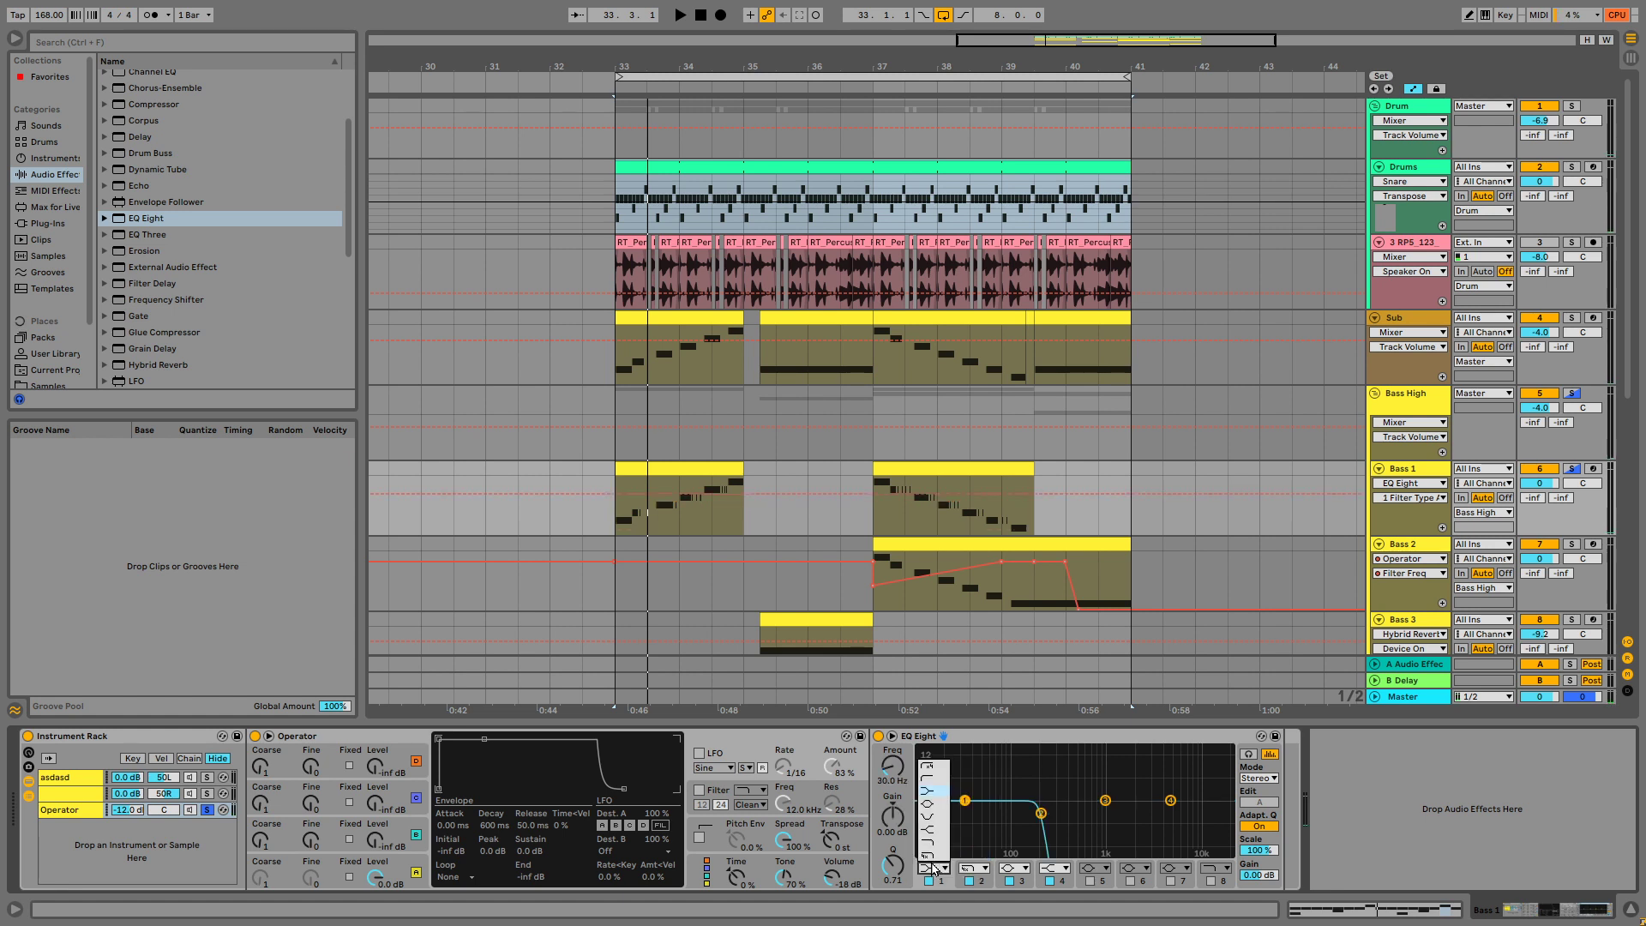
left_click(925, 779)
left_click(1016, 868)
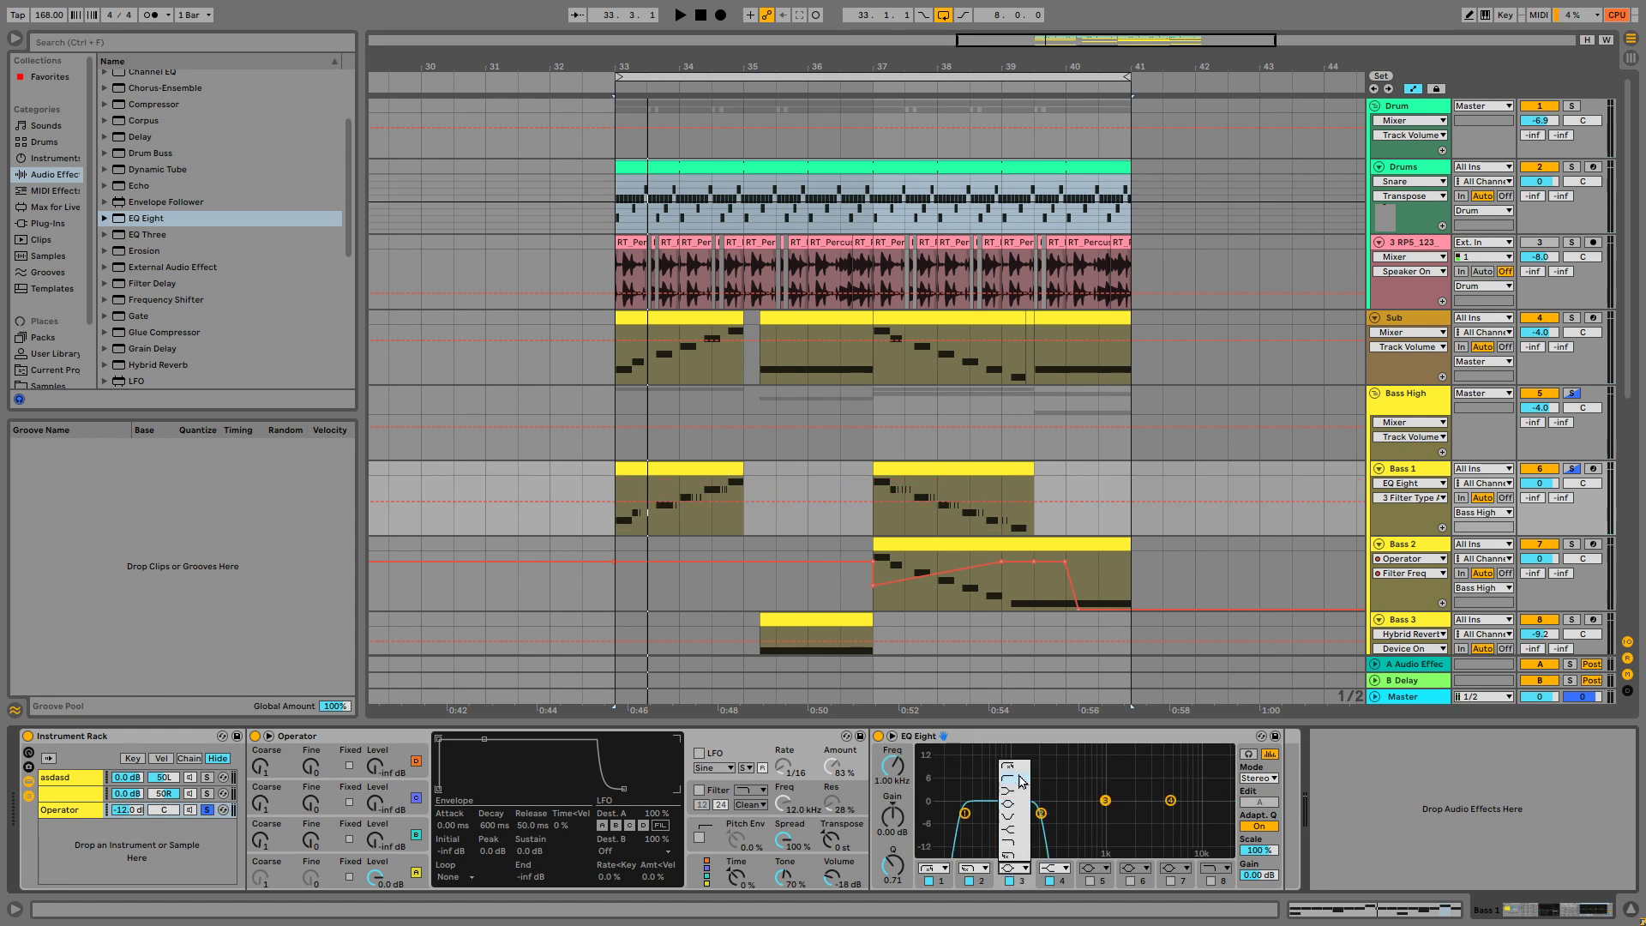
left_click(1037, 881)
left_click(1017, 882)
left_click(1050, 883)
Set the high-cut band to 2.25 kHz with Q 0.93 and raise the low-cut frequency while listening to the chain
key("space")
left_click_drag(1040, 813, 1125, 822)
key("space")
key("space")
key("space")
left_click_drag(965, 813, 1138, 807)
key("space")
key("space")
key("space")
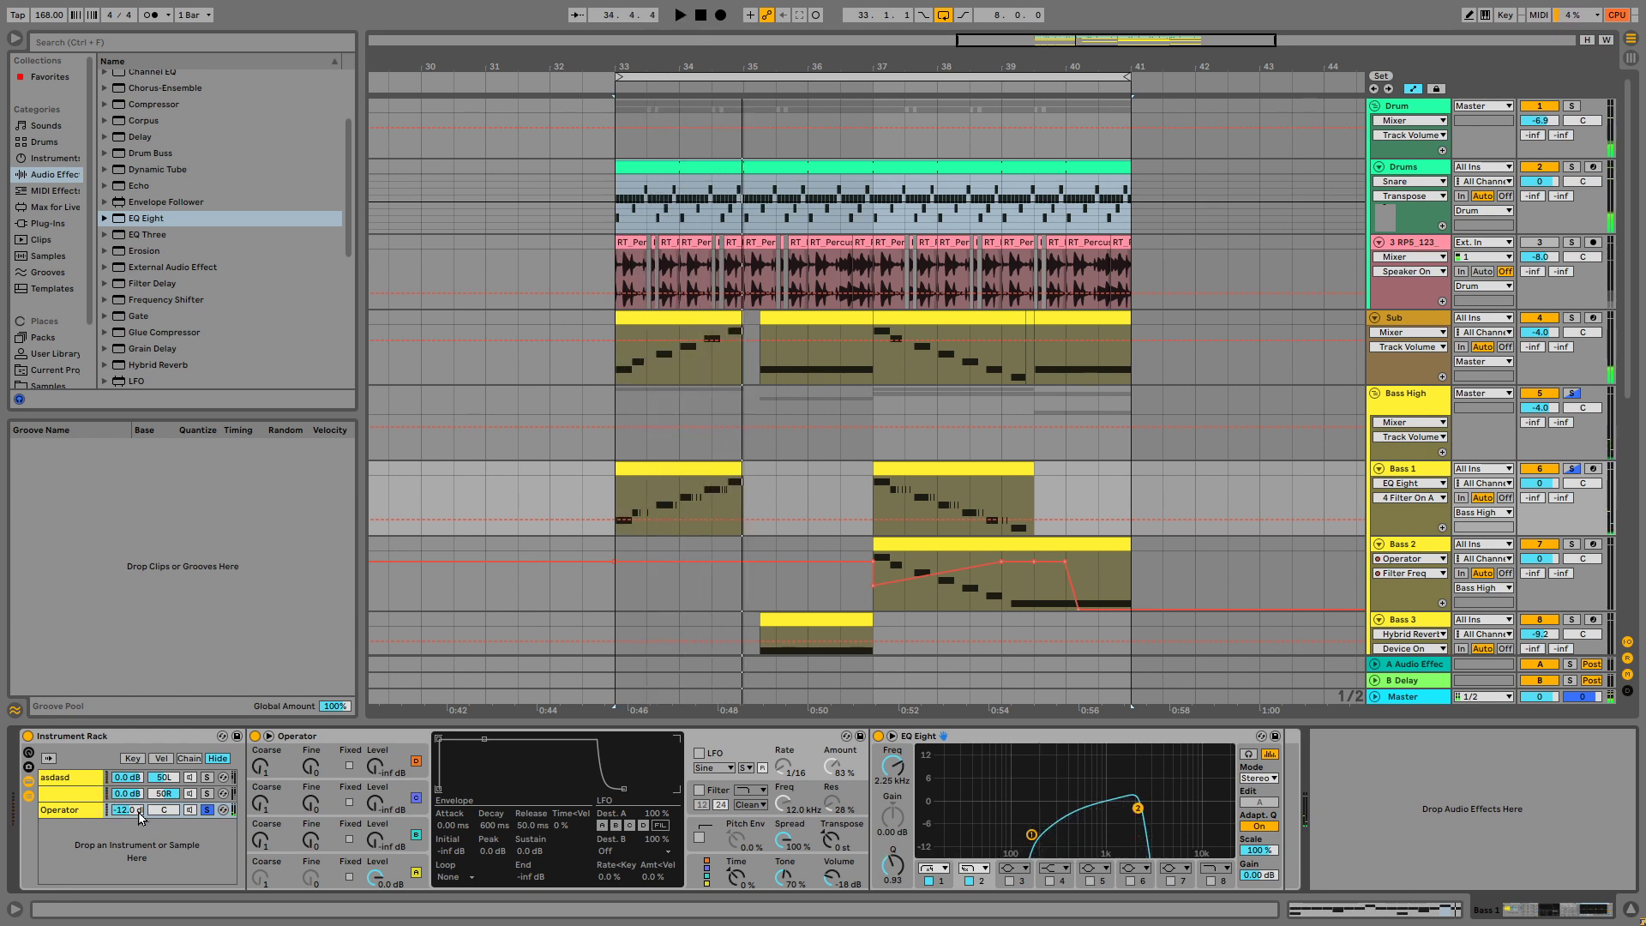
Set the Operator chain's volume to -11.5 dB, unsolo the chain, and listen to the full mix
left_click_drag(140, 813, 221, 804)
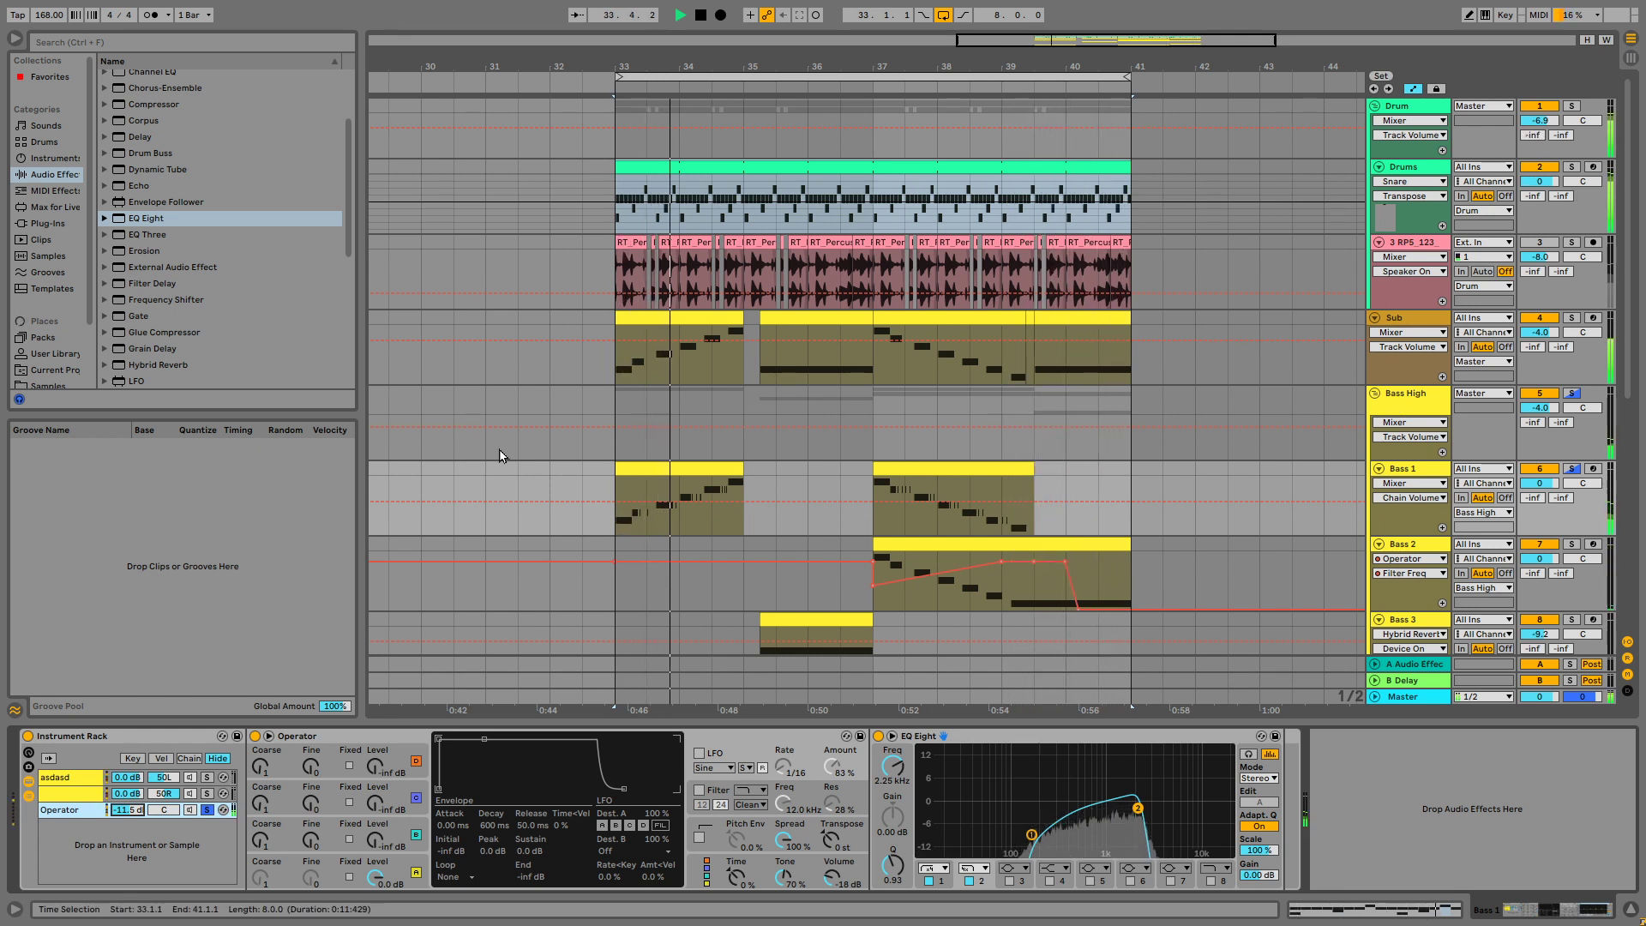
key("space")
left_click(207, 810)
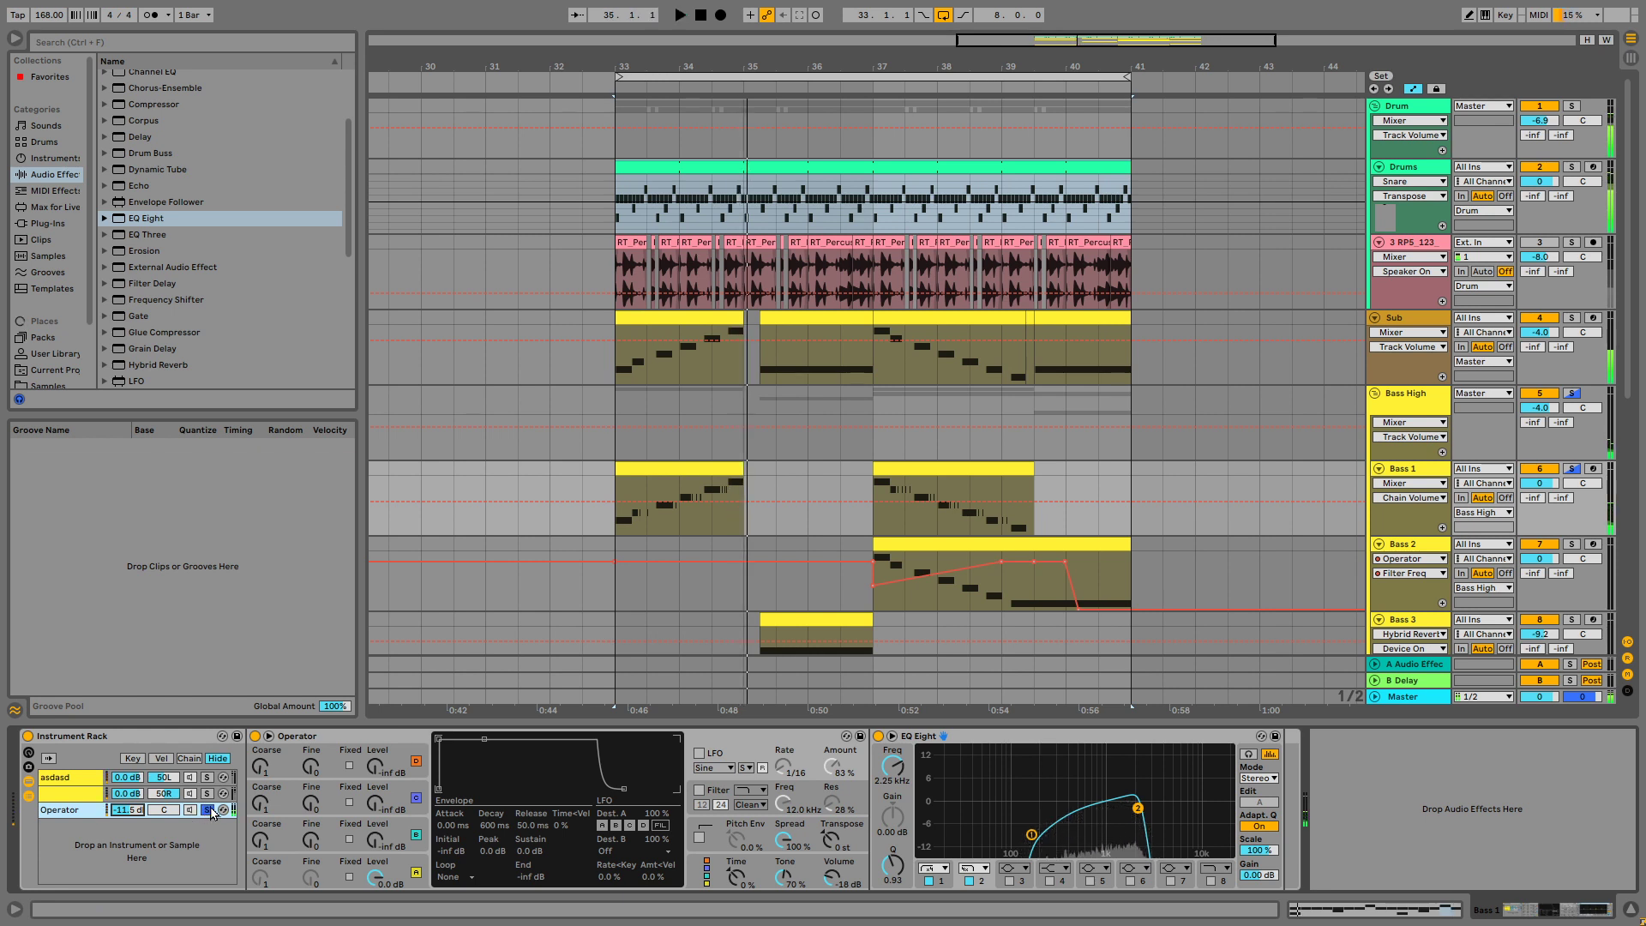
key("space")
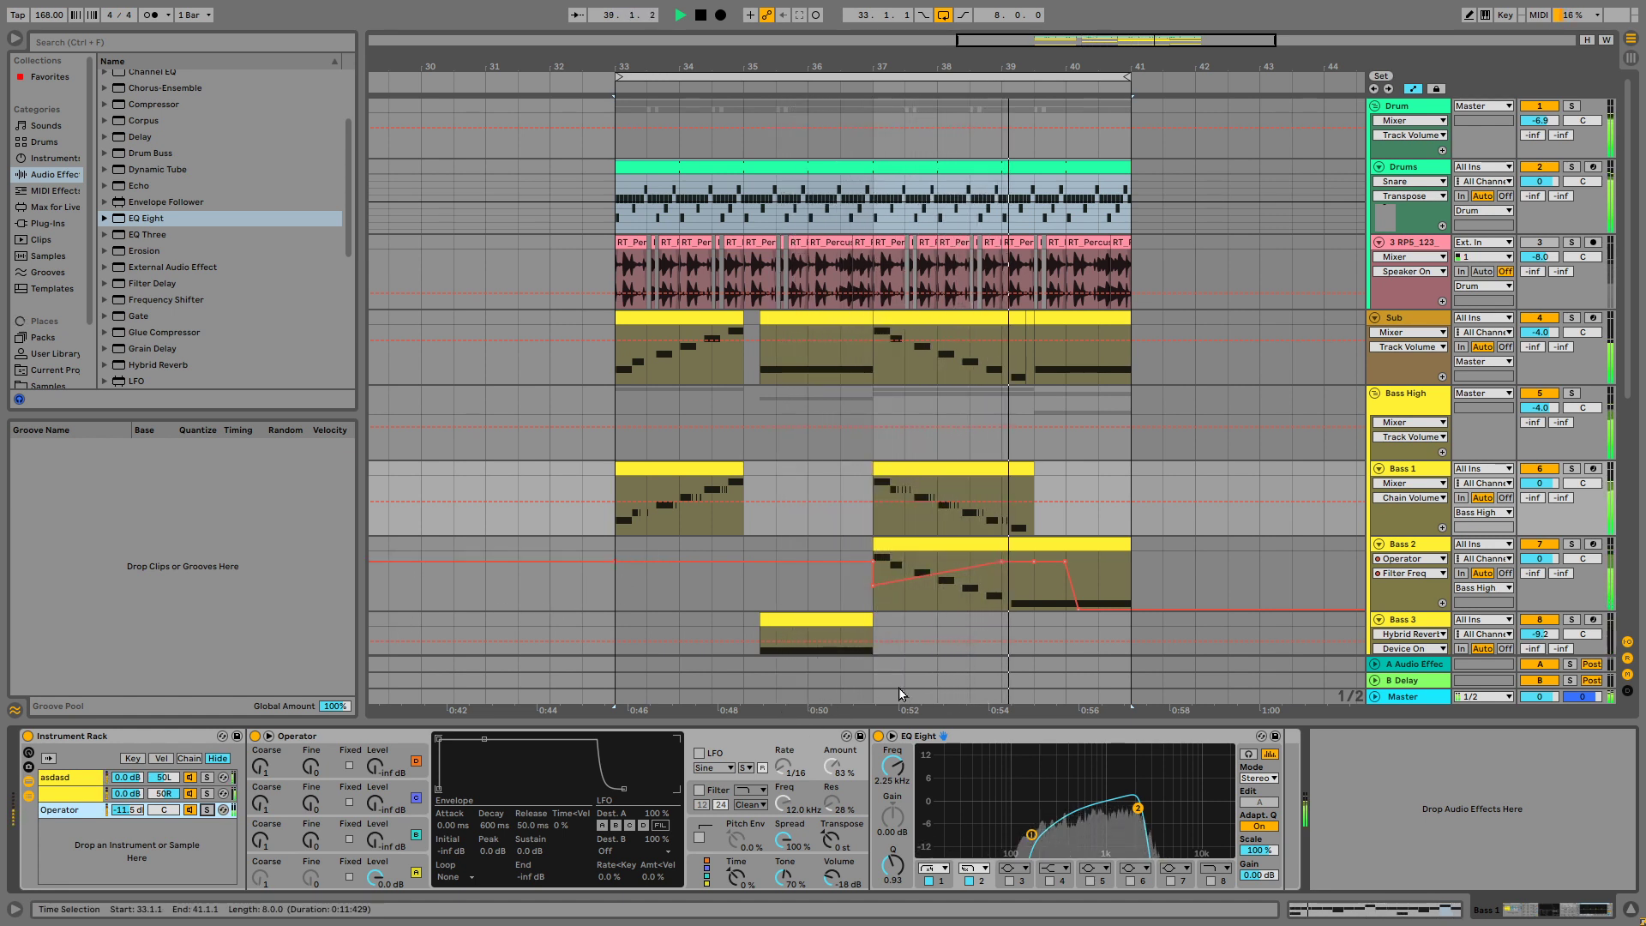
key("space")
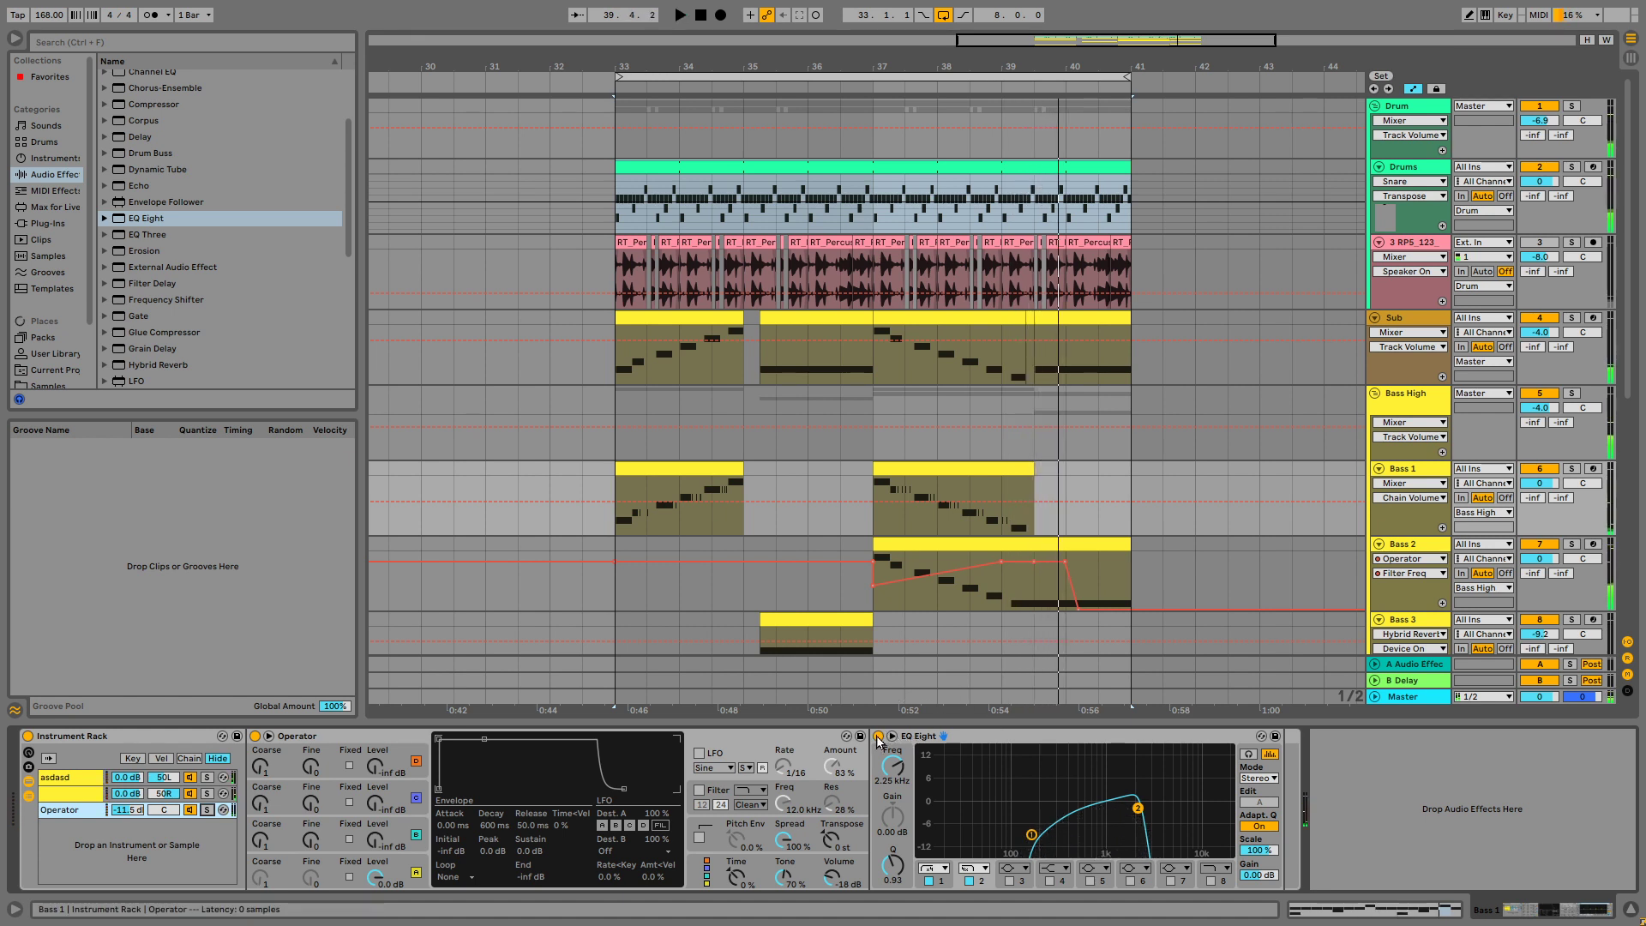
Bypass EQ Eight, enable the Operator's own filter at 1.52 kHz with 34% envelope amount, and listen to it soloed
left_click(878, 737)
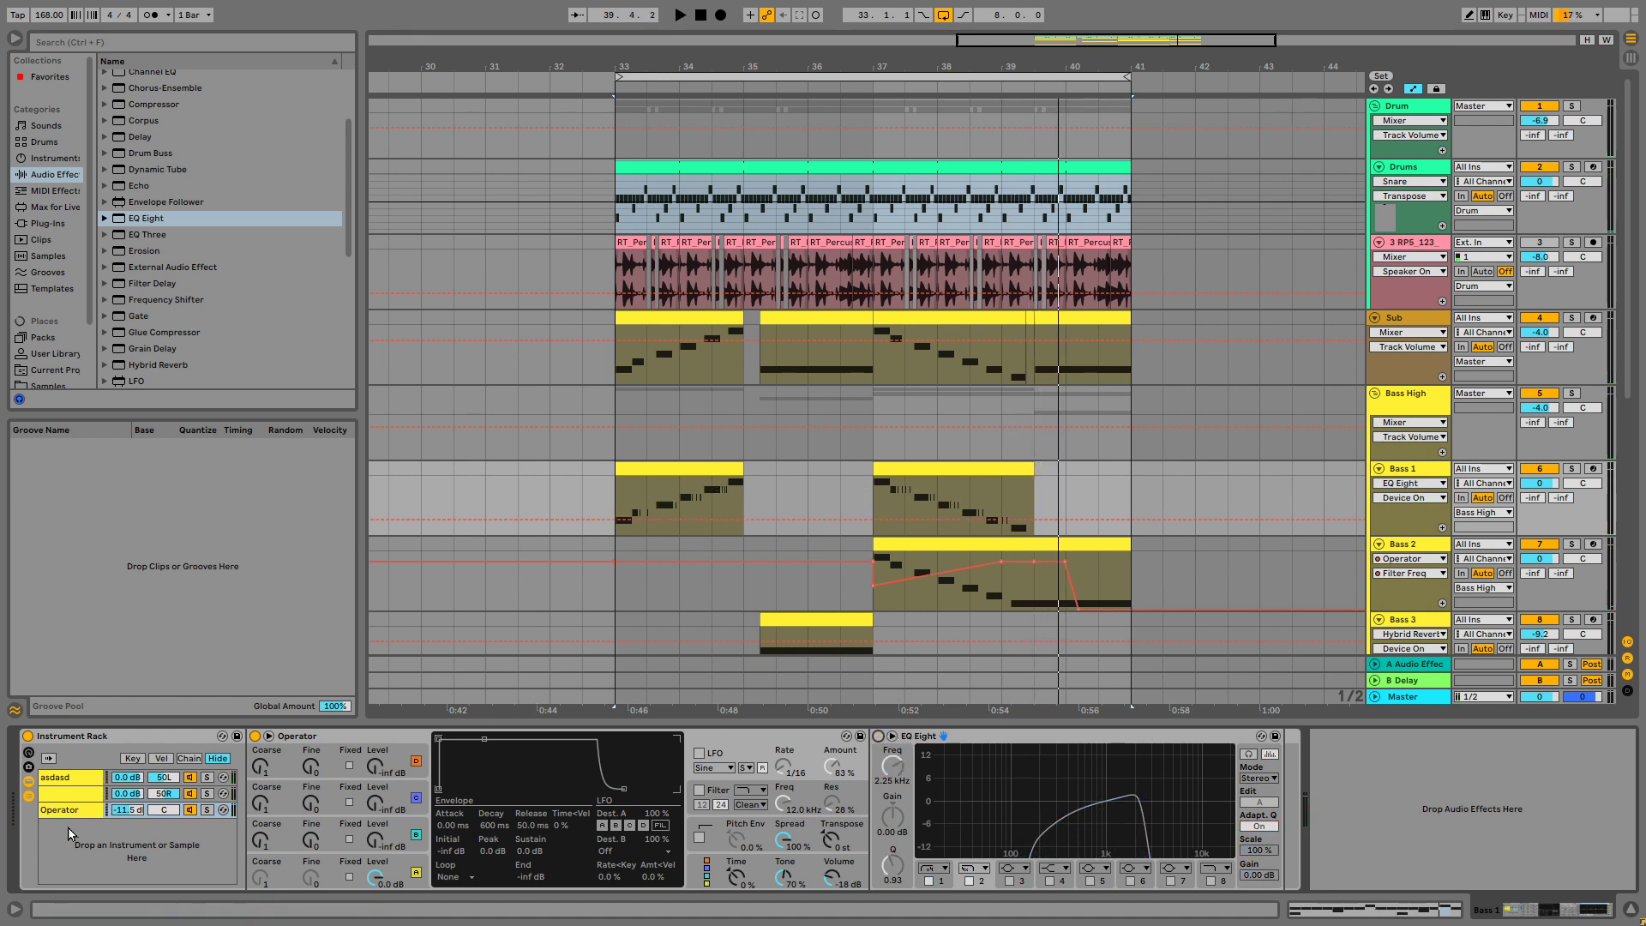
left_click(699, 791)
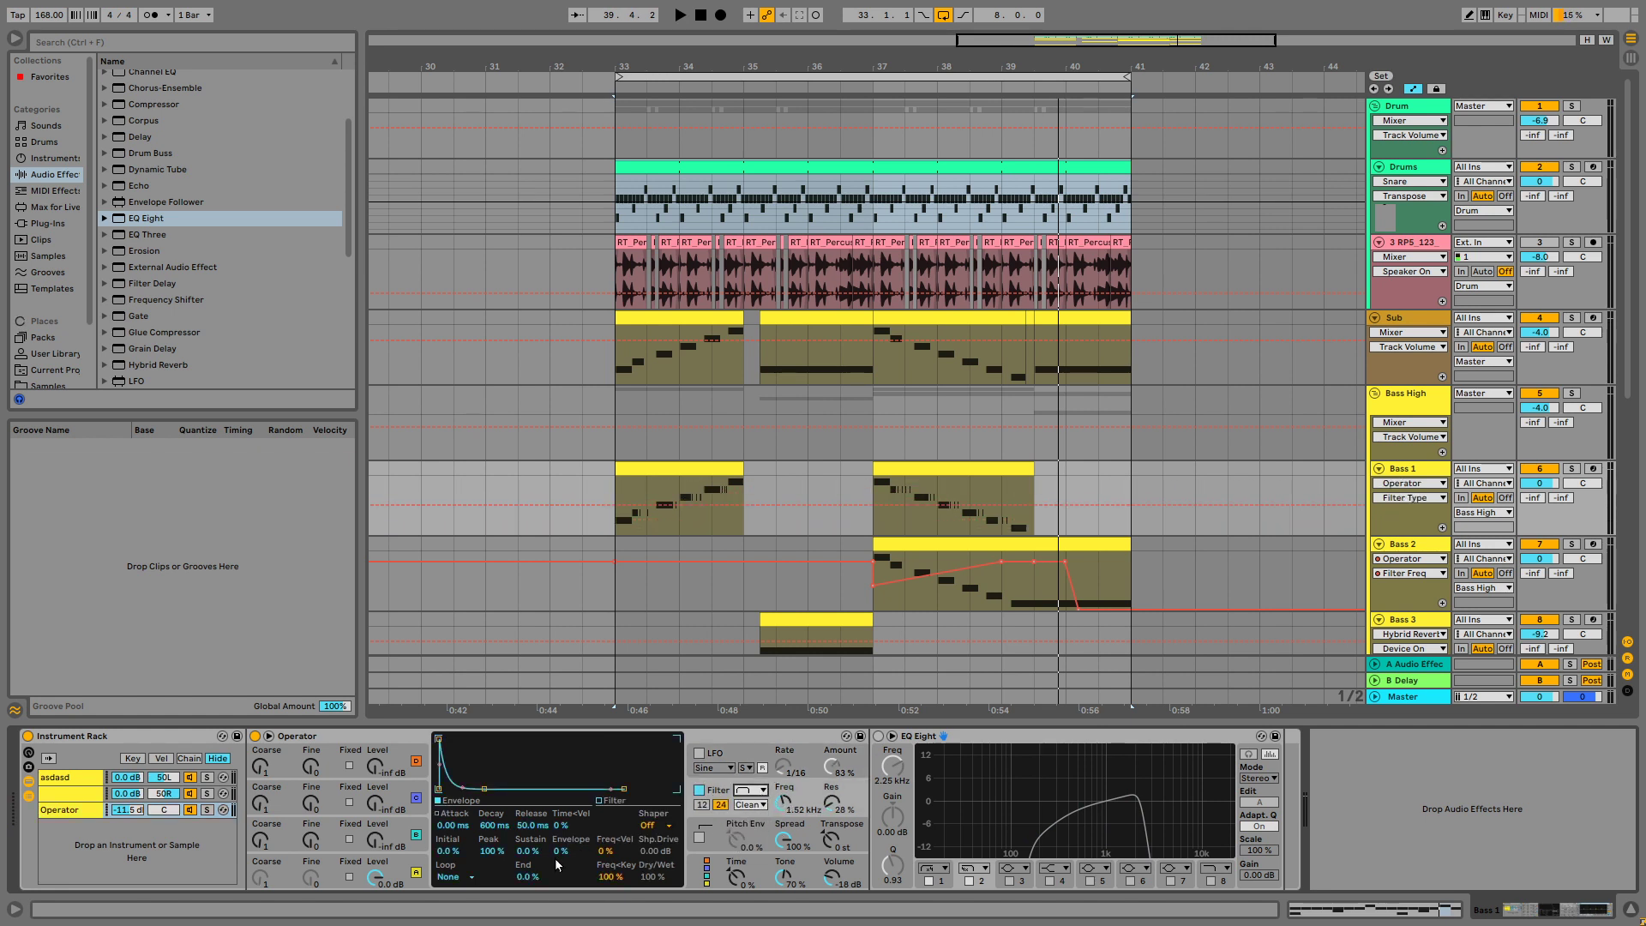
key("space")
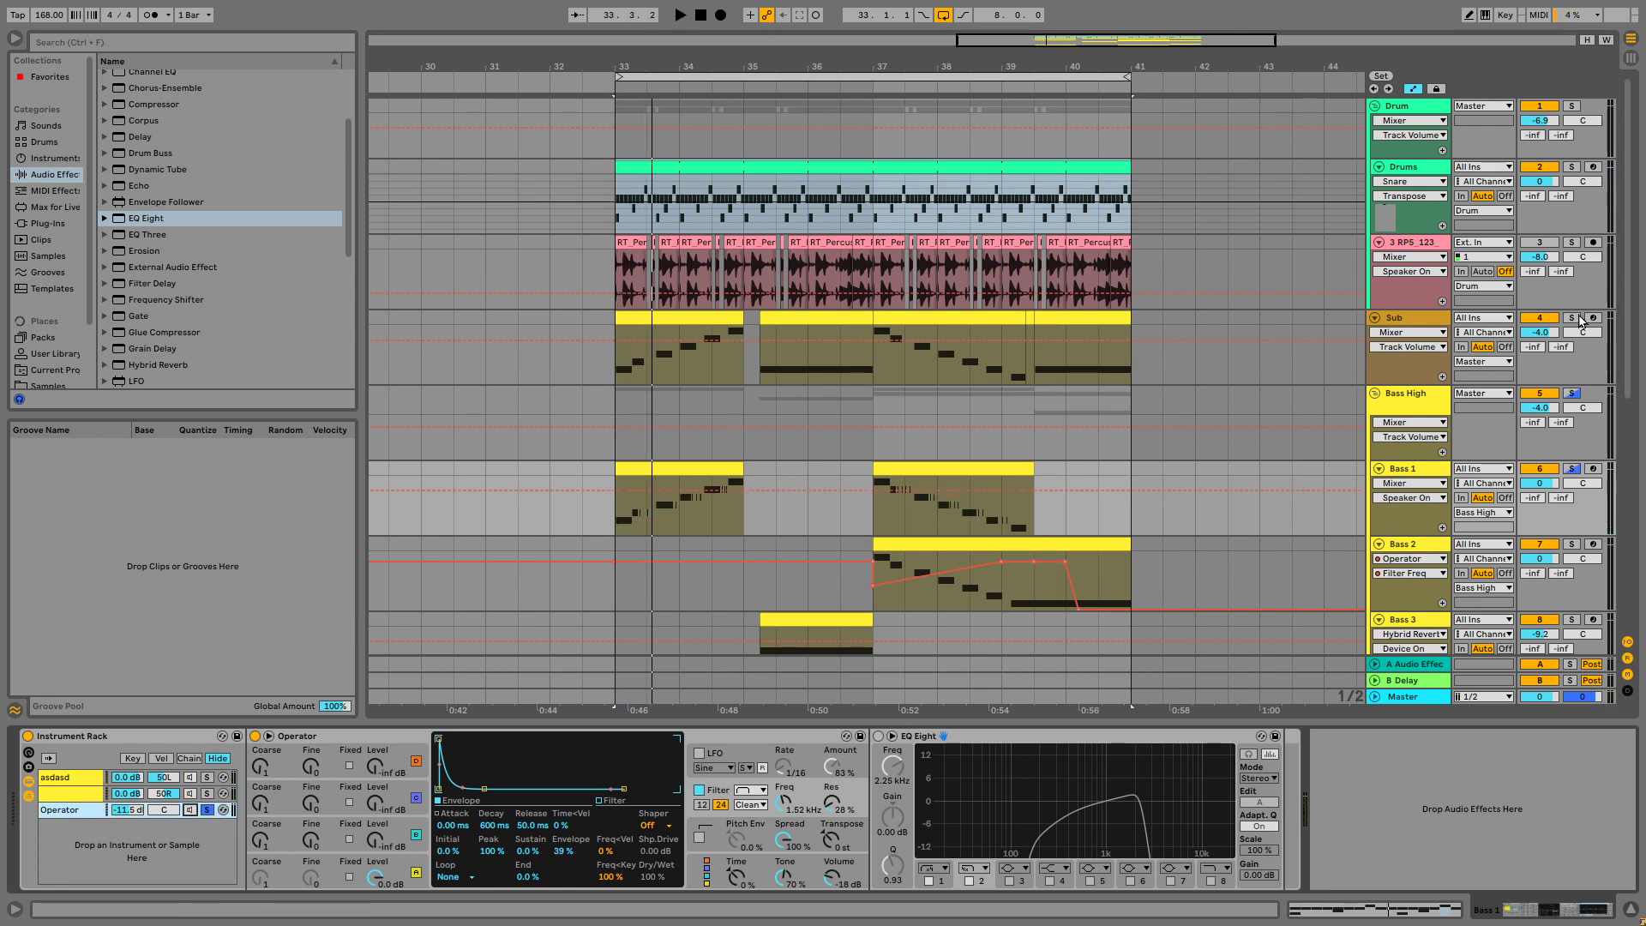
key("space")
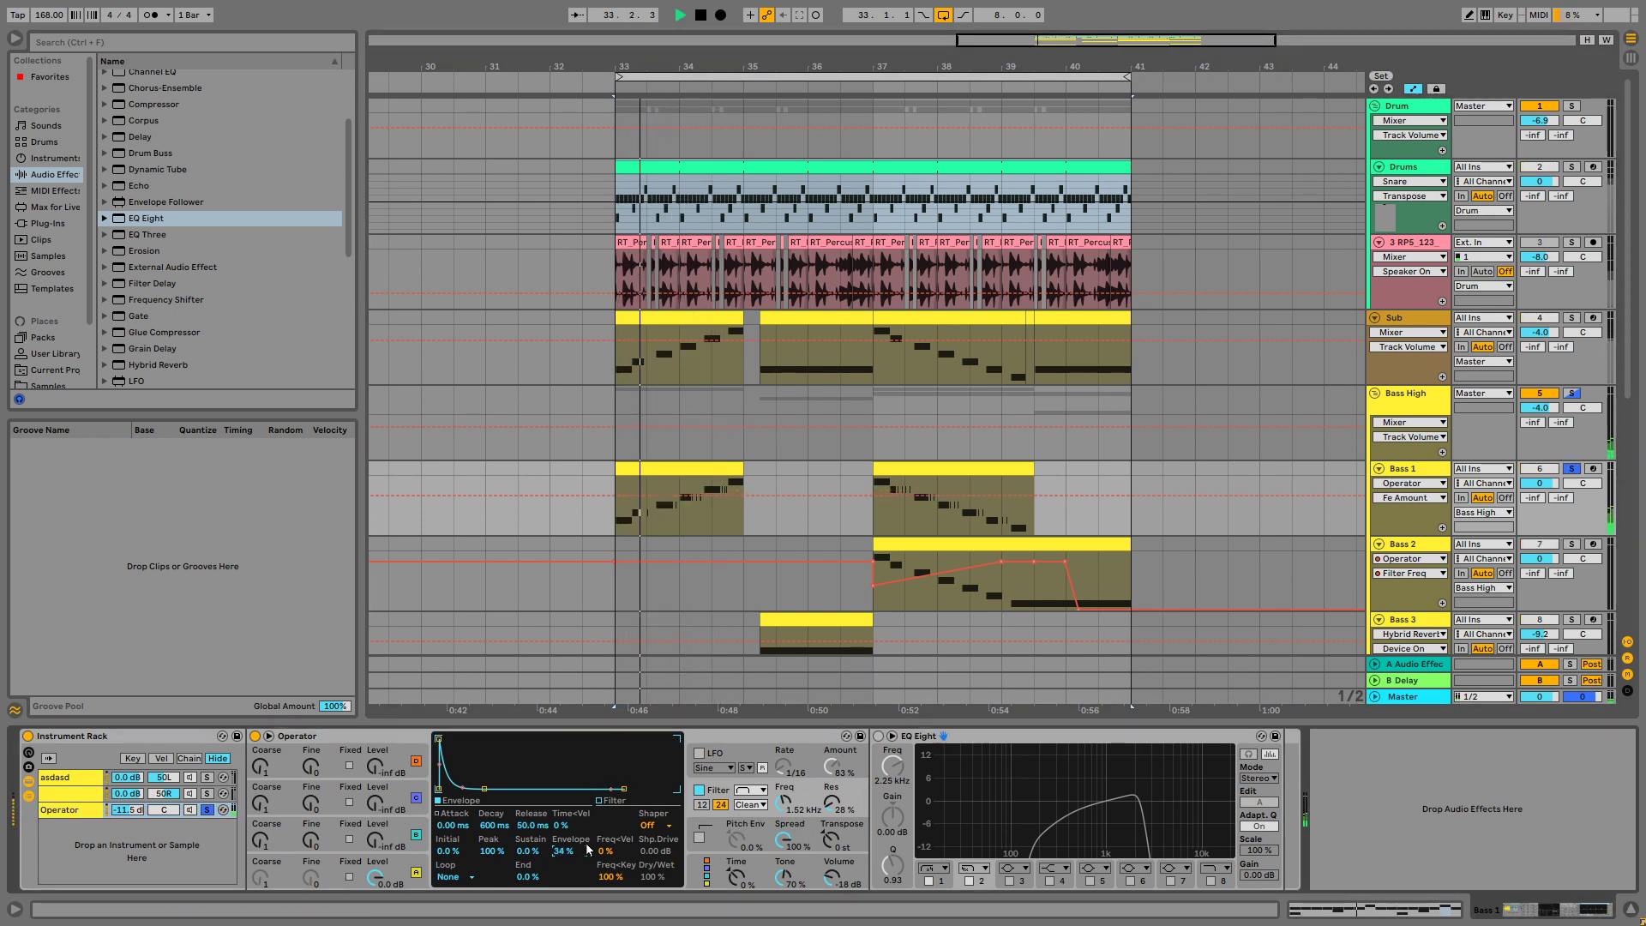
key("space")
key("space")
Set the Operator's filter frequency to 2.95 kHz and its envelope amount to 13% while listening
left_click_drag(796, 809, 795, 782)
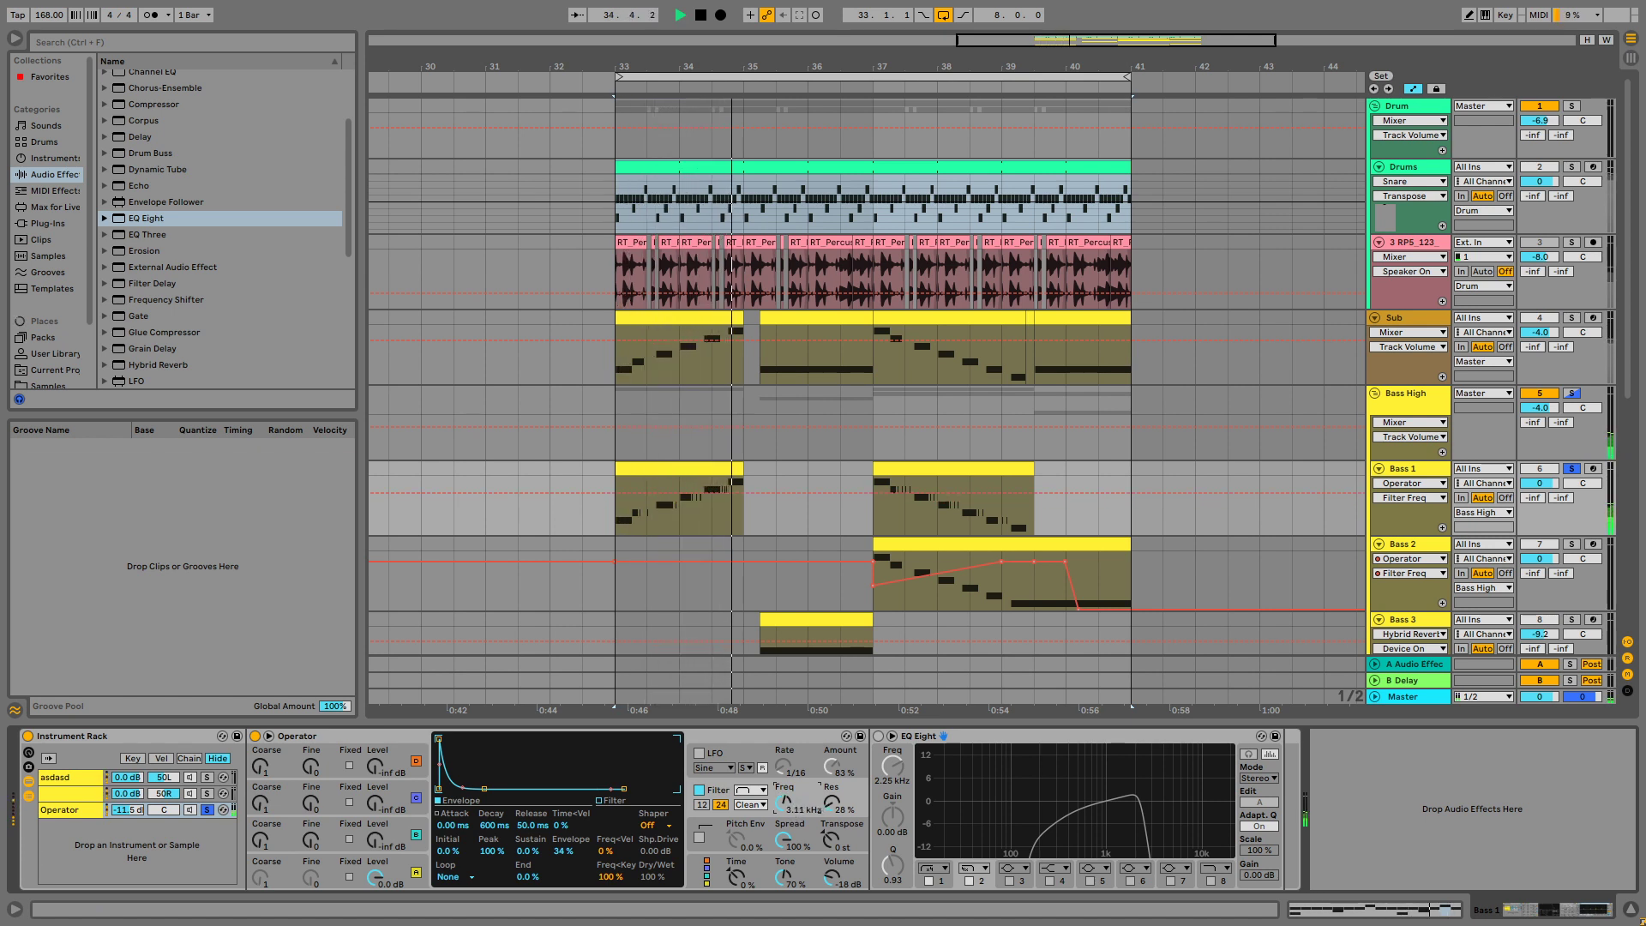
key("space")
key("space")
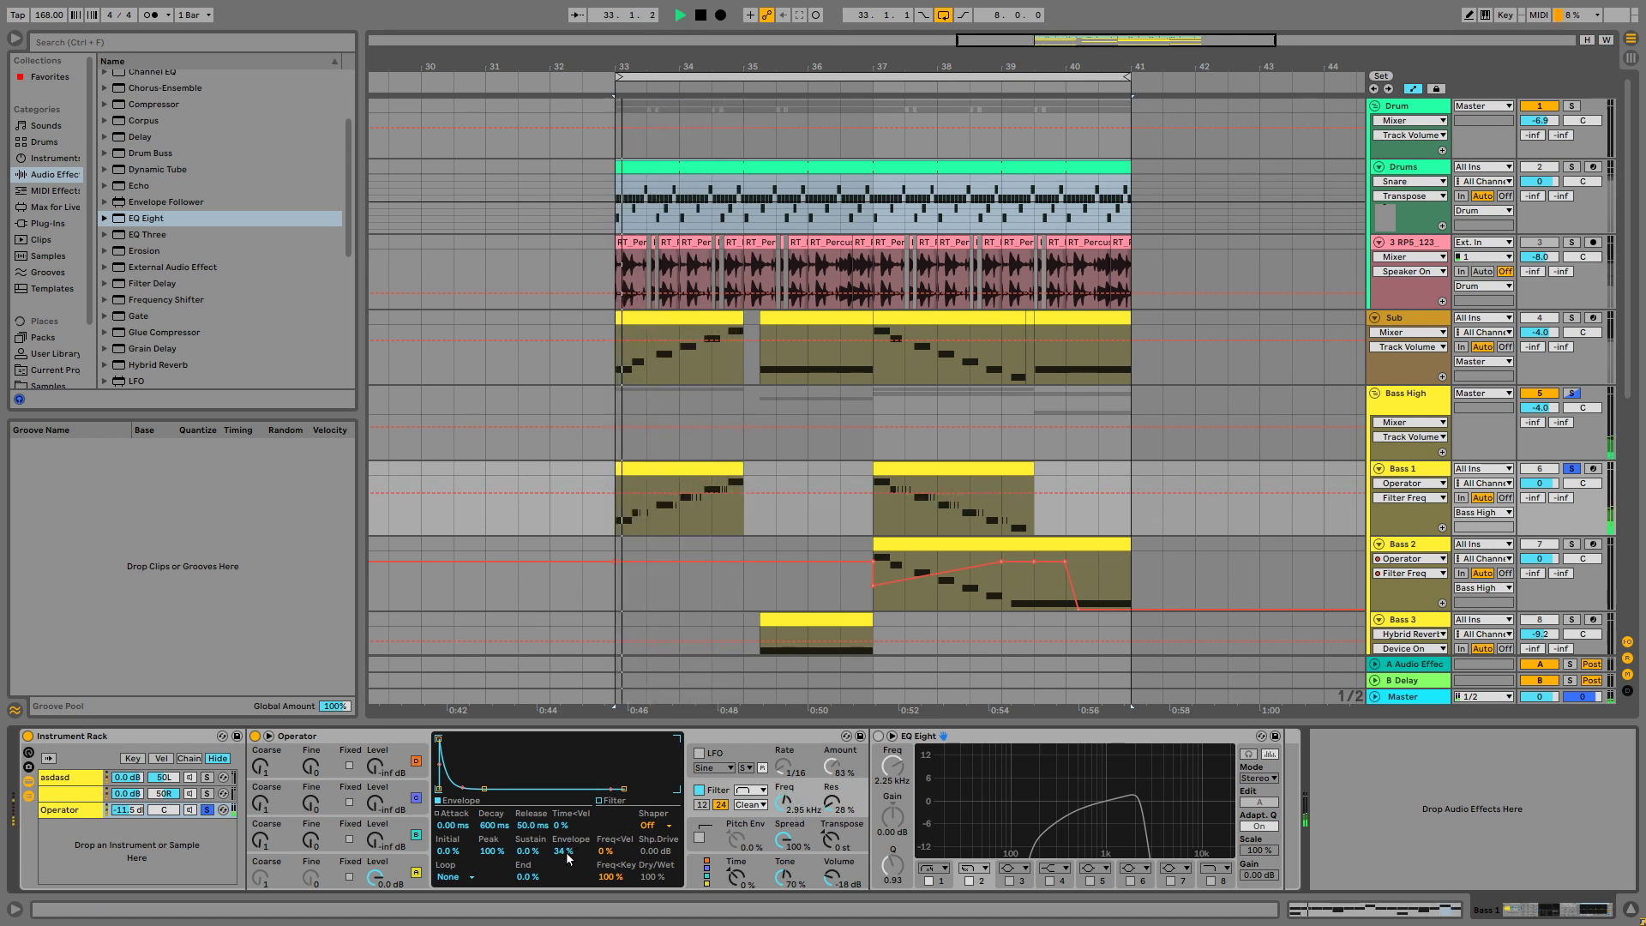
left_click_drag(567, 858, 567, 892)
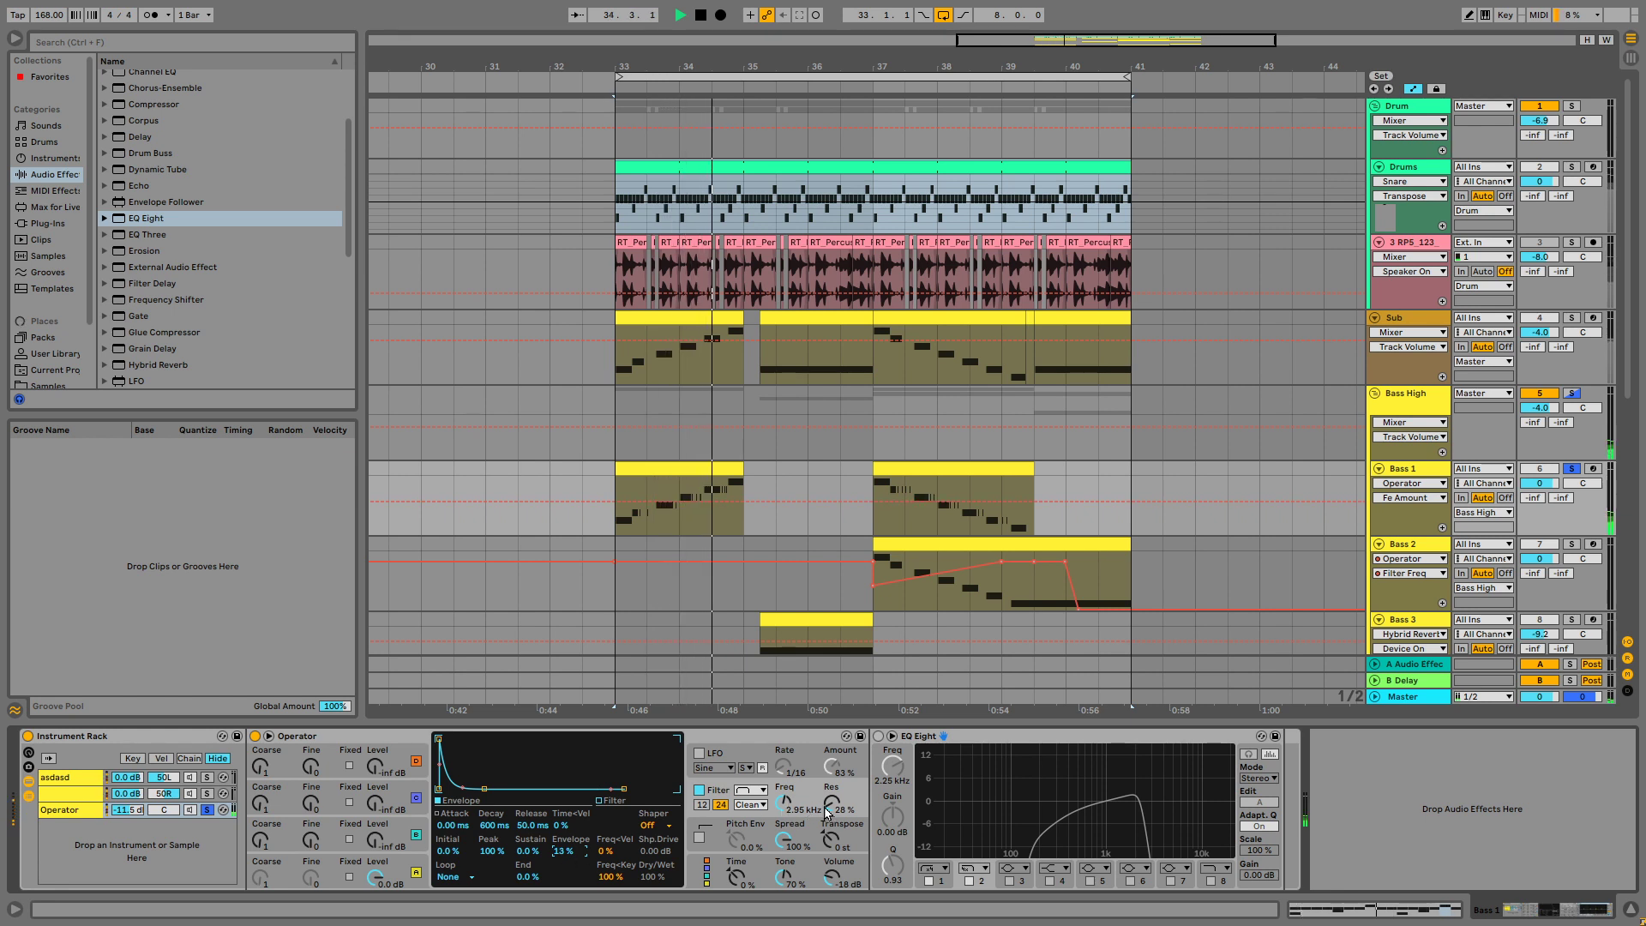
Raise the Operator's filter resonance to 43% and listen to the soloed chain
key("space")
key("space")
left_click_drag(828, 812, 828, 783)
key("space")
key("space")
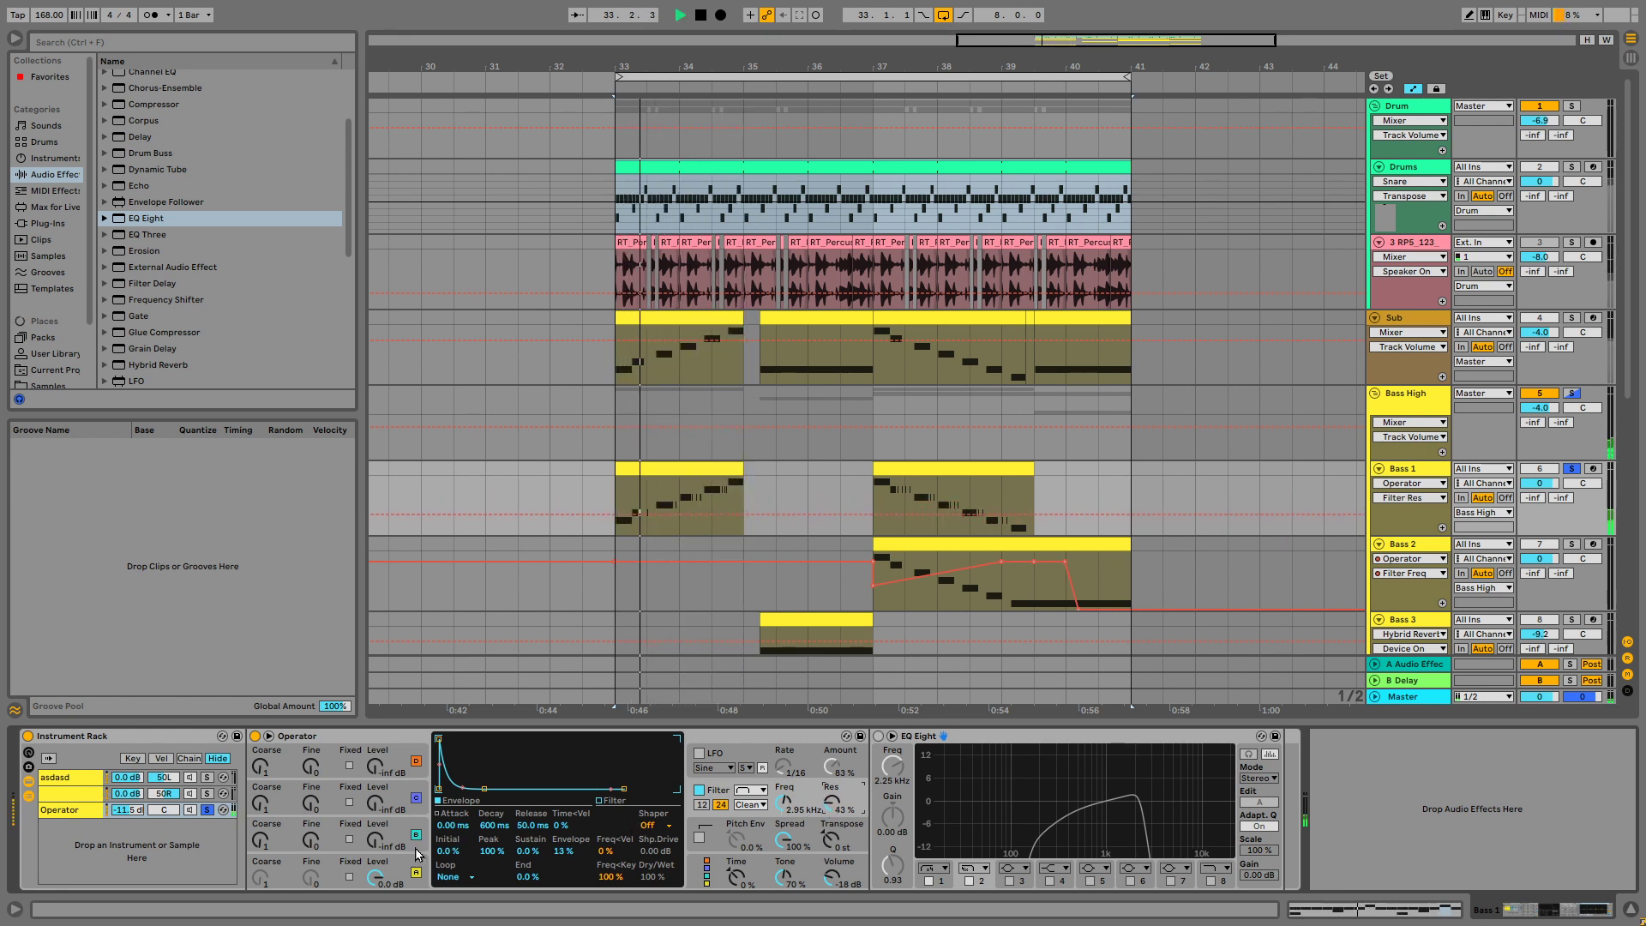
Raise the Operator chain's volume to -1.2 dB, solo all three Bass 1 rack chains, and listen to them together
left_click_drag(127, 809, 126, 789)
key("space")
key("space")
key("space")
left_click(208, 793, "ctrl")
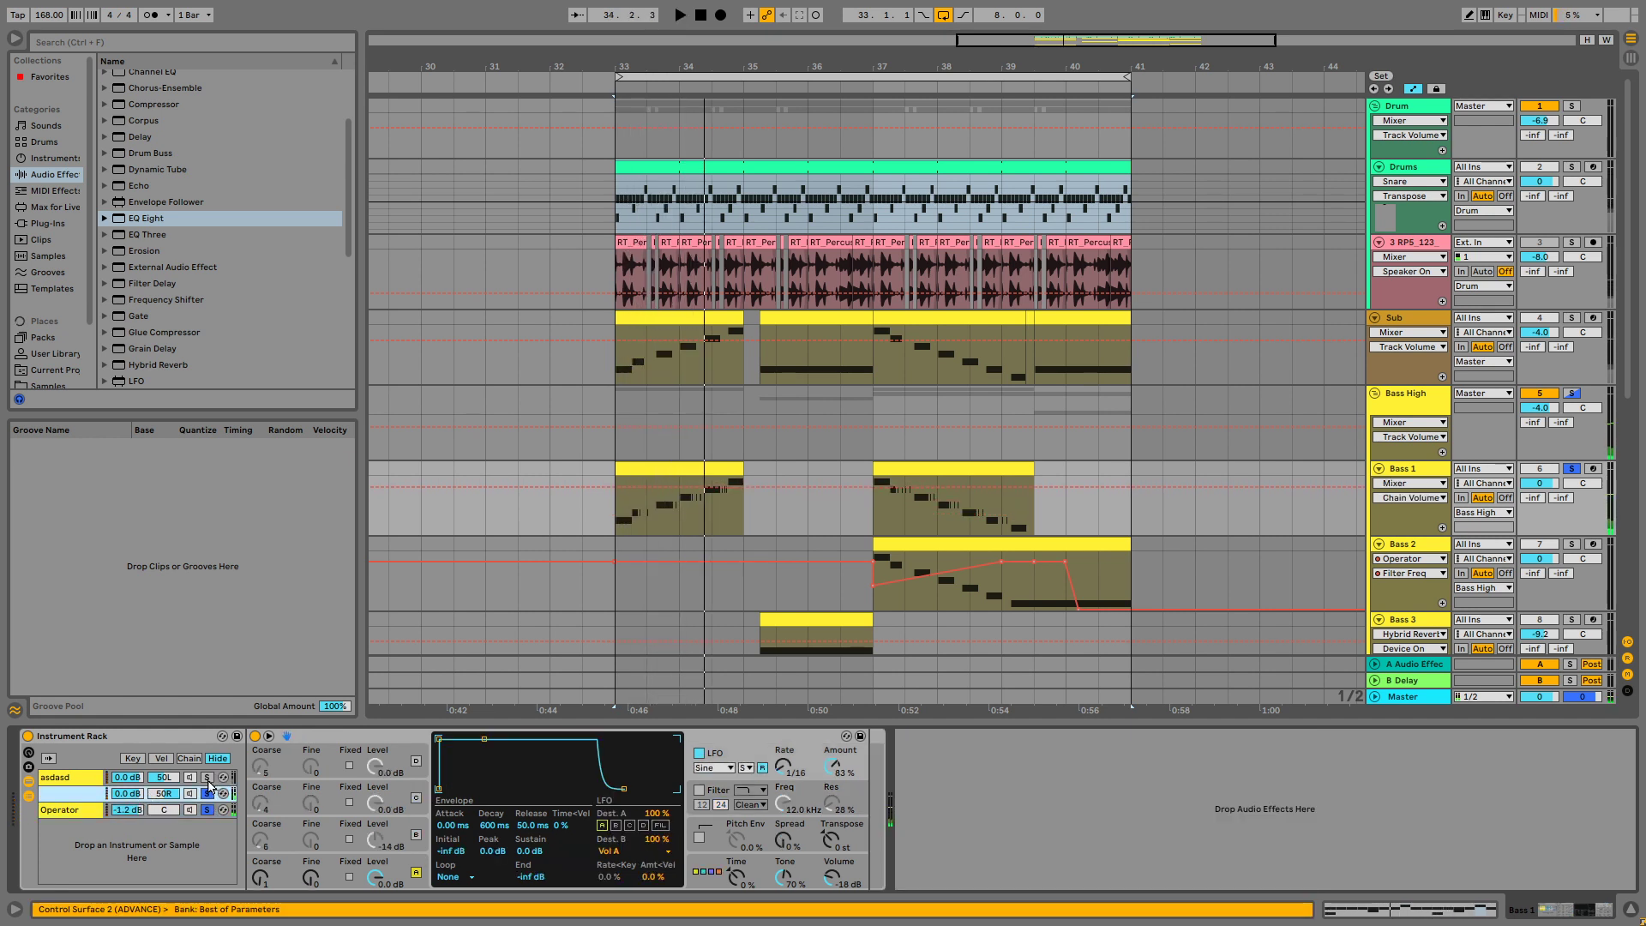
left_click(208, 778)
key("space")
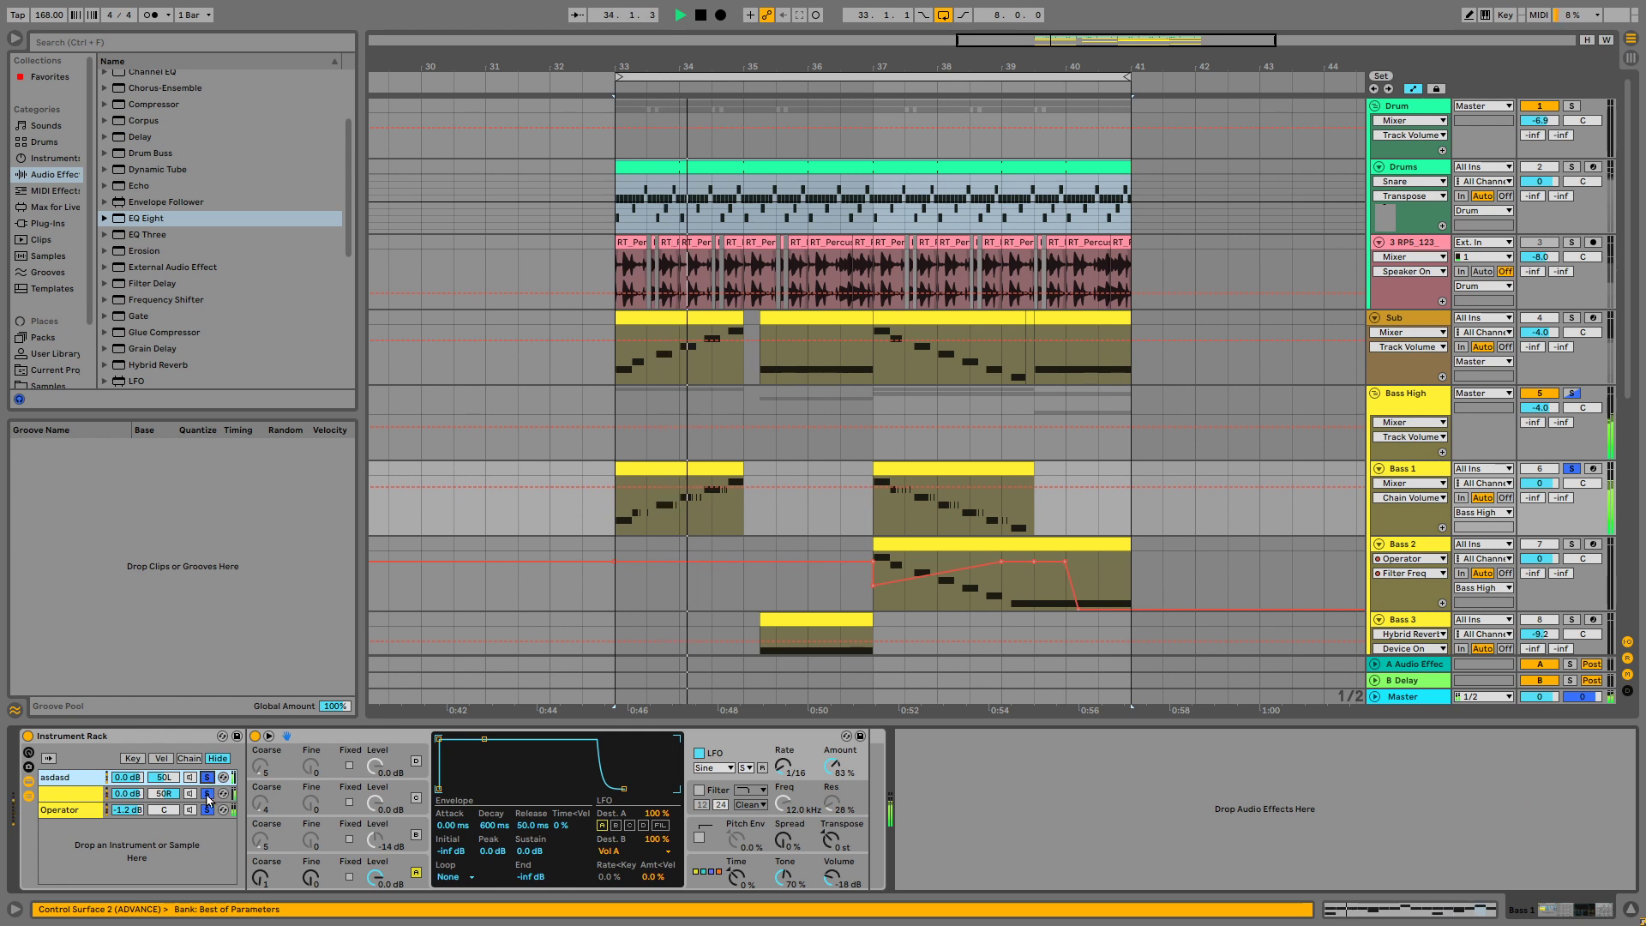
Turn off the Operator's filter, re-enable EQ Eight, and lower the Operator chain's volume to -10.2 dB while listening
left_click(76, 811)
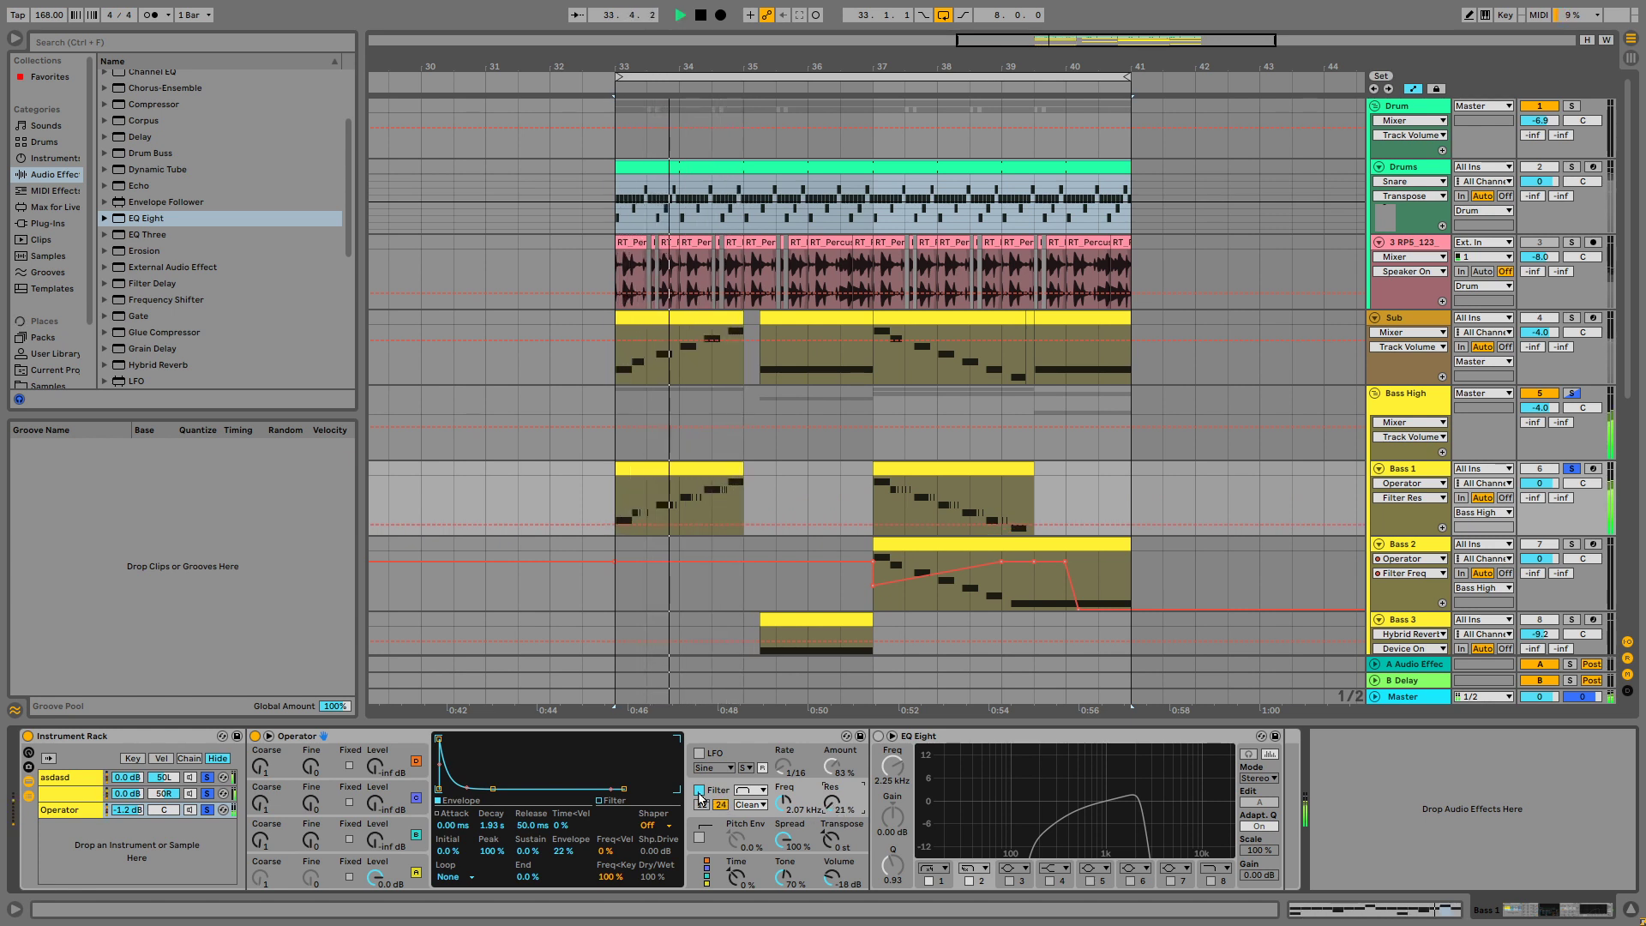
left_click(879, 736)
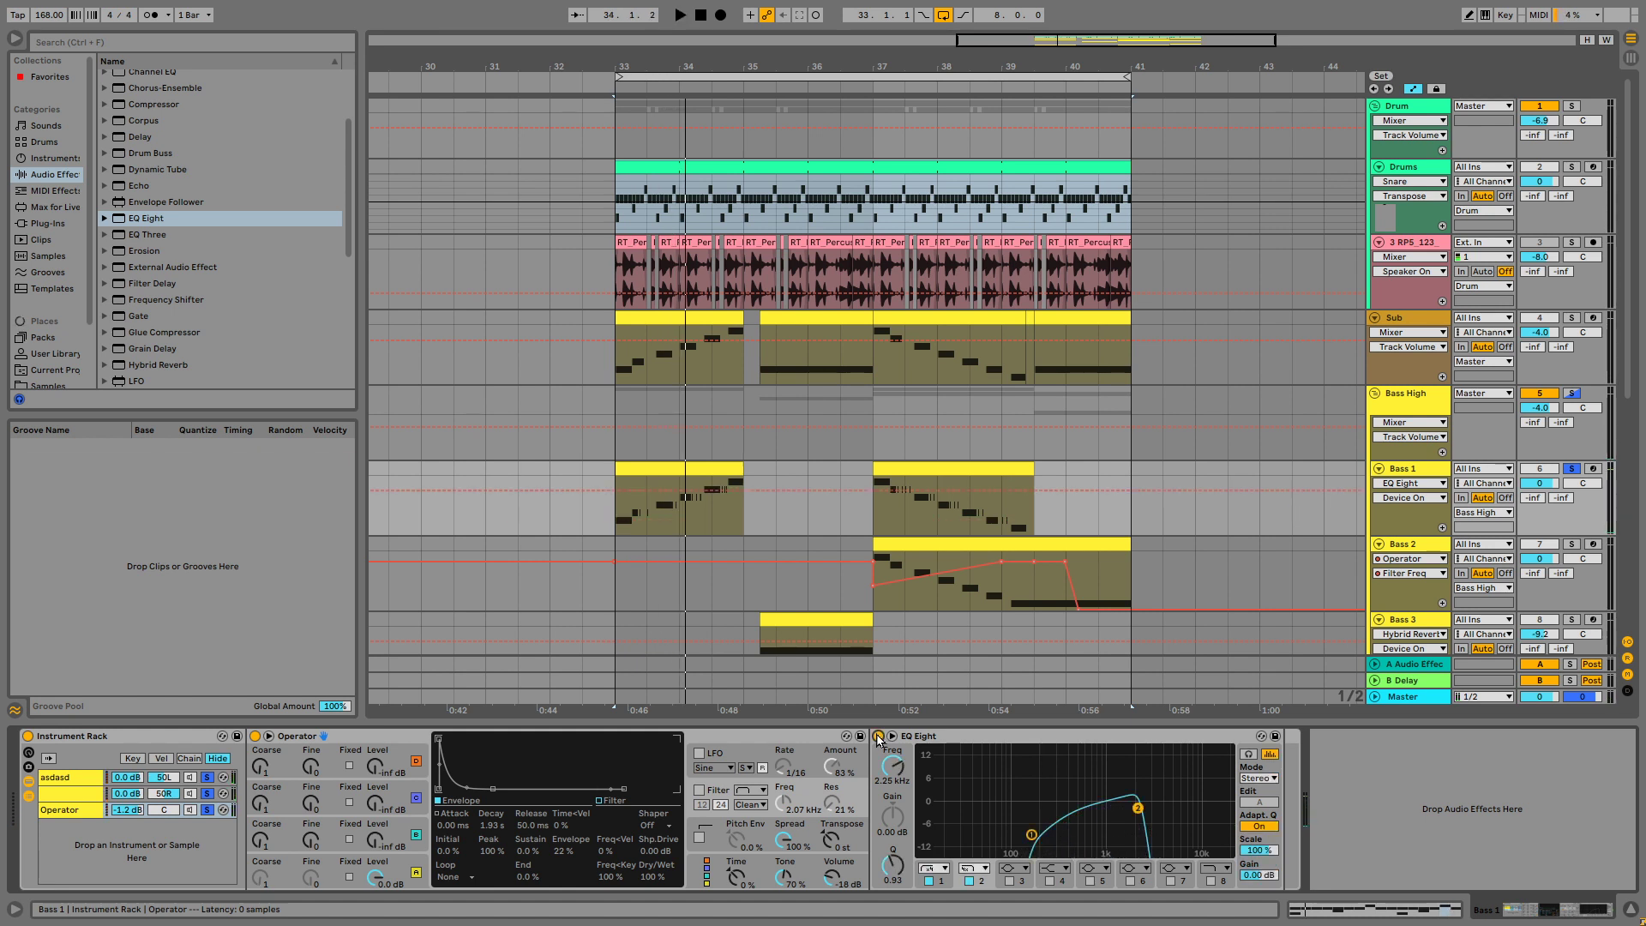
key("space")
left_click_drag(128, 810, 128, 835)
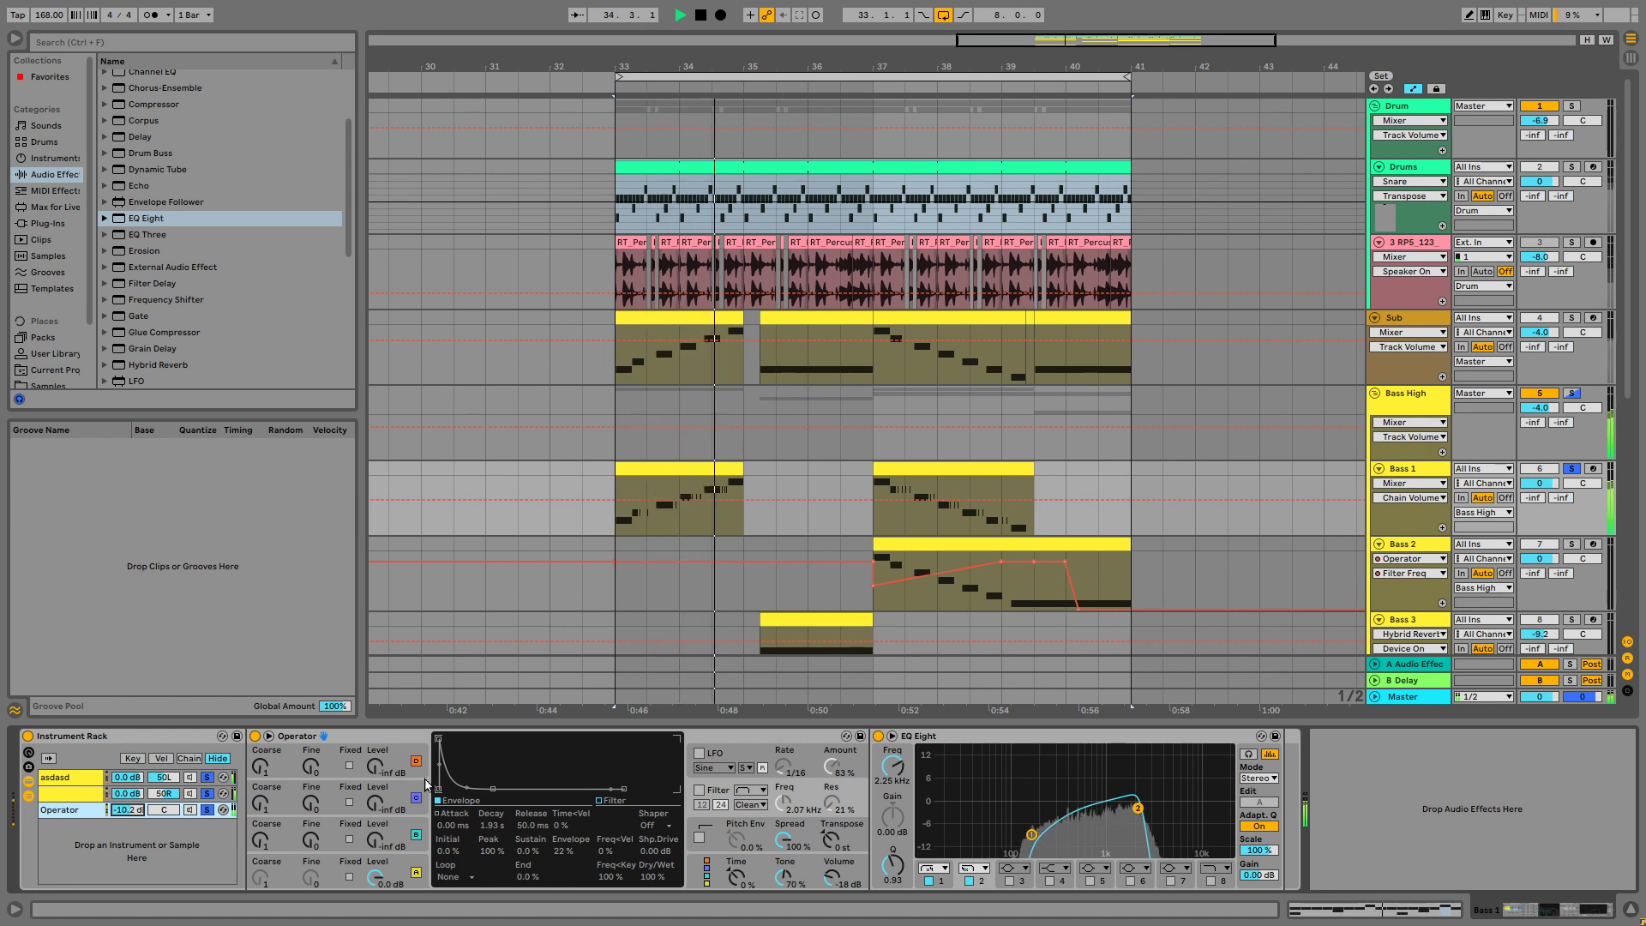
key("space")
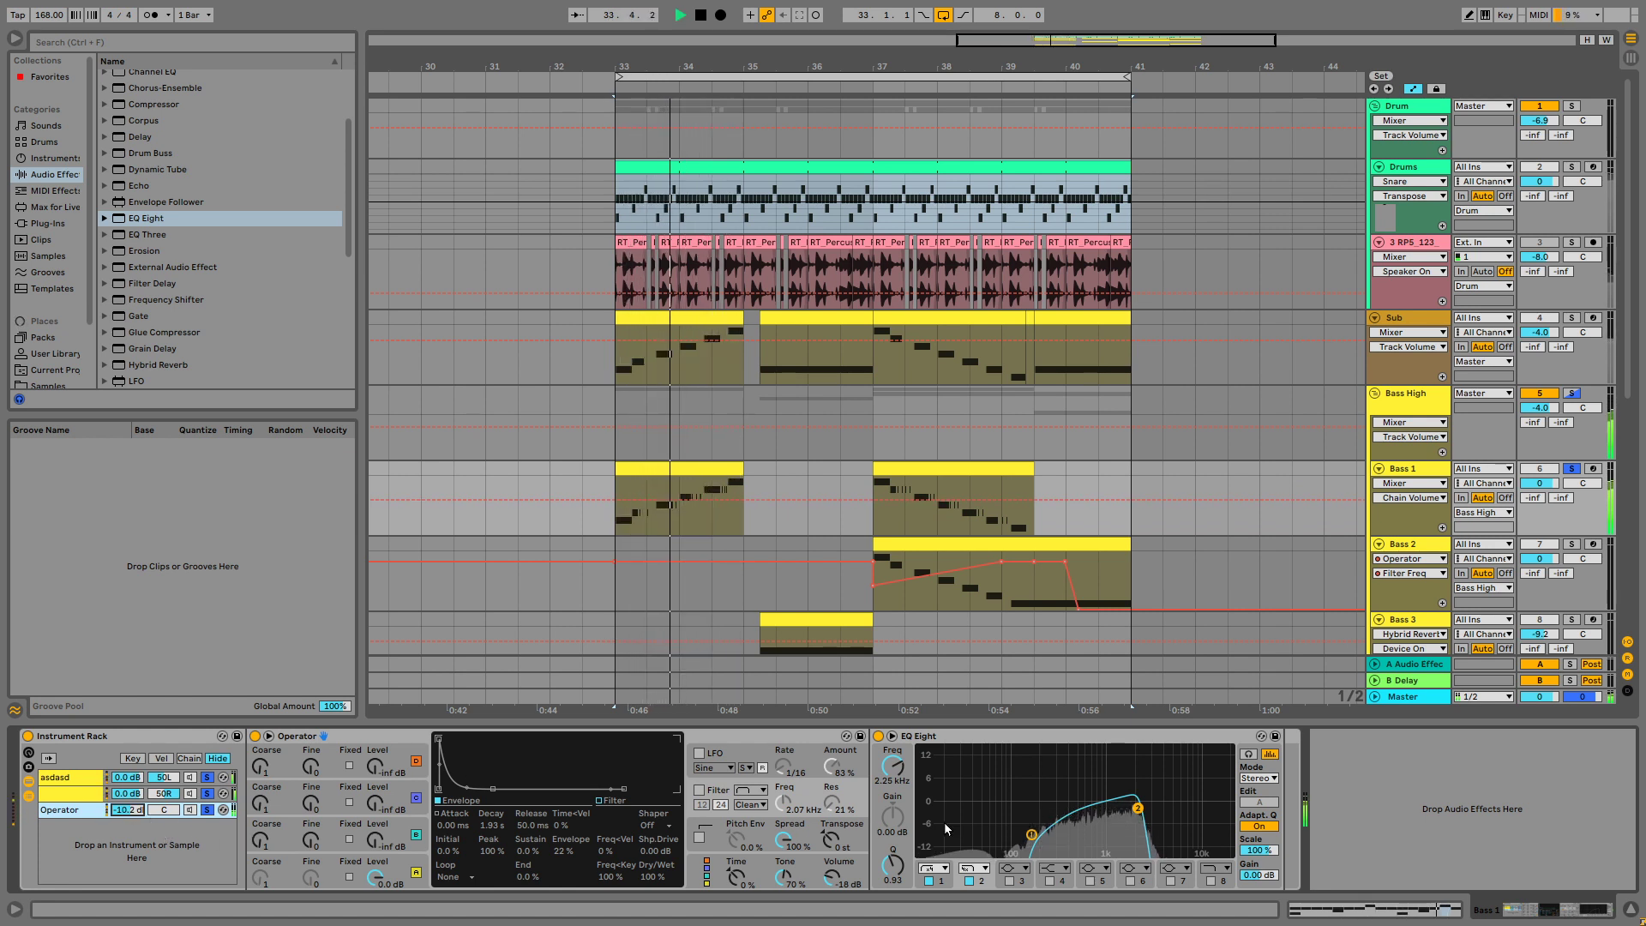
Unsolo the Bass 1 rack chains and the Bass 1 track to hear the full mix
key("space")
left_click(209, 795)
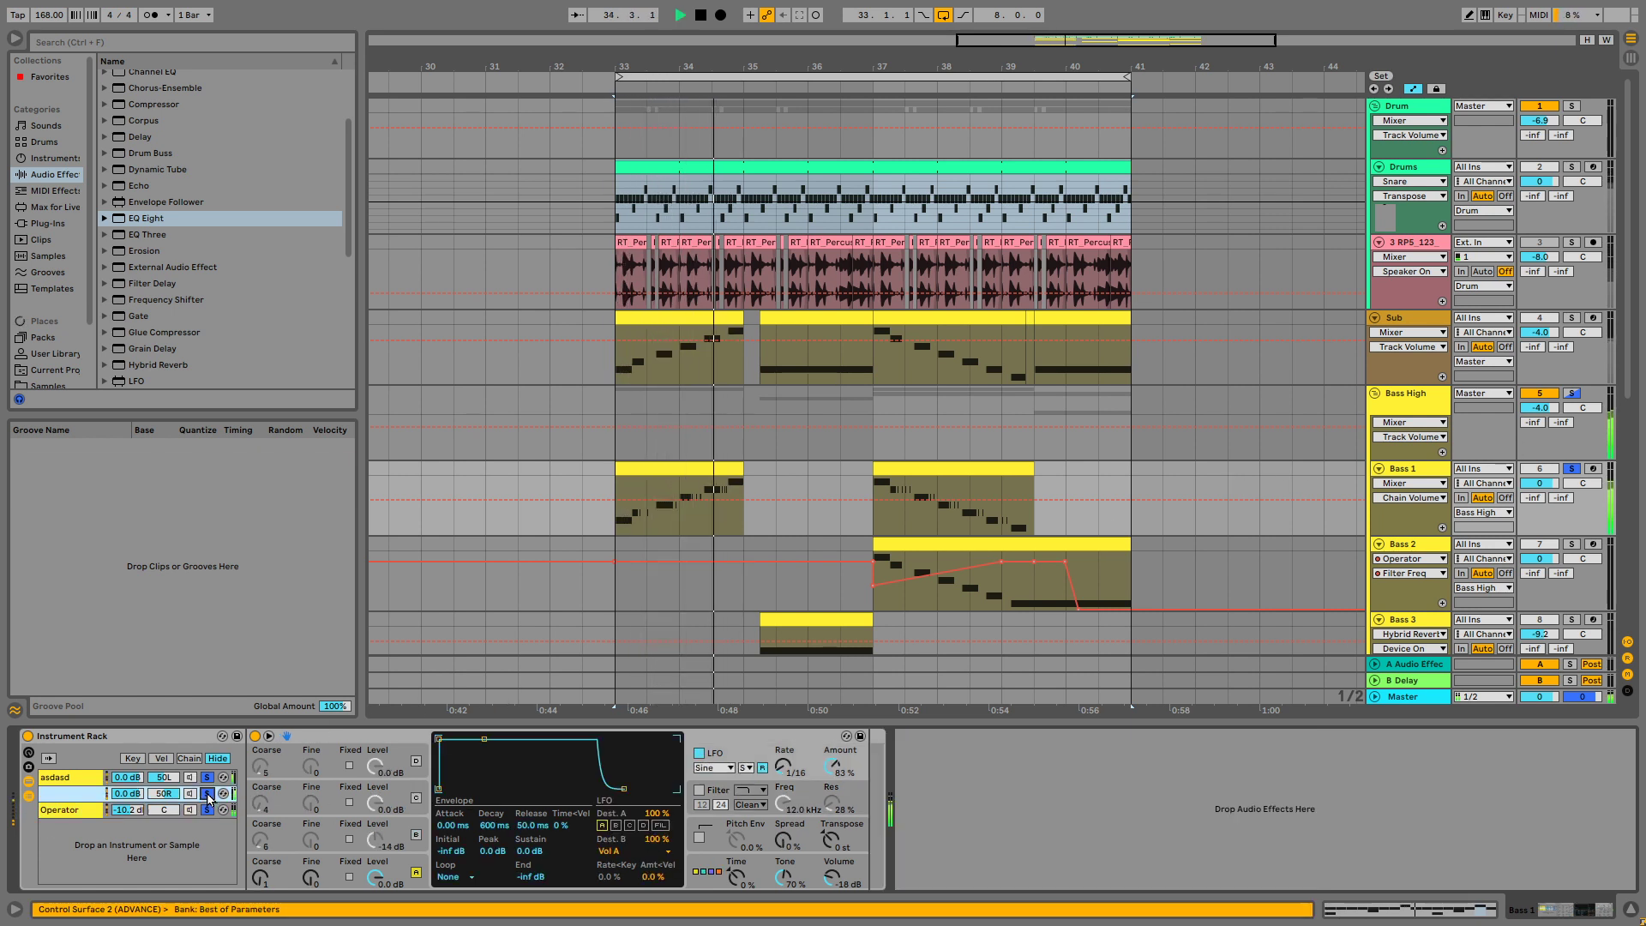
left_click(1572, 469)
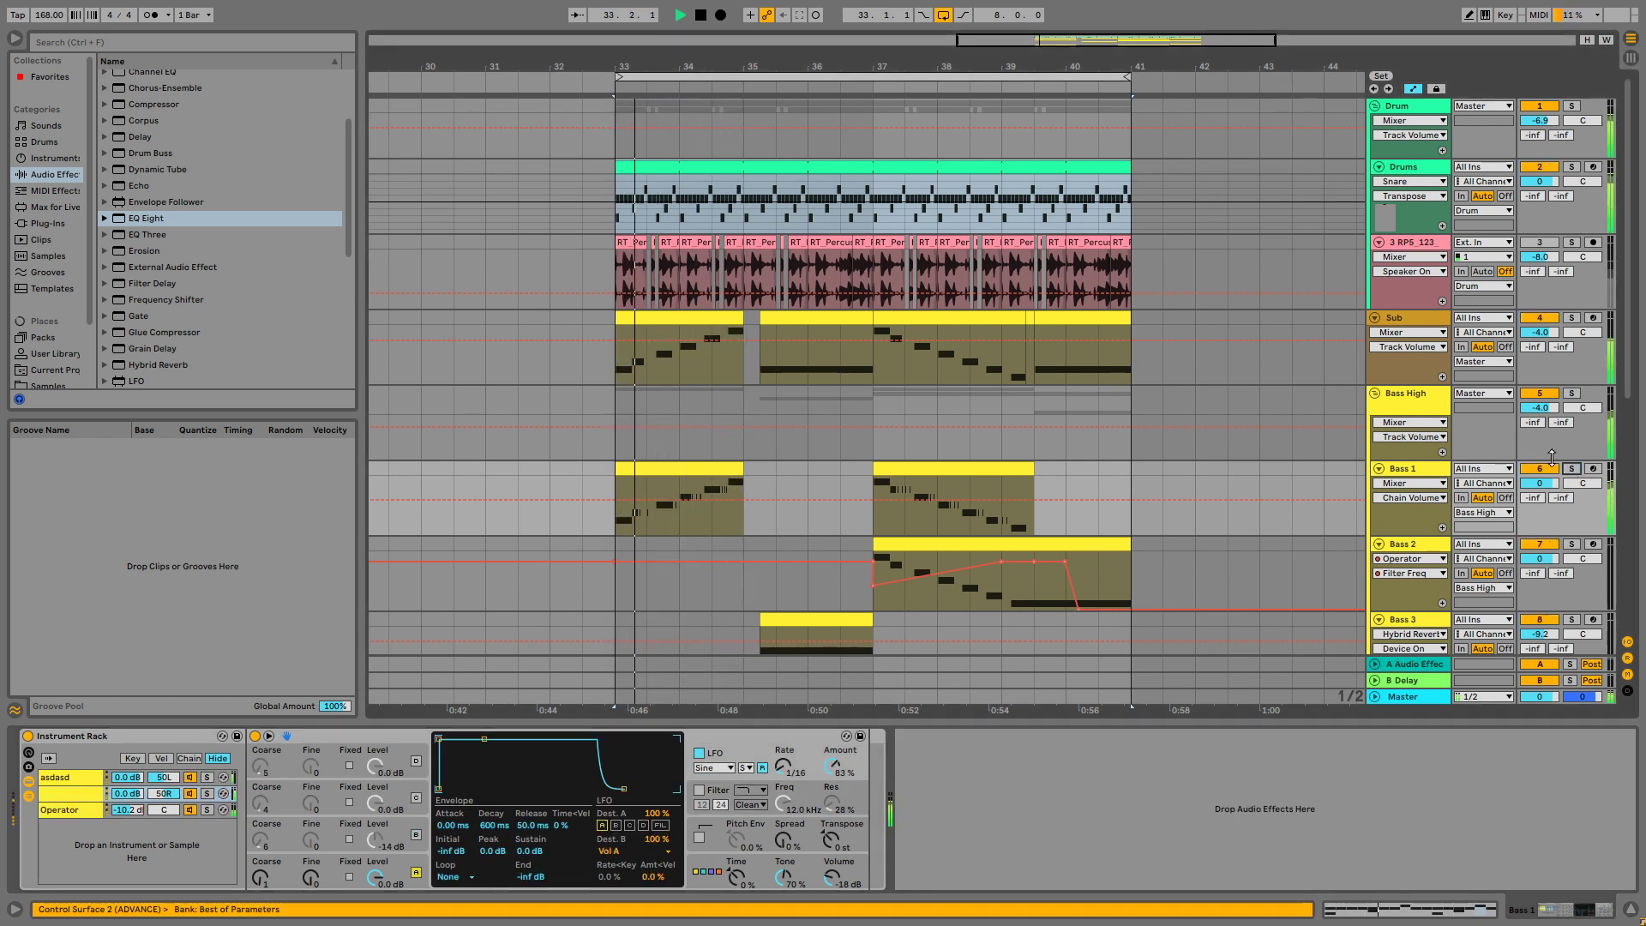
Duplicate the Drums clip to bar 41 and delete all Open Hat and Closed Hat notes from the original clip
left_click(828, 169)
key("ctrl+d")
double_click(615, 173)
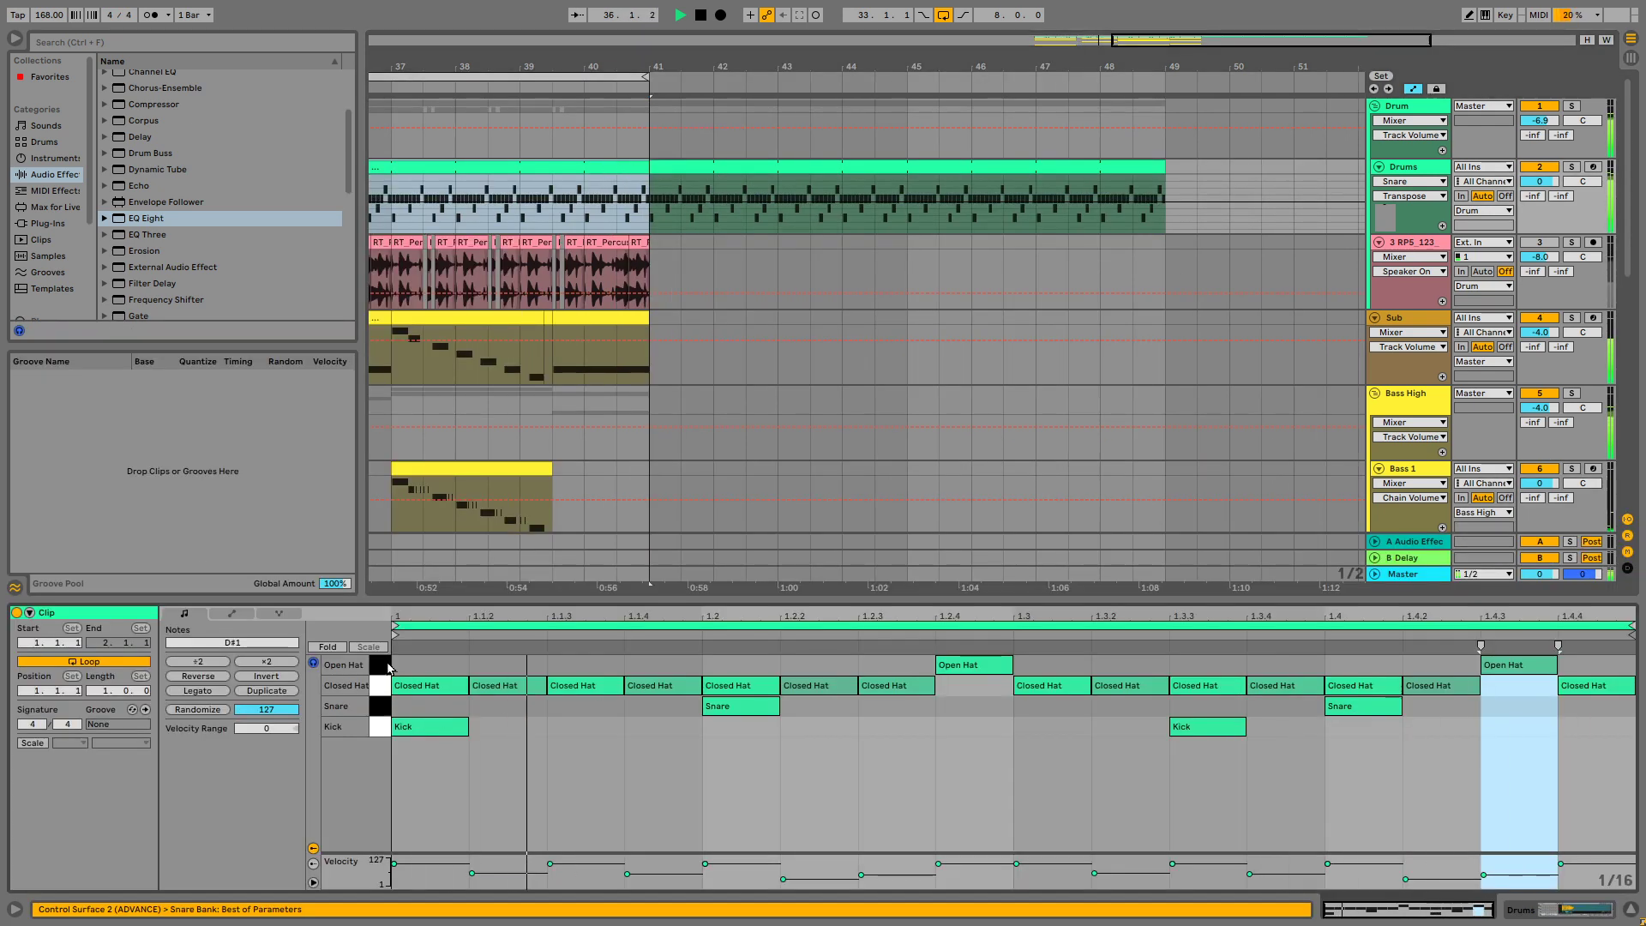
left_click_drag(411, 662, 380, 689)
left_click(1612, 676)
key("Delete")
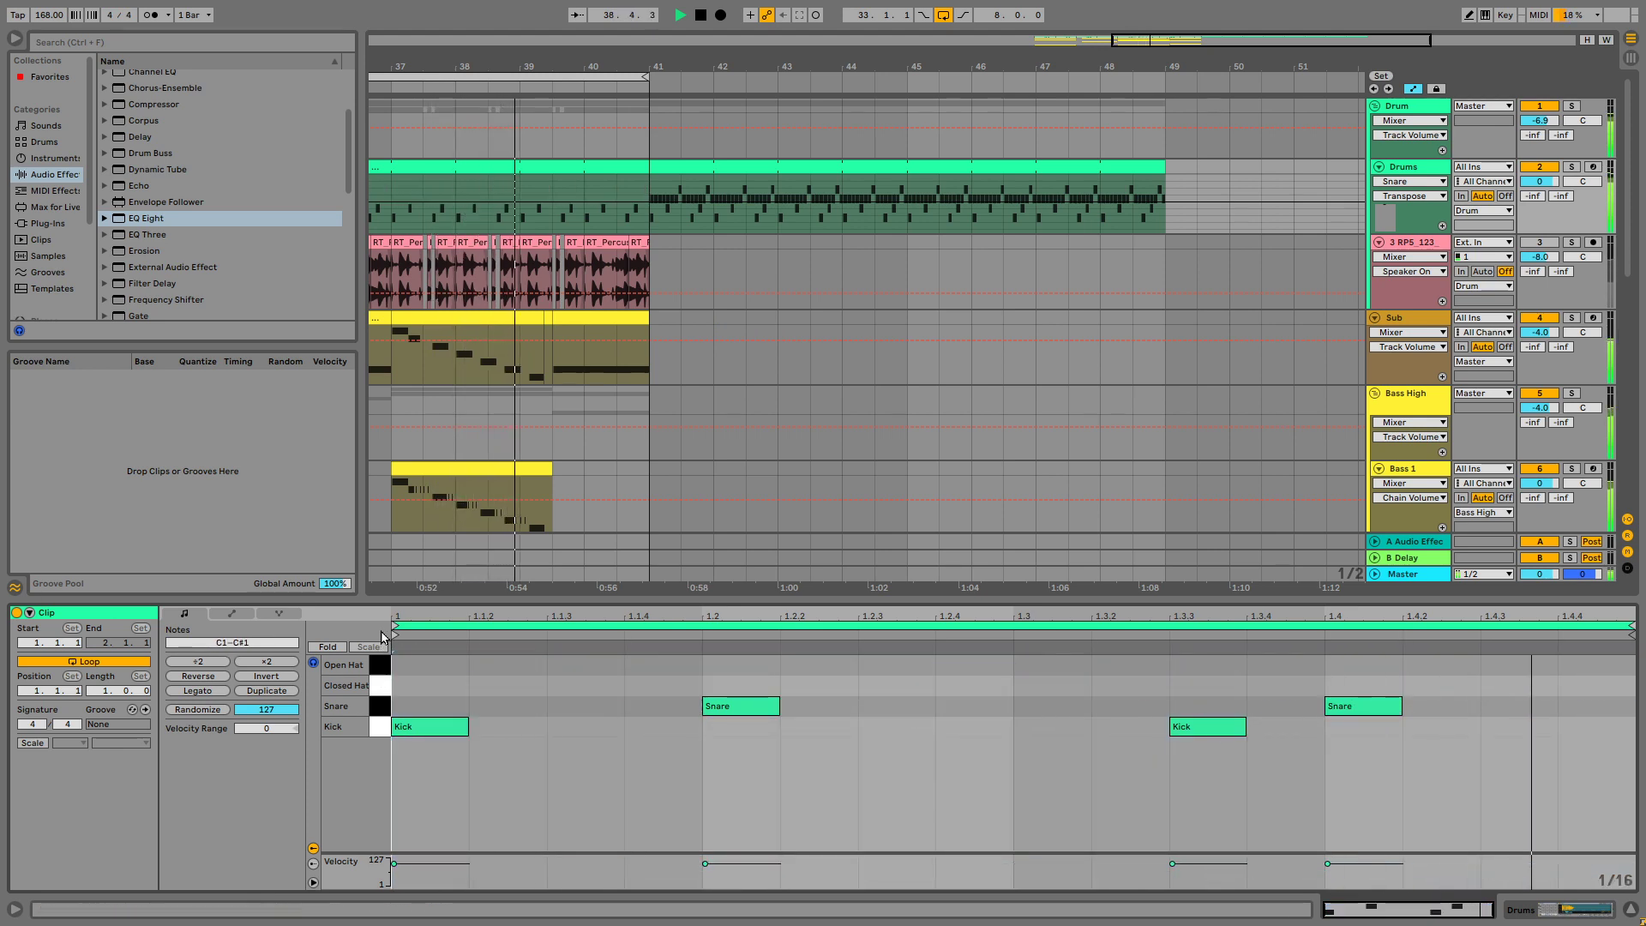
Set the Bass High sidechain Compressor's threshold to -46.4 dB and its sidechain EQ to 671 Hz with a Q of 2.34
scroll(825, 312, "left", 10)
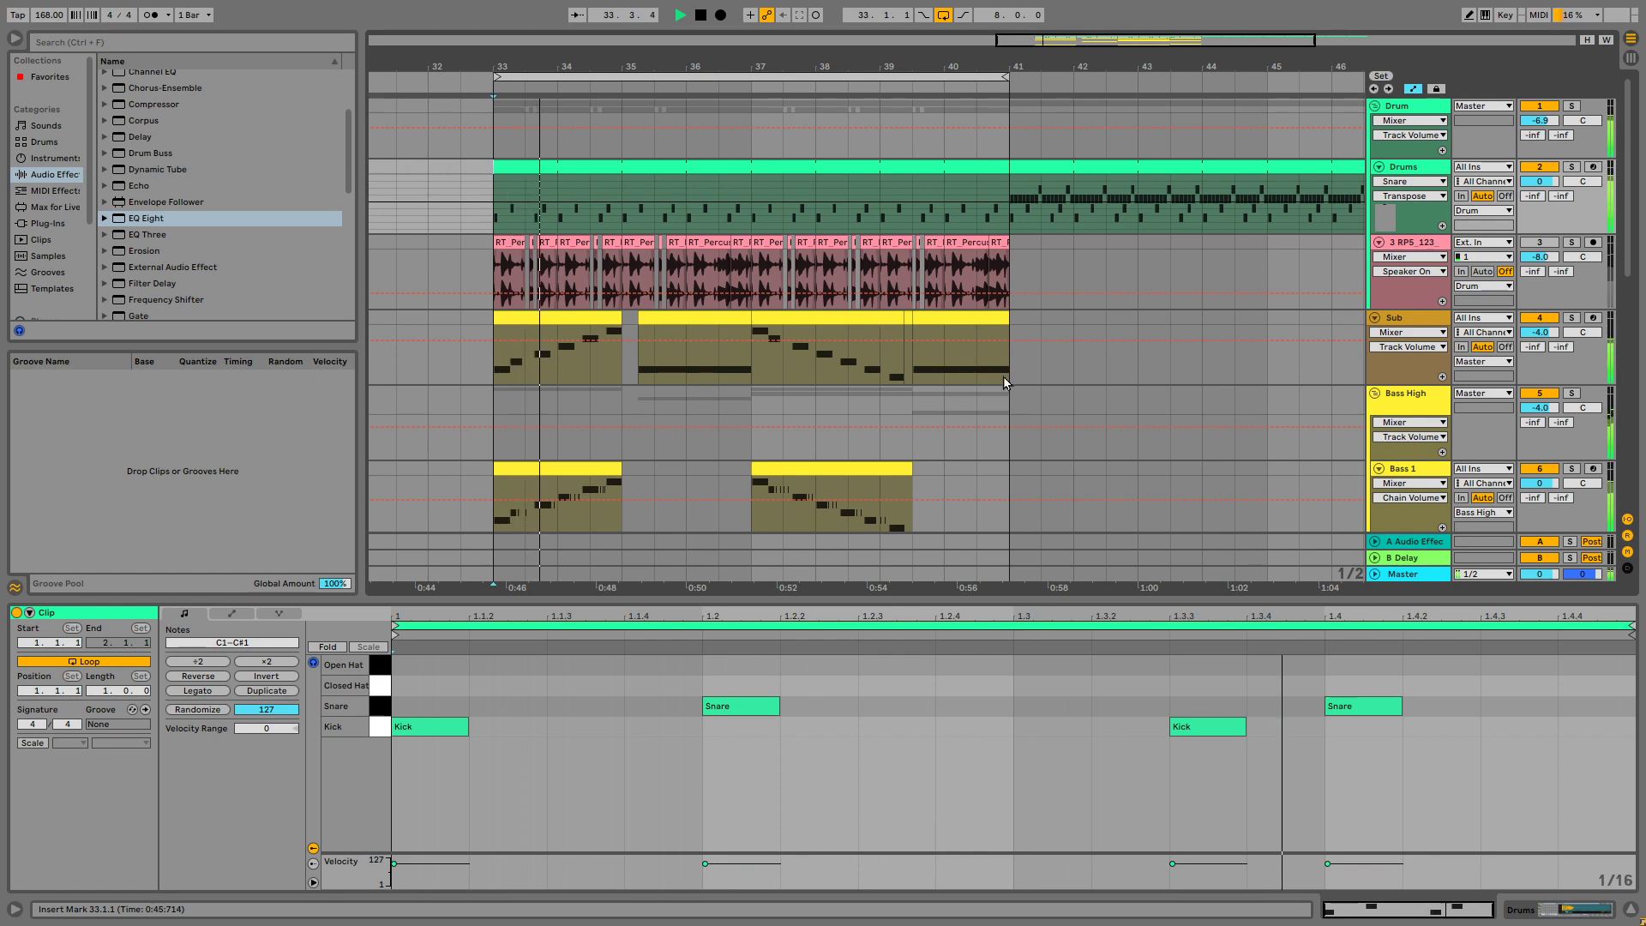
left_click(1418, 398)
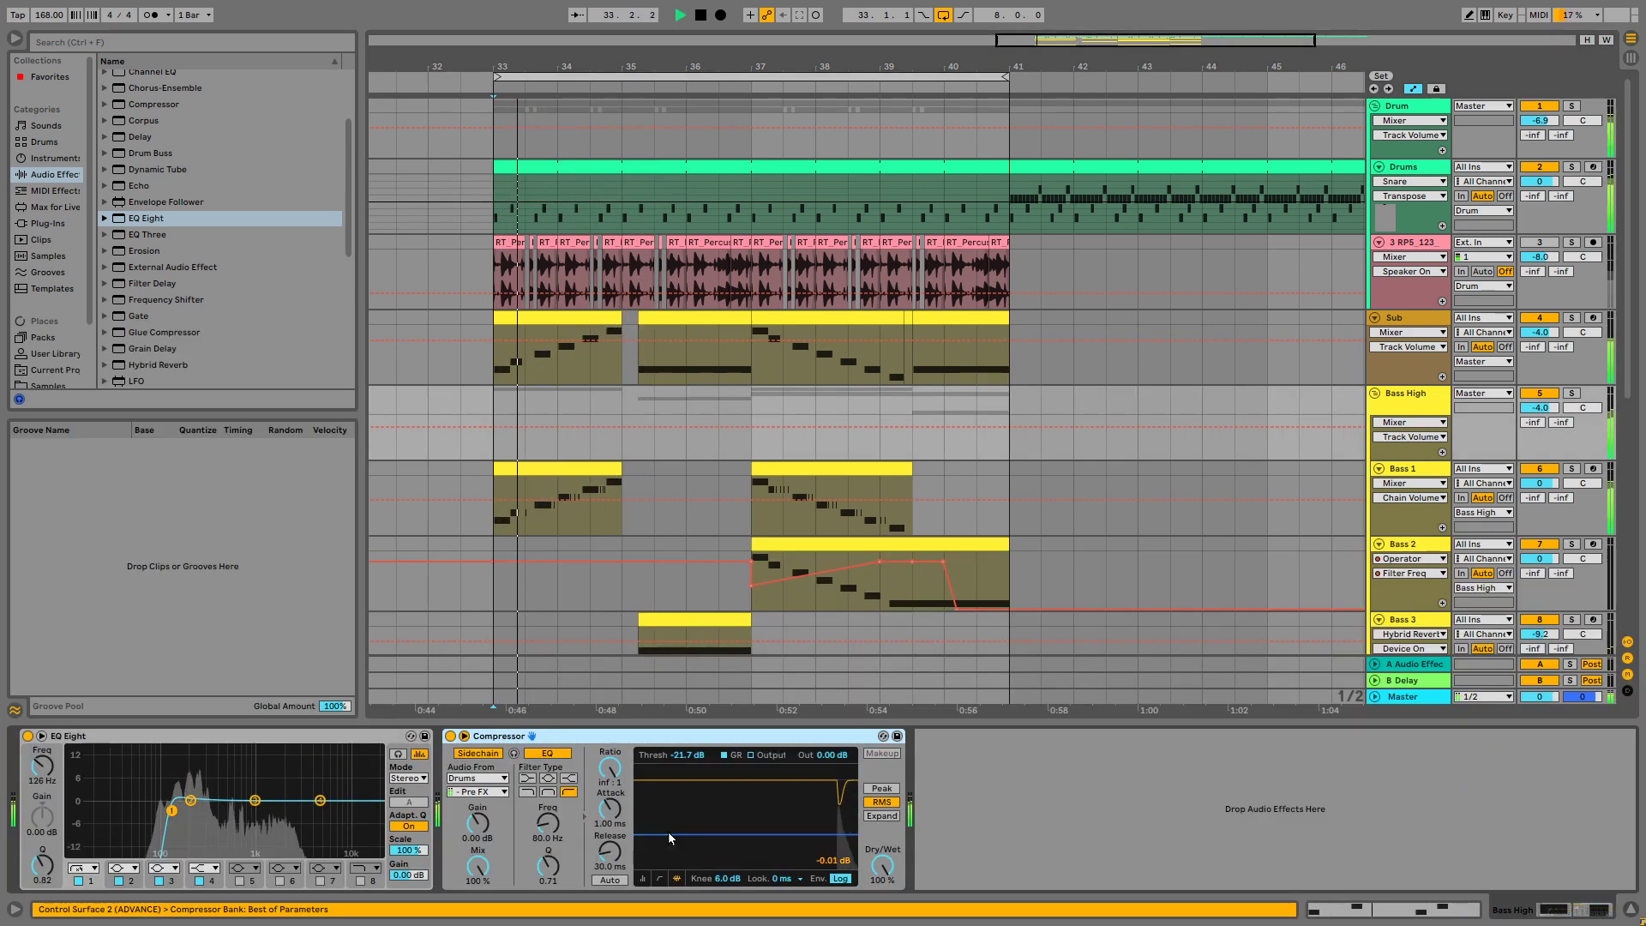
mouse_move(669, 831)
left_mouse_down()
mouse_move(668, 875)
mouse_move(669, 849)
left_mouse_up()
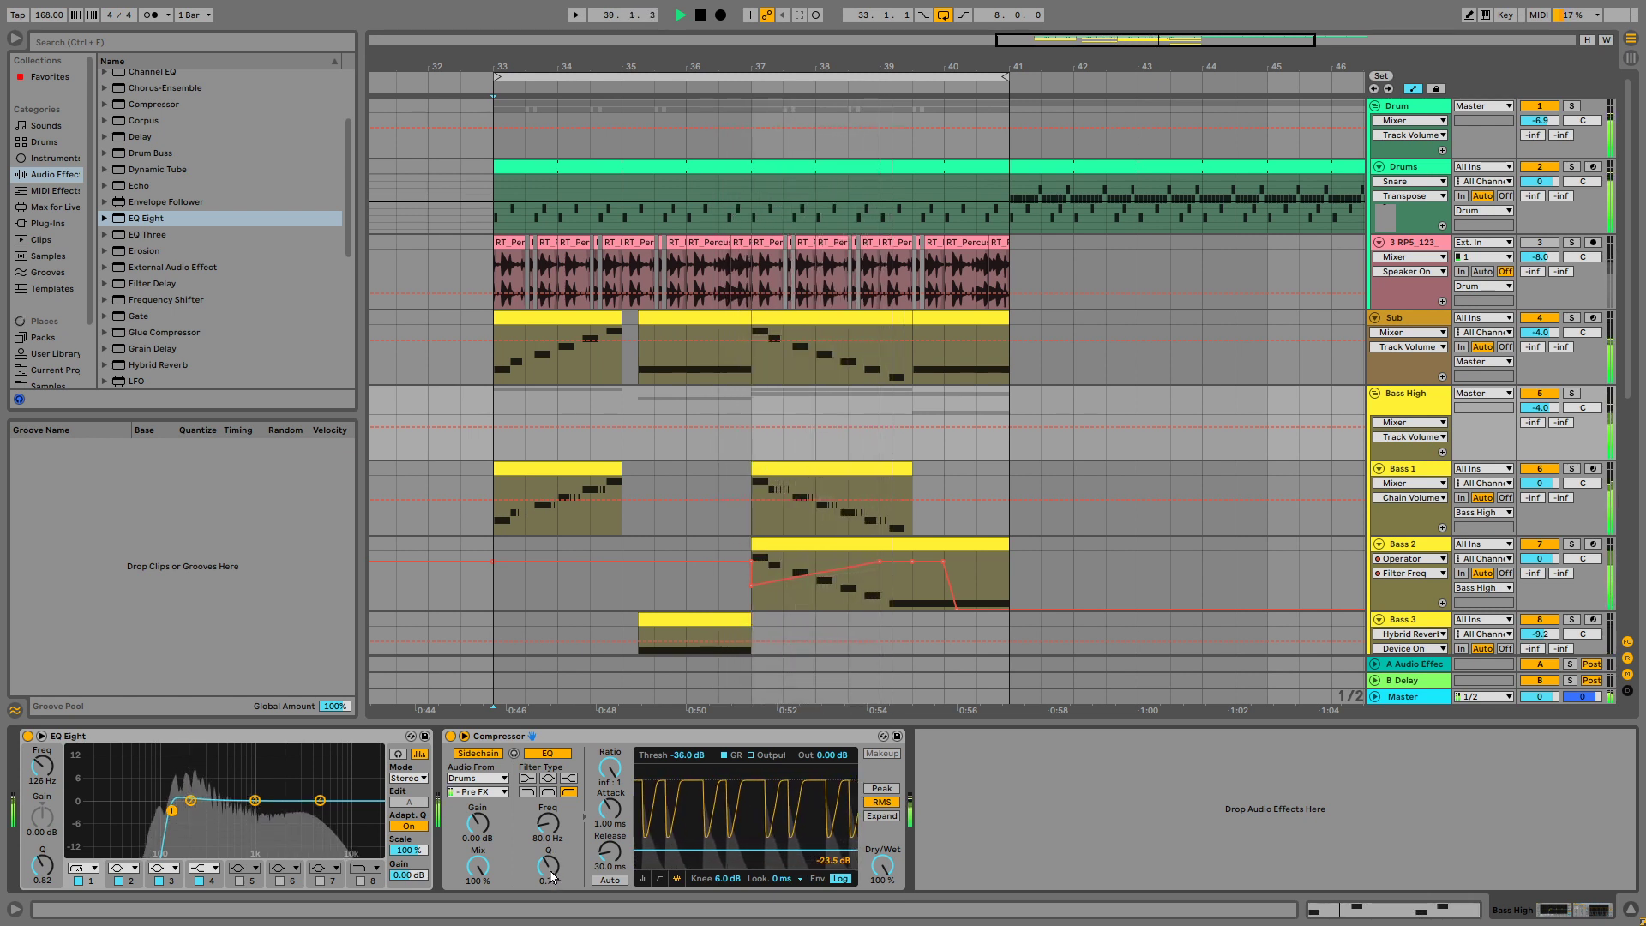
left_click_drag(551, 875, 547, 776)
left_click_drag(731, 851, 731, 858)
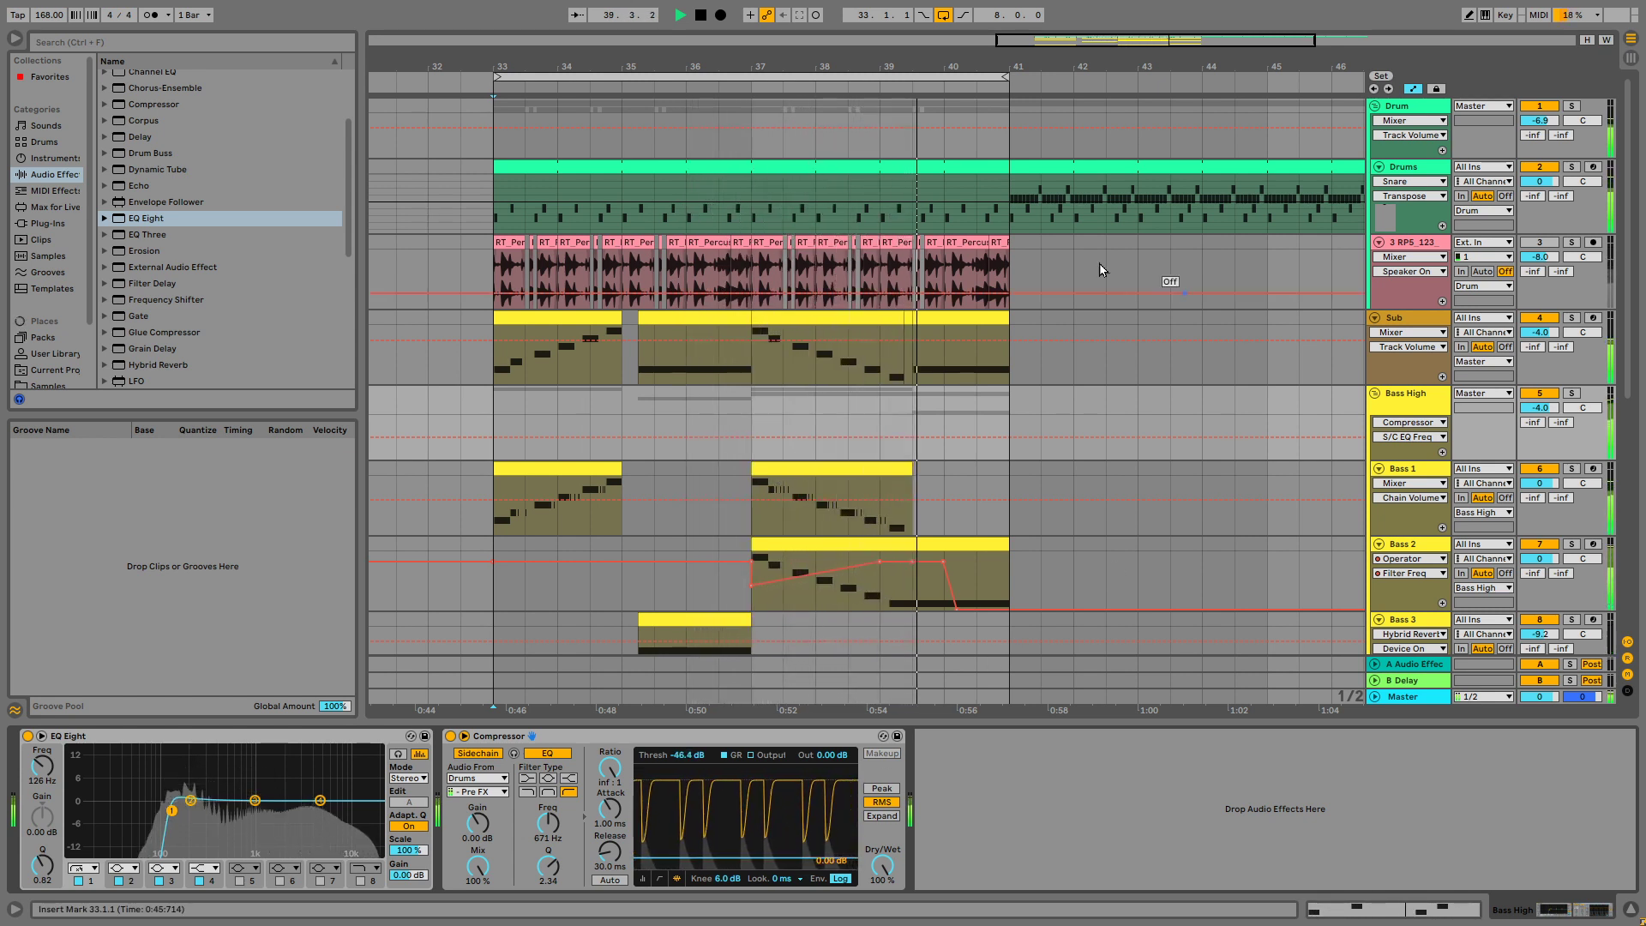
Activate the 3 RPS_123 percussion track, listen to the full mix, and stop playback
left_click(1543, 247)
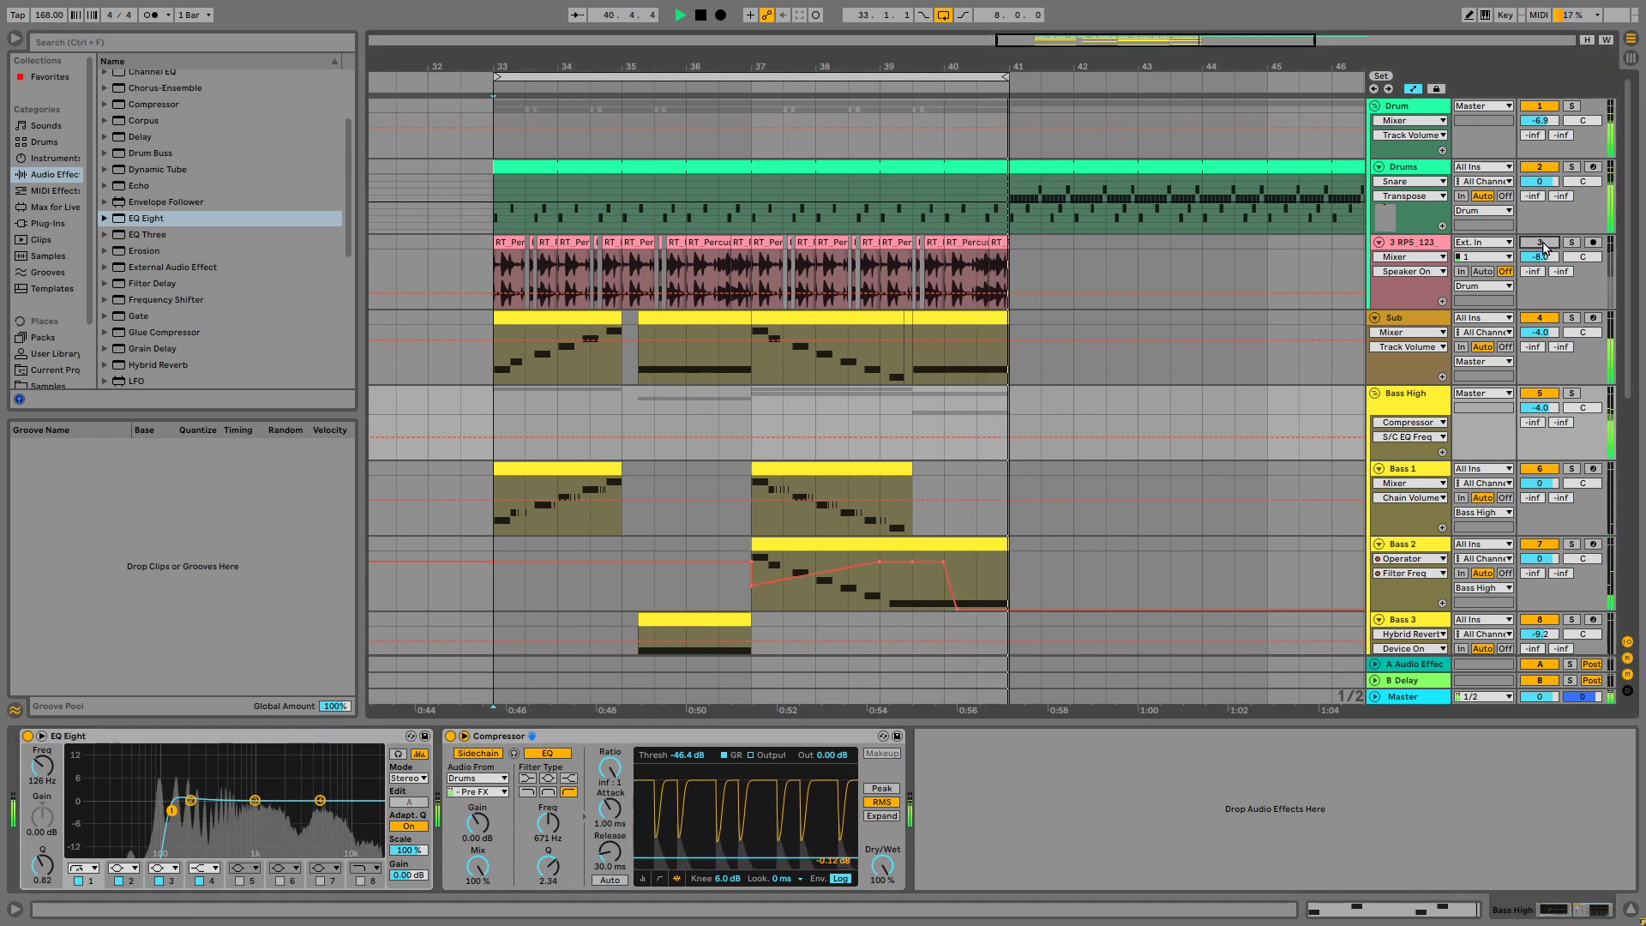
left_click(1544, 248)
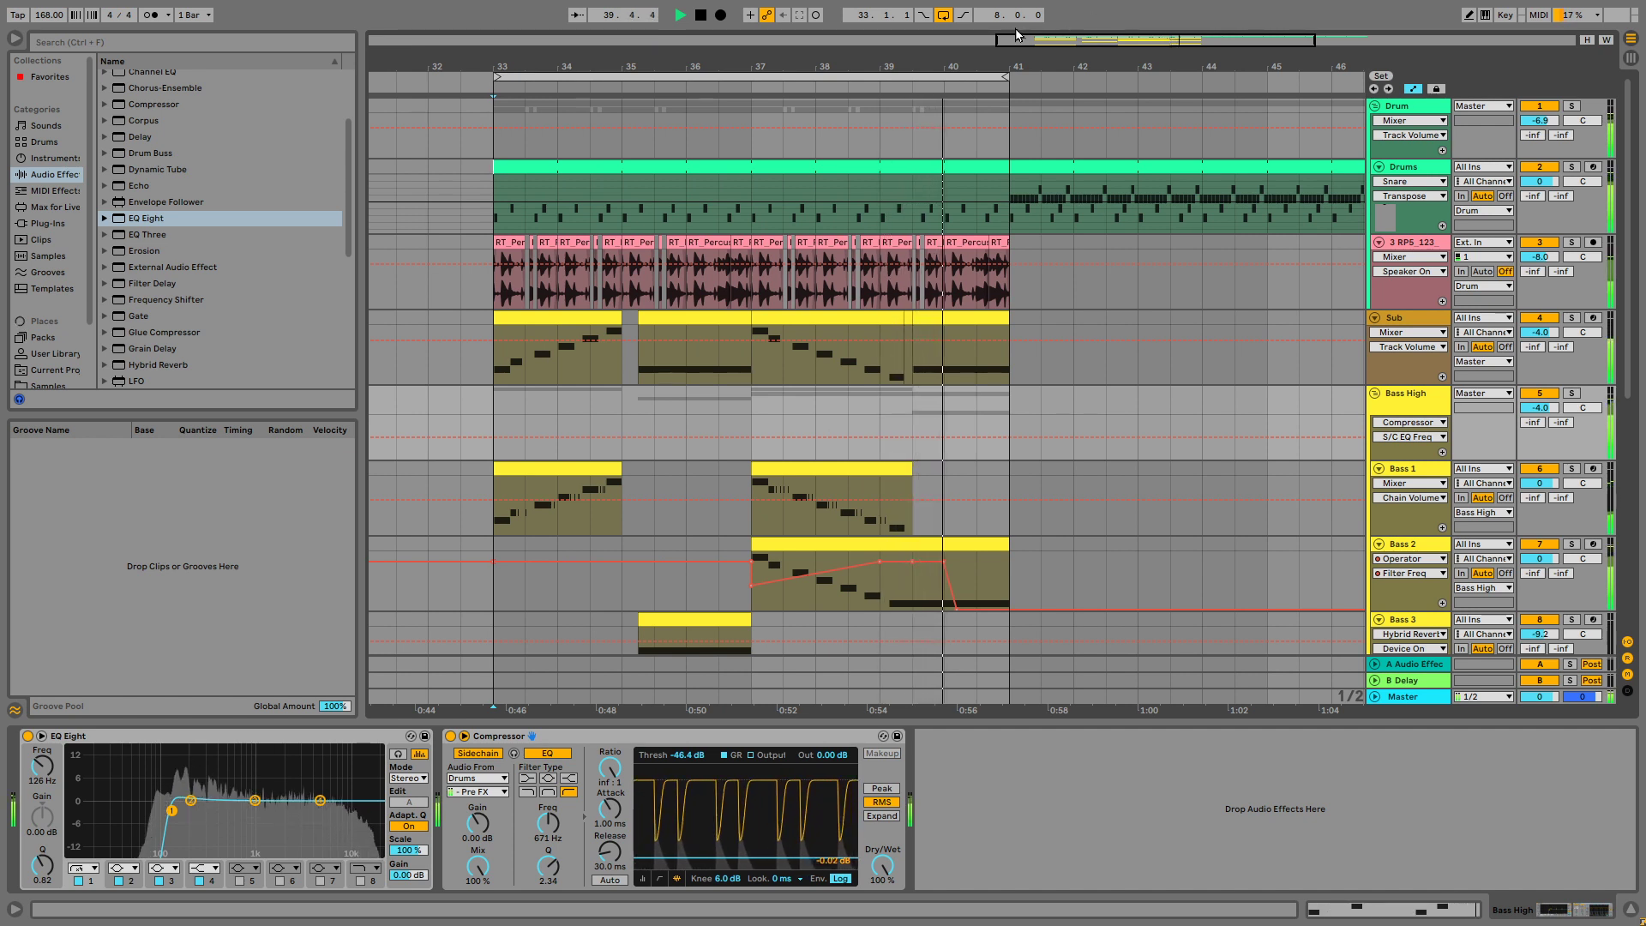
key("space")
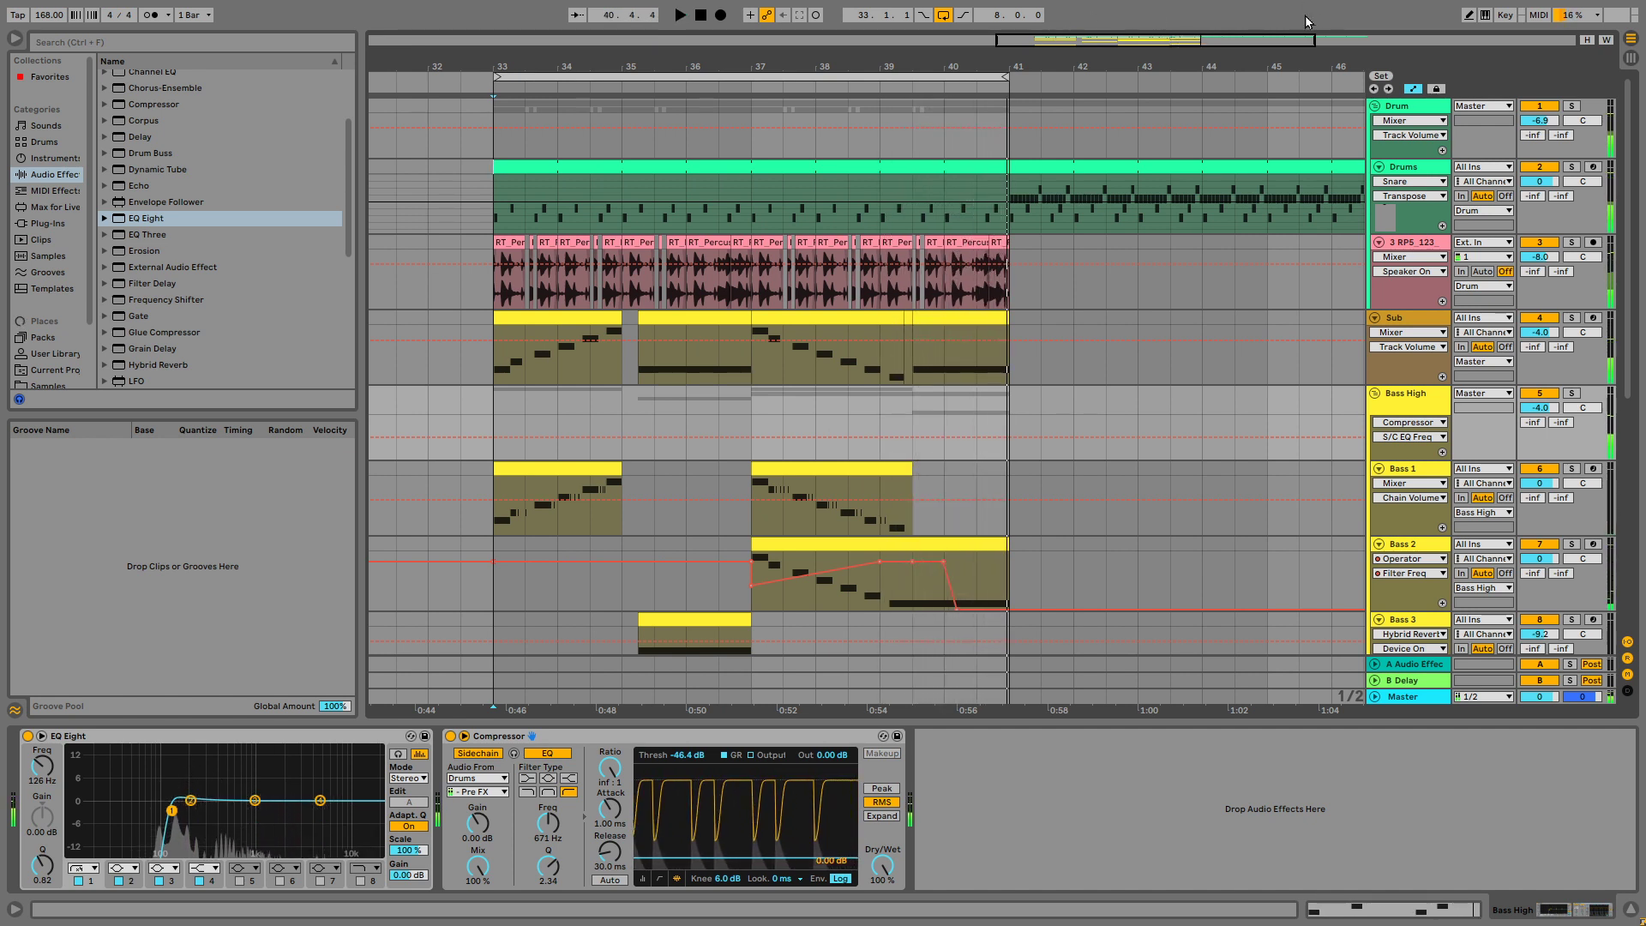